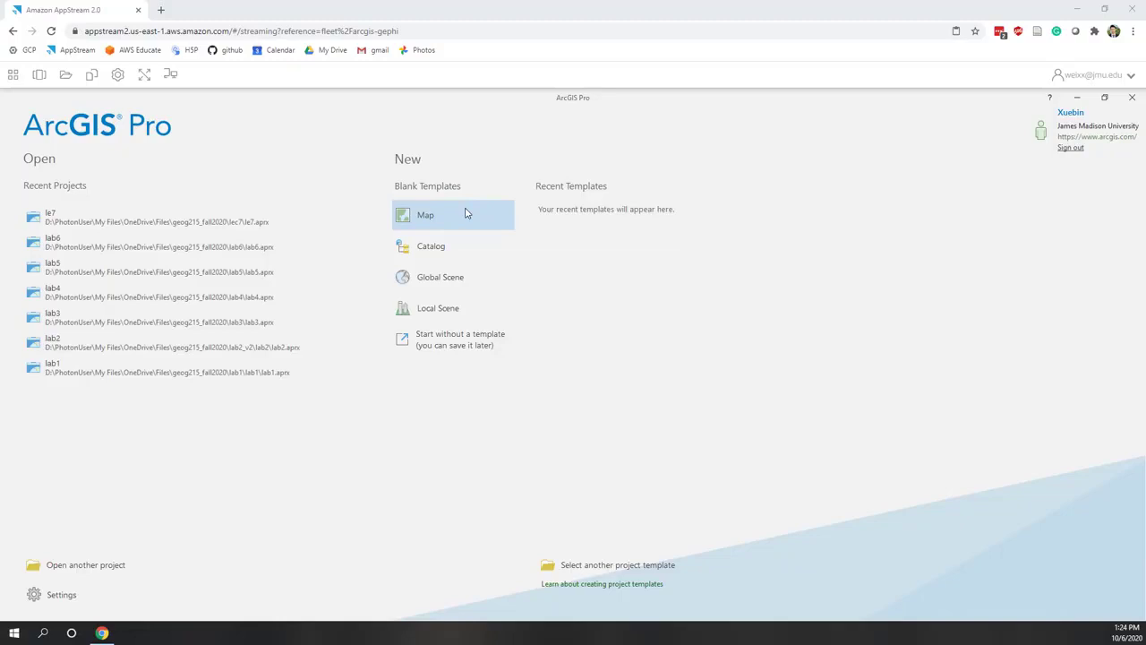
# Start a new project from the blank Map template, named lab7, with automatic project folder creation turned off
pyautogui.click(456, 216)
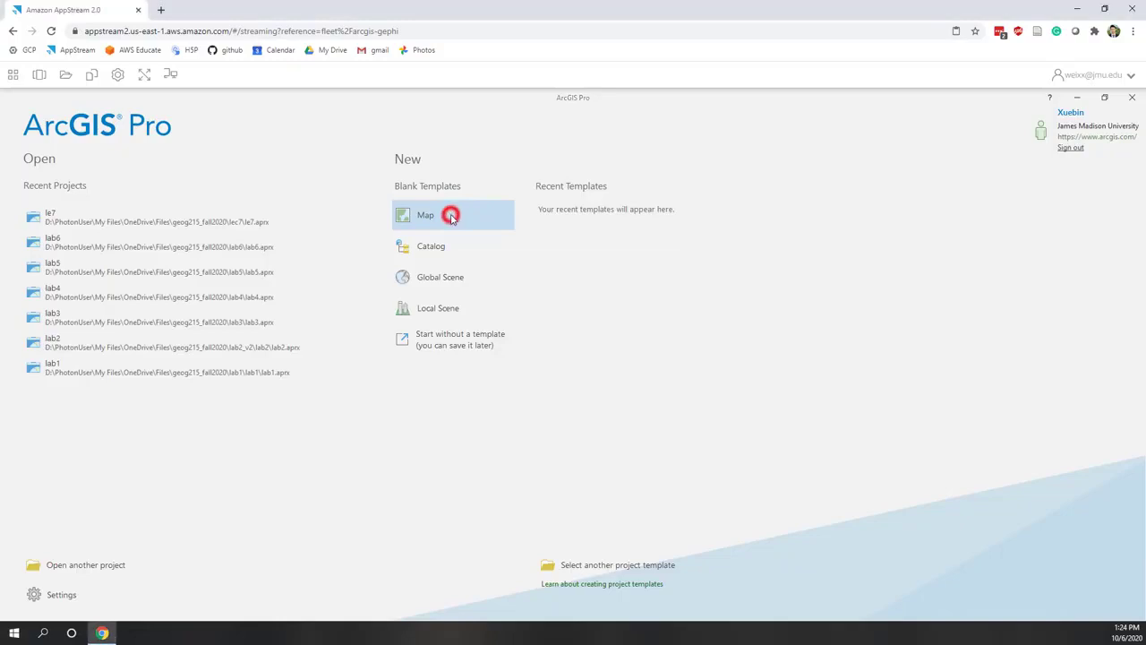
pyautogui.doubleClick(504, 333)
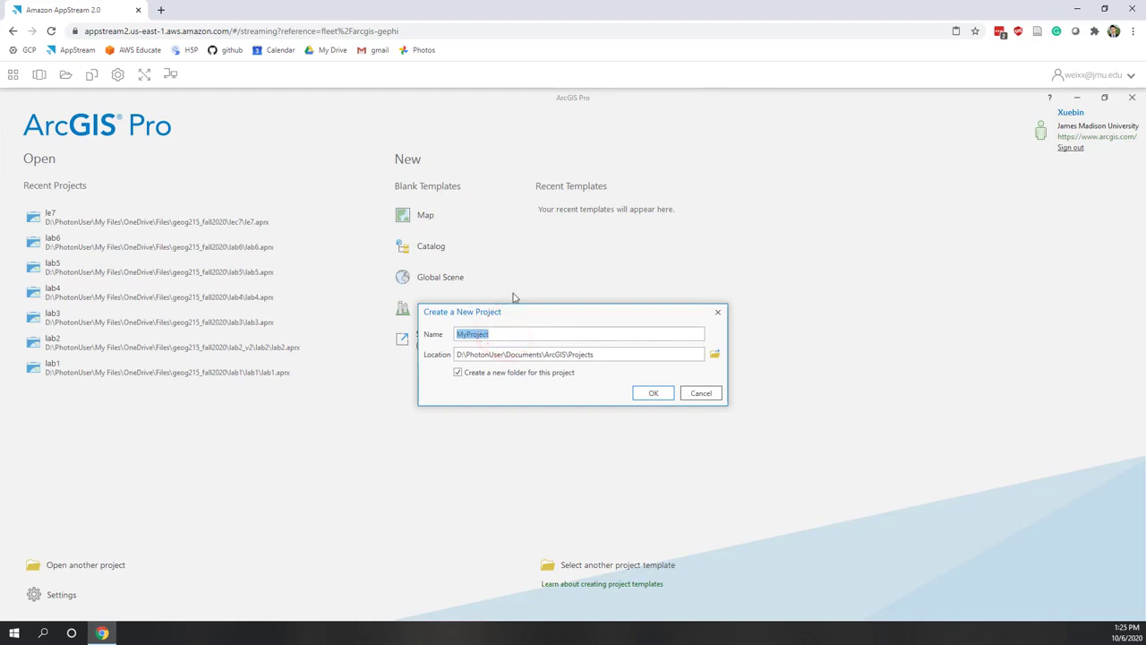
pyautogui.write('lab7')
pyautogui.click(514, 376)
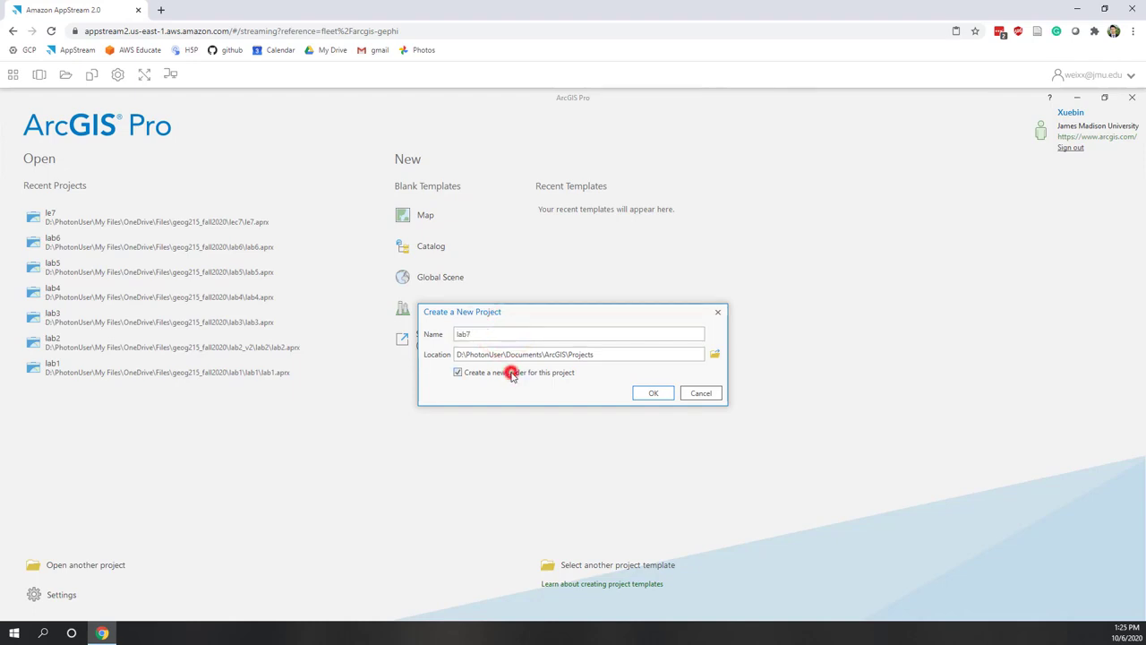
# Browse for the project location to the geog215_fall2020 folder under PhotonUser, My Files, OneDrive, Files on the D: drive
pyautogui.click(715, 356)
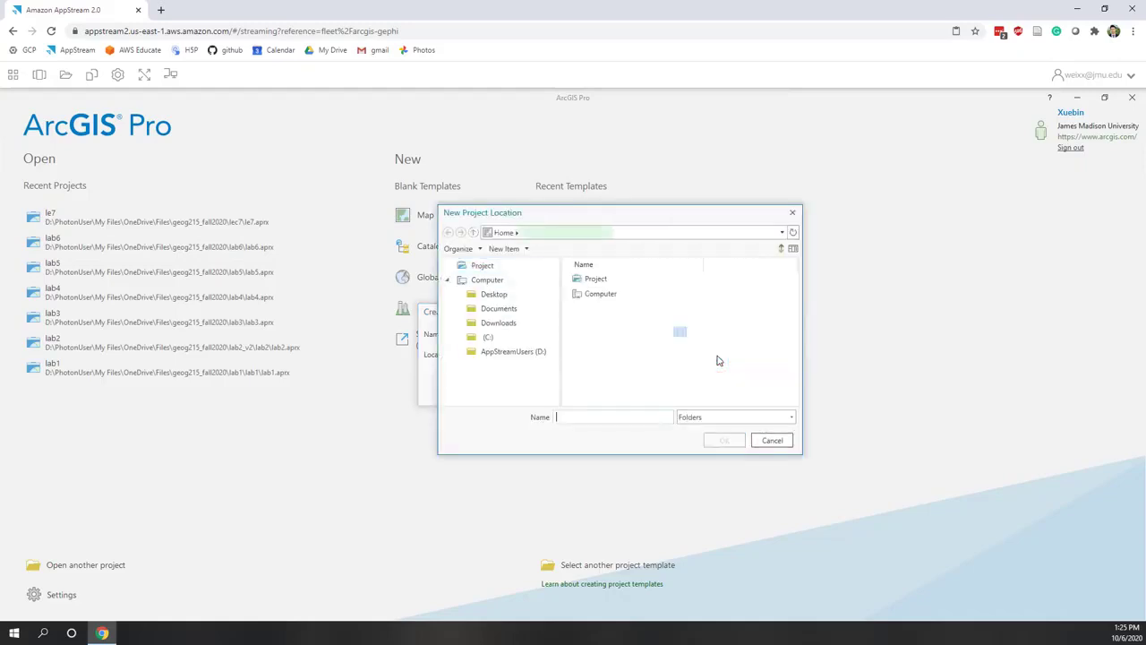
pyautogui.click(517, 351)
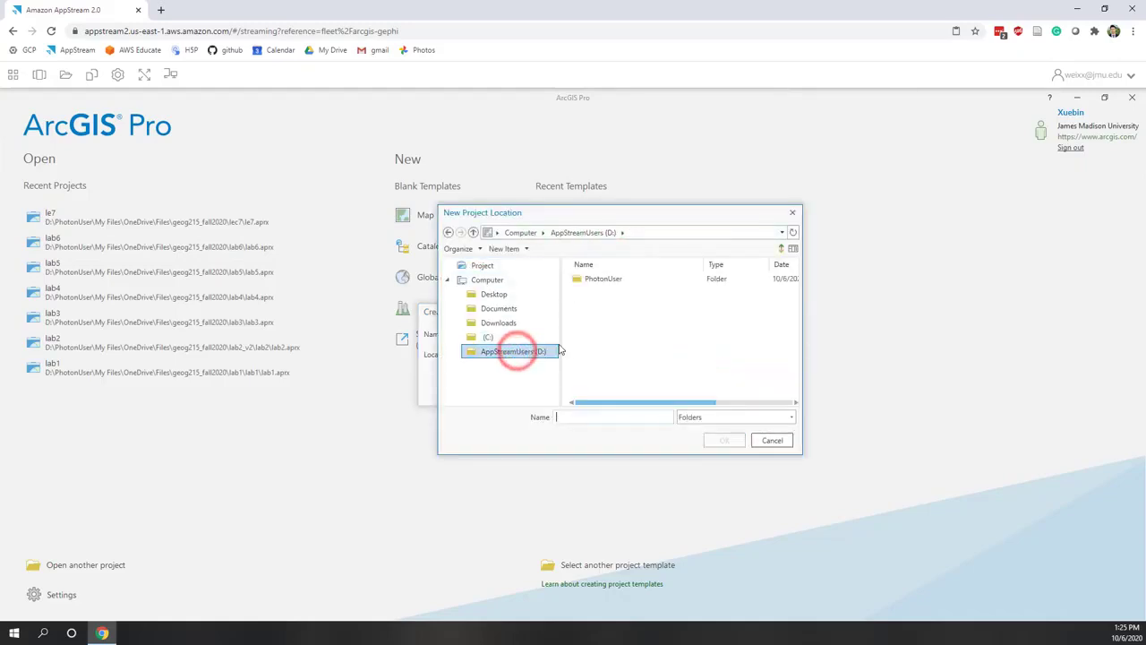
pyautogui.doubleClick(614, 280)
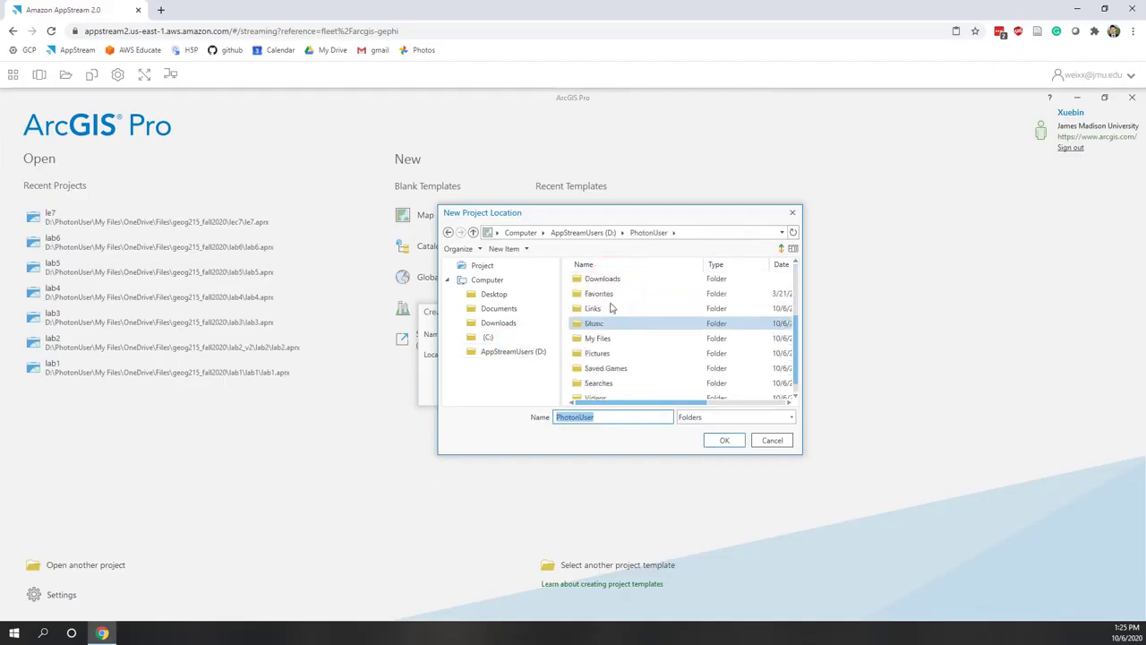
pyautogui.doubleClick(598, 338)
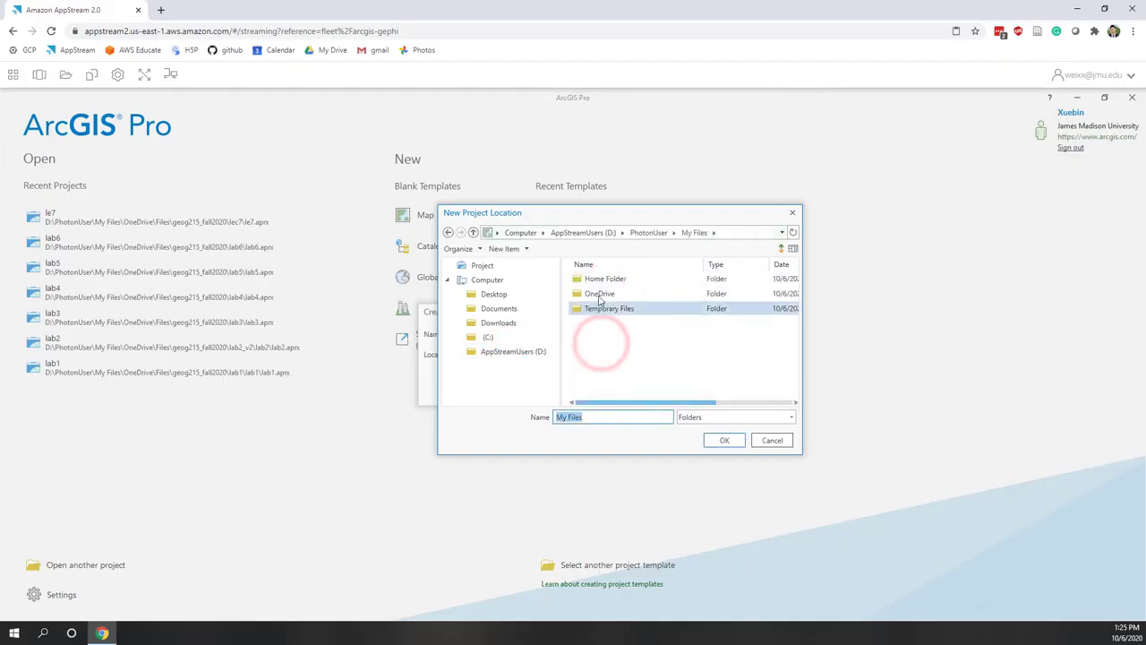
pyautogui.doubleClick(599, 294)
pyautogui.click(596, 285)
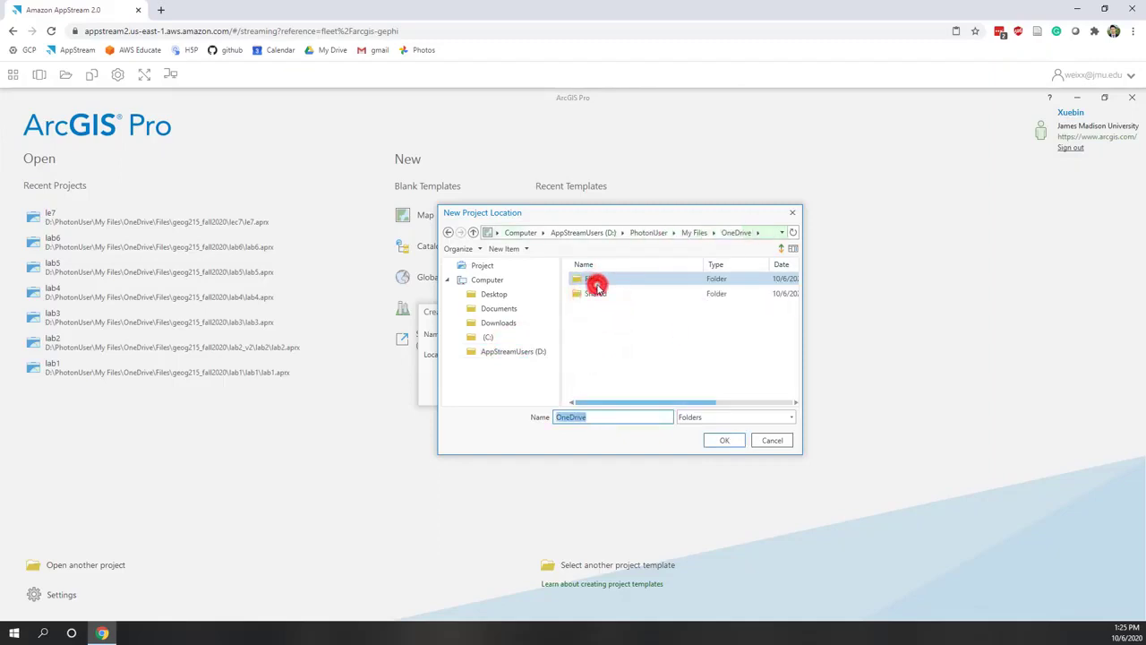
pyautogui.doubleClick(596, 285)
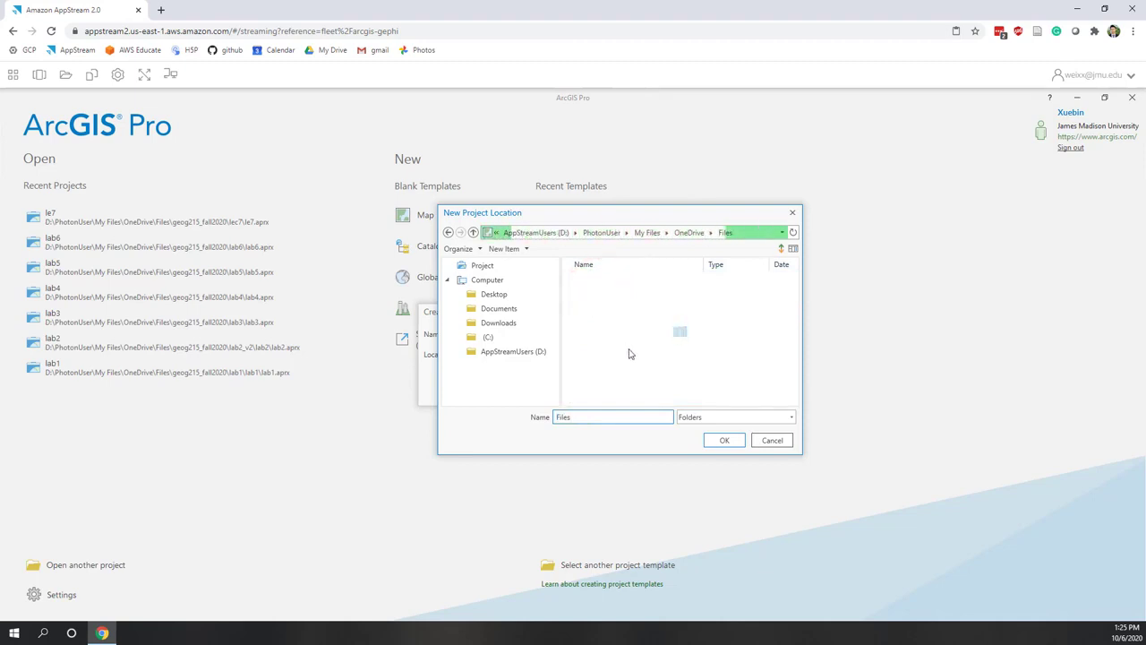
pyautogui.doubleClick(614, 311)
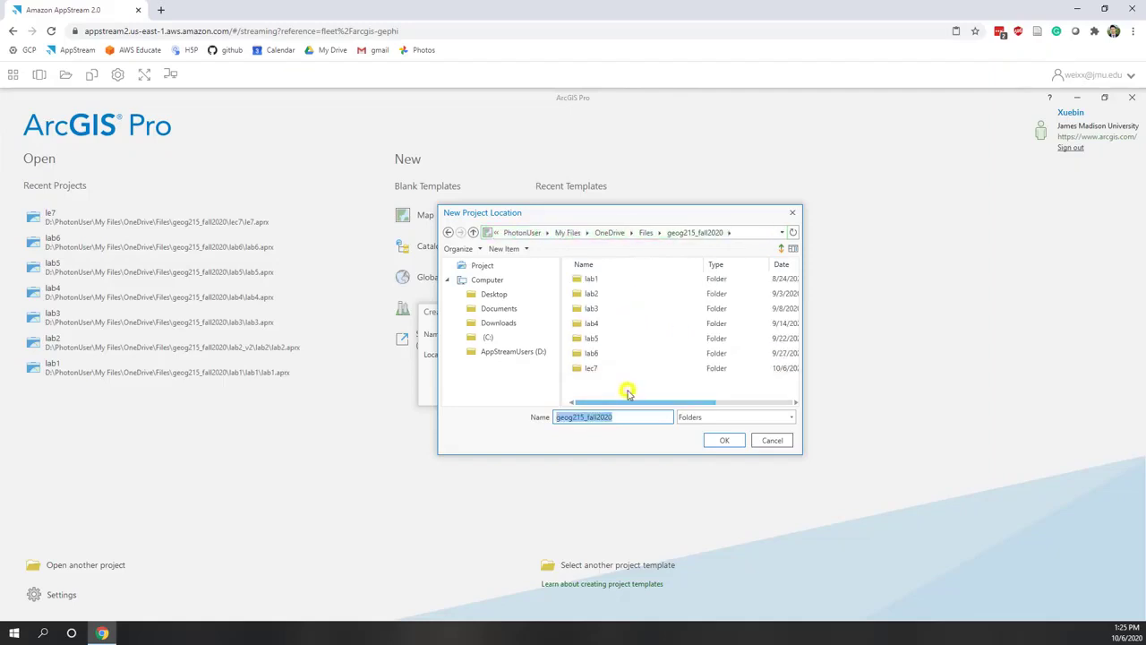
# Add a folder named lab7 inside geog215_fall2020 and create the project in it
pyautogui.rightClick(630, 395)
pyautogui.click(638, 398)
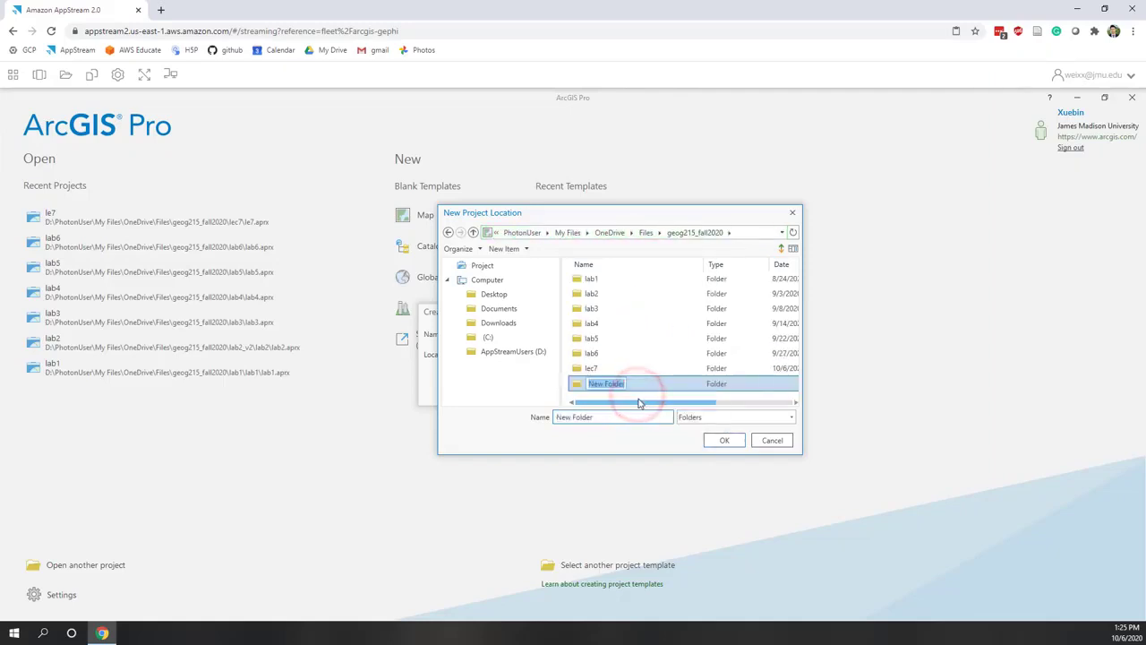
pyautogui.click(639, 403)
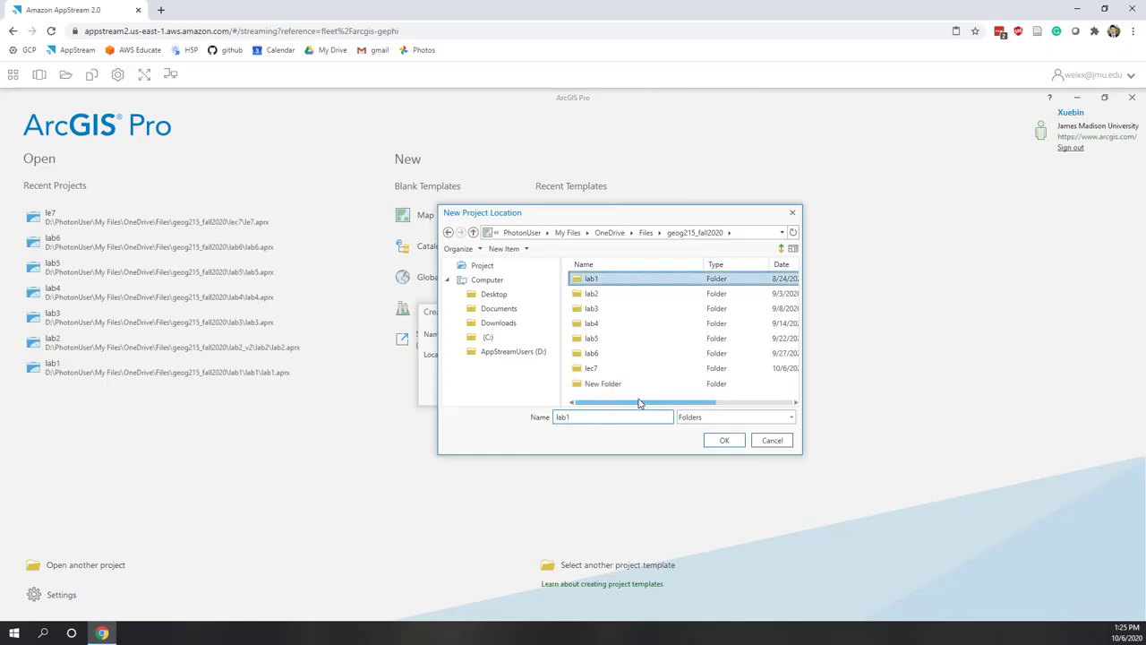
pyautogui.click(606, 385)
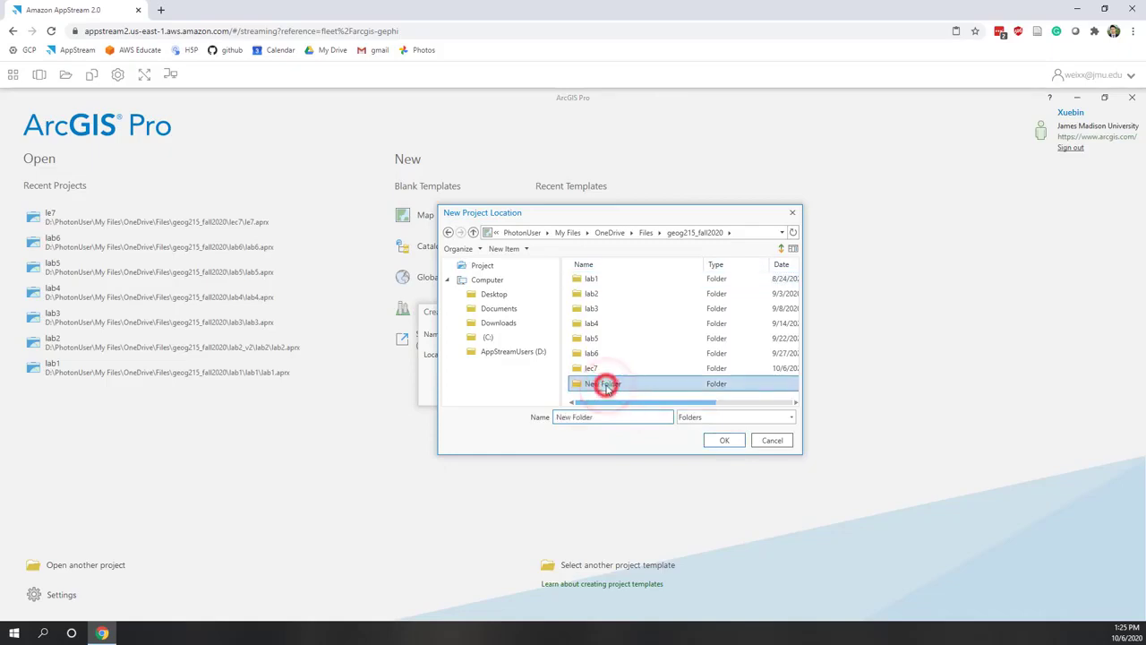
pyautogui.rightClick(609, 385)
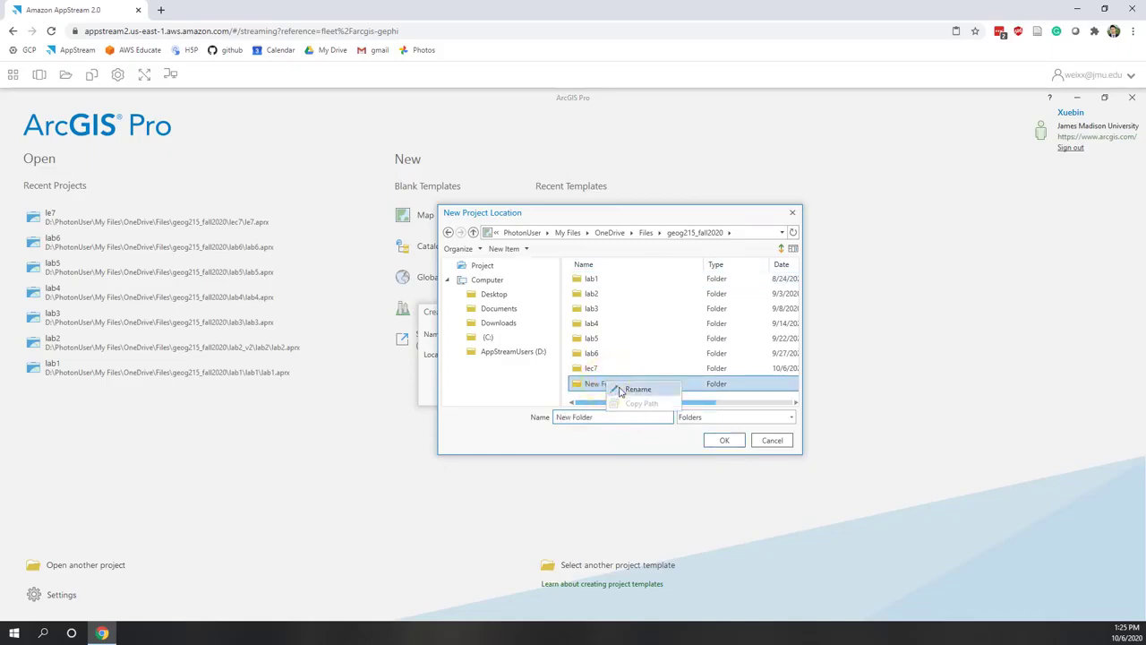
pyautogui.click(638, 388)
pyautogui.write('lab7')
pyautogui.press('Return')
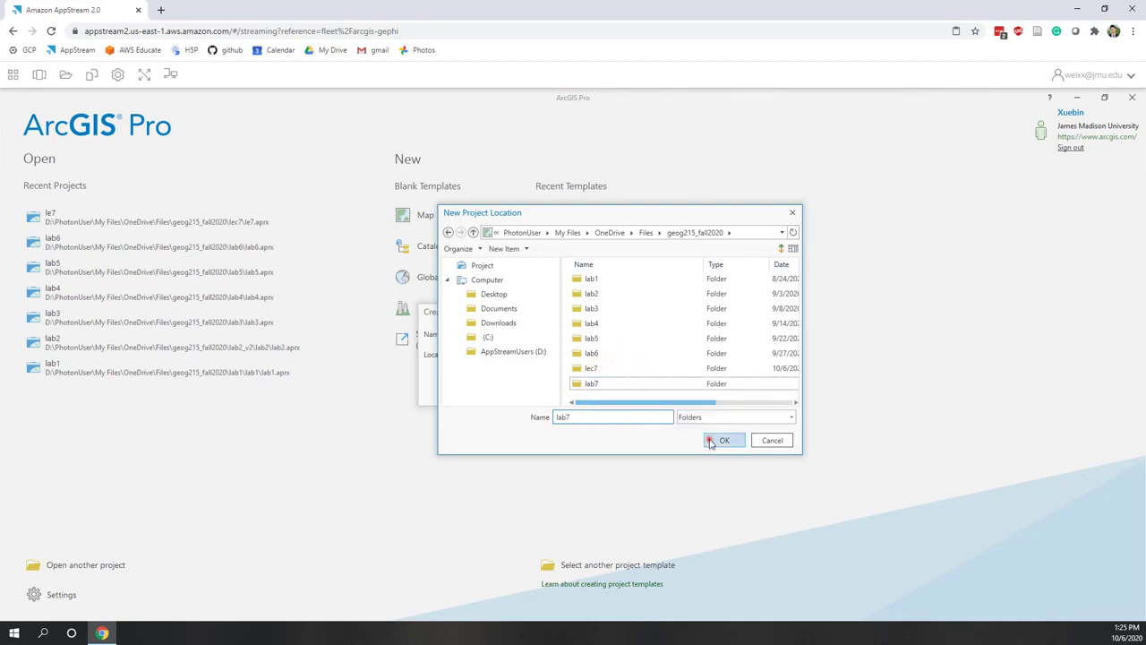
pyautogui.click(710, 439)
pyautogui.click(659, 394)
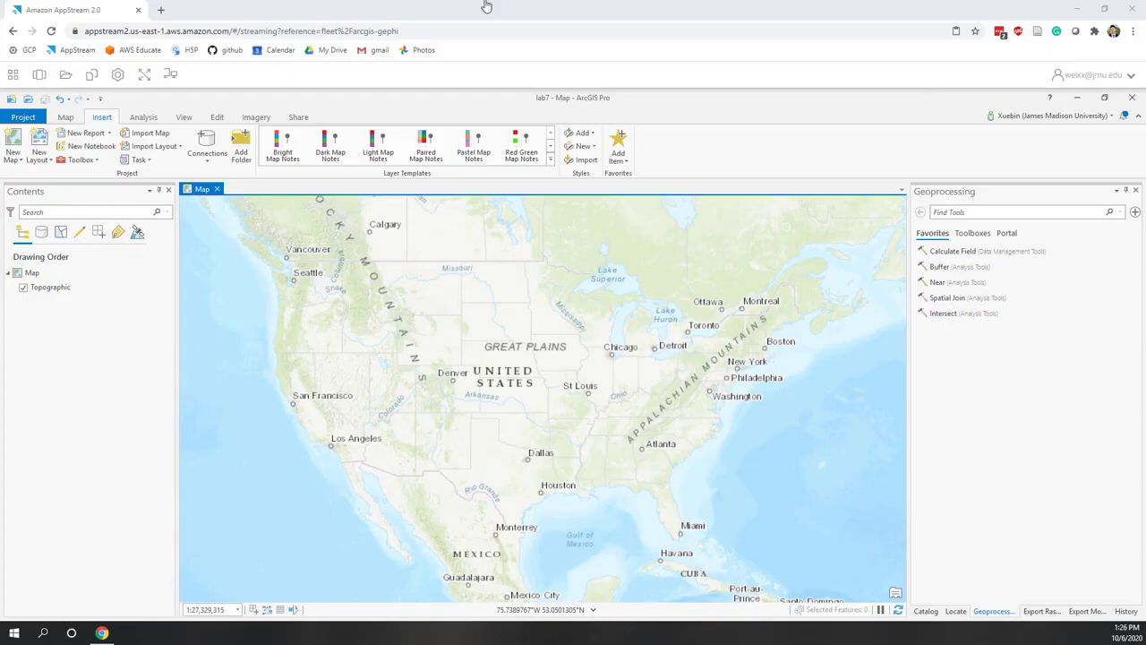
# Search the portal's Living Atlas for "population state"
pyautogui.click(927, 611)
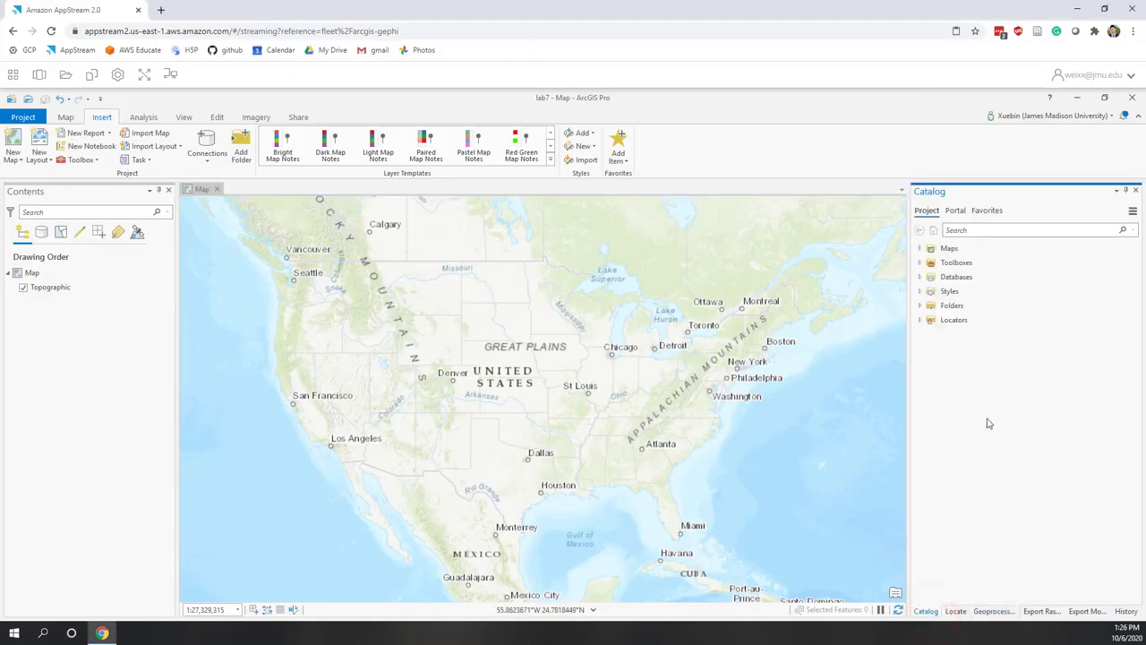
pyautogui.click(956, 212)
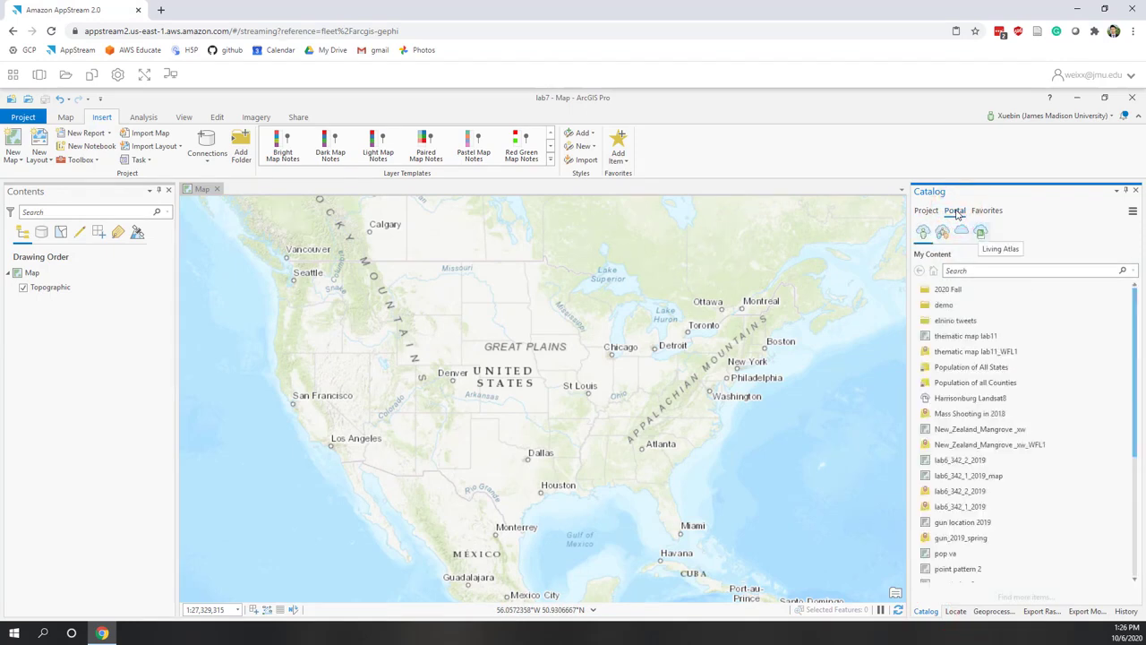
pyautogui.click(983, 233)
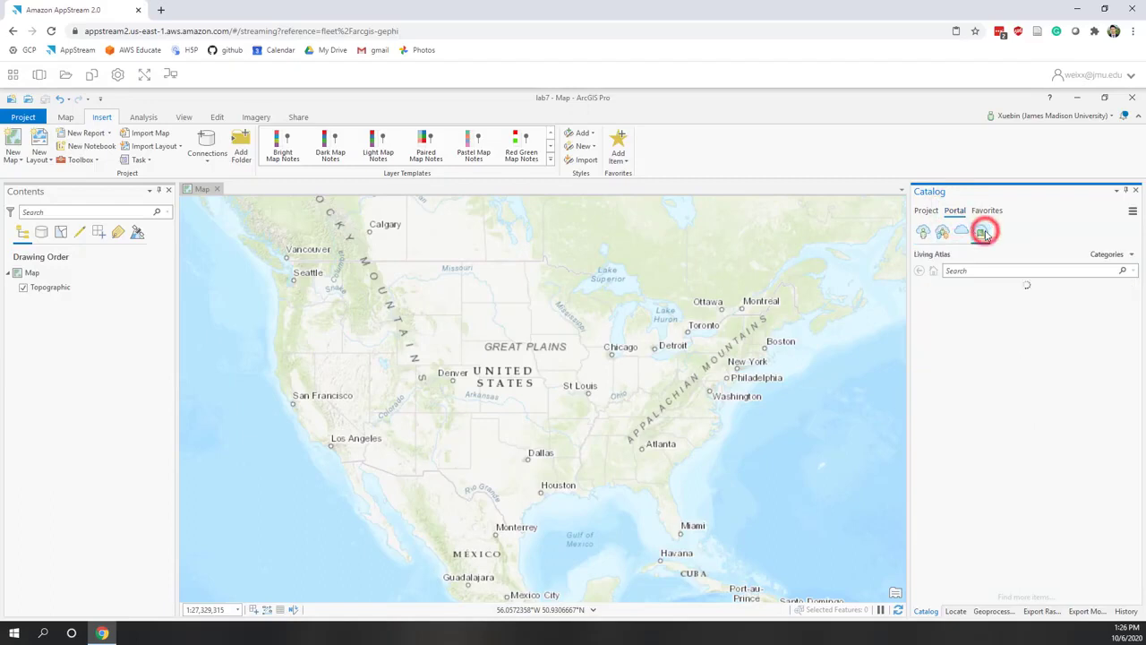
pyautogui.click(1005, 273)
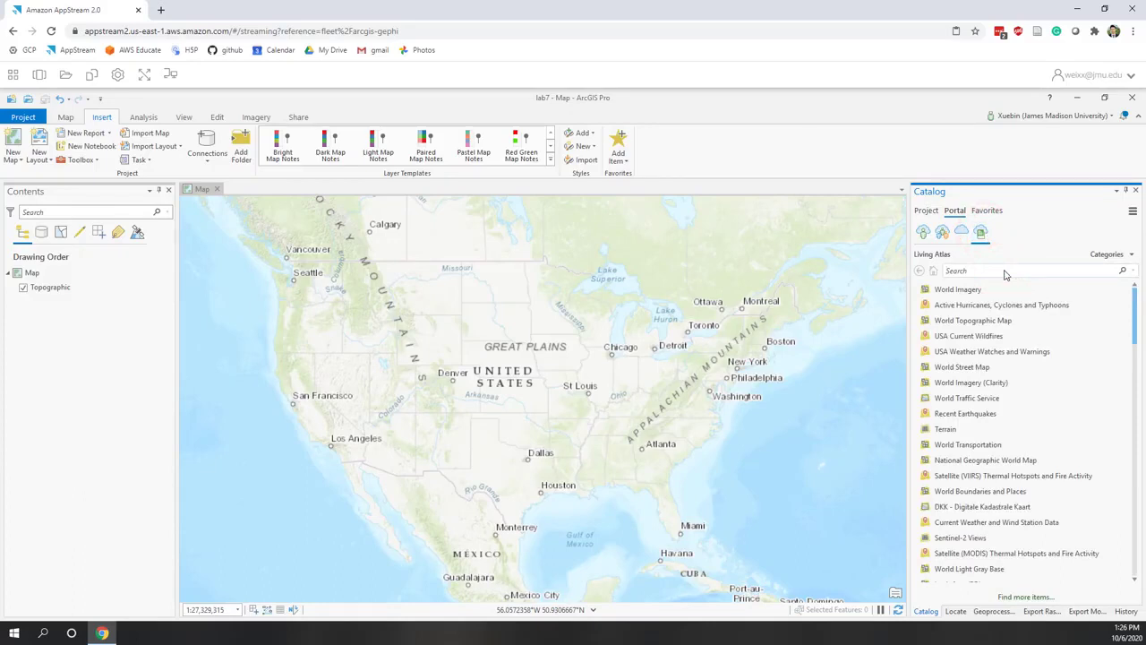
pyautogui.write('population')
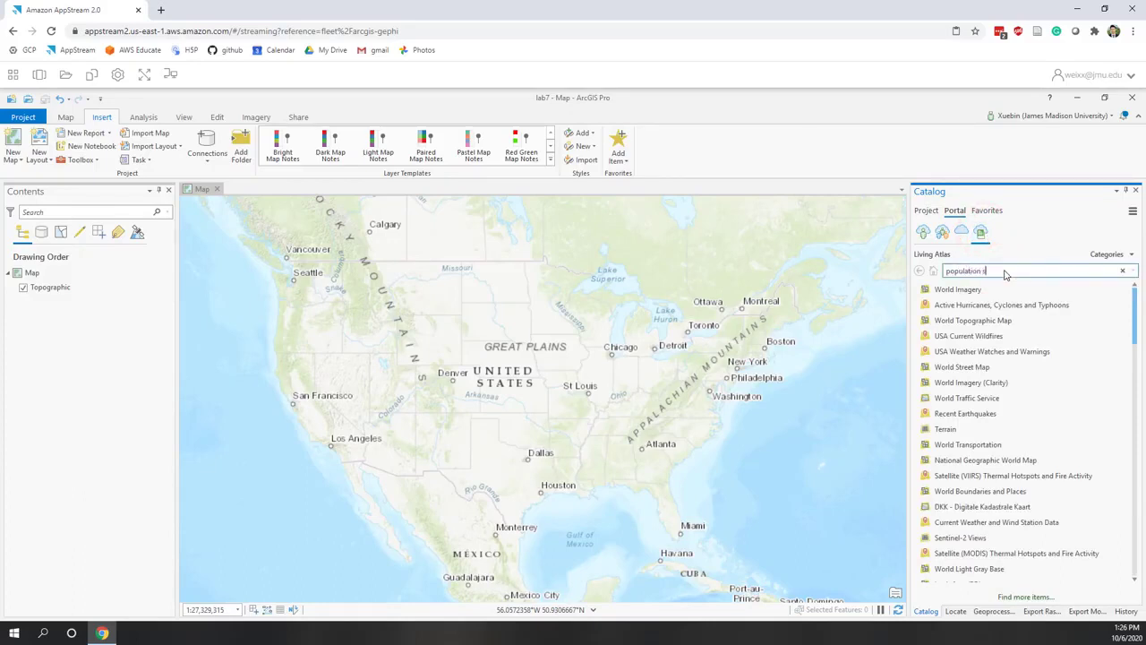
pyautogui.write(' state')
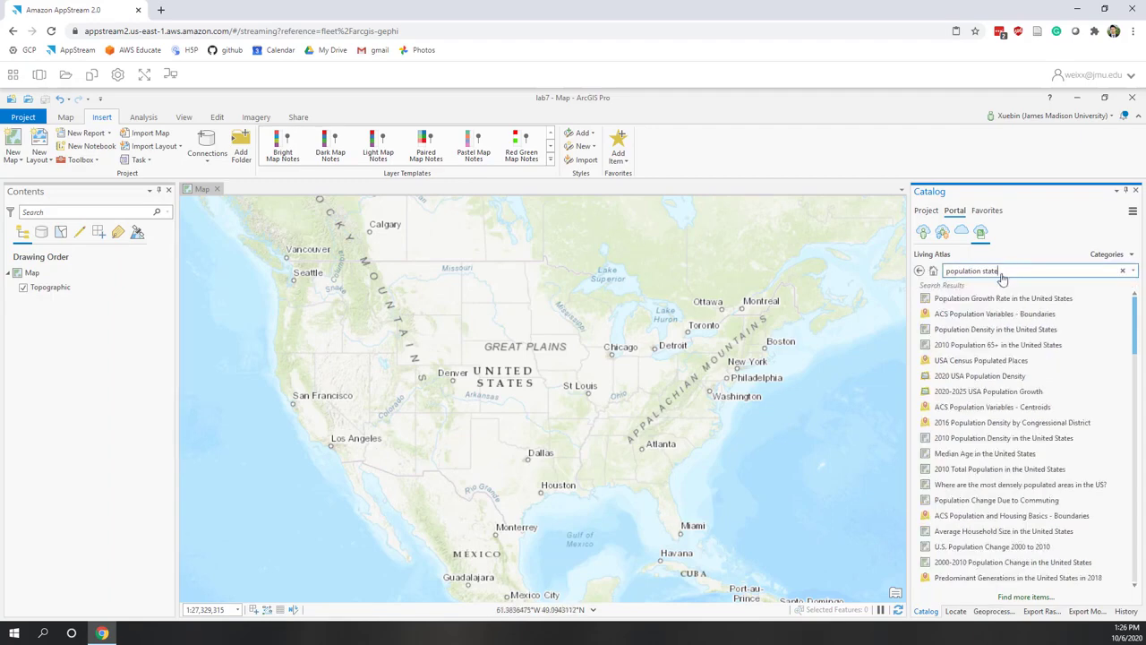
# Add the ACS Population Variables - Boundaries layer to the map and expand its sublayers
pyautogui.click(968, 313)
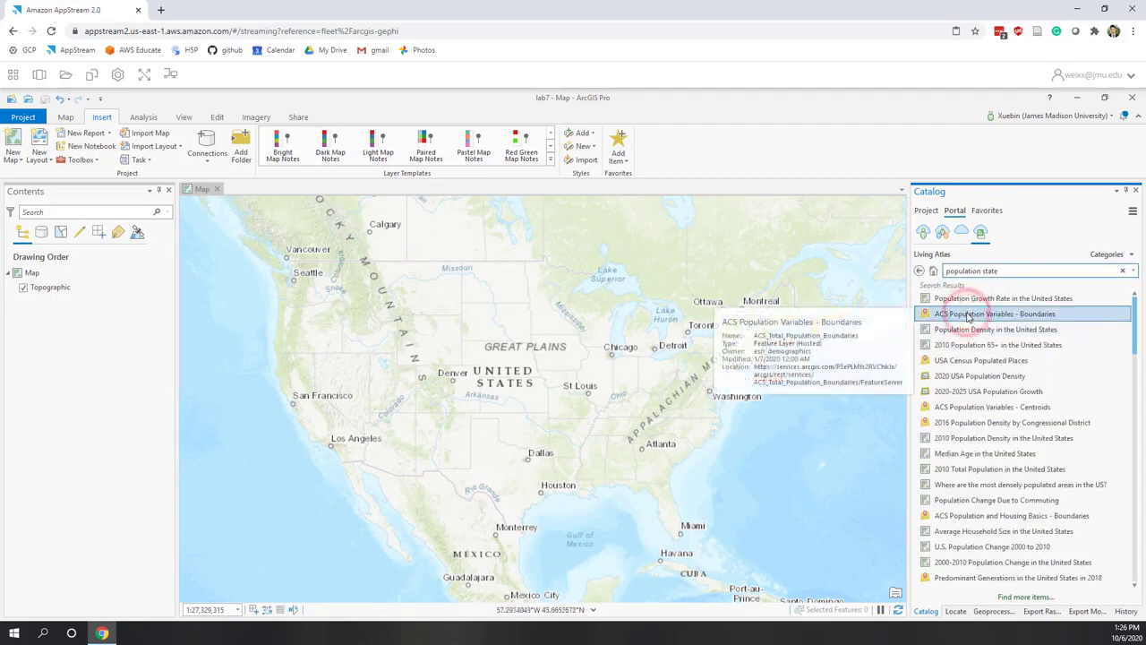
pyautogui.moveTo(967, 315); pyautogui.dragTo(668, 292)
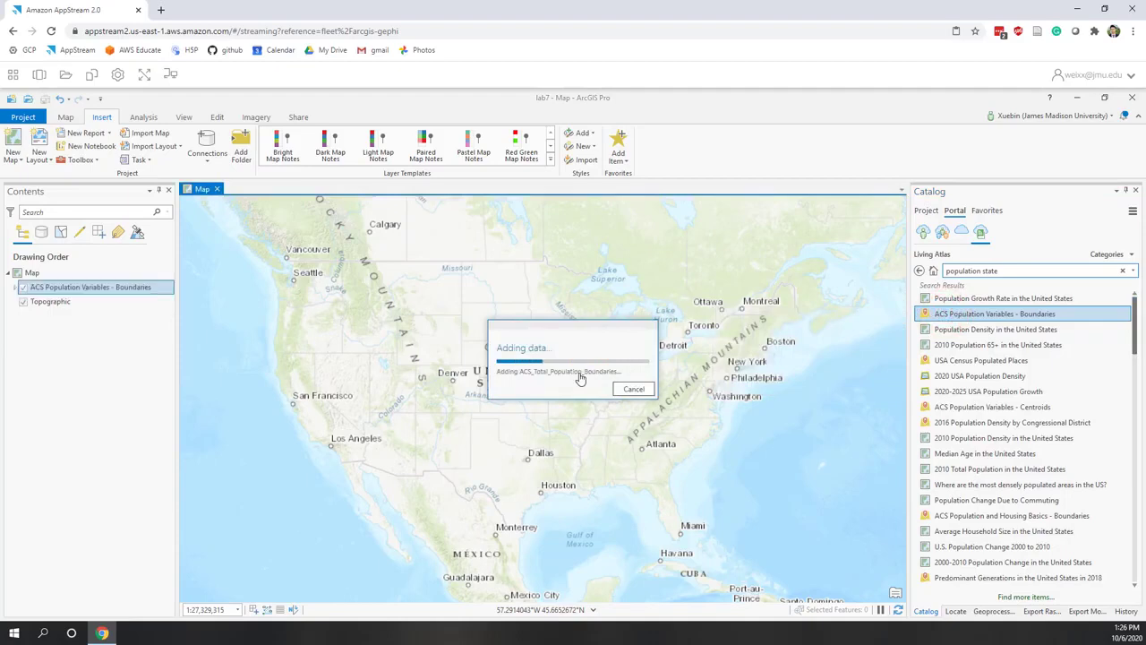
pyautogui.click(16, 288)
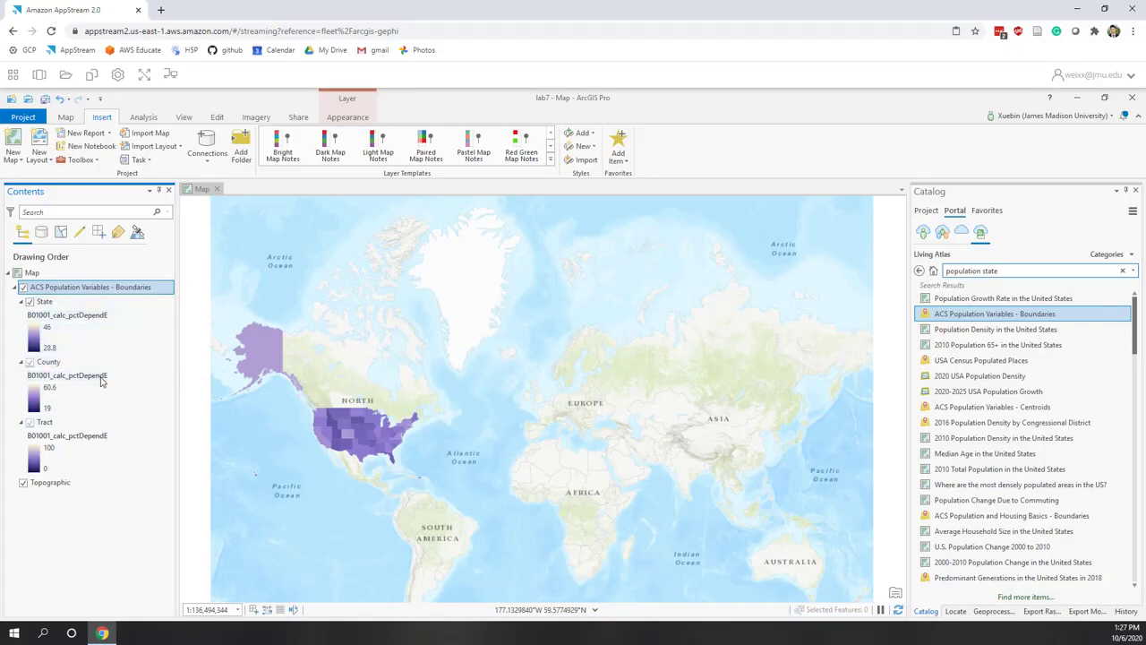
# Set up a feature export of the State sublayer with the output feature class named state_pop
pyautogui.click(44, 302)
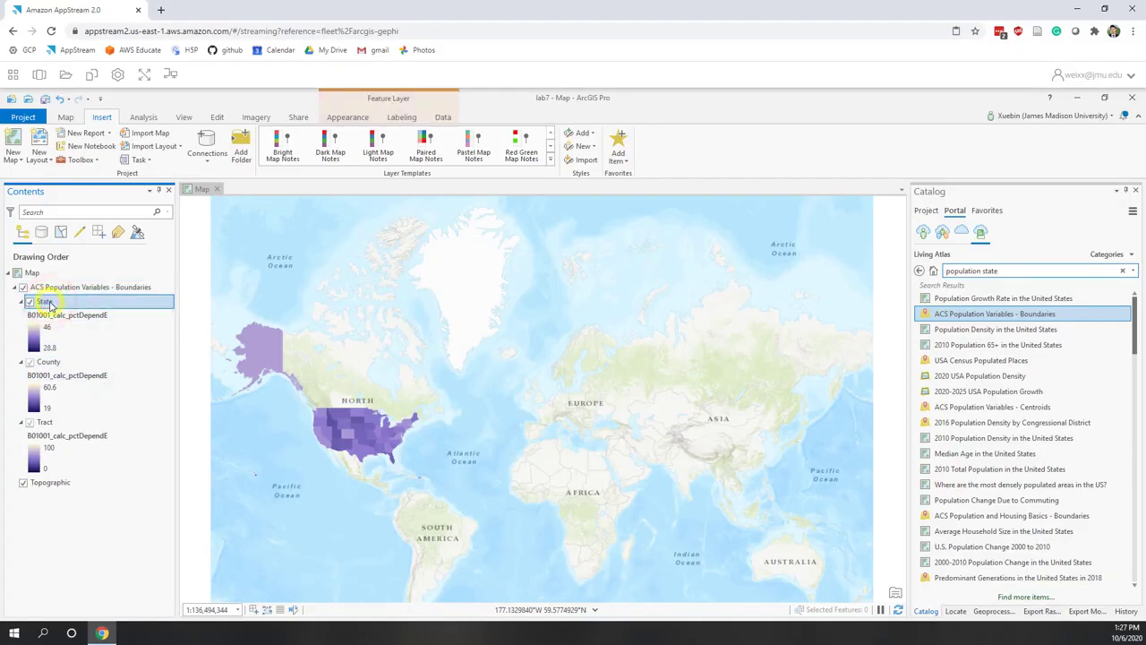
pyautogui.rightClick(49, 305)
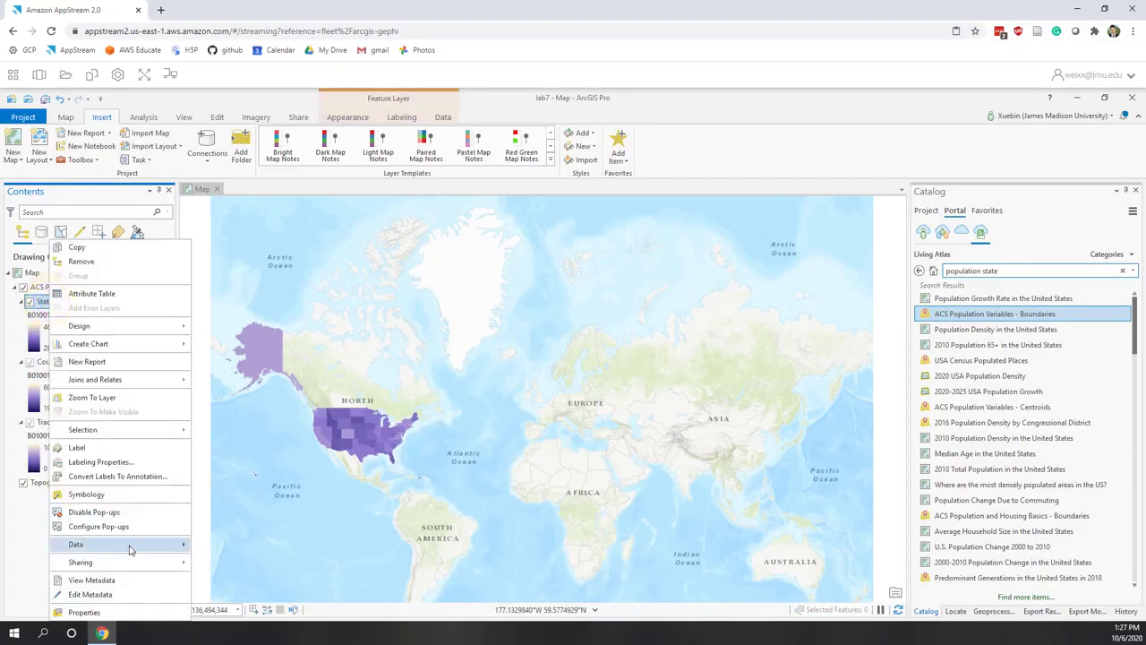
pyautogui.moveTo(134, 549)
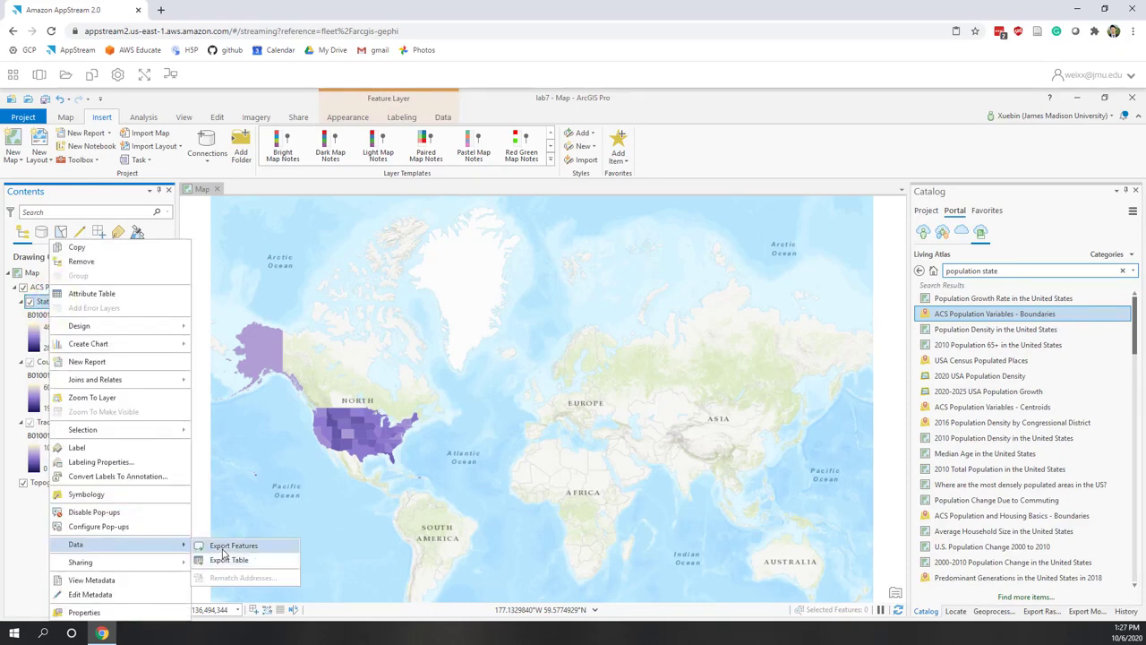
pyautogui.click(224, 548)
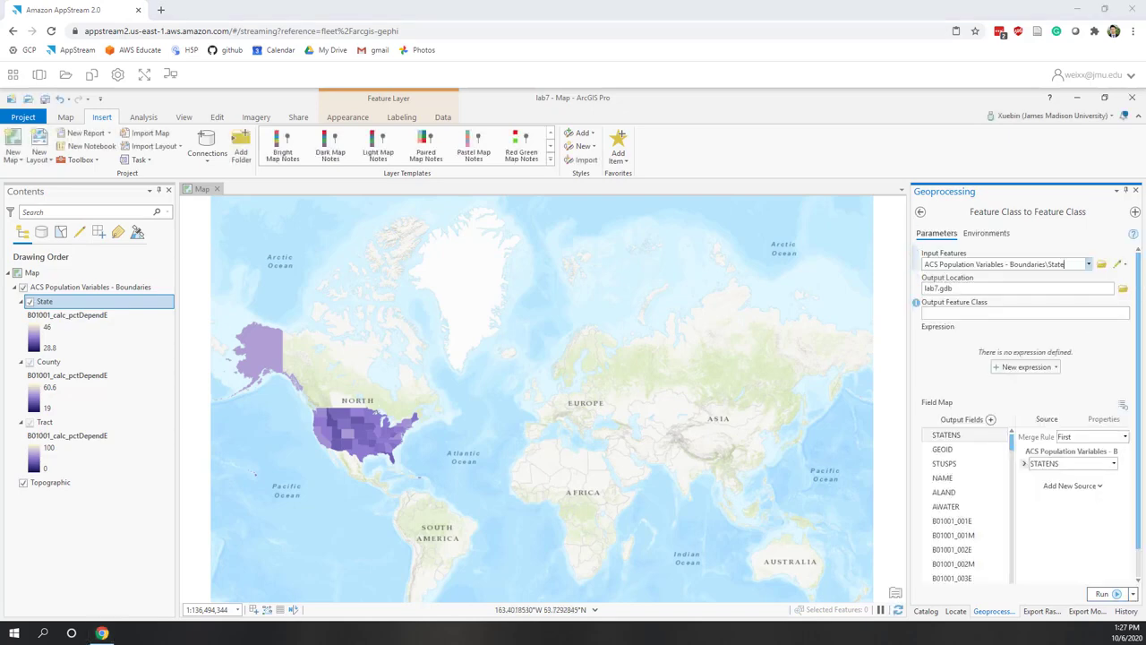
pyautogui.click(951, 315)
pyautogui.write('state_pop')
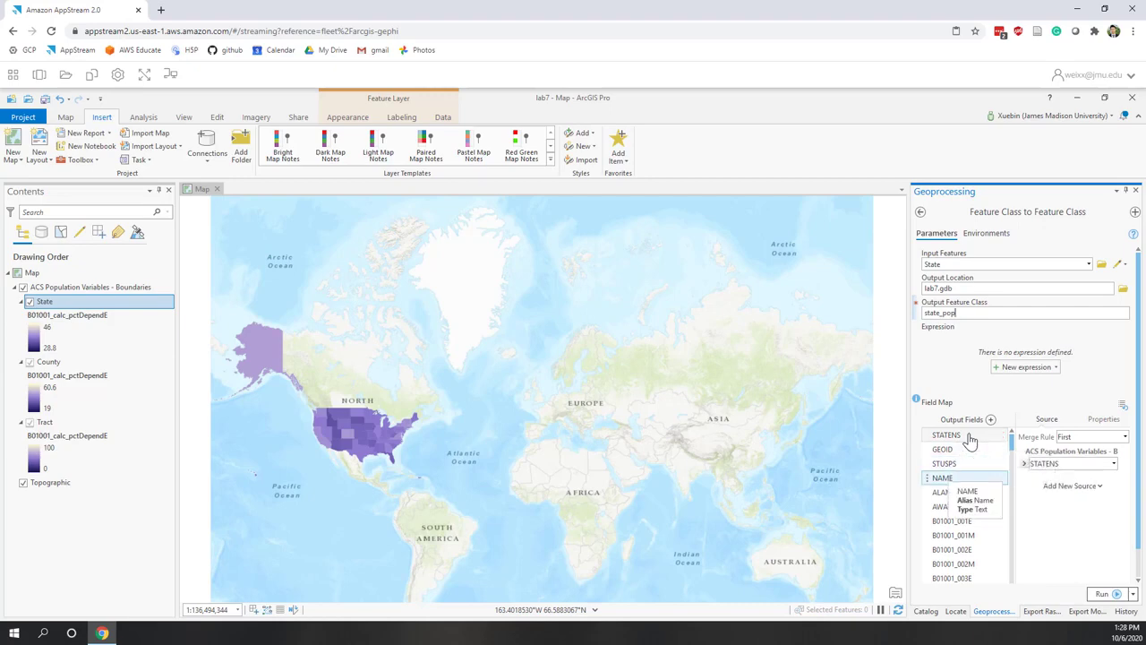
# Remove the ALAND and AWATER fields from the export's output fields
pyautogui.click(992, 494)
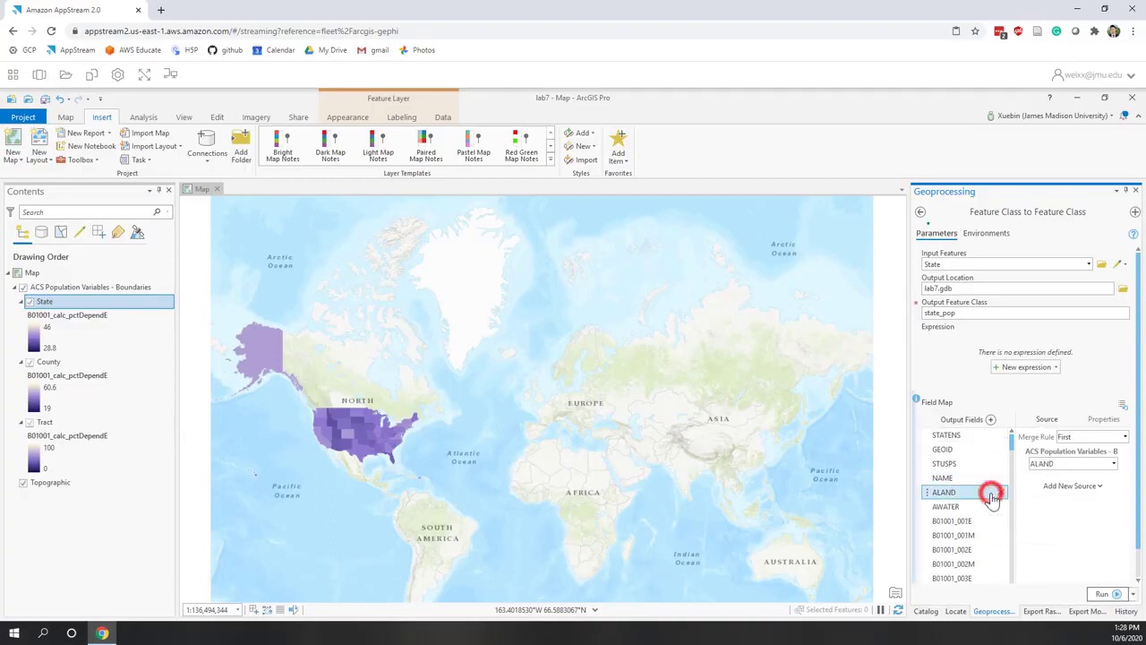
pyautogui.click(1002, 493)
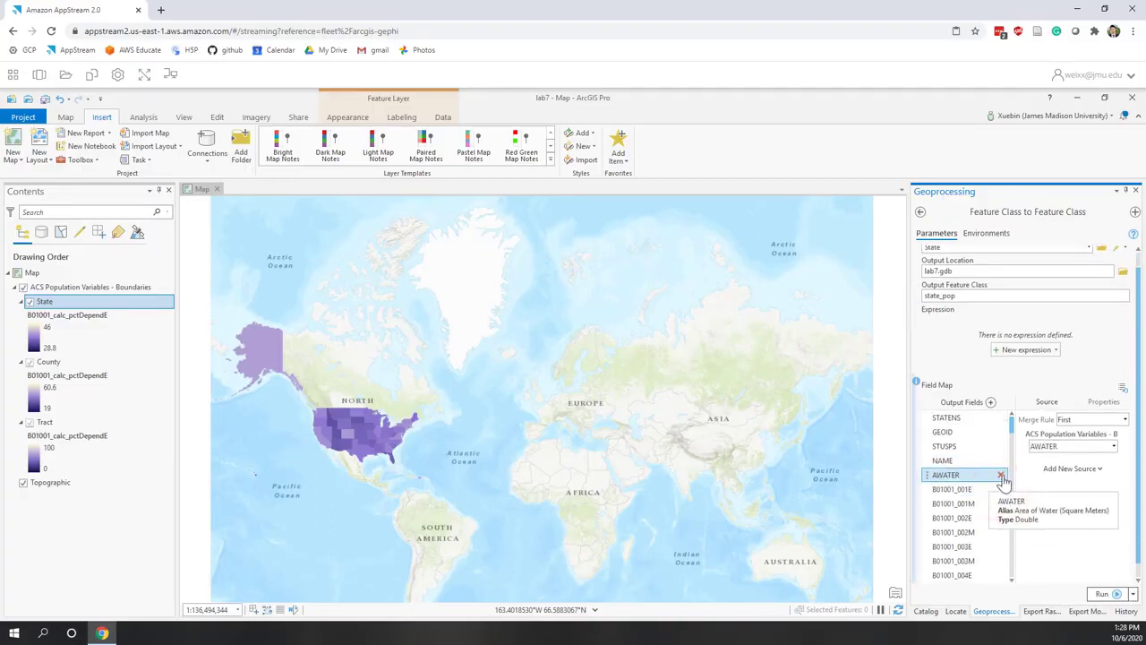
pyautogui.click(1001, 475)
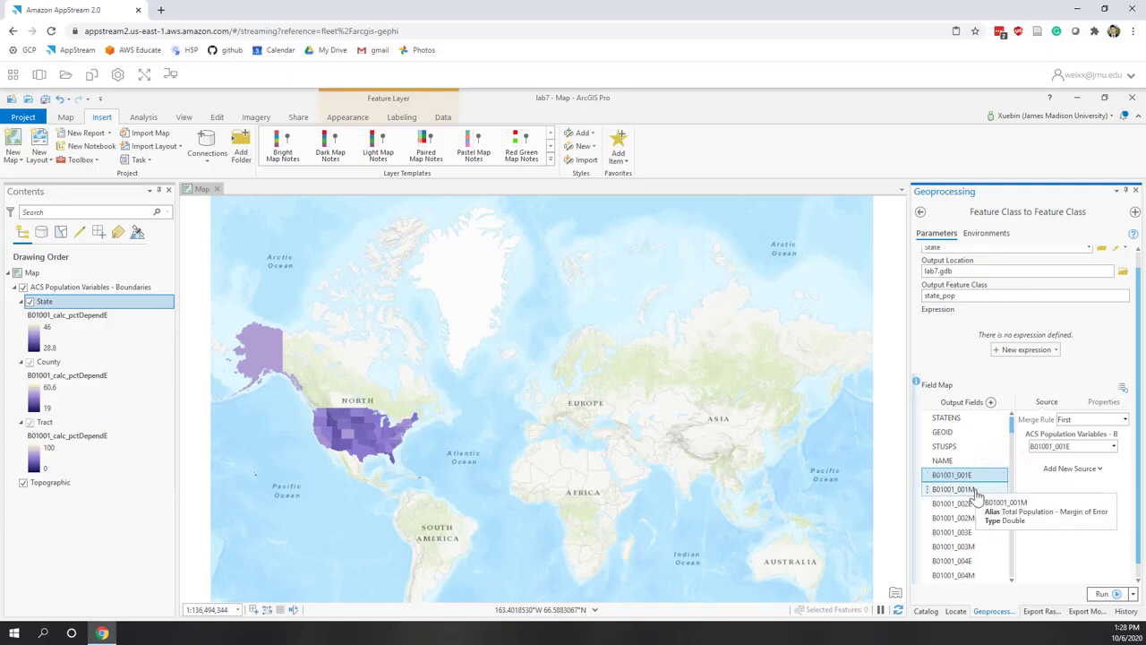
# Remove all output fields from B01001_001M through Shape__Length and run the state_pop export
pyautogui.click(972, 491)
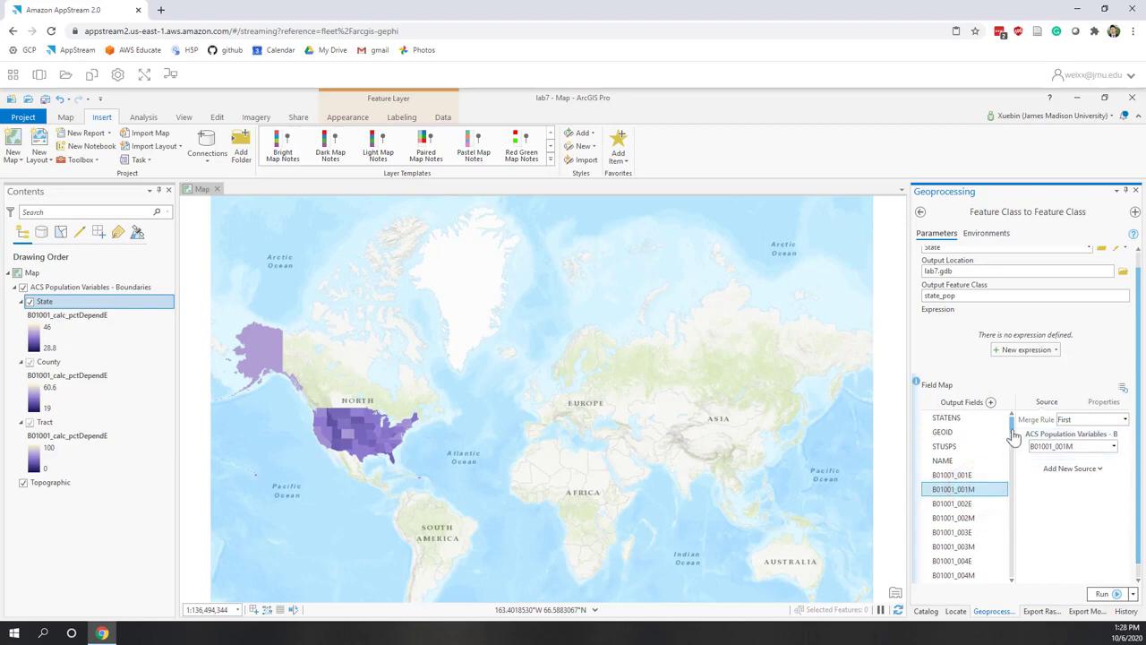
pyautogui.moveTo(1011, 437); pyautogui.dragTo(1010, 596)
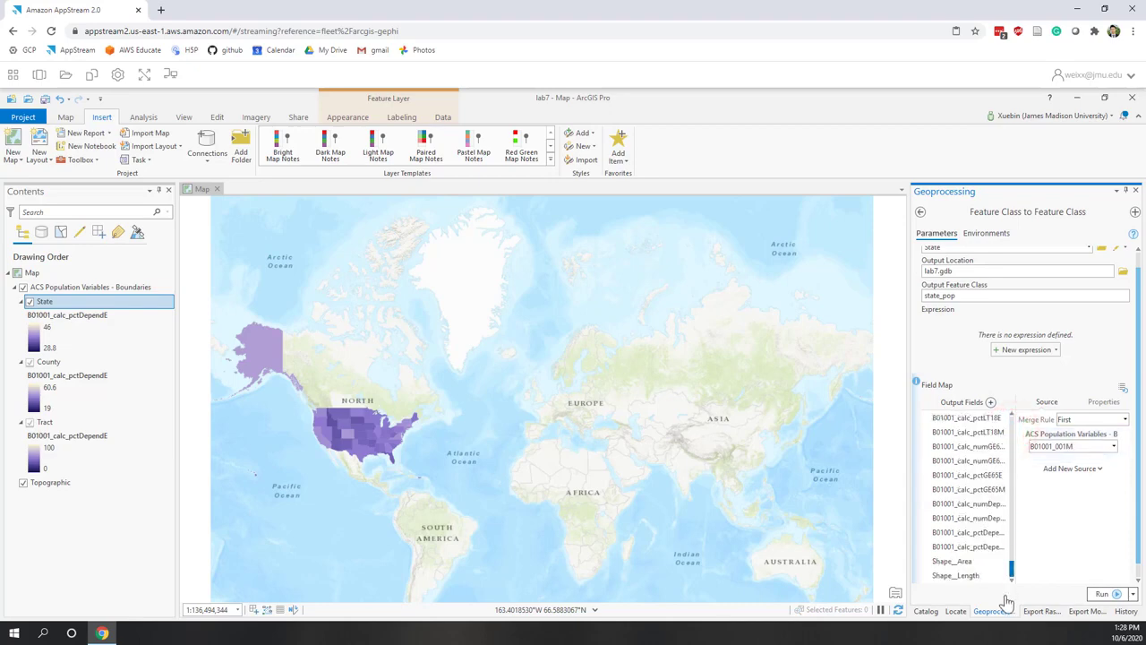
pyautogui.keyDown('shift'); pyautogui.click(974, 564); pyautogui.keyUp('shift')
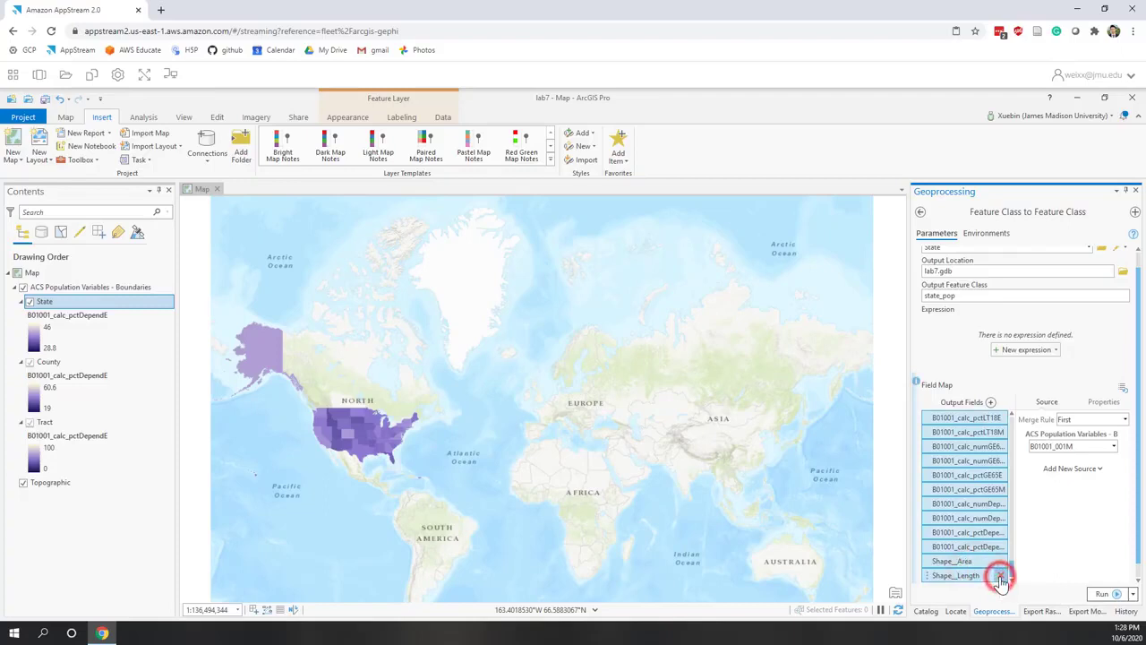
pyautogui.click(1001, 576)
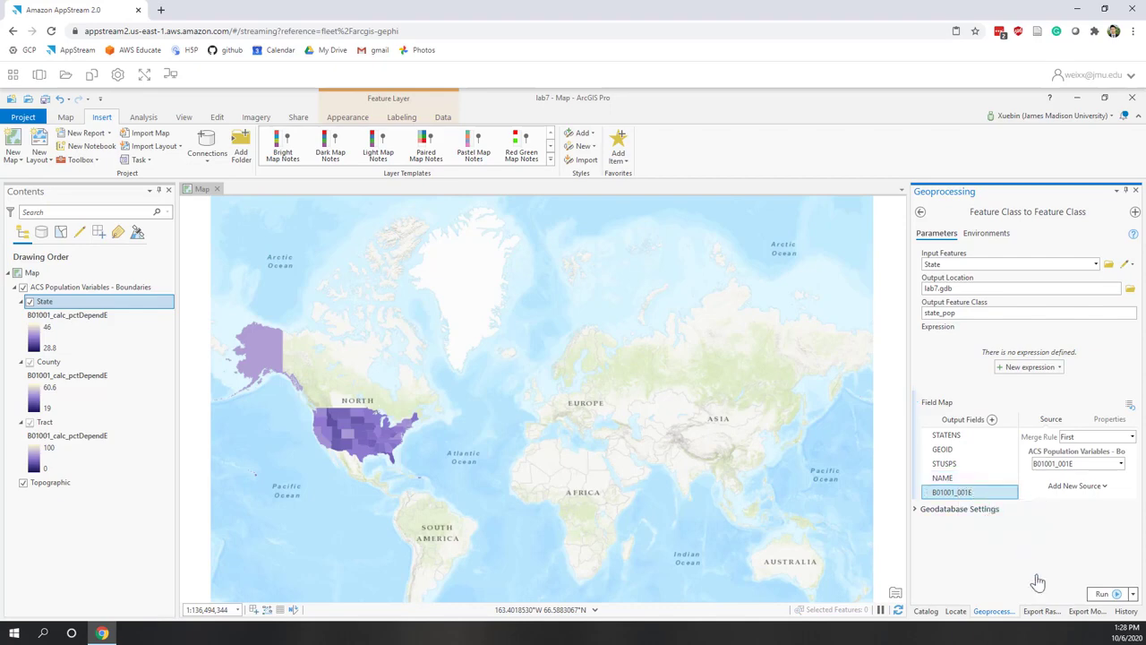
pyautogui.click(1103, 594)
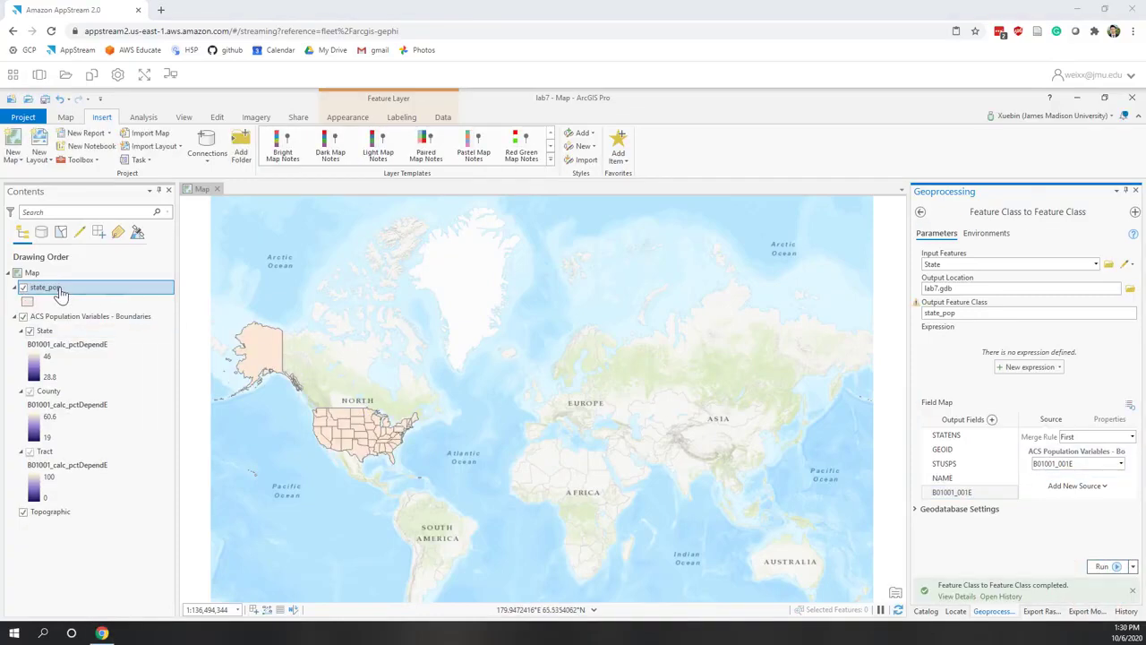
# Examine the fields in the state_pop layer's attribute table, including Total Population, and close the table
pyautogui.rightClick(61, 296)
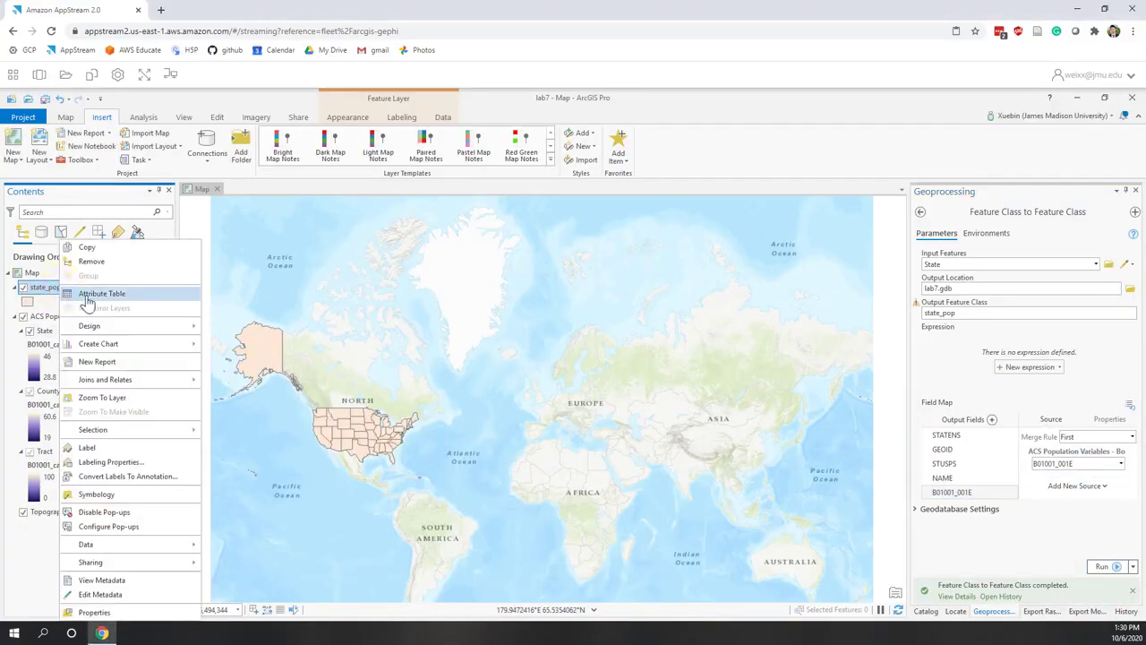
pyautogui.click(86, 295)
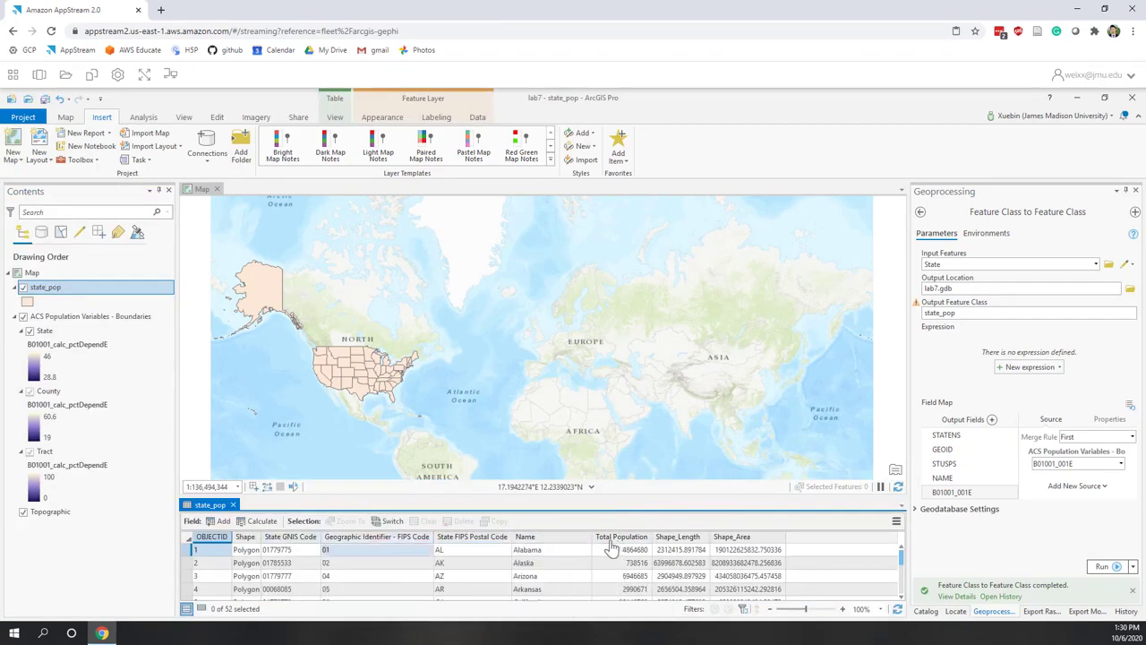
pyautogui.click(233, 506)
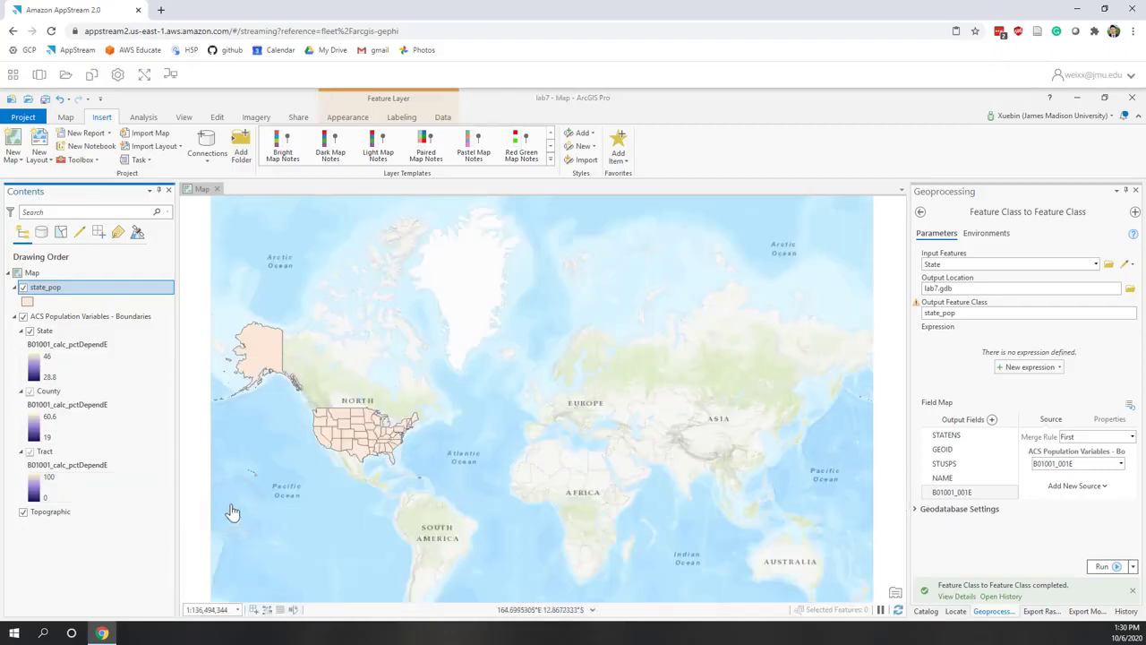
# Set up a feature export of the County sublayer with the output feature class named county_pop
pyautogui.rightClick(86, 410)
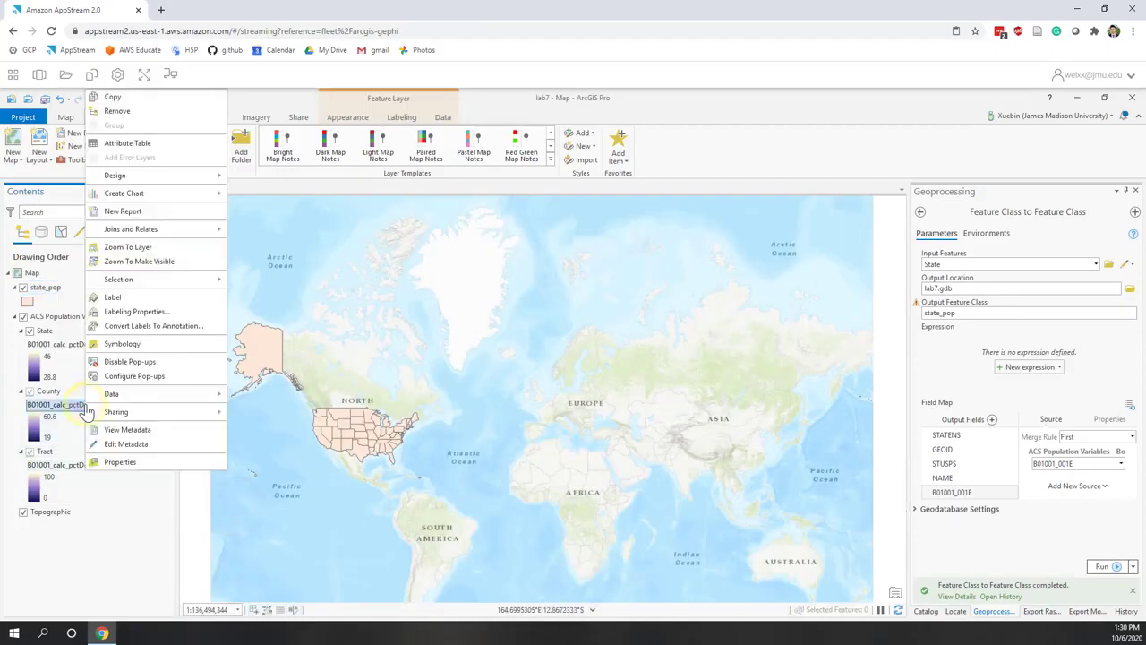
pyautogui.moveTo(90, 401)
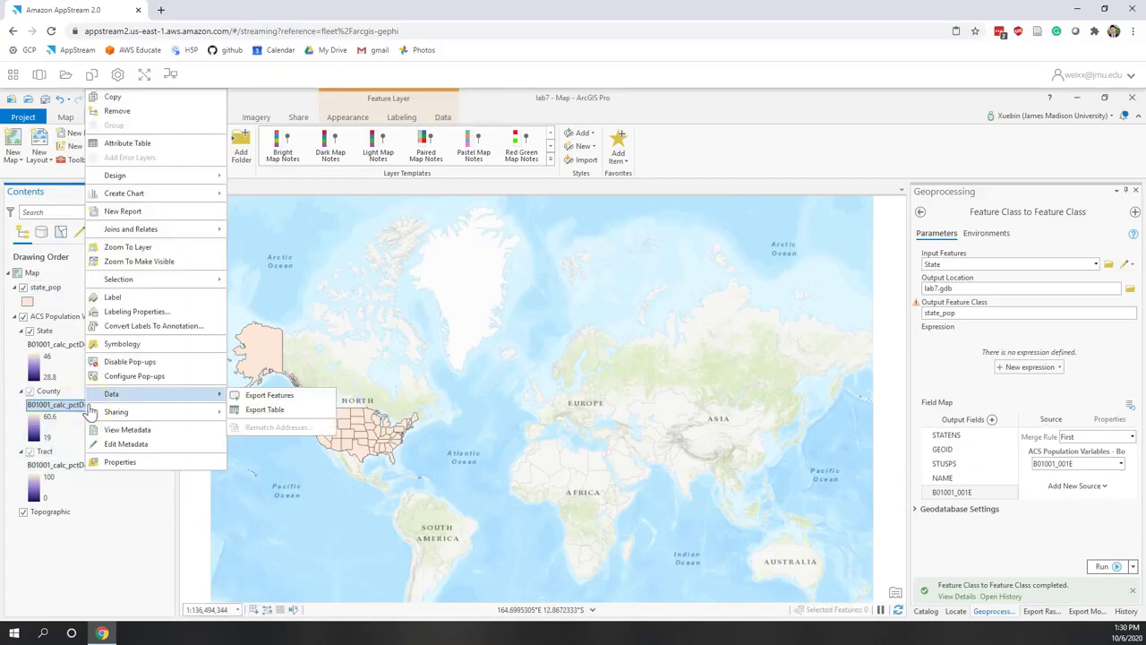
pyautogui.click(266, 397)
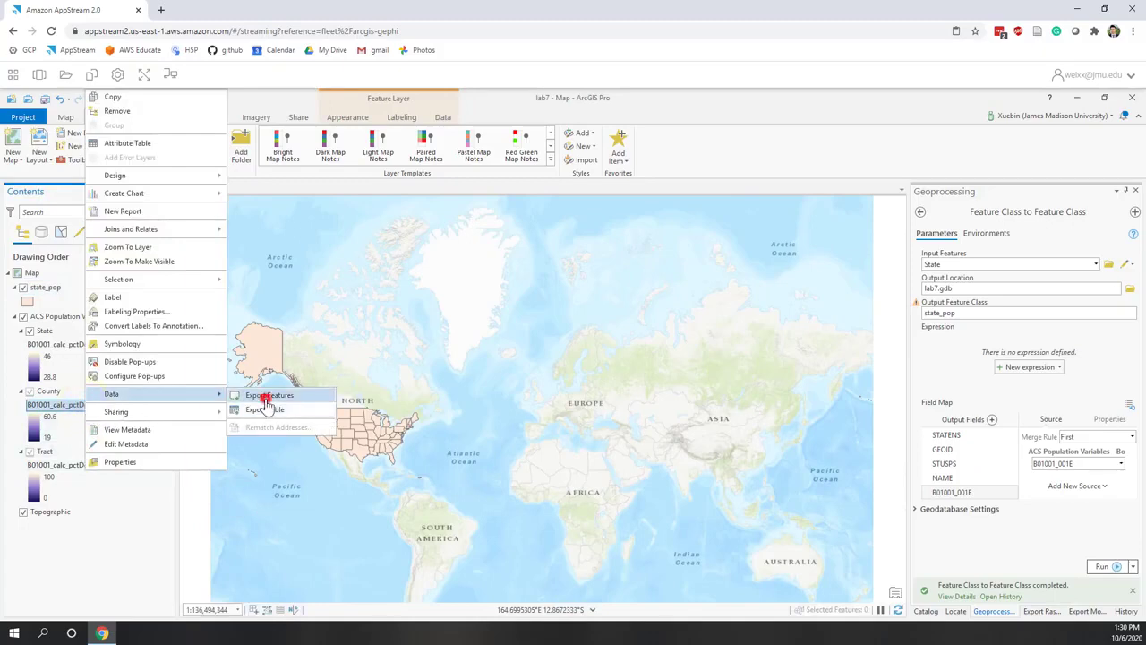
pyautogui.click(996, 318)
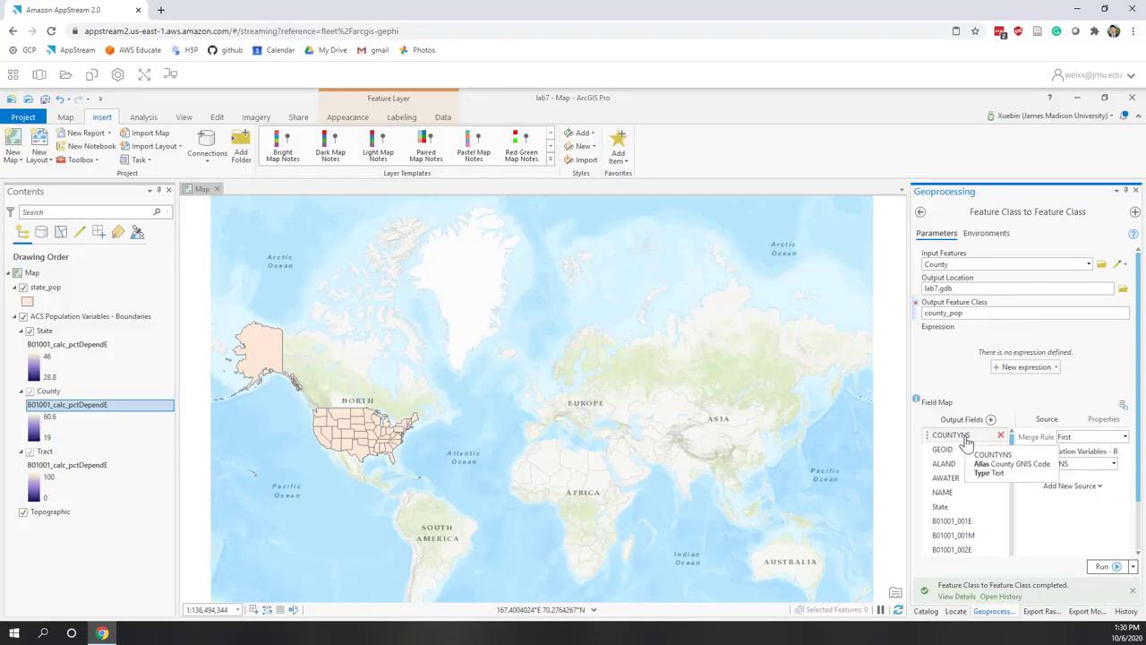
# Remove ALAND, AWATER and all fields from B01001_001M through Shape__Length from the county_pop output fields, and run the export
pyautogui.click(977, 467)
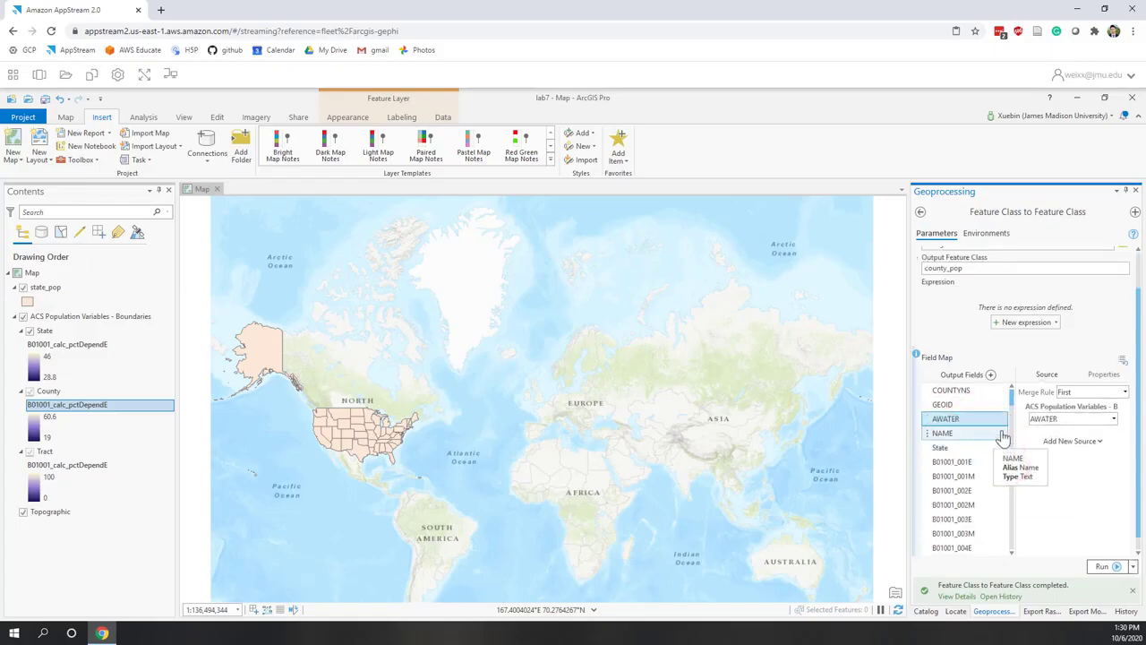
pyautogui.click(1002, 419)
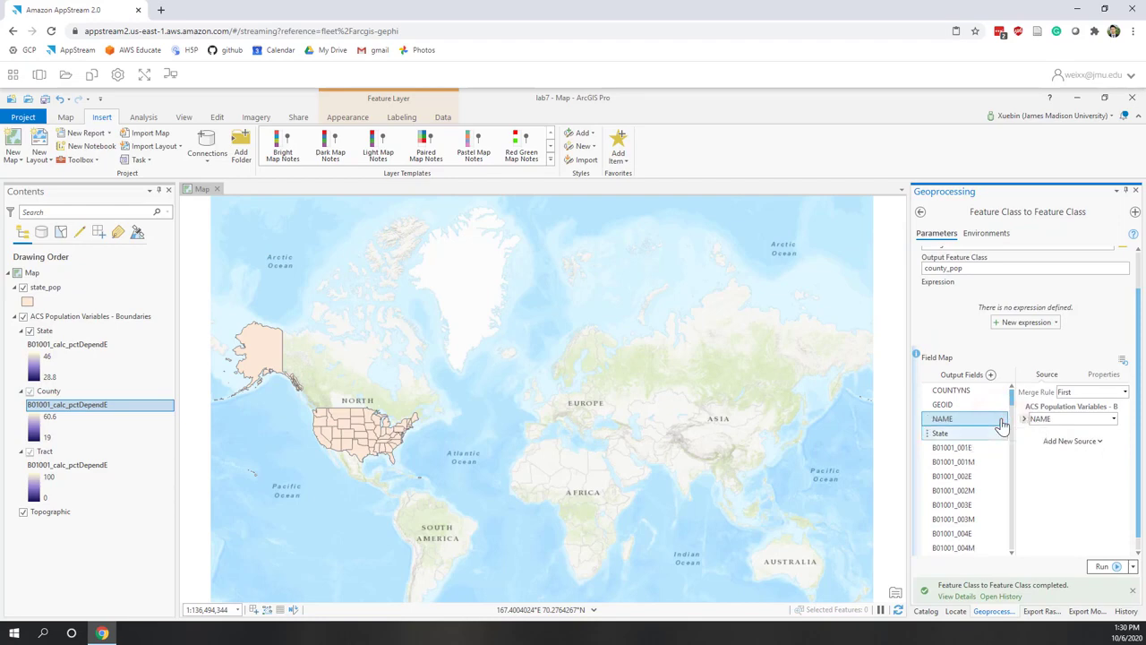
pyautogui.click(952, 461)
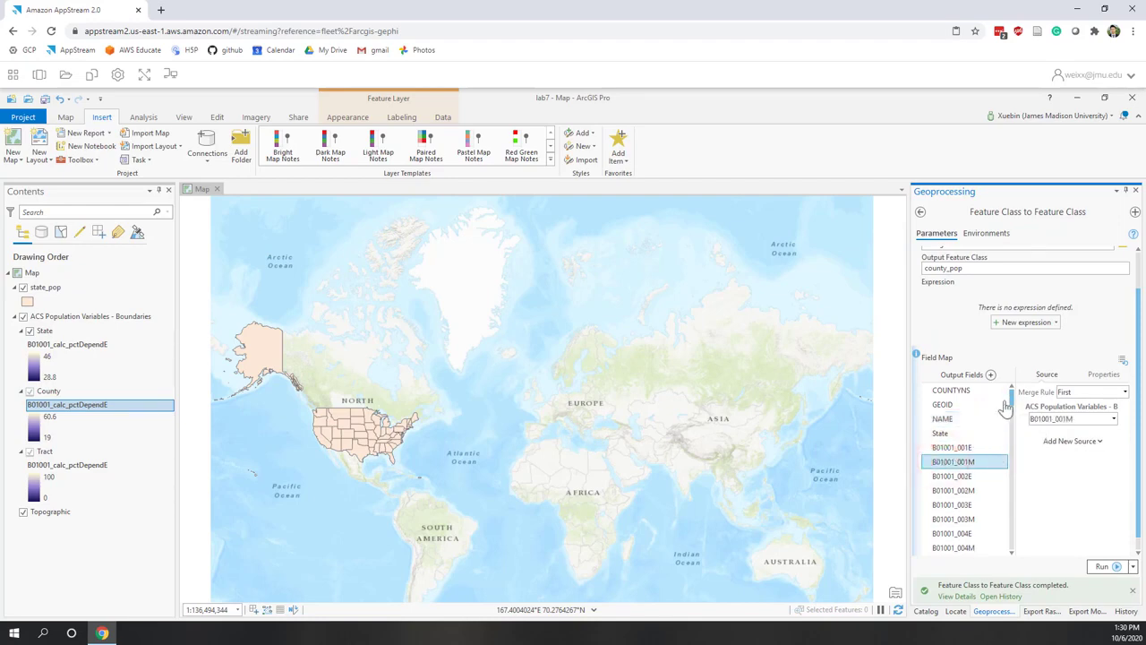
pyautogui.moveTo(1013, 401); pyautogui.dragTo(1008, 570)
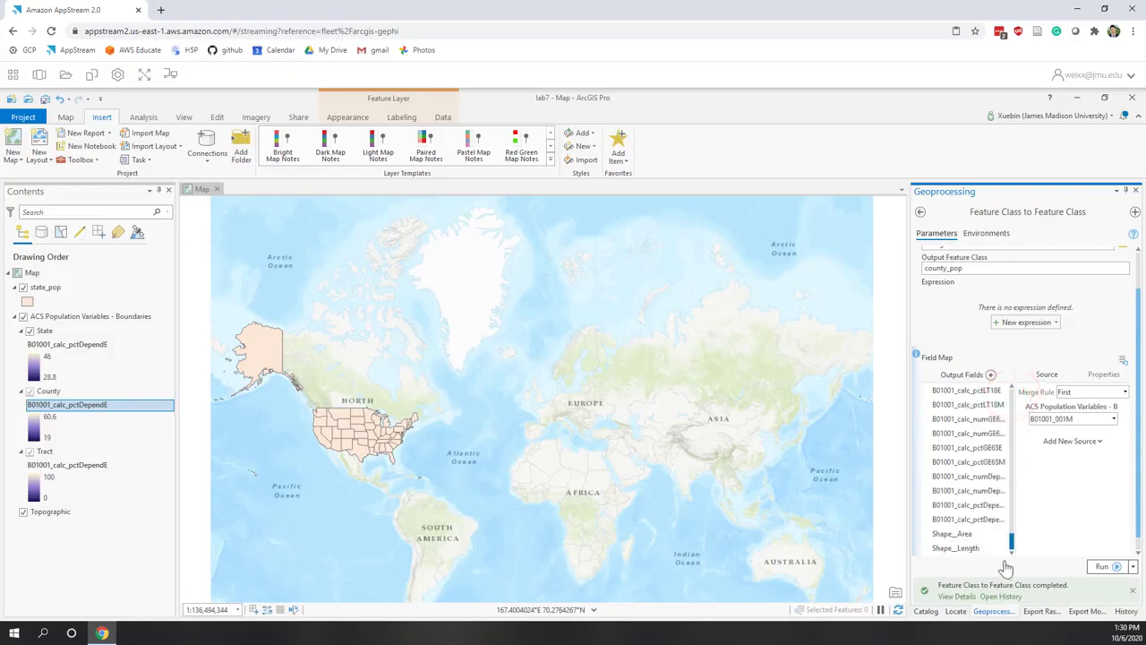
pyautogui.keyDown('shift'); pyautogui.click(962, 549); pyautogui.keyUp('shift')
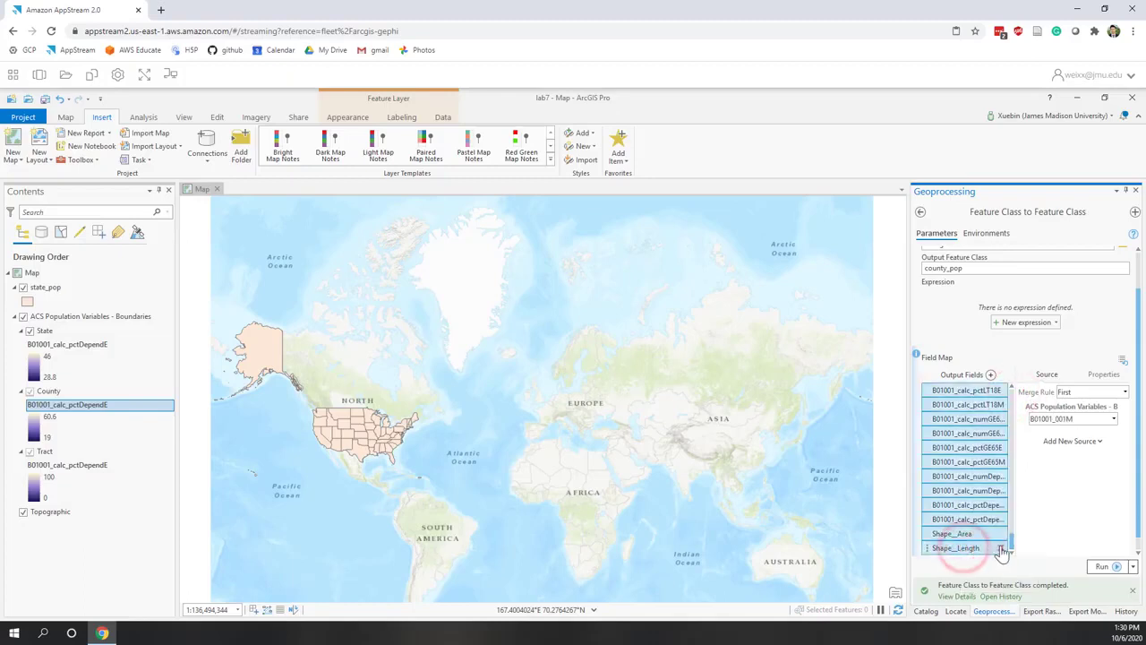
pyautogui.click(1002, 548)
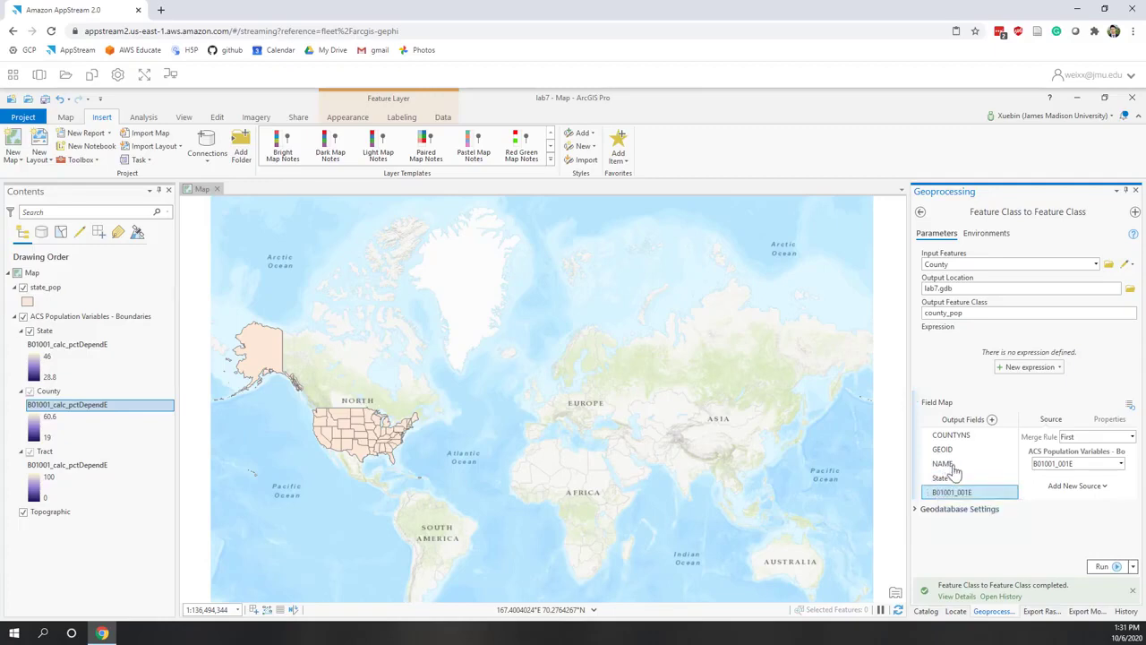
pyautogui.click(1102, 566)
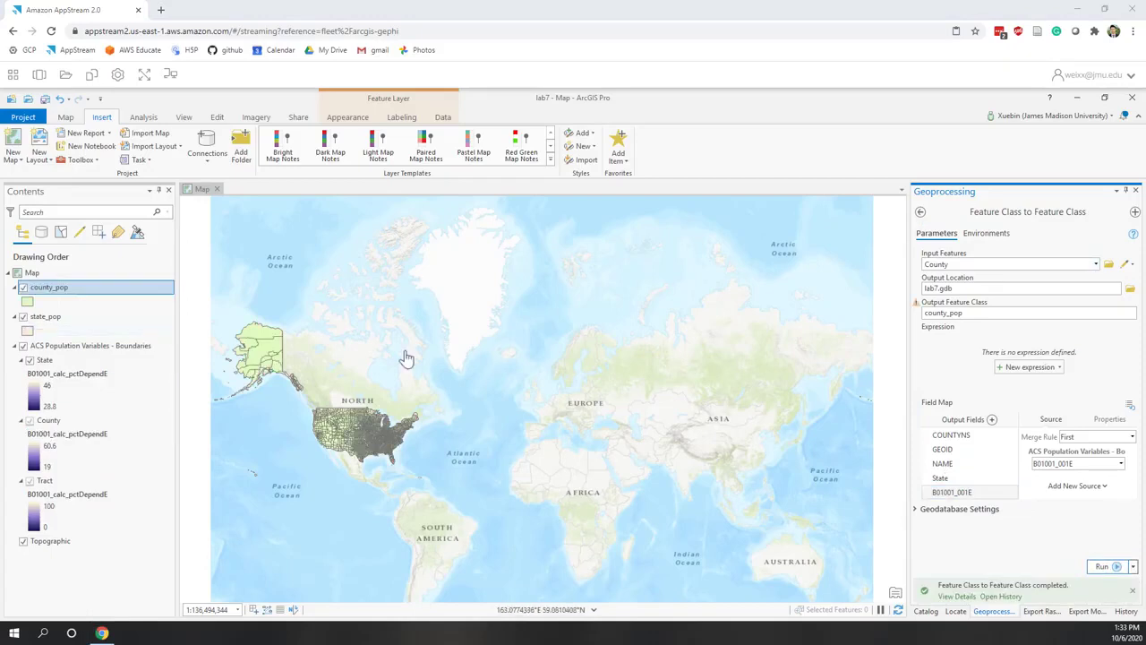
# Examine the records and fields in the county_pop layer's attribute table and close the table
pyautogui.rightClick(54, 290)
pyautogui.click(73, 295)
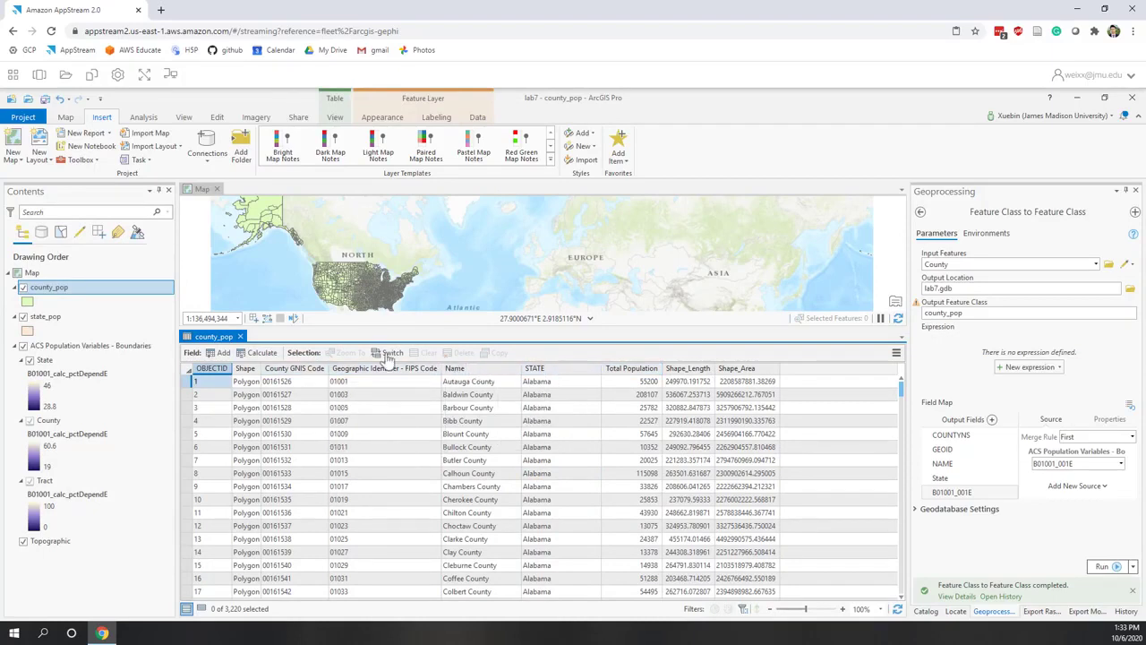
pyautogui.click(242, 337)
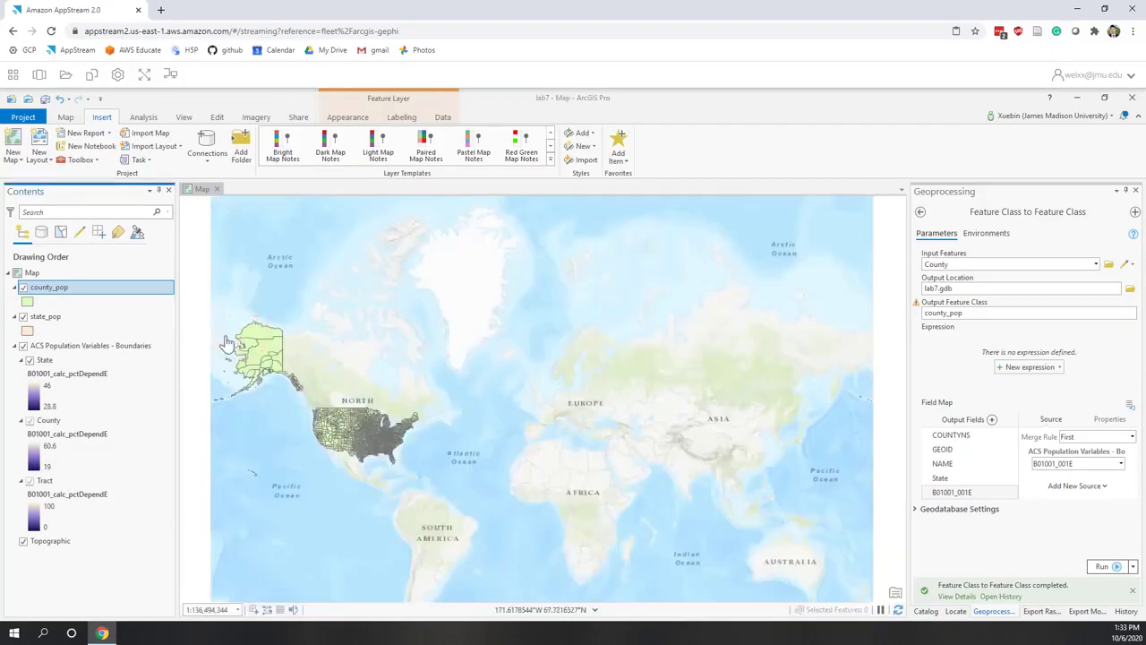
# Remove the ACS Population Variables - Boundaries group layer from the map
pyautogui.rightClick(87, 347)
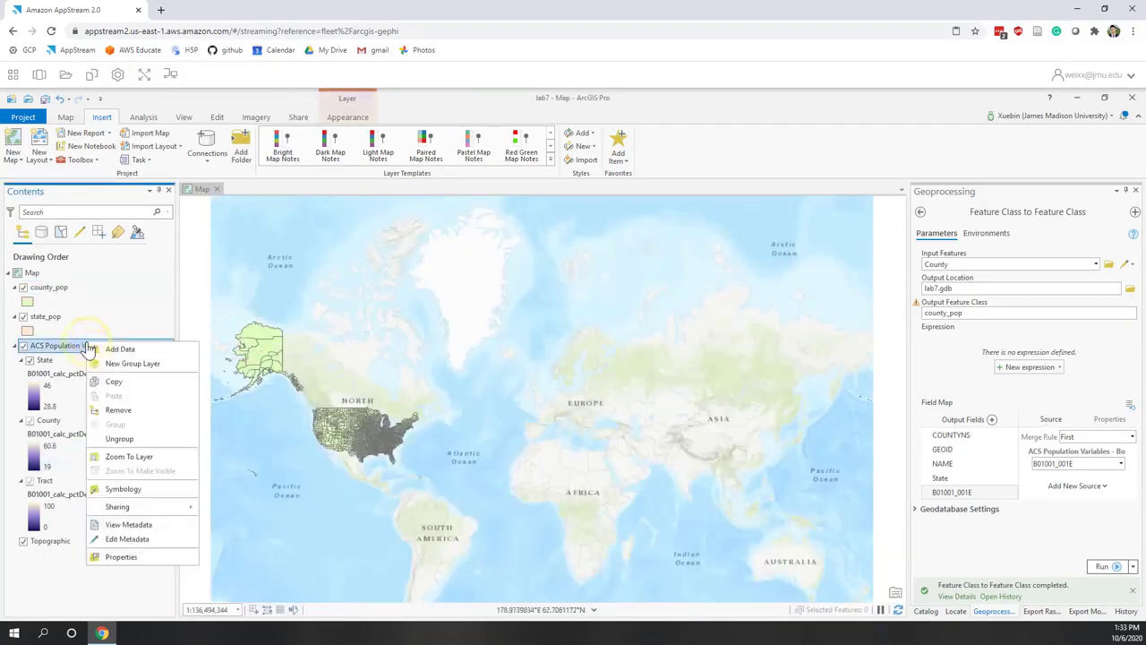
pyautogui.click(122, 414)
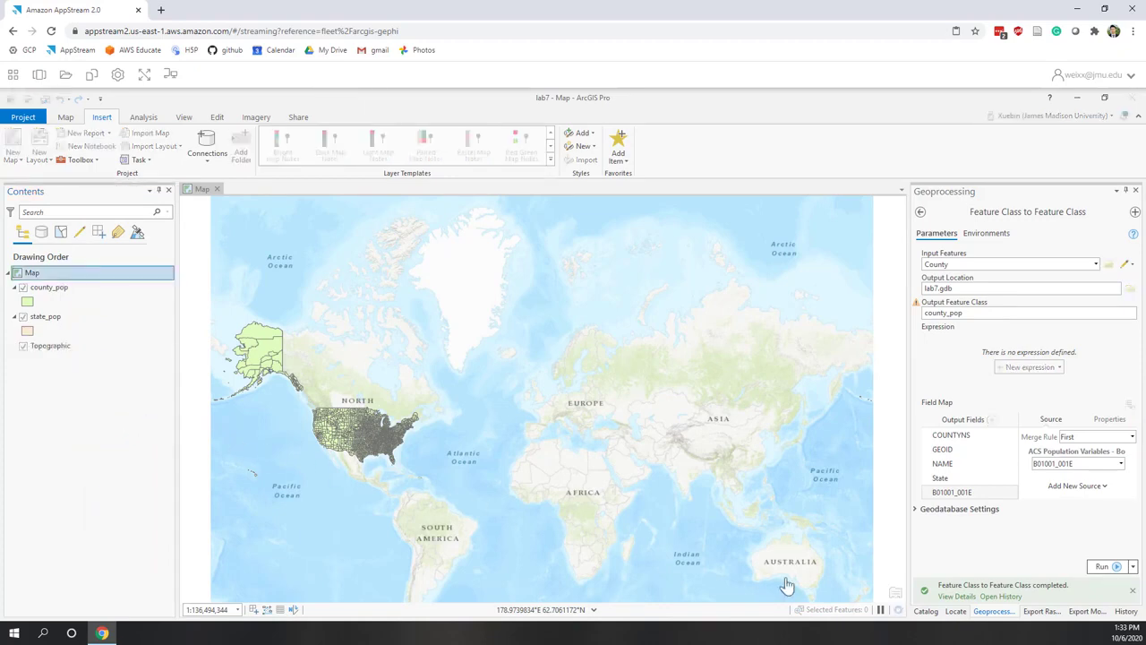
# Check the project's lab7.gdb database for the exported county_pop and state_pop feature classes
pyautogui.click(928, 611)
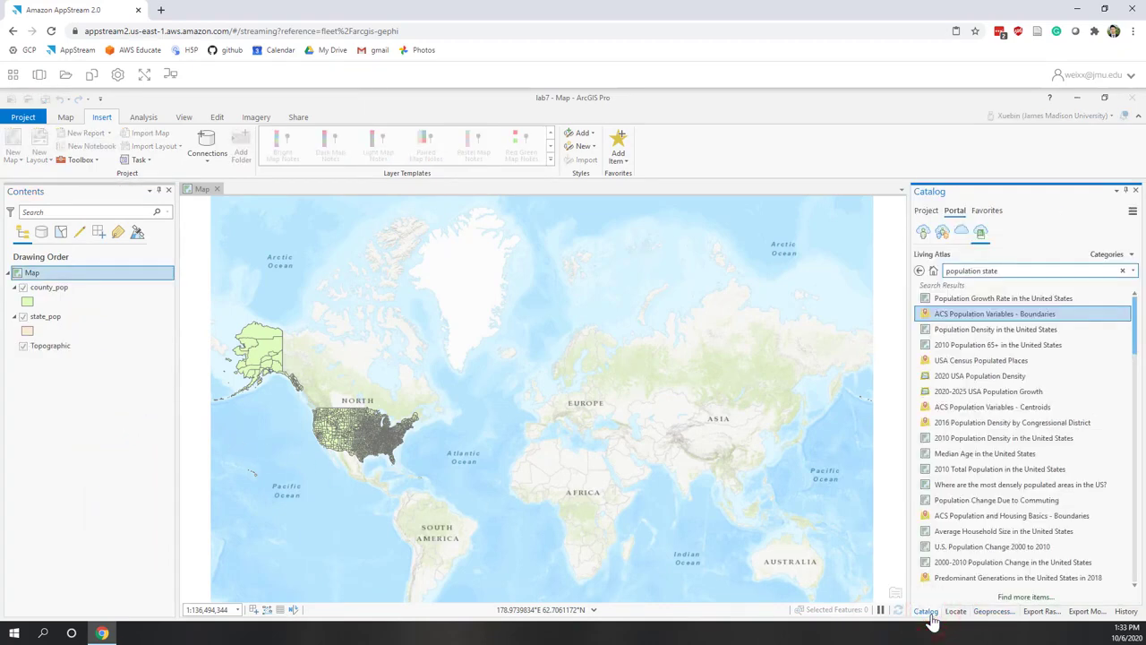
pyautogui.click(927, 211)
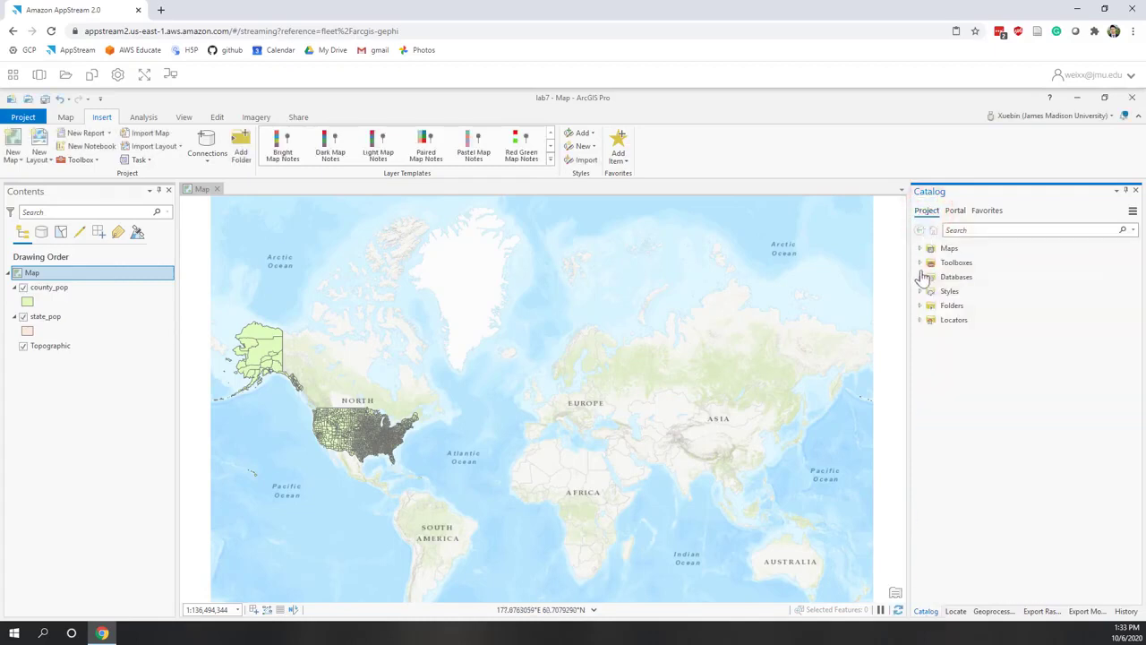
pyautogui.click(920, 277)
pyautogui.click(929, 291)
pyautogui.click(970, 306)
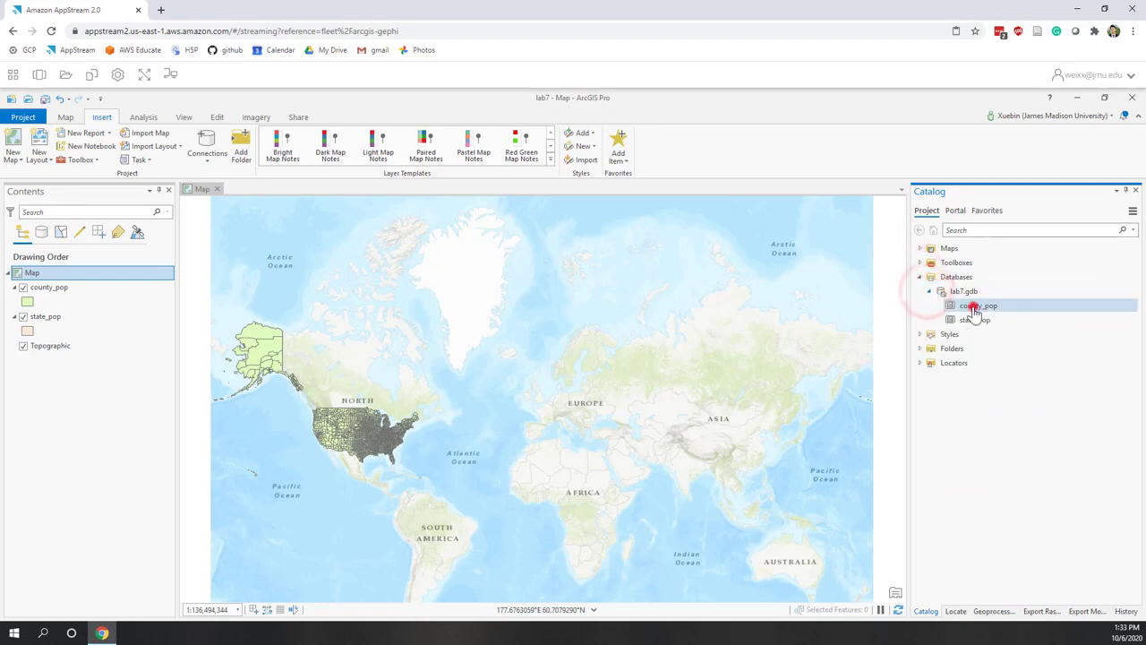
pyautogui.click(980, 324)
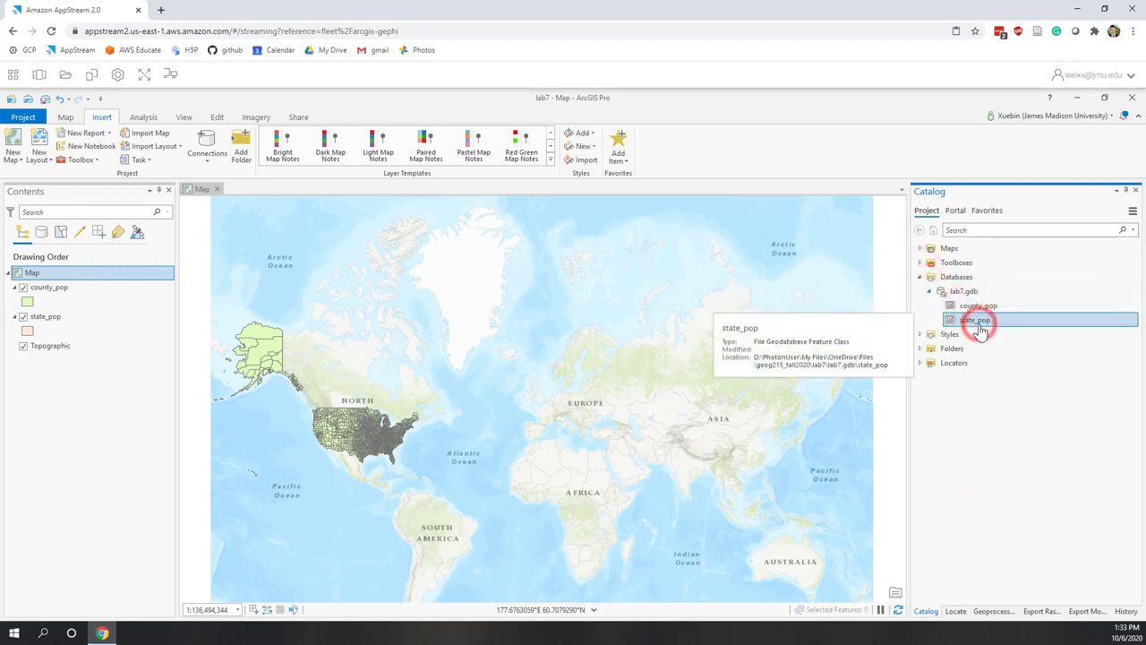
pyautogui.click(1018, 427)
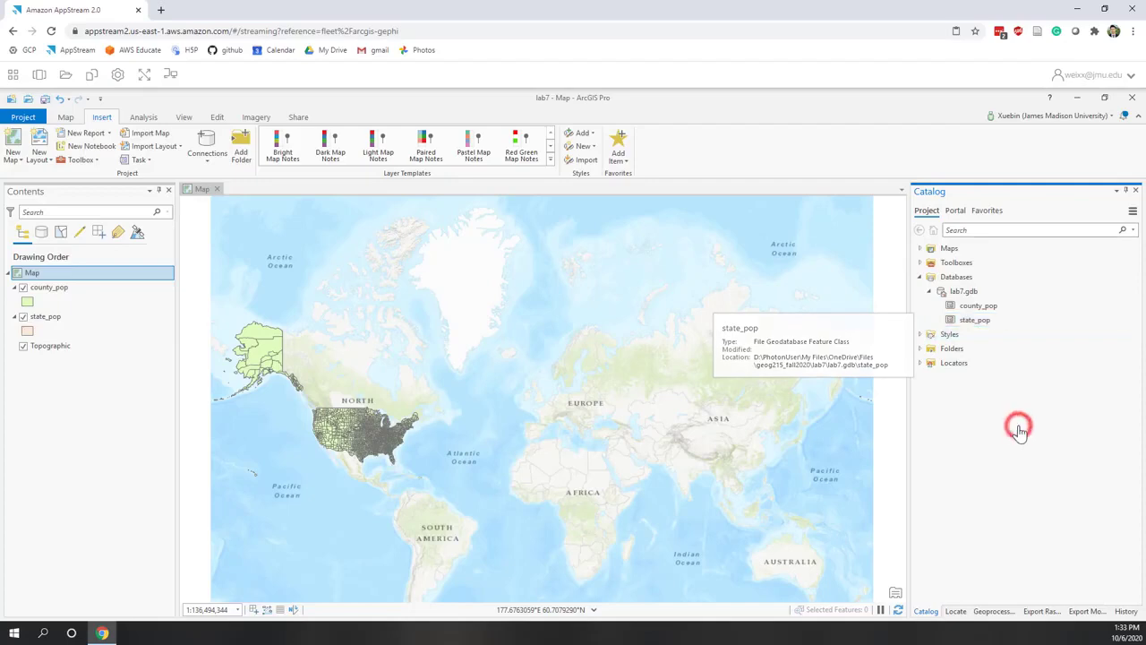
# Search the entire portal, rather than only the Living Atlas, for "mass shooting 2019"
pyautogui.click(958, 212)
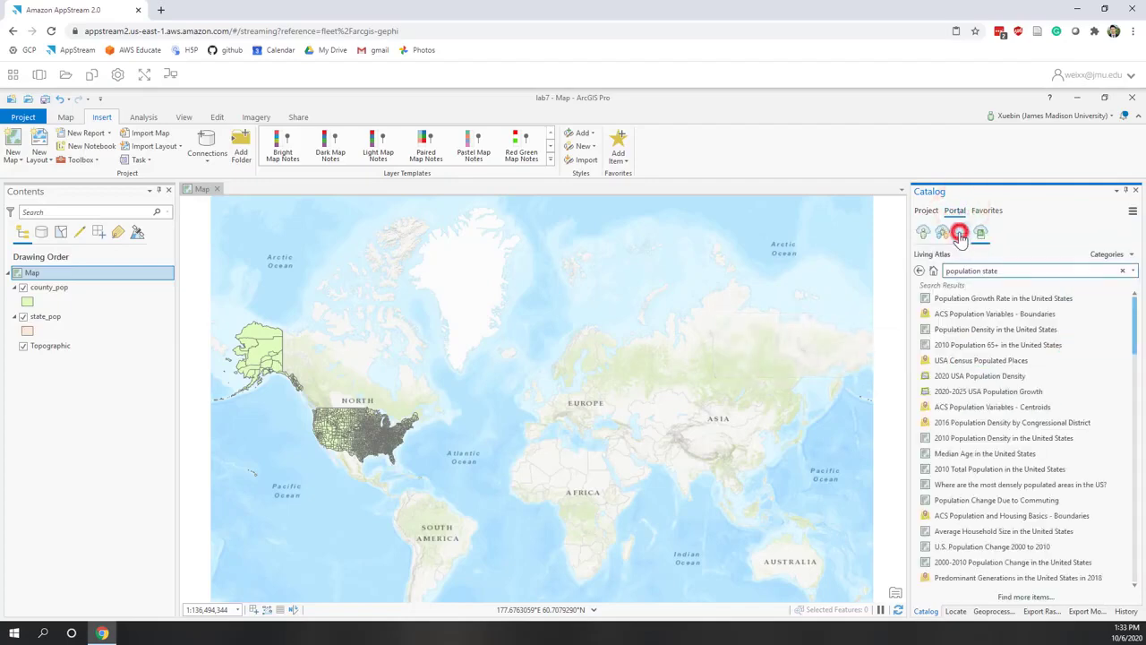
pyautogui.click(961, 235)
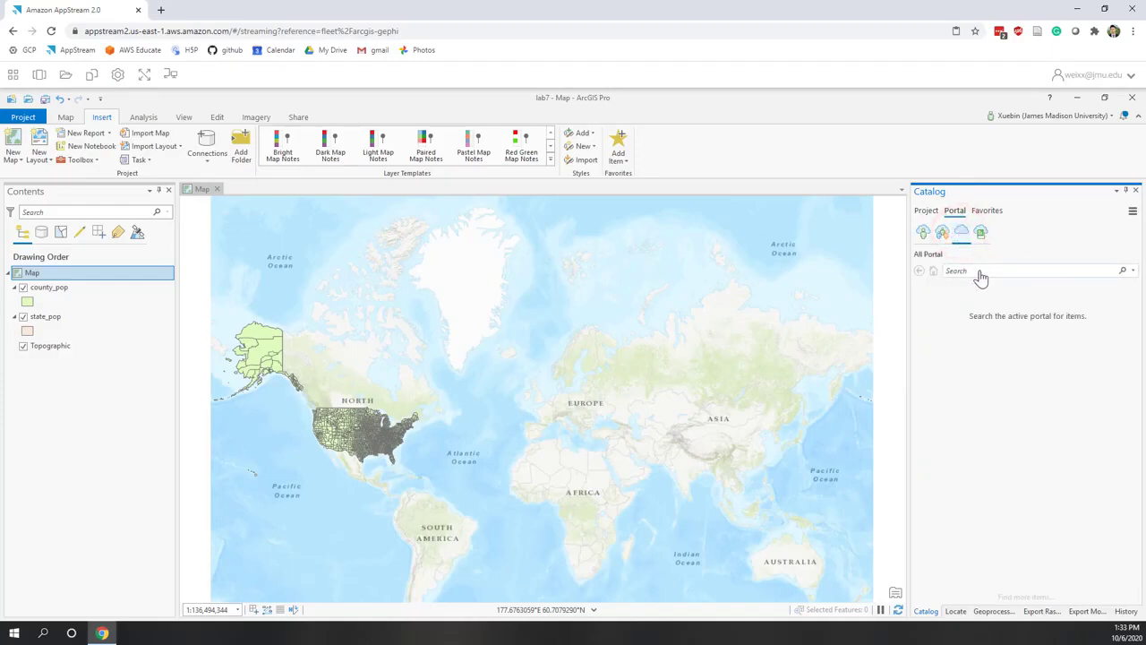
pyautogui.click(981, 271)
pyautogui.write('mass shooting 2019')
pyautogui.press('Return')
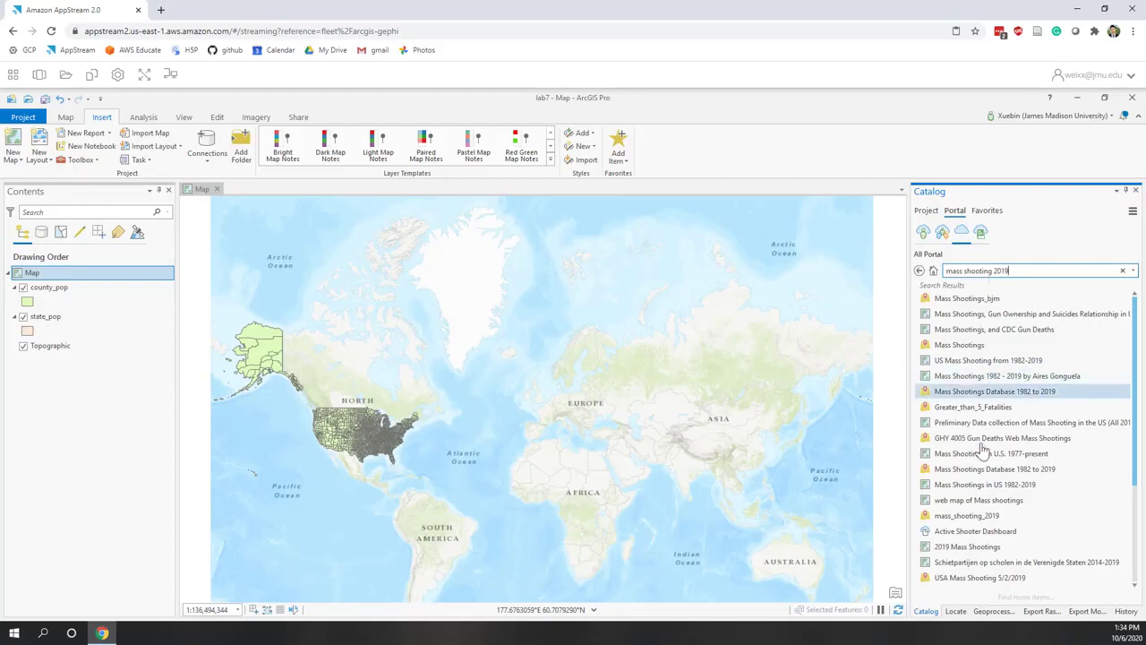
# Add the hosted mass_shooting_2019 feature layer to the current map and zoom in on the United States
pyautogui.click(982, 518)
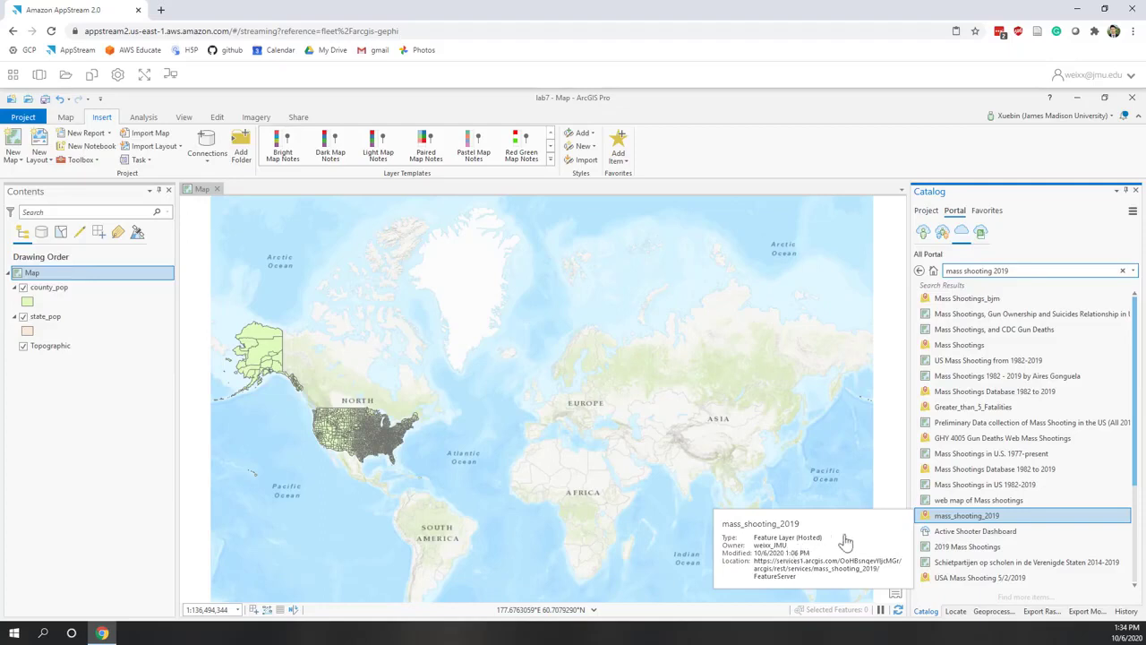
pyautogui.rightClick(944, 518)
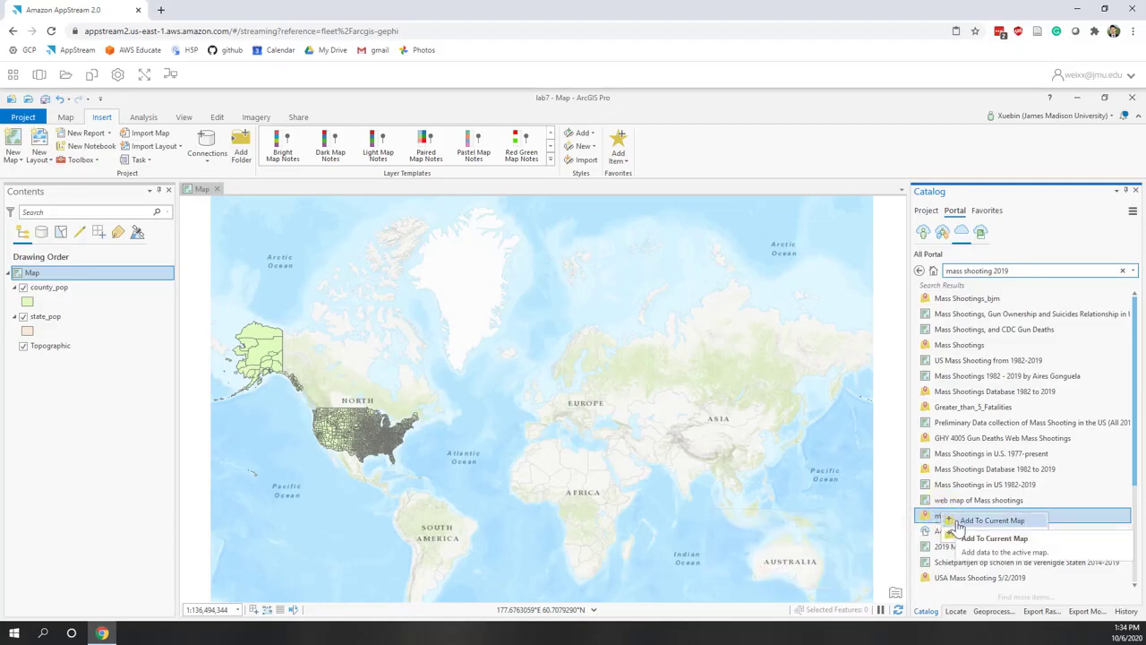
pyautogui.click(958, 525)
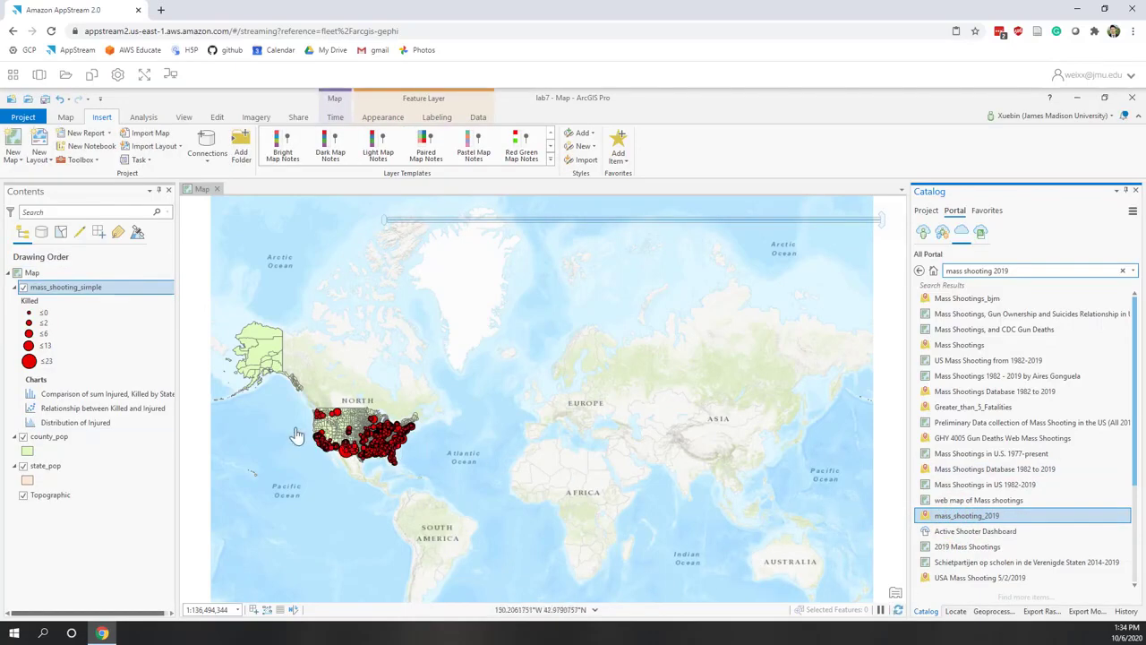
pyautogui.scroll(2, 297, 436)
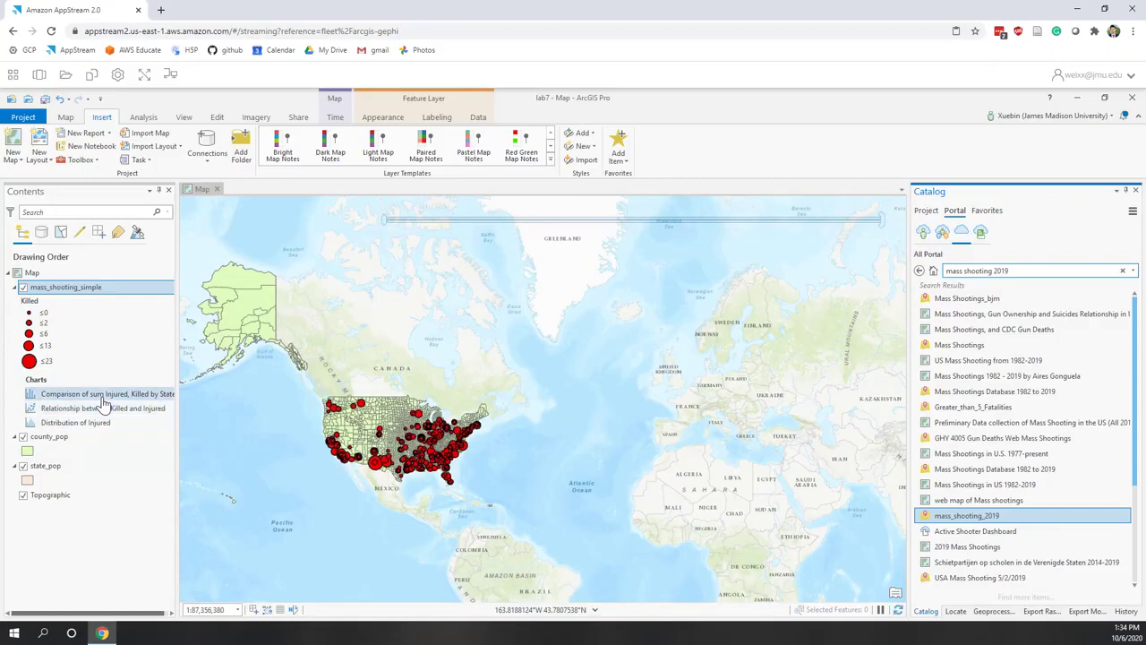
# Set up a feature export of the mass_shooting_simple layer to lab7.gdb with the output feature class named mass_shooting_2019
pyautogui.scroll(2, 349, 446)
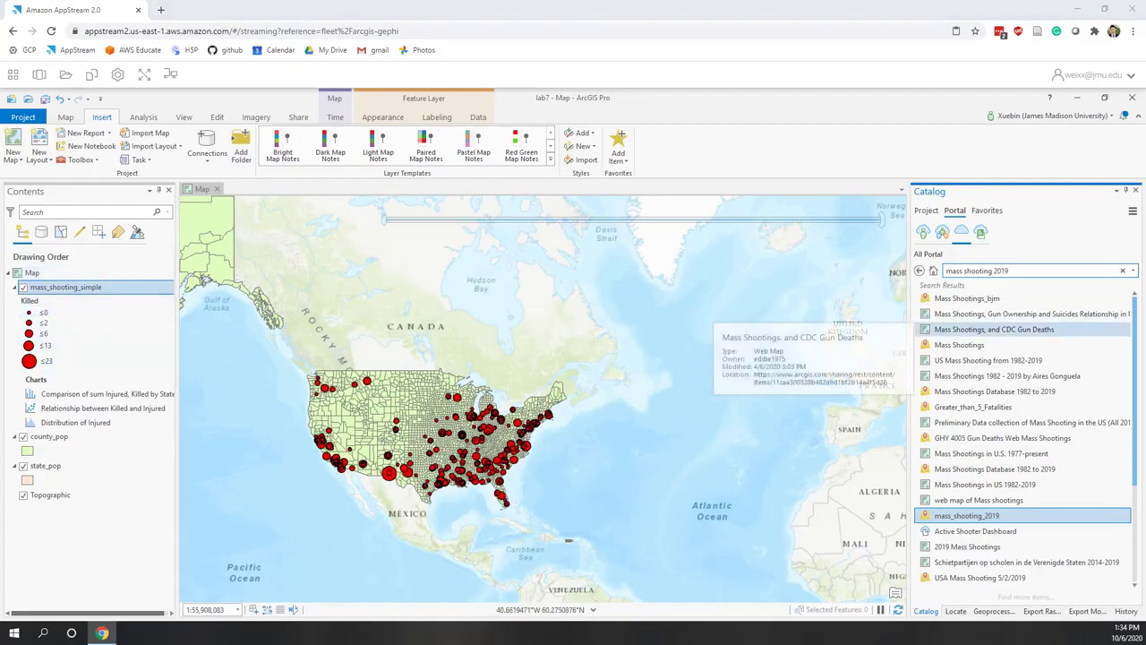
pyautogui.click(927, 210)
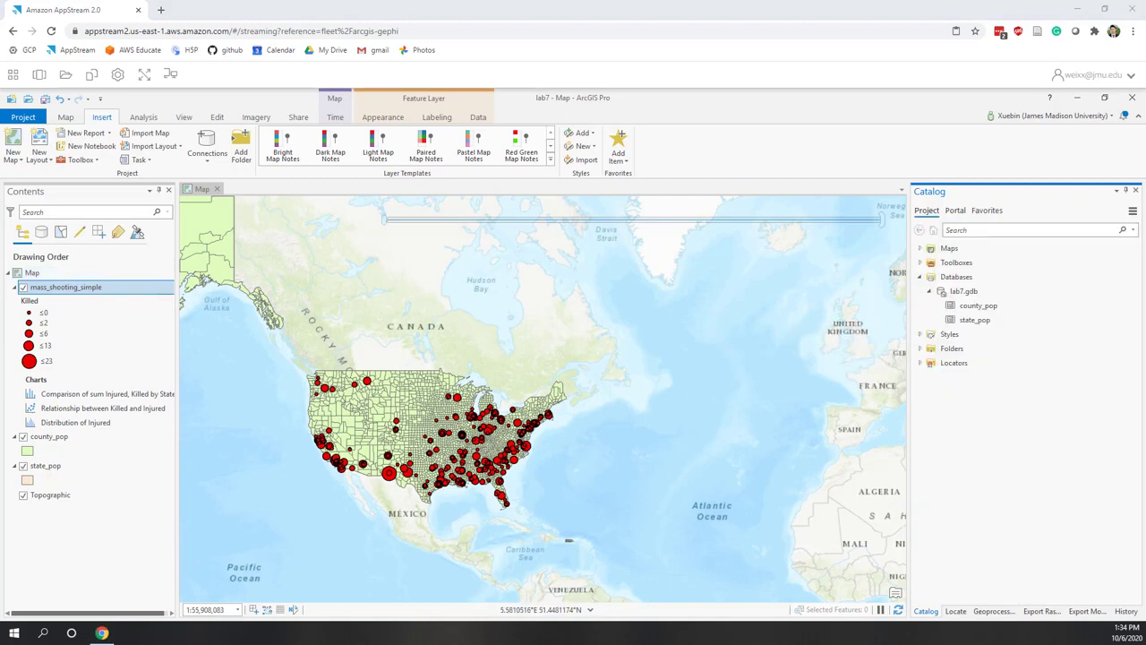
pyautogui.rightClick(95, 290)
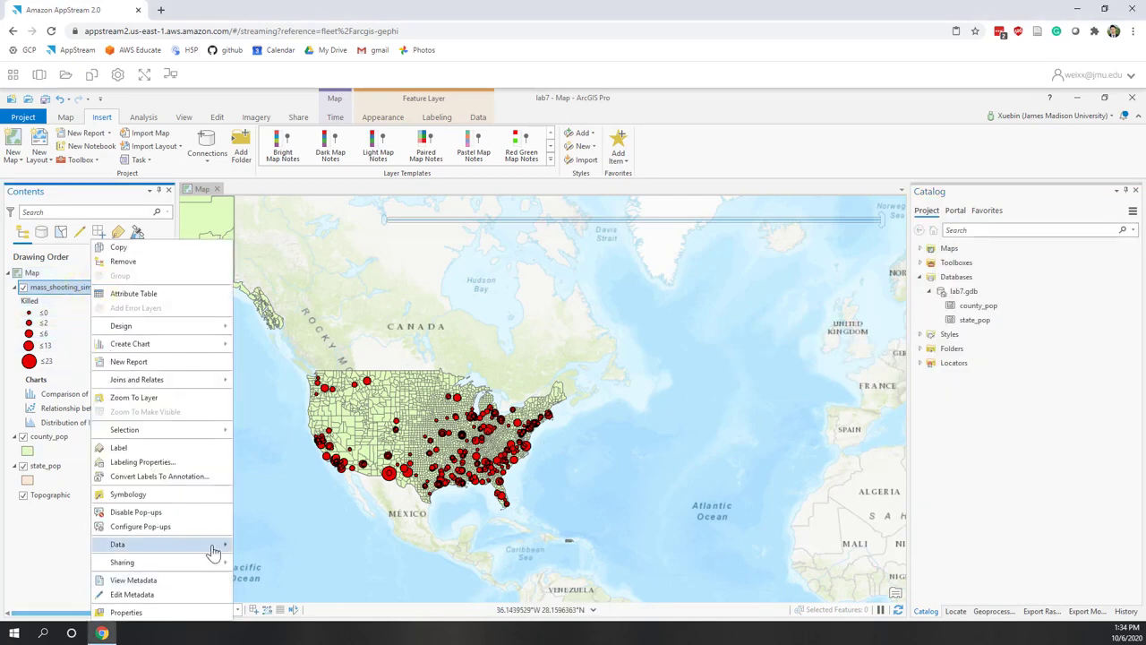
pyautogui.moveTo(215, 548)
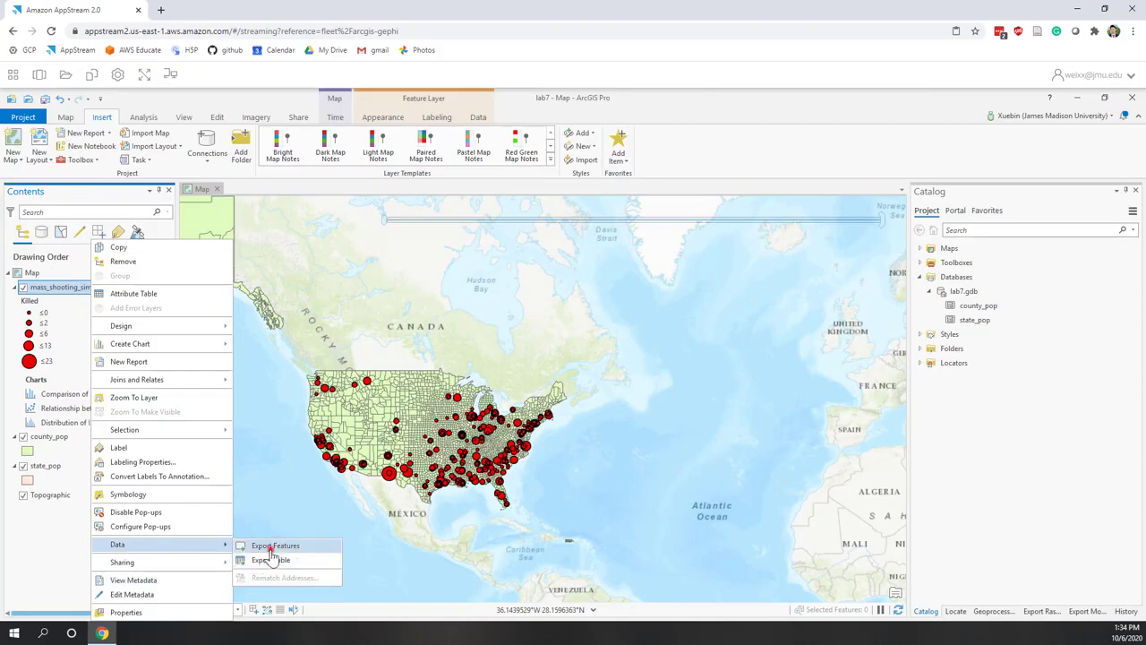
pyautogui.click(261, 547)
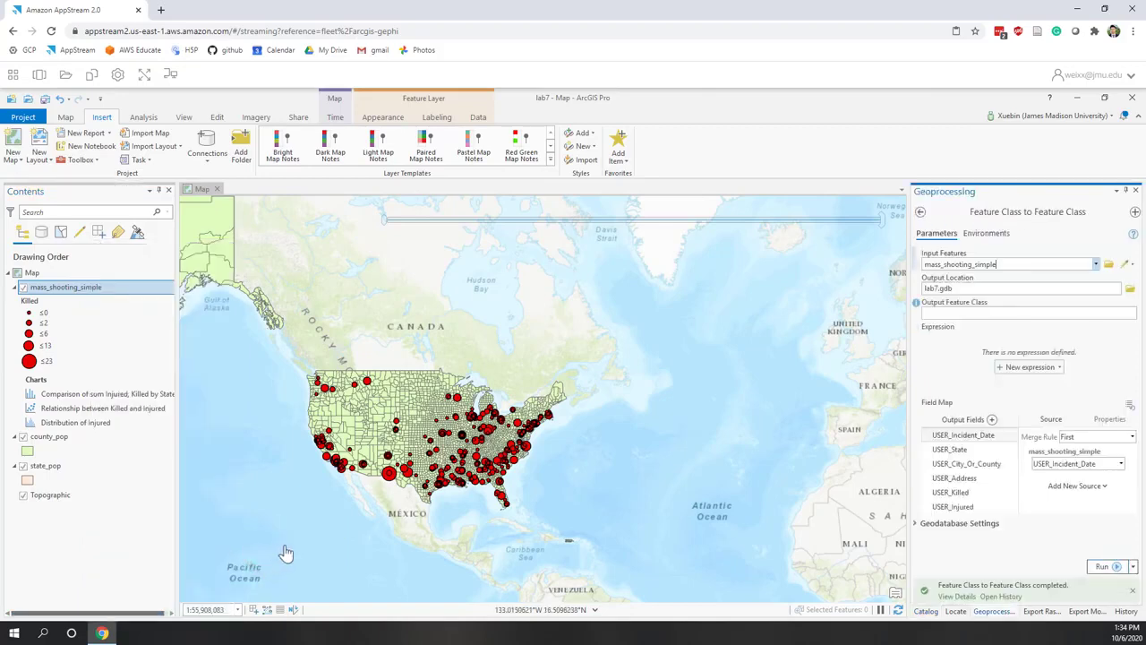
pyautogui.click(981, 315)
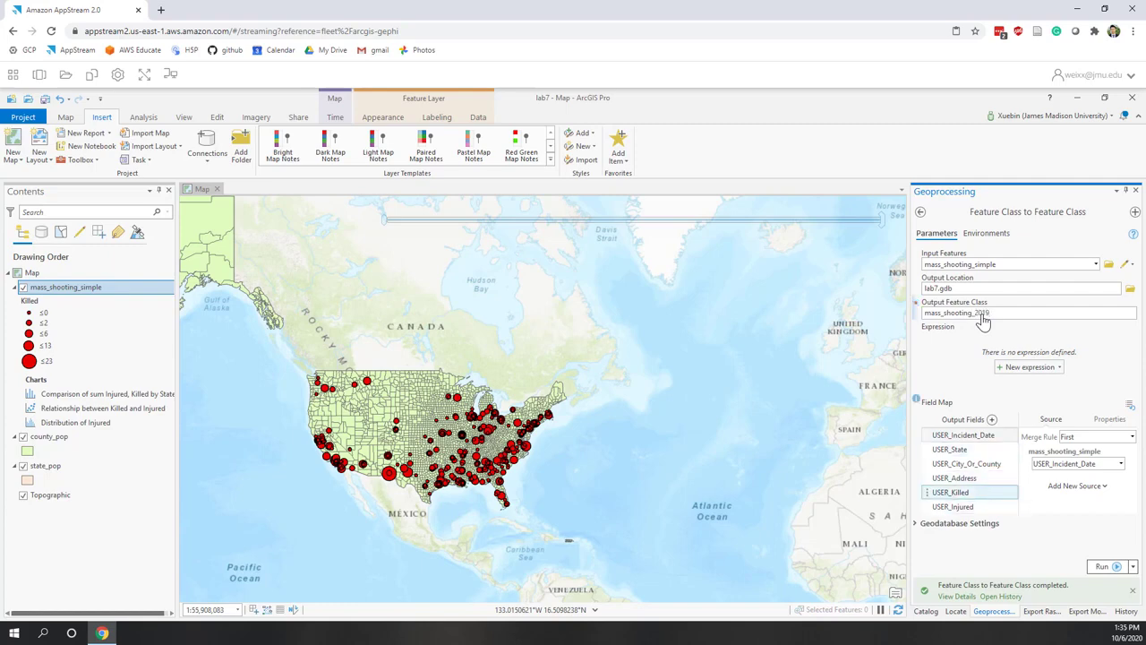
# Set the export's output coordinate system to match state_pop (WGS_1984_Web_Mercator_Auxiliary_Sphere) and run the export
pyautogui.click(979, 237)
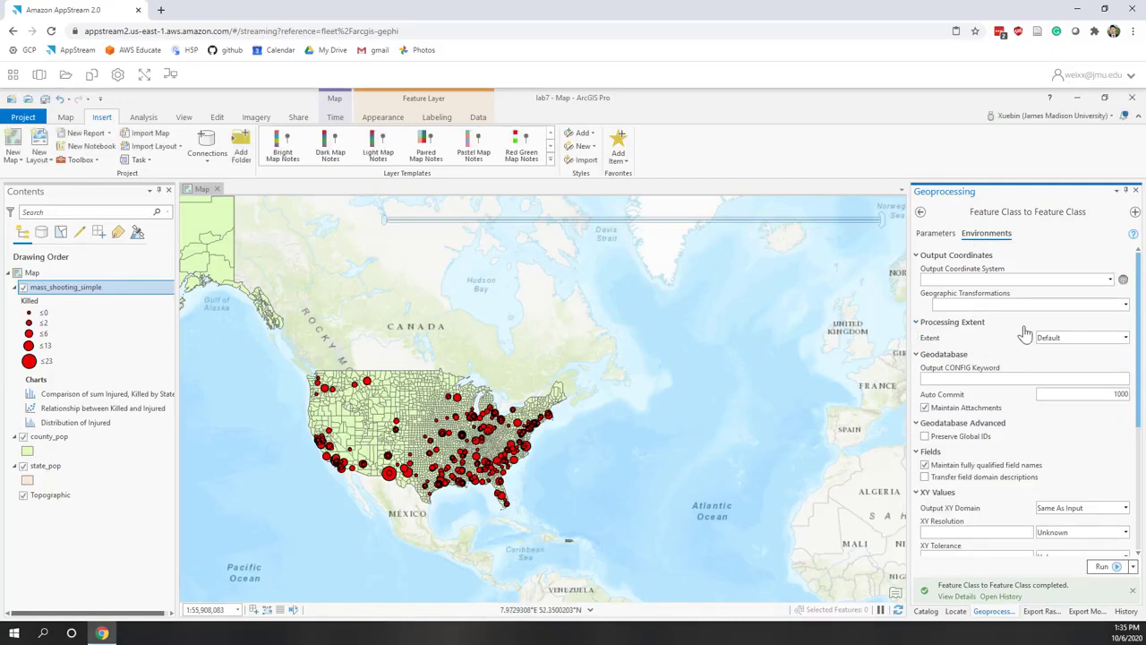
pyautogui.click(1109, 282)
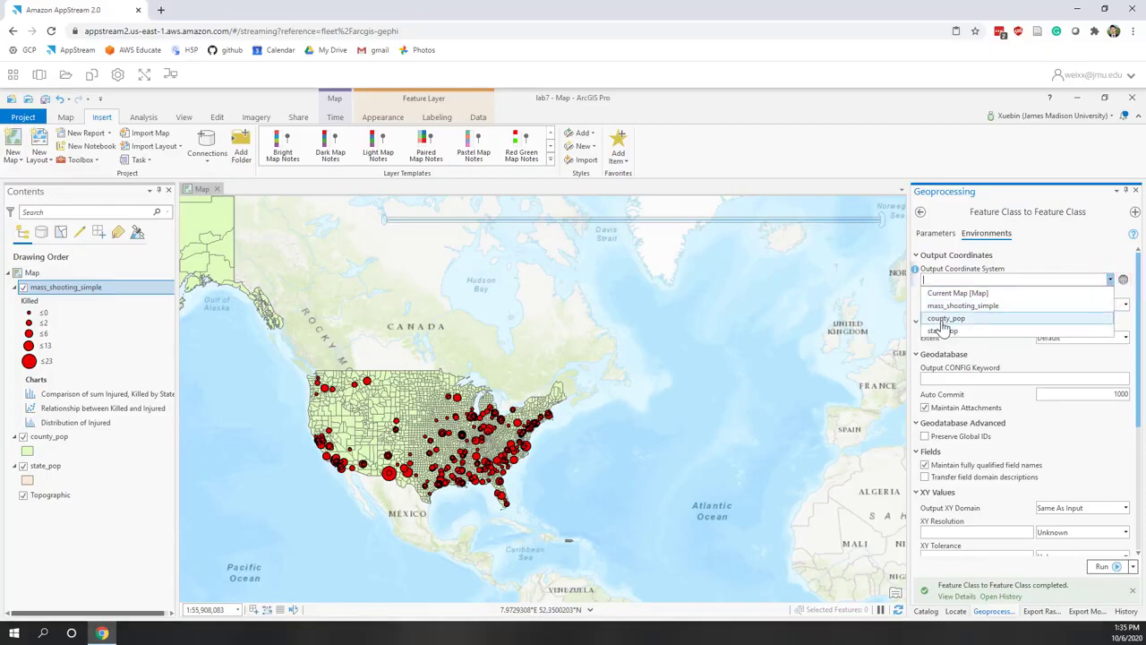
pyautogui.click(934, 332)
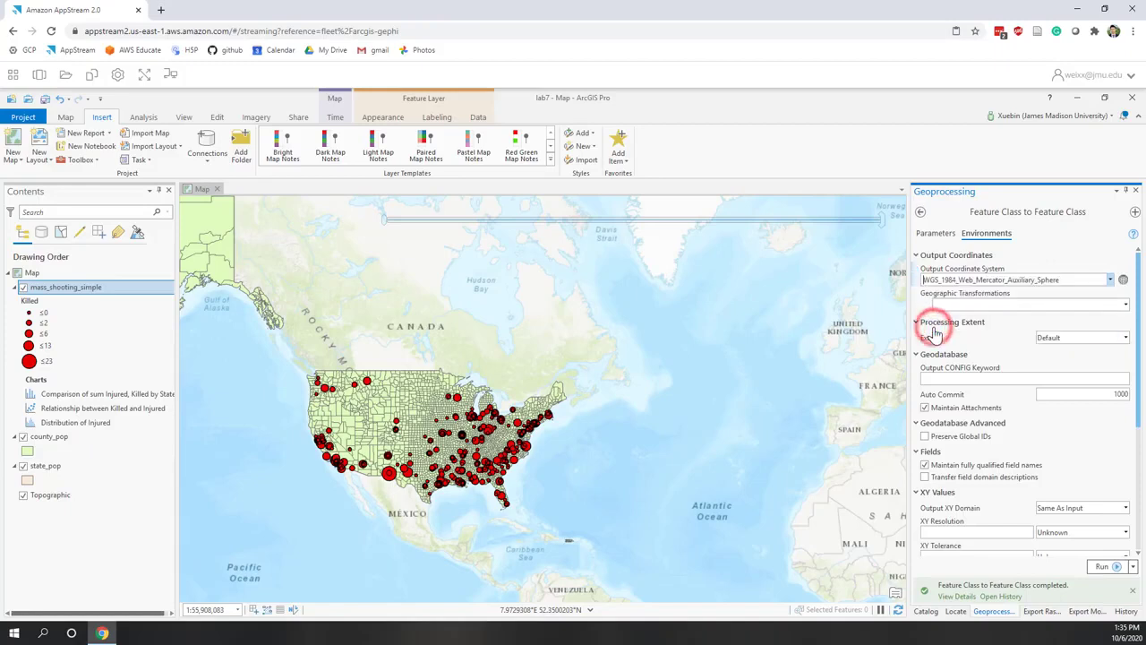
pyautogui.click(1099, 569)
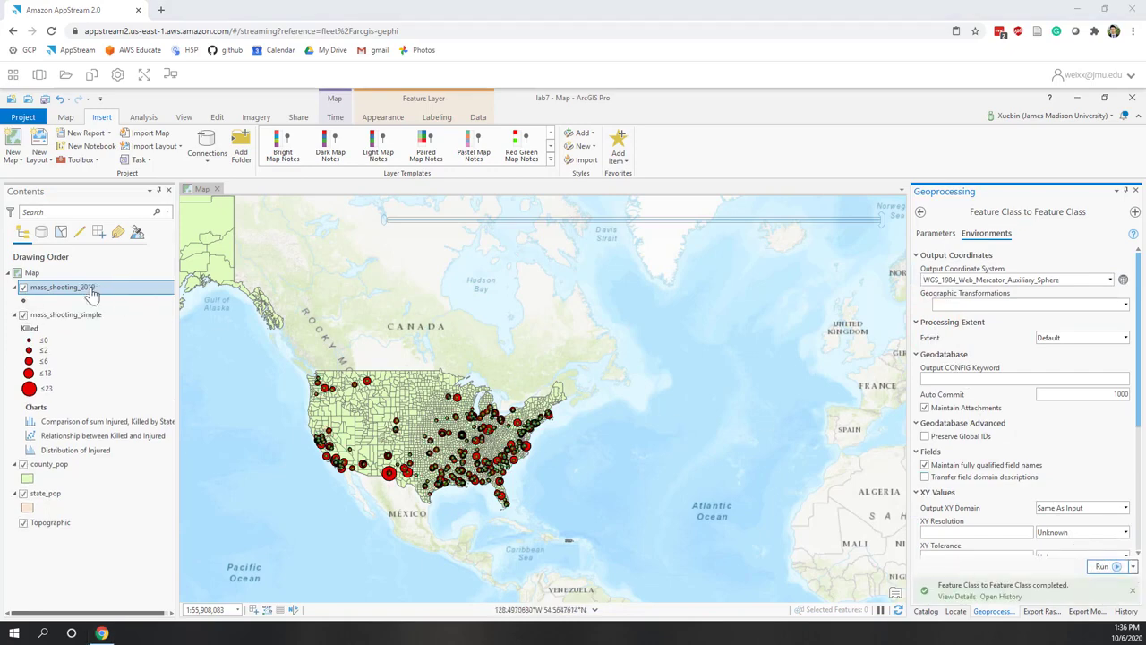
# Check lab7.gdb for the exported mass_shooting_2019 feature class and remove the mass_shooting_simple layer from the map
pyautogui.click(926, 612)
pyautogui.click(967, 291)
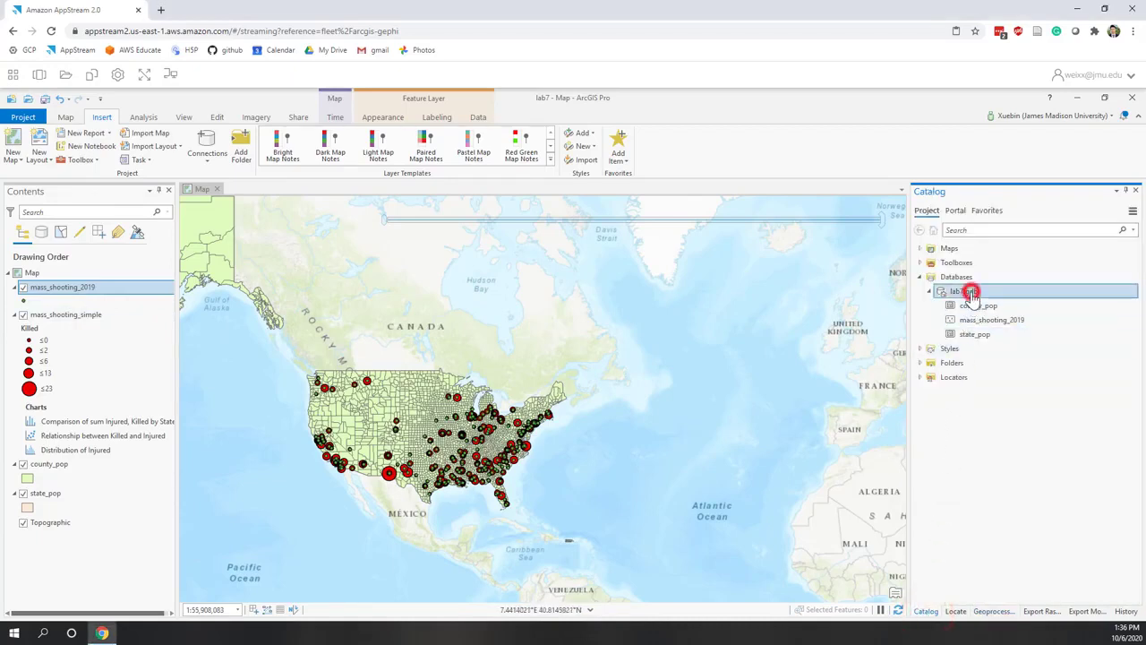
pyautogui.click(87, 317)
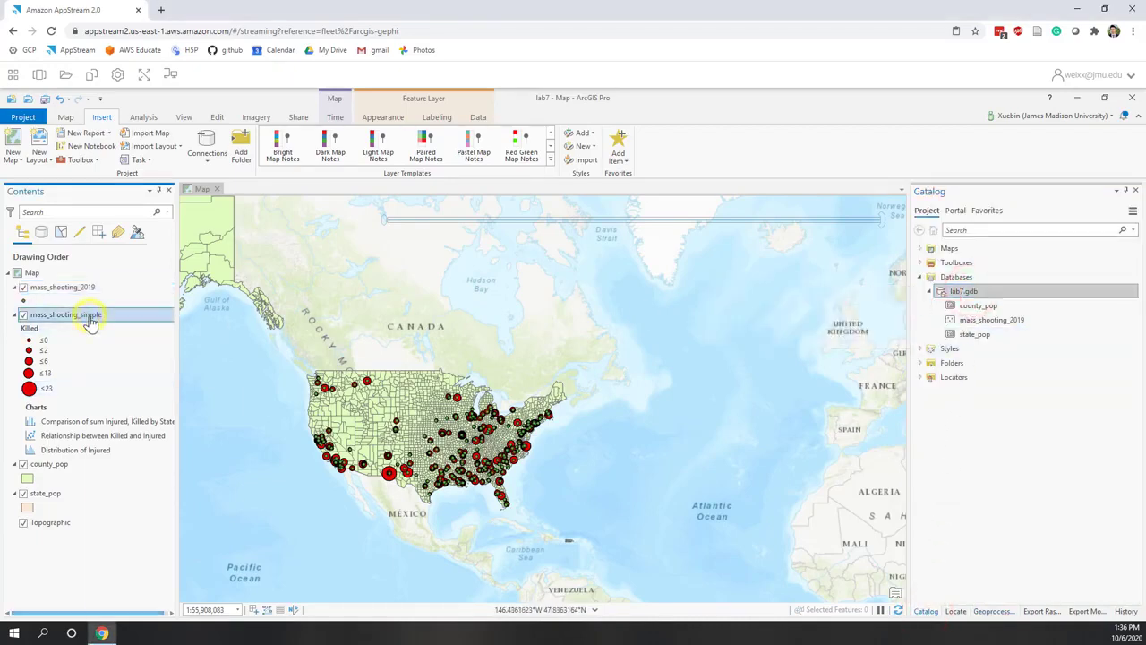
pyautogui.rightClick(91, 321)
pyautogui.click(107, 260)
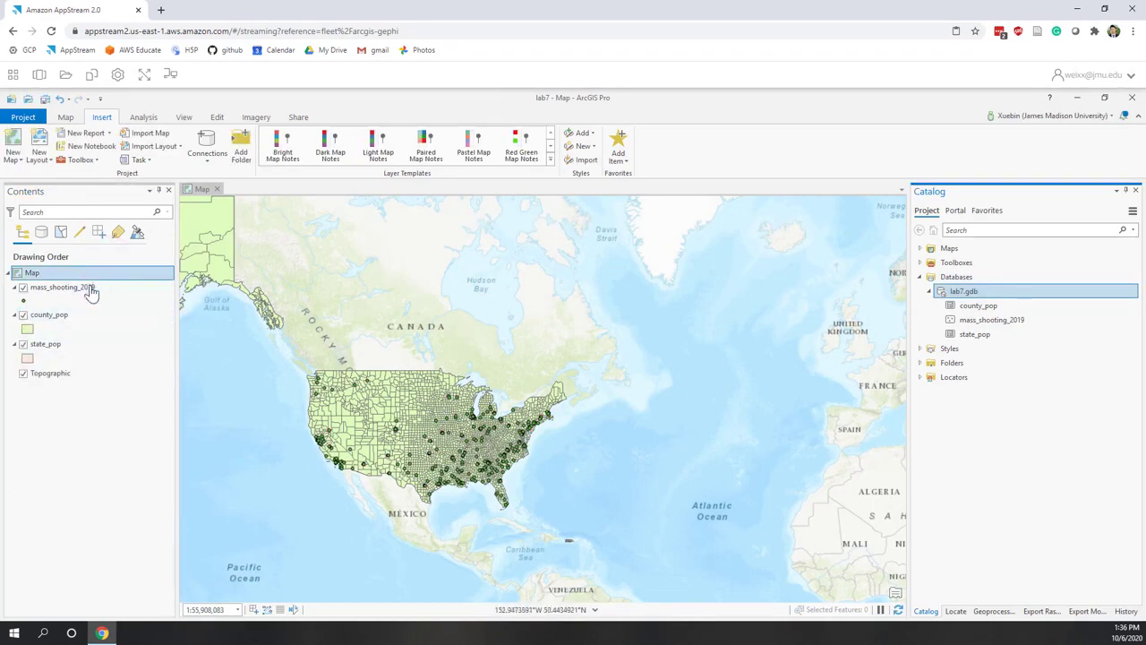
# Hide the county_pop layer to view the mass_shooting_2019 points over state_pop across the contiguous United States
pyautogui.click(89, 289)
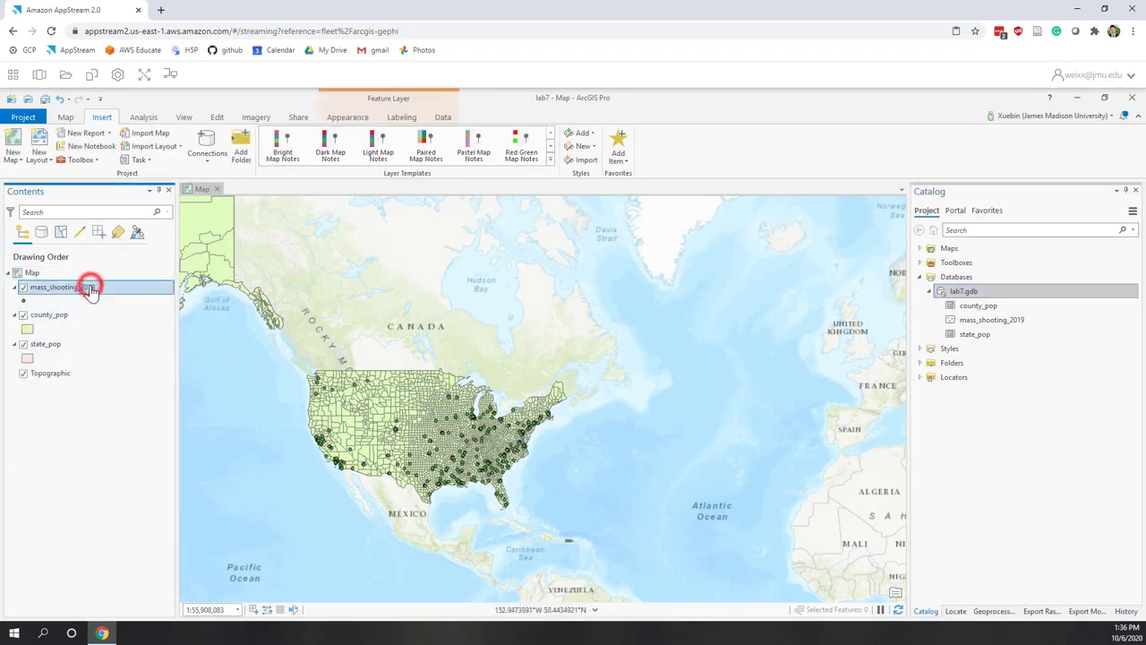
pyautogui.click(51, 315)
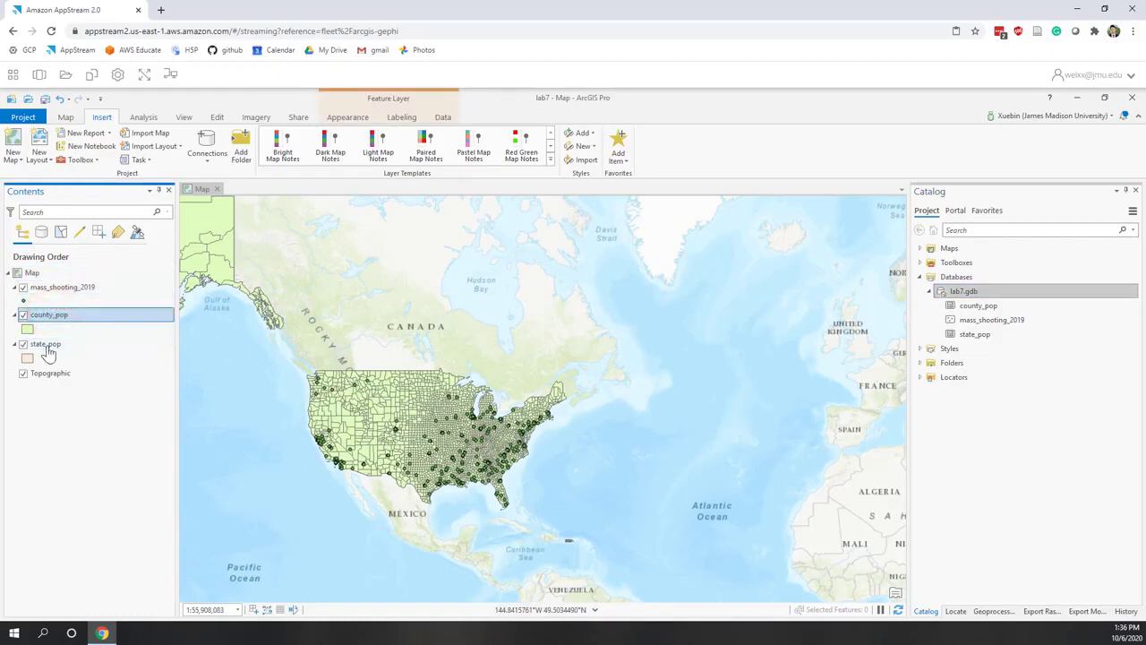
pyautogui.click(48, 352)
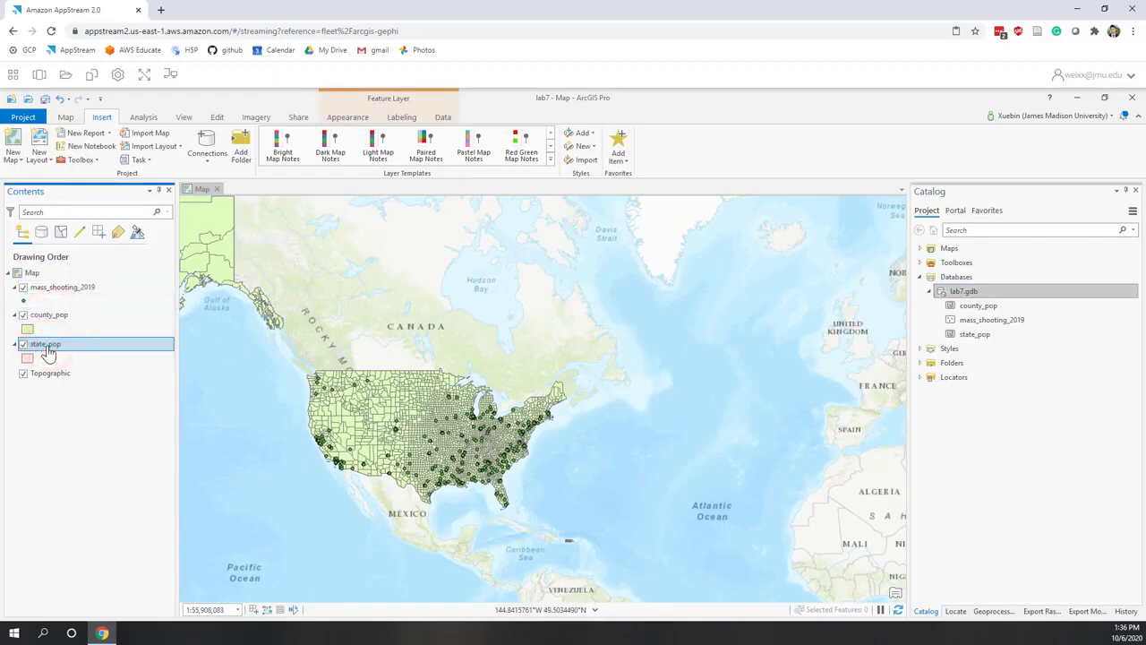
pyautogui.keyDown('shift'); pyautogui.click(48, 352); pyautogui.keyUp('shift')
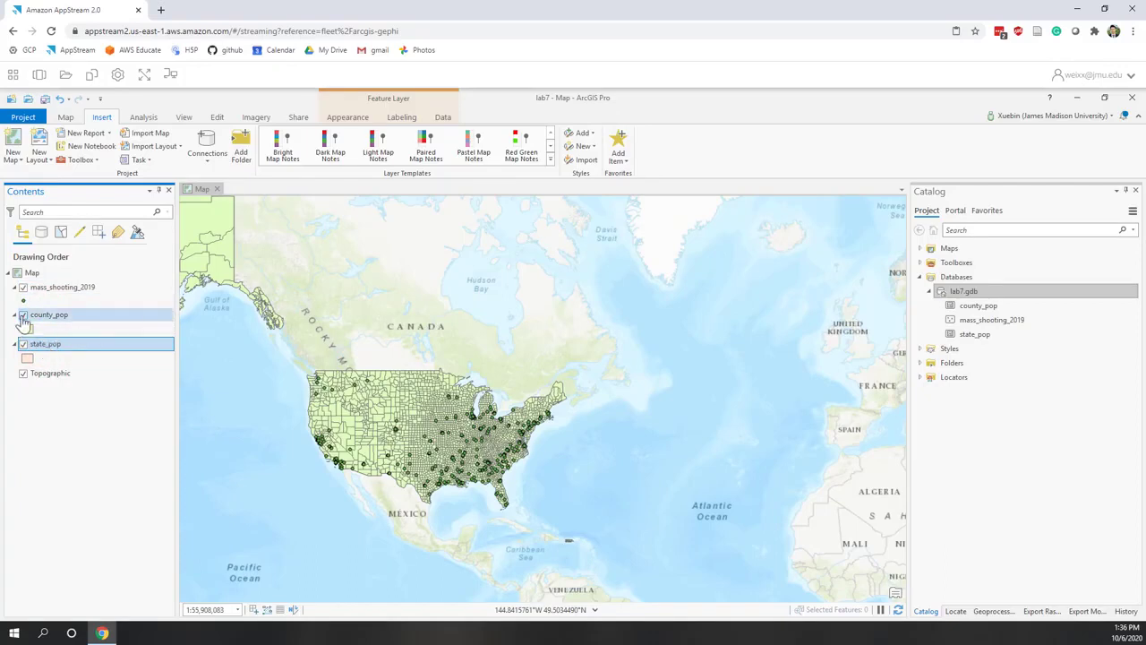
pyautogui.click(23, 315)
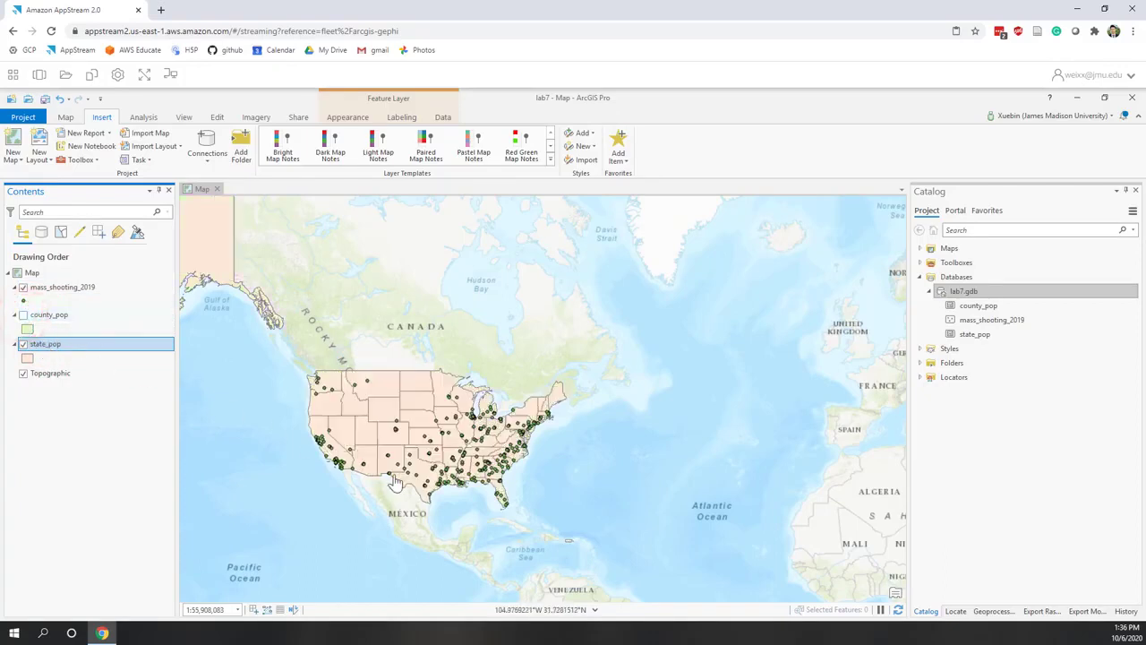
pyautogui.scroll(3, 394, 482)
pyautogui.scroll(2, 394, 482)
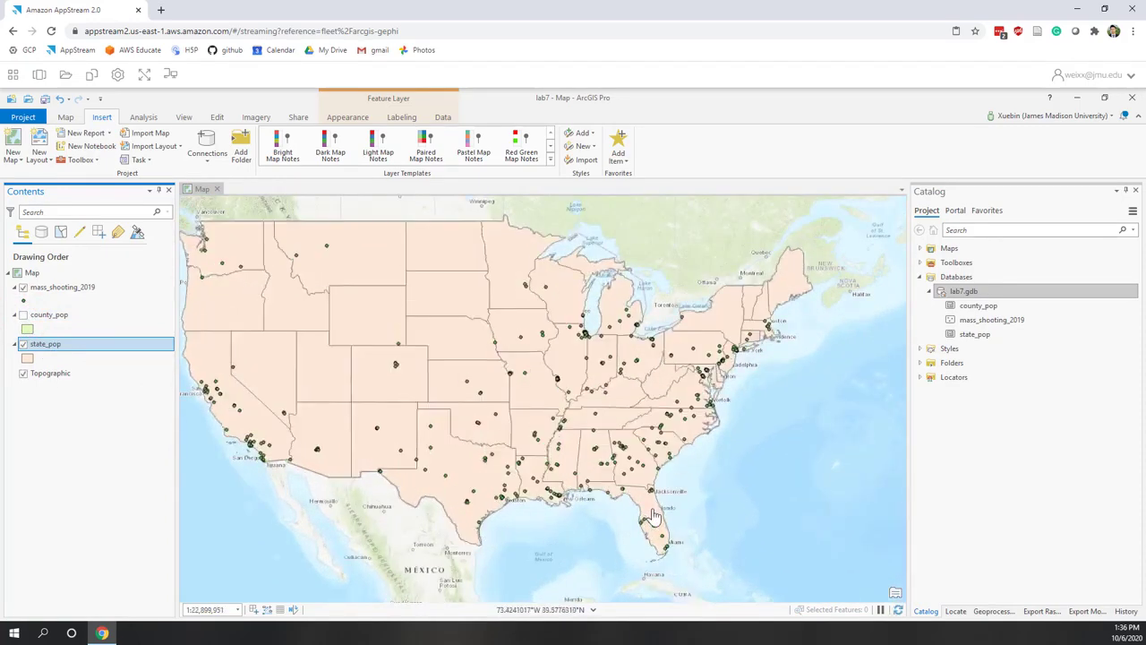
# Review the incident, location, killed and injured fields in the mass_shooting_2019 attribute table, and close the table
pyautogui.rightClick(91, 289)
pyautogui.click(122, 297)
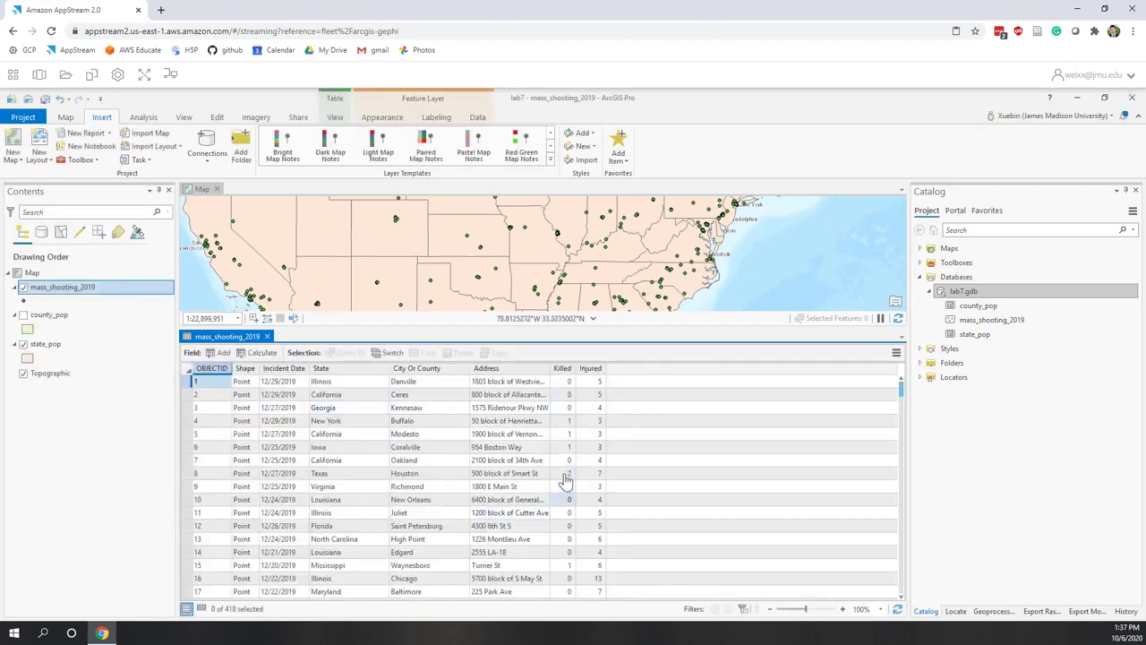
pyautogui.scroll(-4, 591, 522)
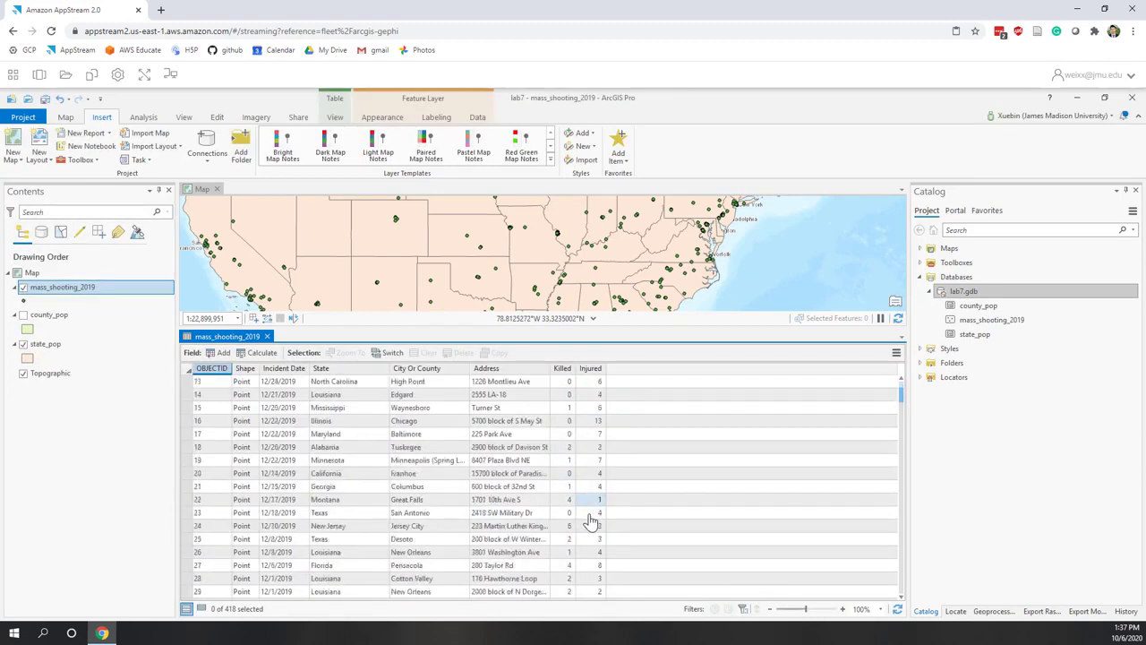
pyautogui.scroll(-3, 591, 521)
pyautogui.scroll(7, 591, 521)
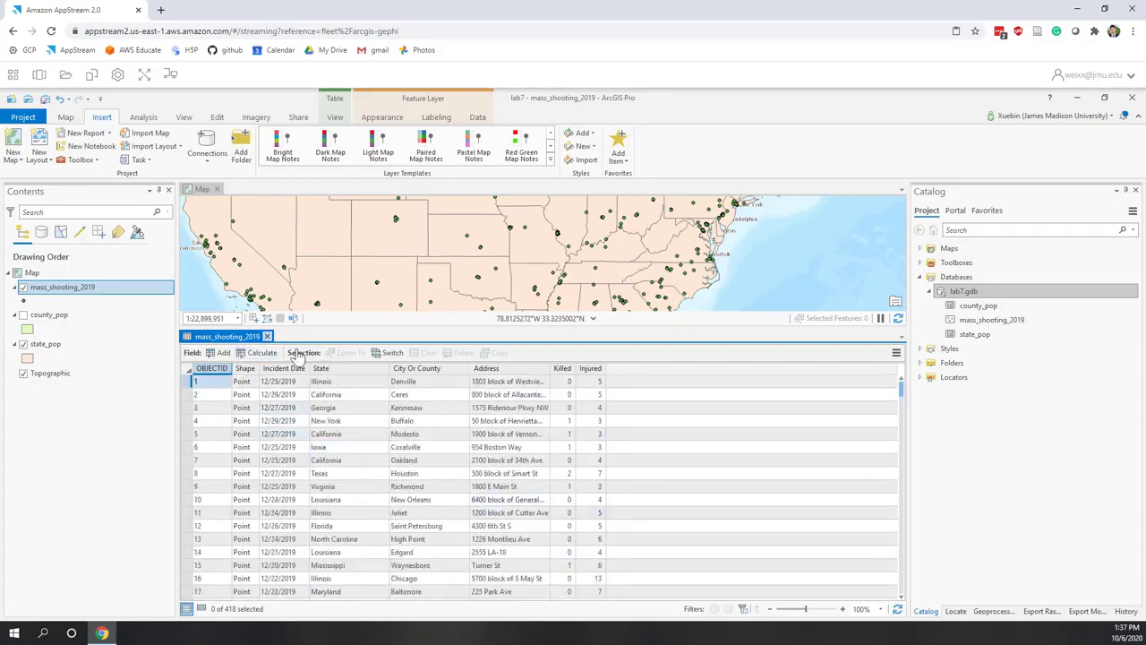
pyautogui.click(268, 337)
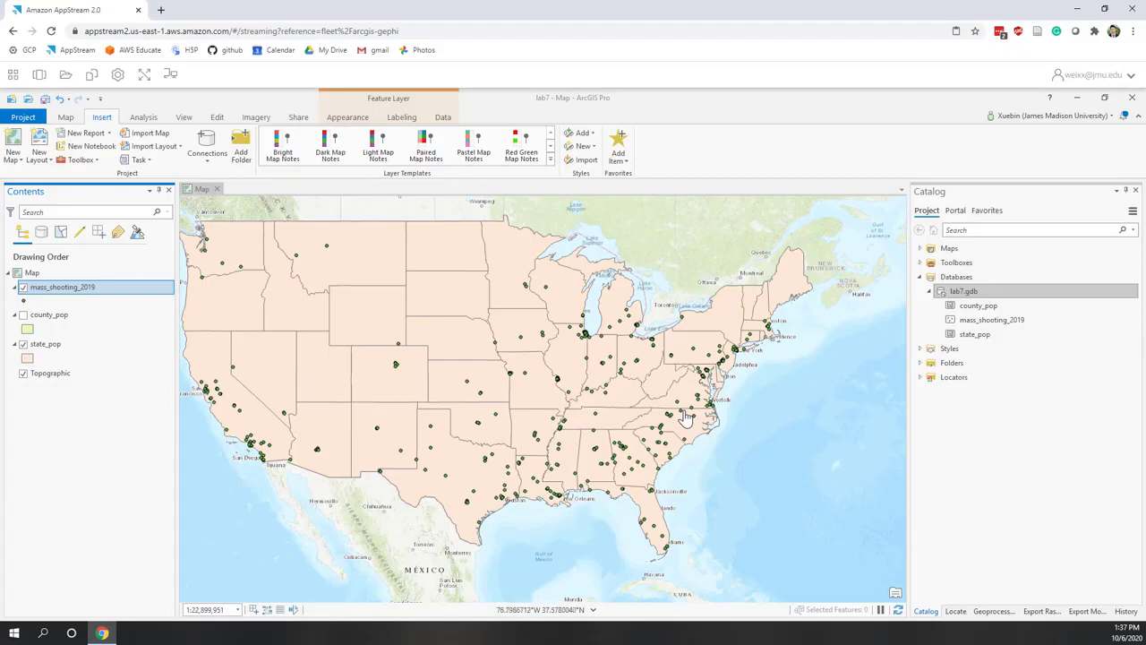
# Open the Spatial Join geoprocessing tool from the overlay analysis tools
pyautogui.scroll(5, 686, 417)
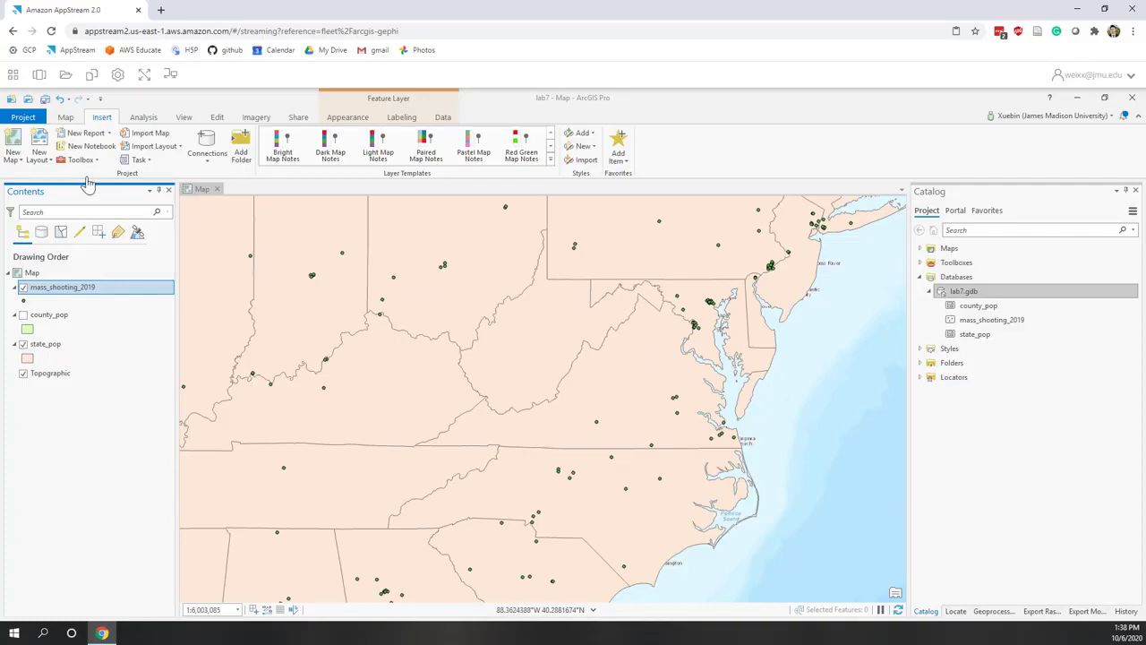
pyautogui.click(144, 119)
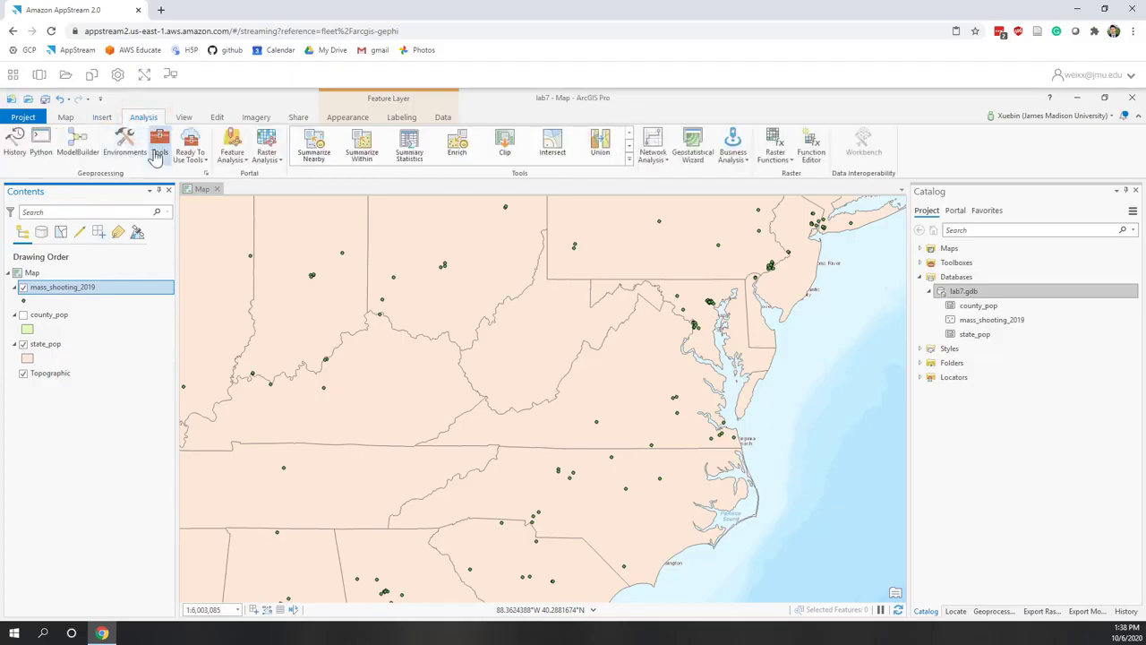
pyautogui.click(155, 154)
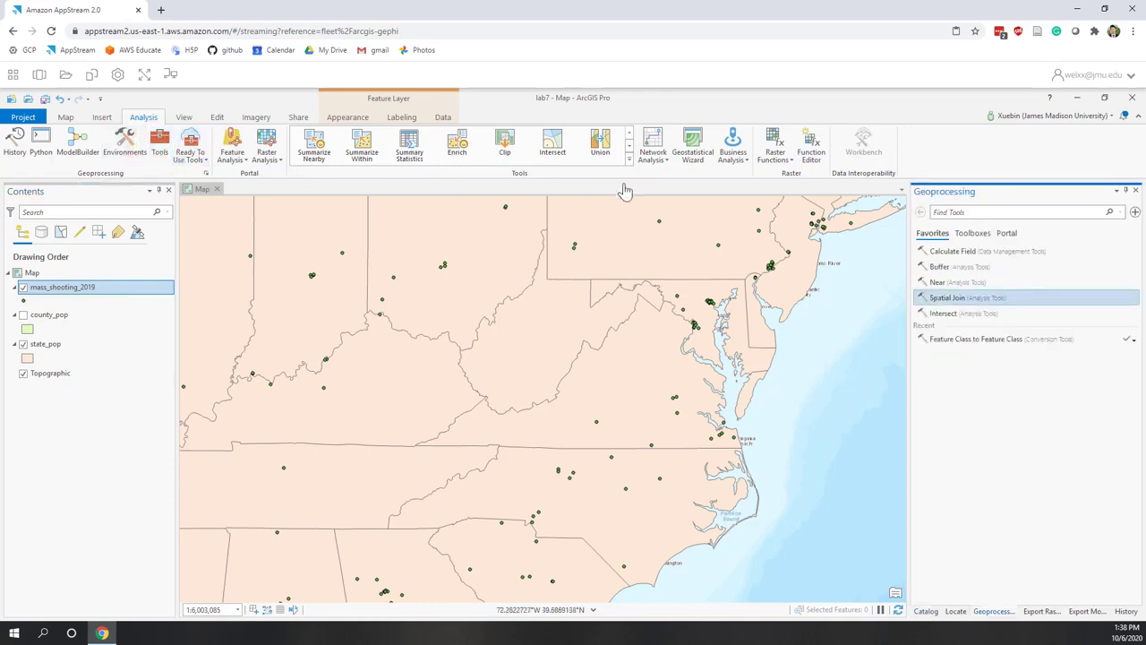
pyautogui.click(988, 215)
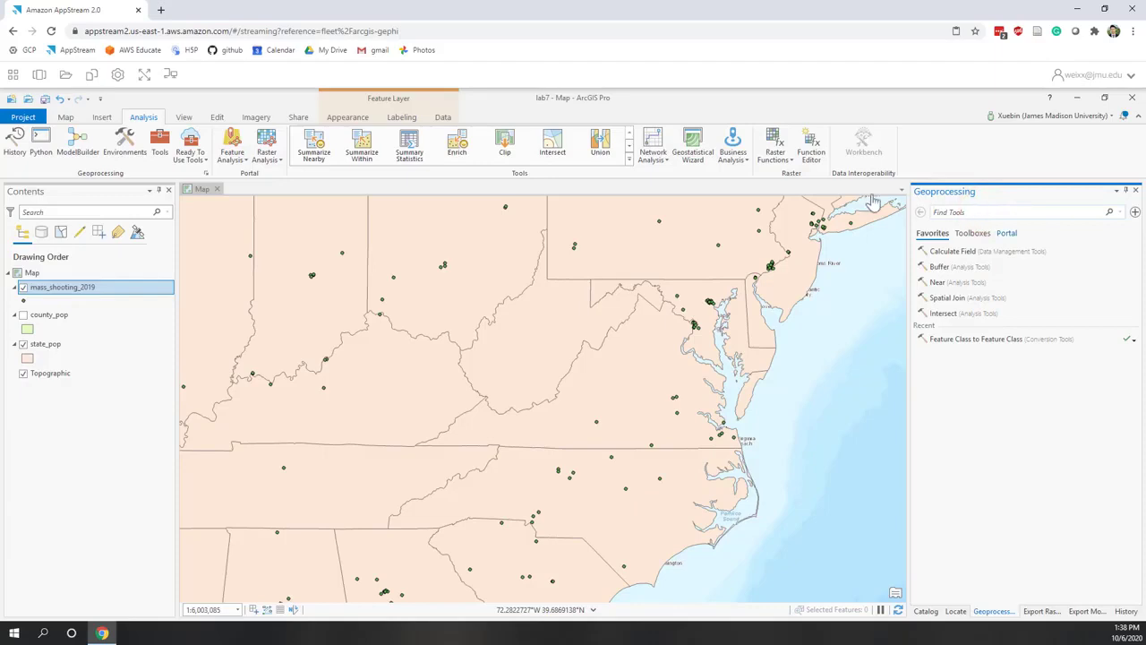
pyautogui.click(629, 163)
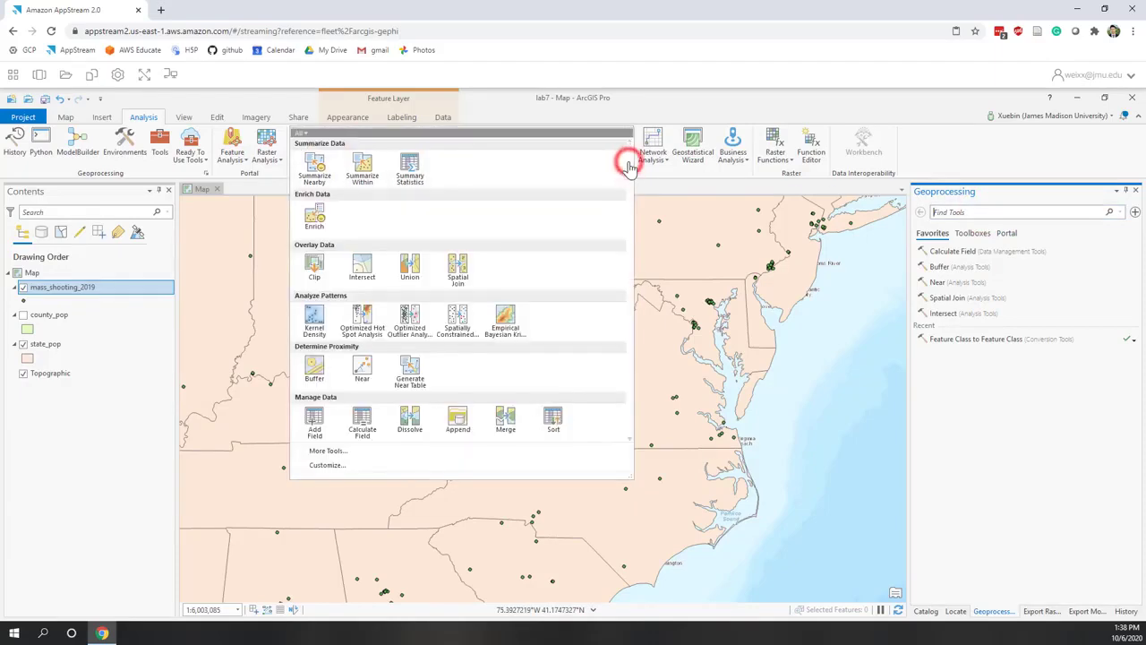
pyautogui.click(457, 280)
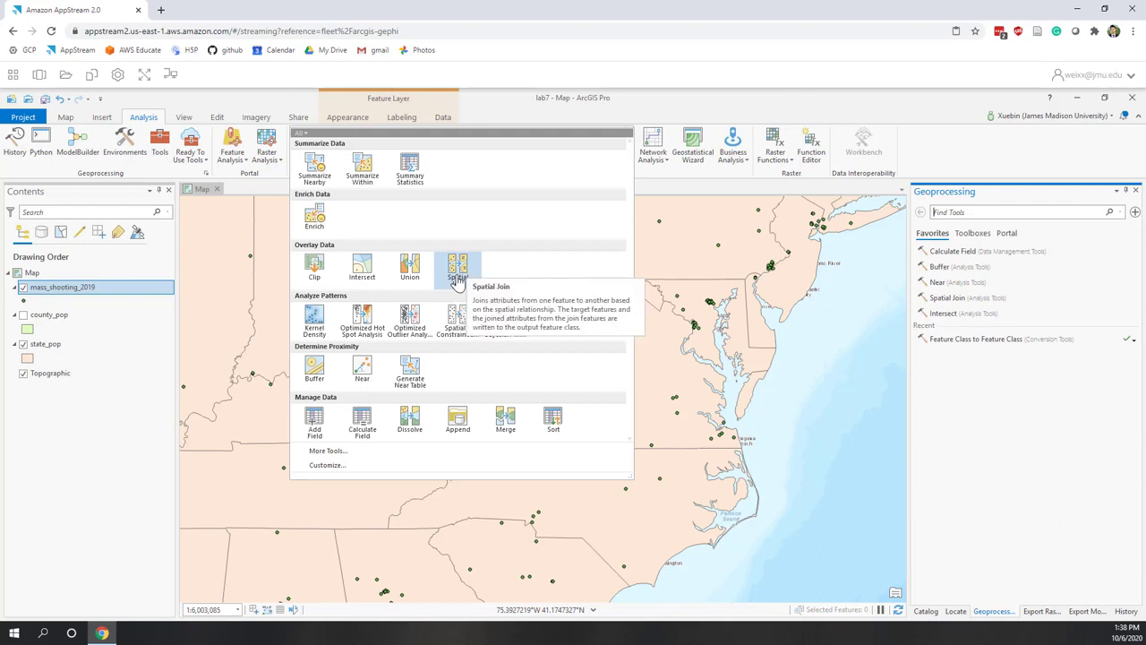
pyautogui.click(455, 279)
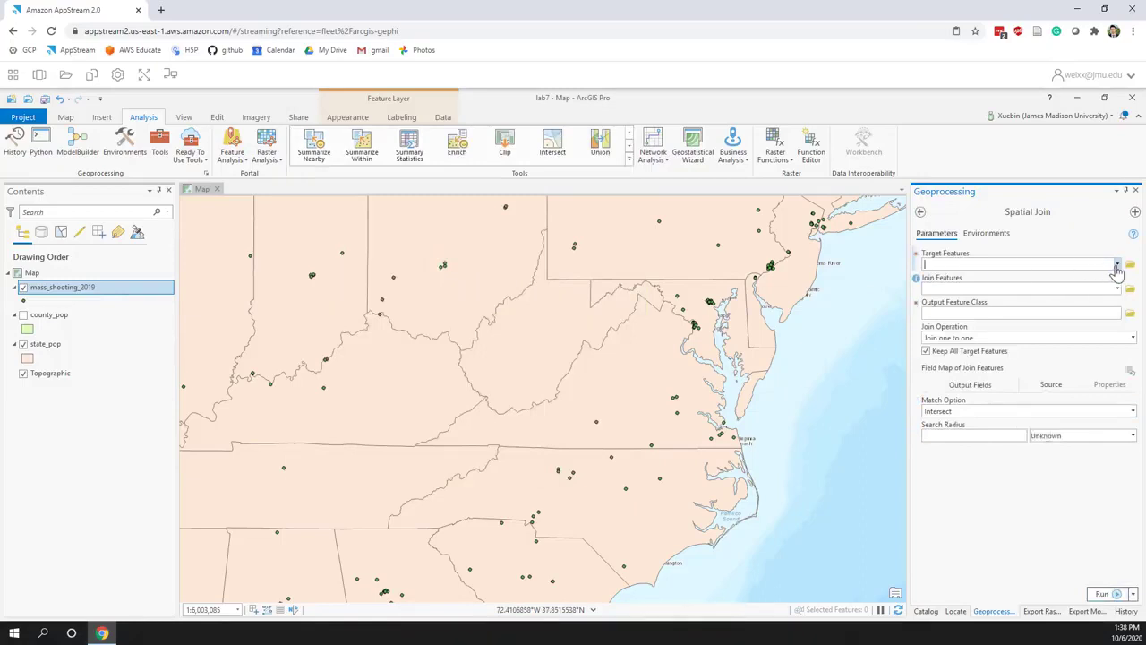
# Set the Spatial Join's target features to state_pop and its join features to mass_shooting_2019
pyautogui.click(1117, 265)
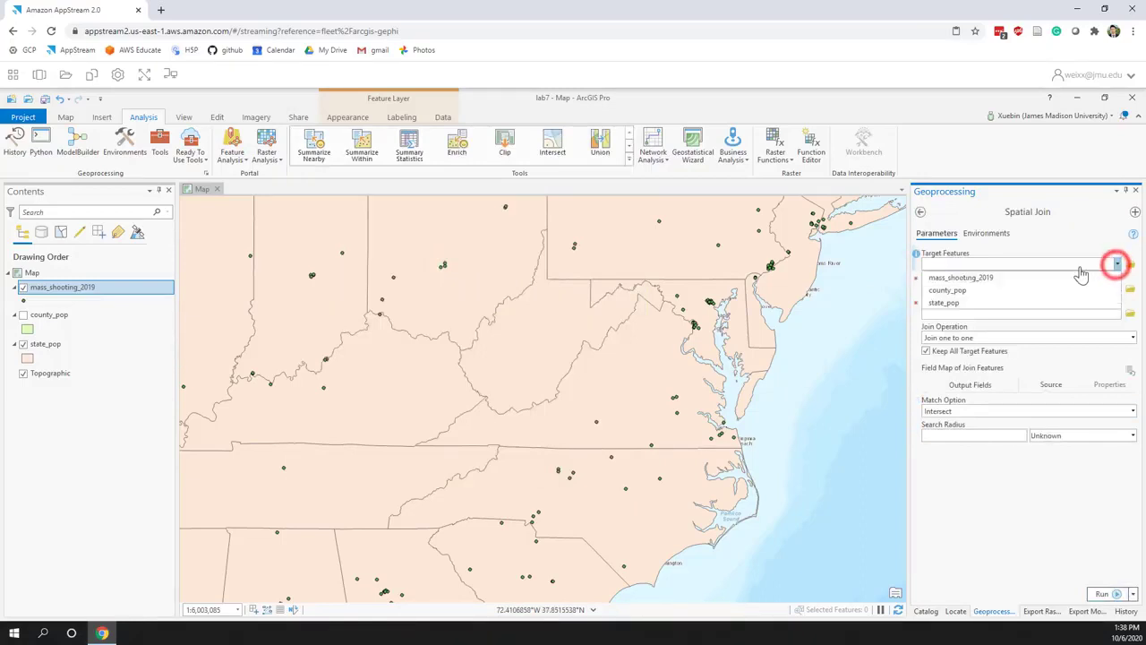
pyautogui.click(951, 303)
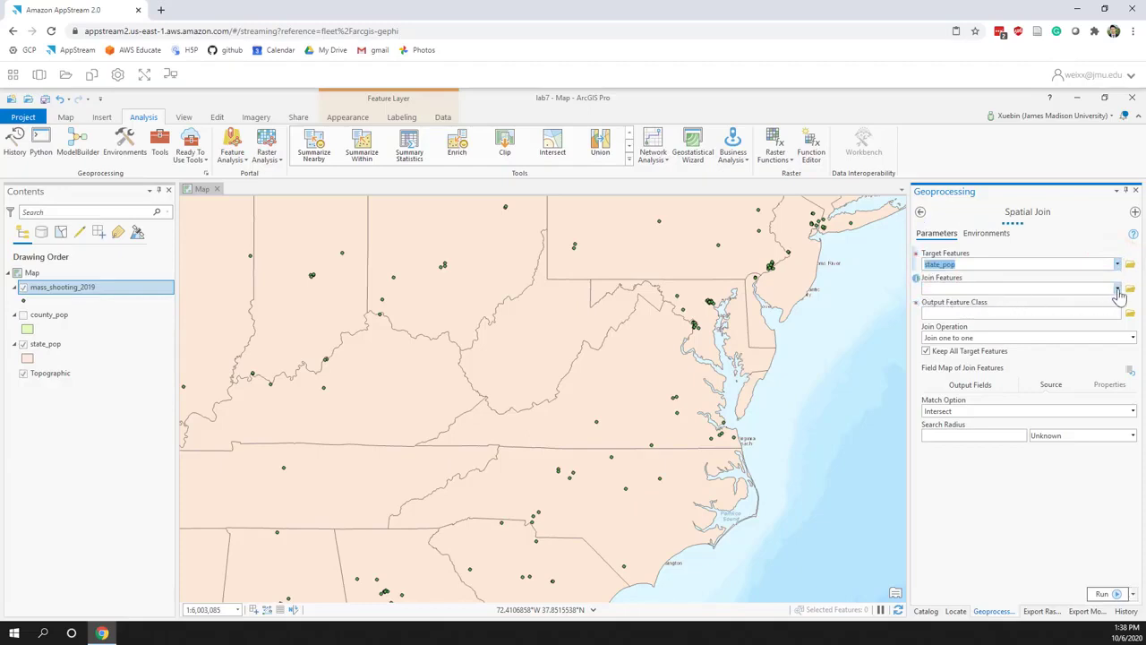
pyautogui.click(1117, 290)
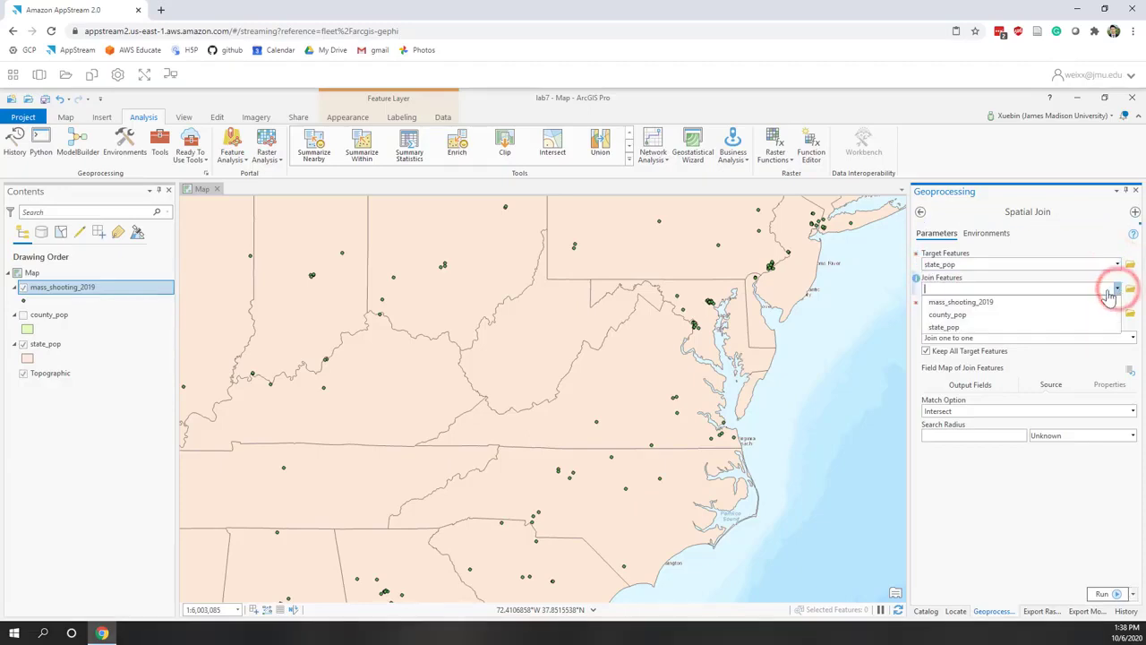
pyautogui.click(985, 304)
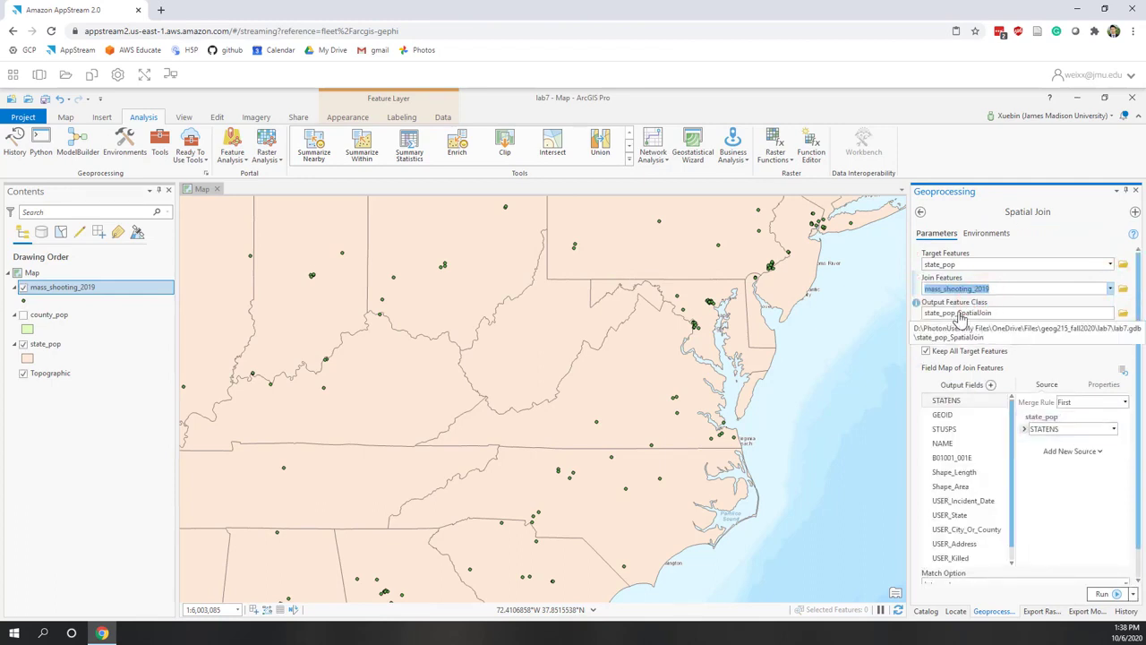
# Name the Spatial Join's output feature class state_pop_join_mass_shooting in the lab7 geodatabase
pyautogui.moveTo(959, 314); pyautogui.dragTo(1015, 315)
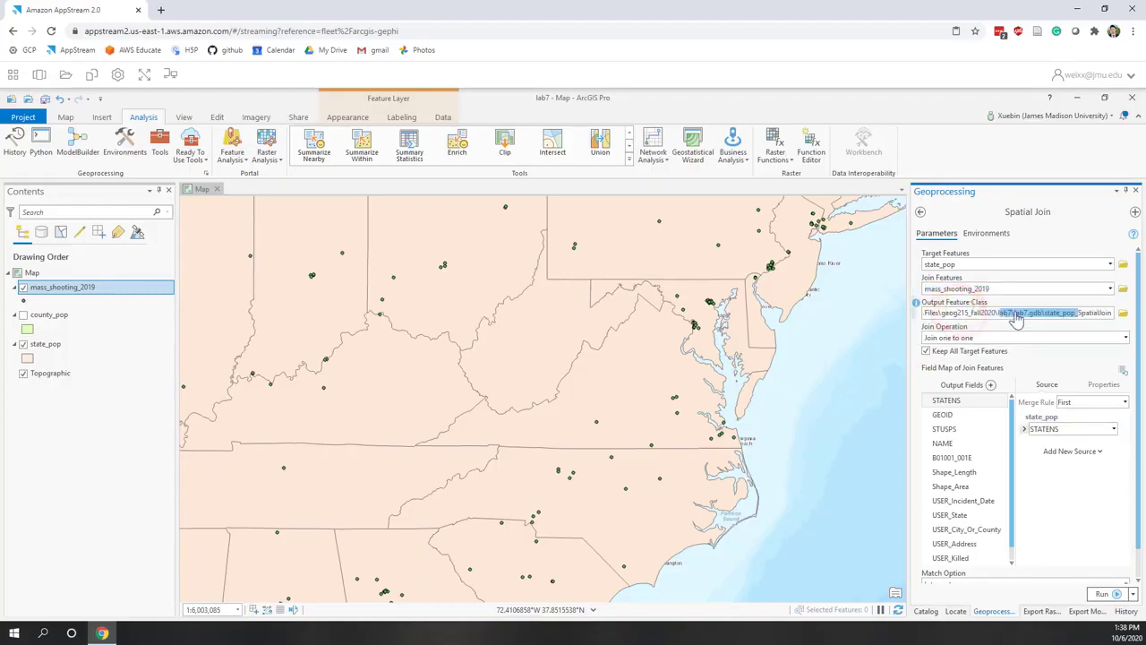
pyautogui.click(1077, 314)
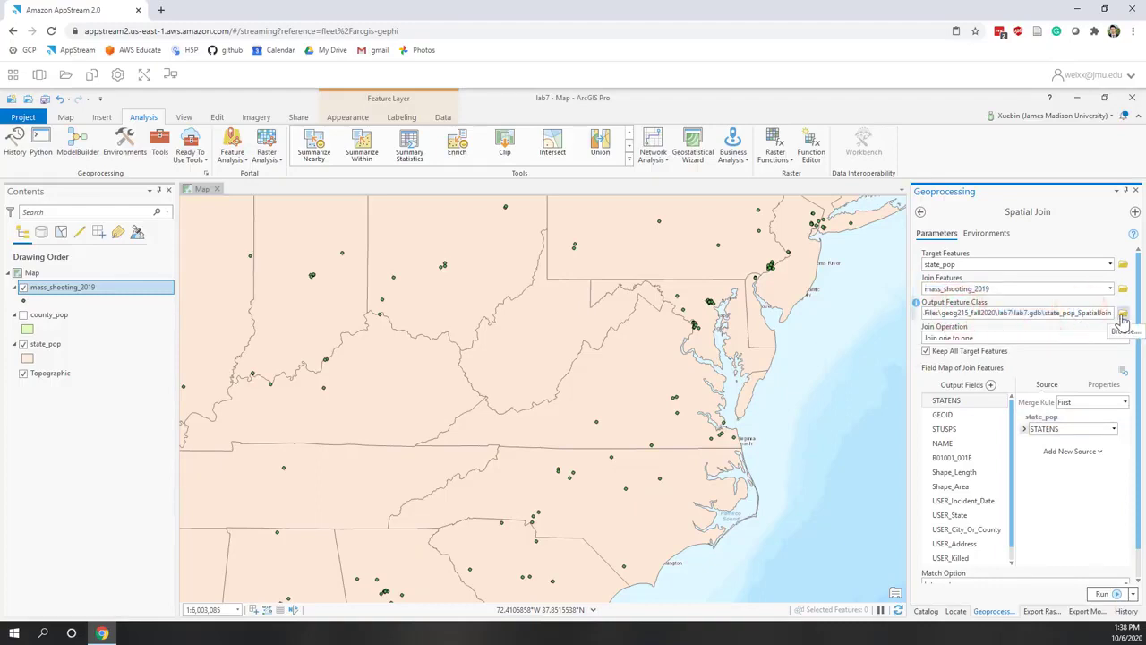
pyautogui.press('Delete')
pyautogui.press('Delete')
pyautogui.press('Delete')
pyautogui.press('Delete')
pyautogui.press('Delete')
pyautogui.press('Delete')
pyautogui.press('Delete')
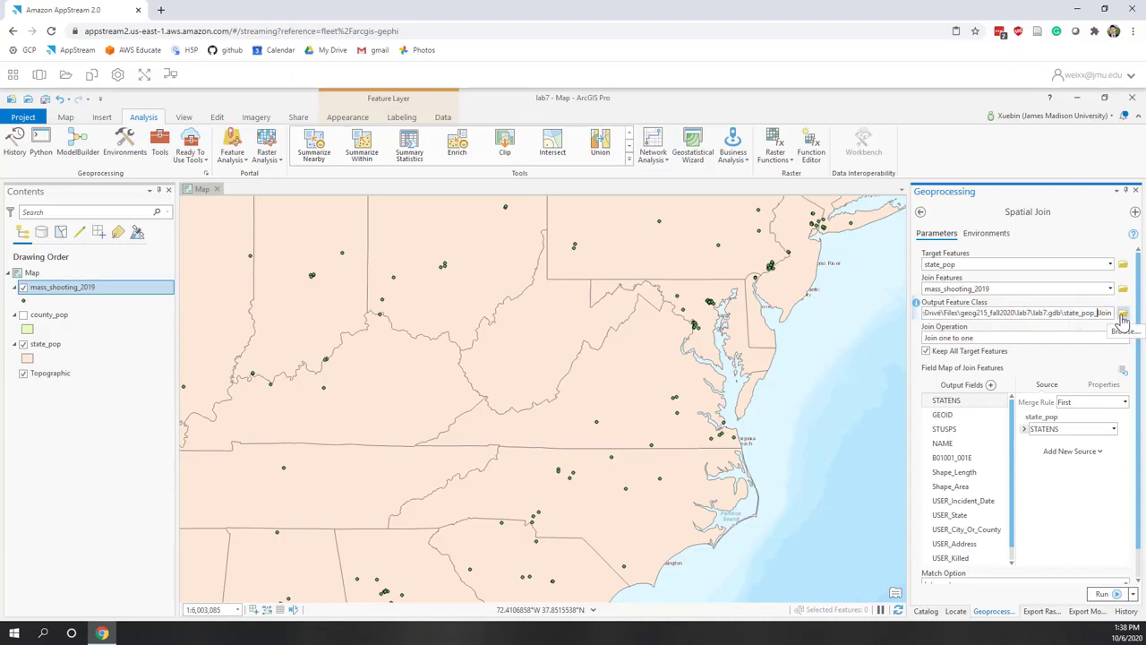
pyautogui.press('Delete')
pyautogui.press('Delete')
pyautogui.press('Delete')
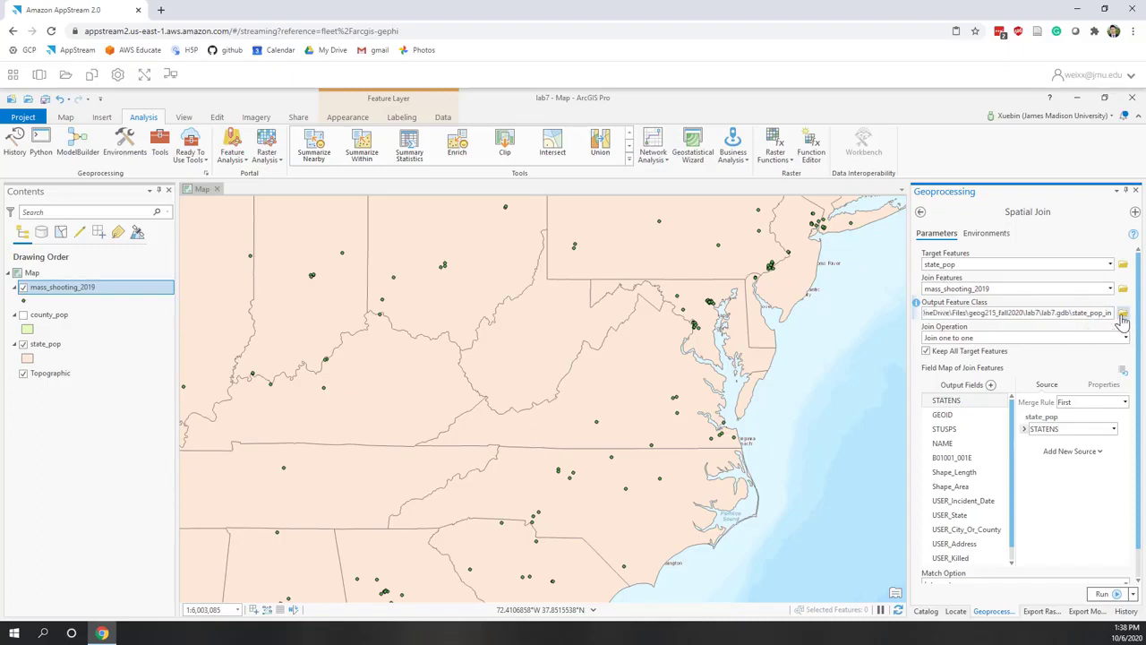
pyautogui.press('Delete')
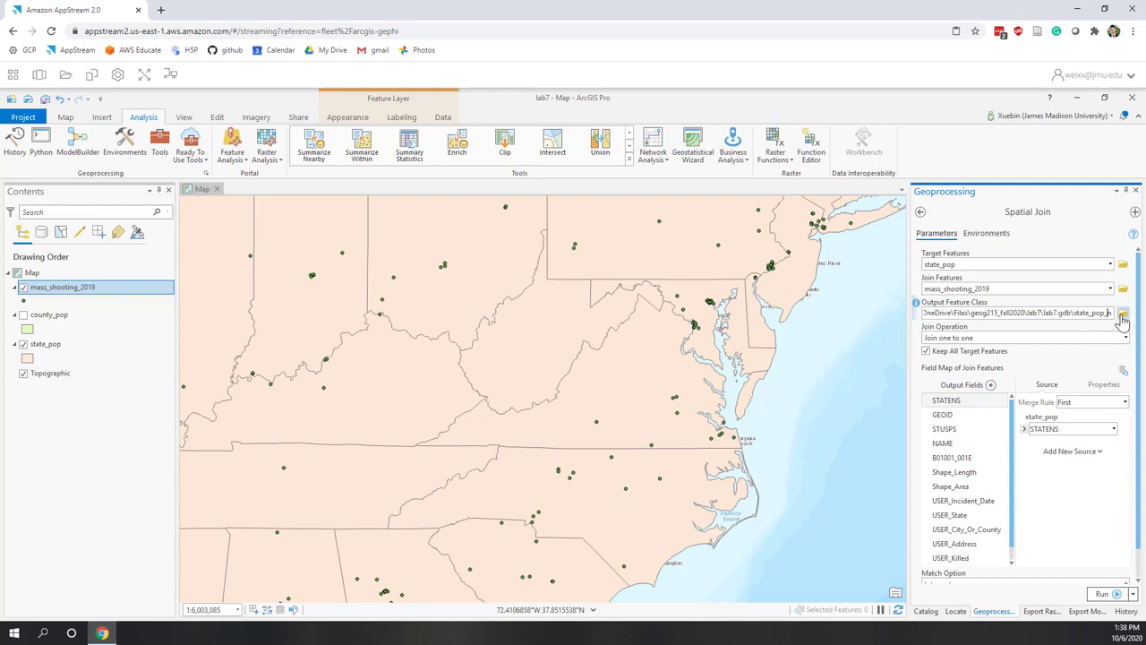
pyautogui.press('Delete')
pyautogui.write('join')
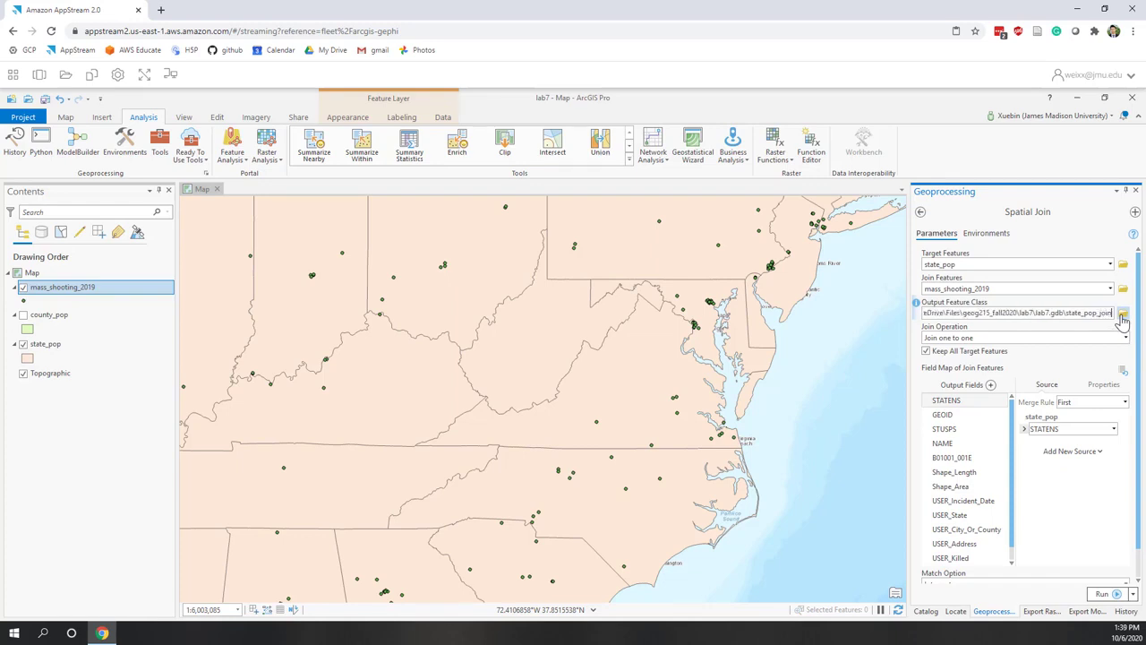
pyautogui.write('_')
pyautogui.write('m')
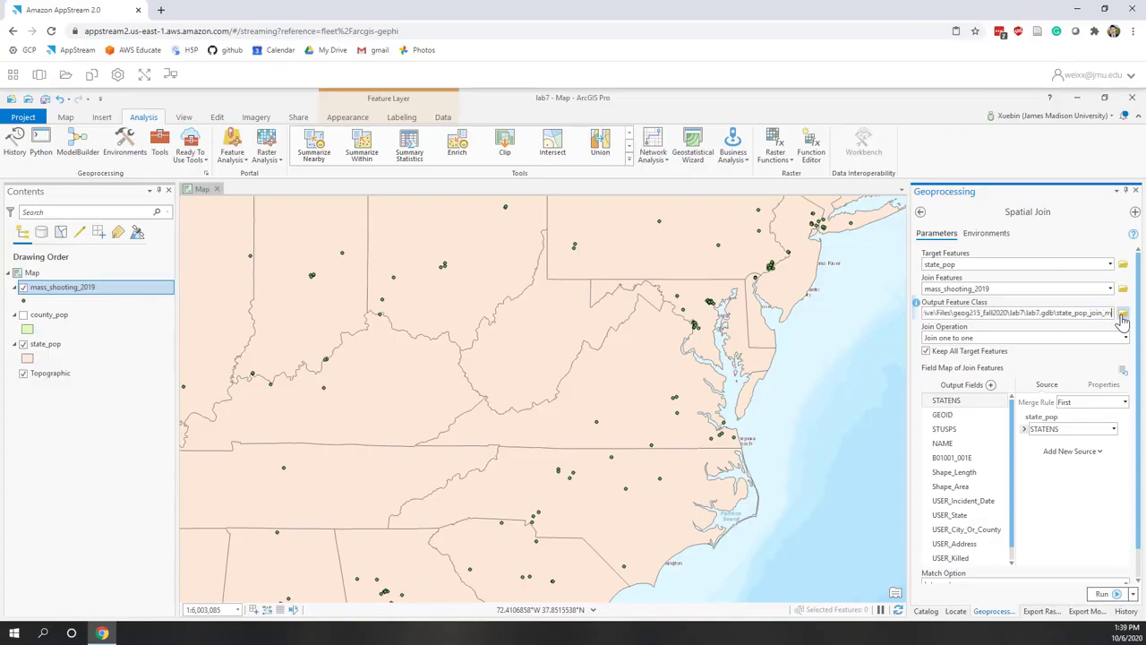
pyautogui.write('ass_shooting')
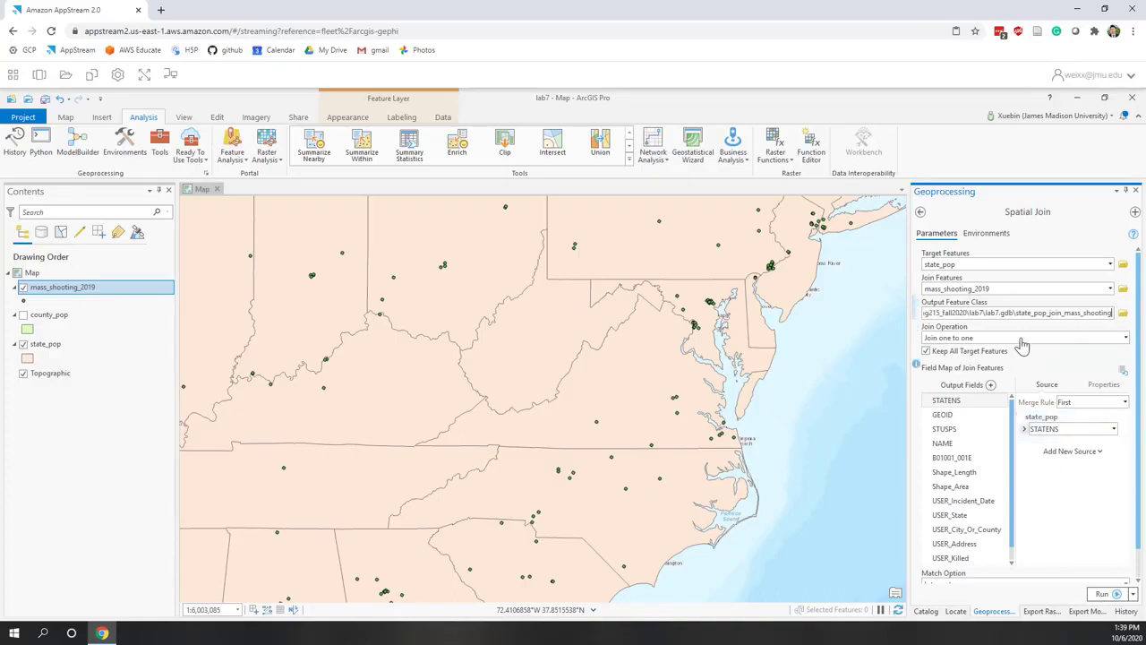
# Remove USER_Incident_Date, USER_State, USER_City_Or_County and USER_Address from the Spatial Join's output fields
pyautogui.click(961, 459)
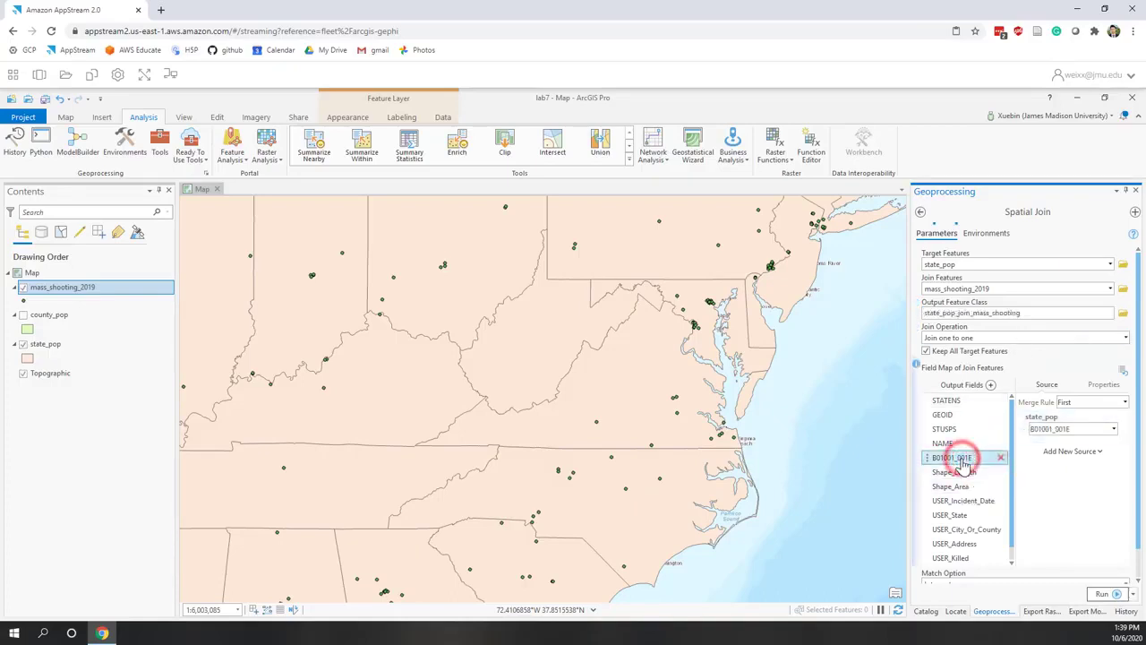
pyautogui.click(957, 504)
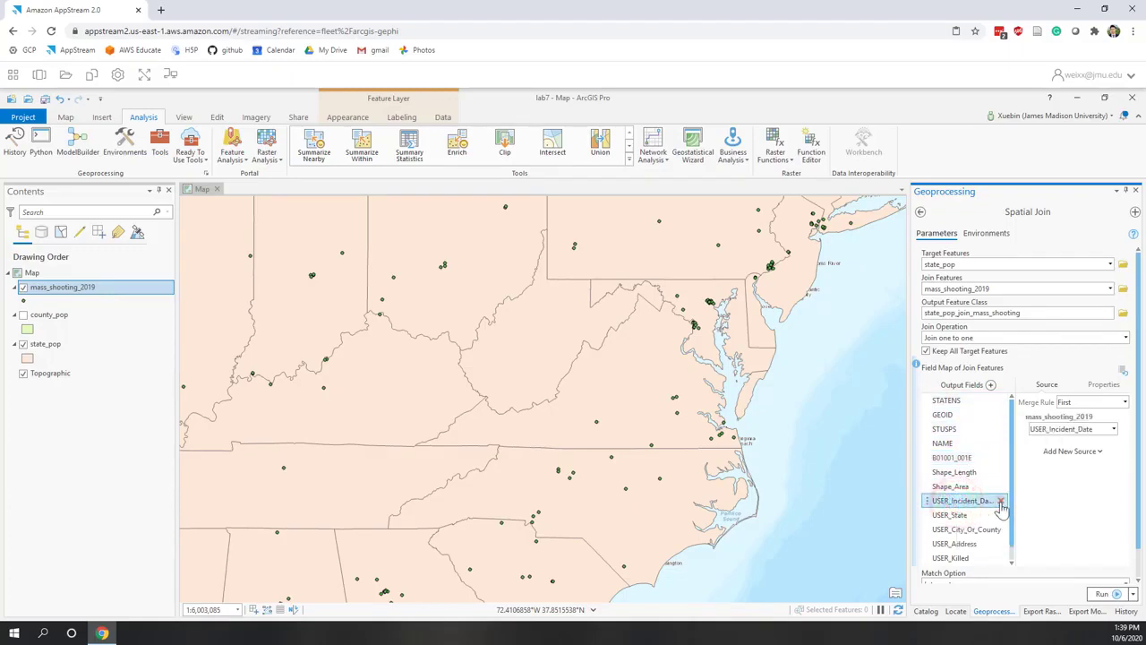
pyautogui.click(1000, 502)
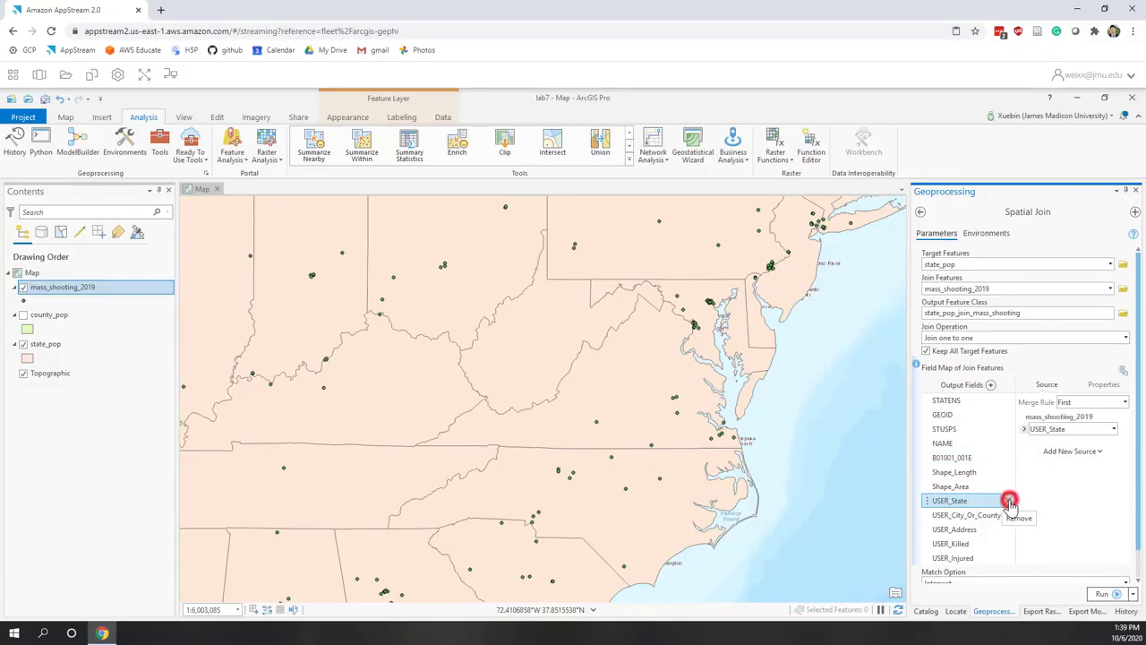
pyautogui.click(1009, 501)
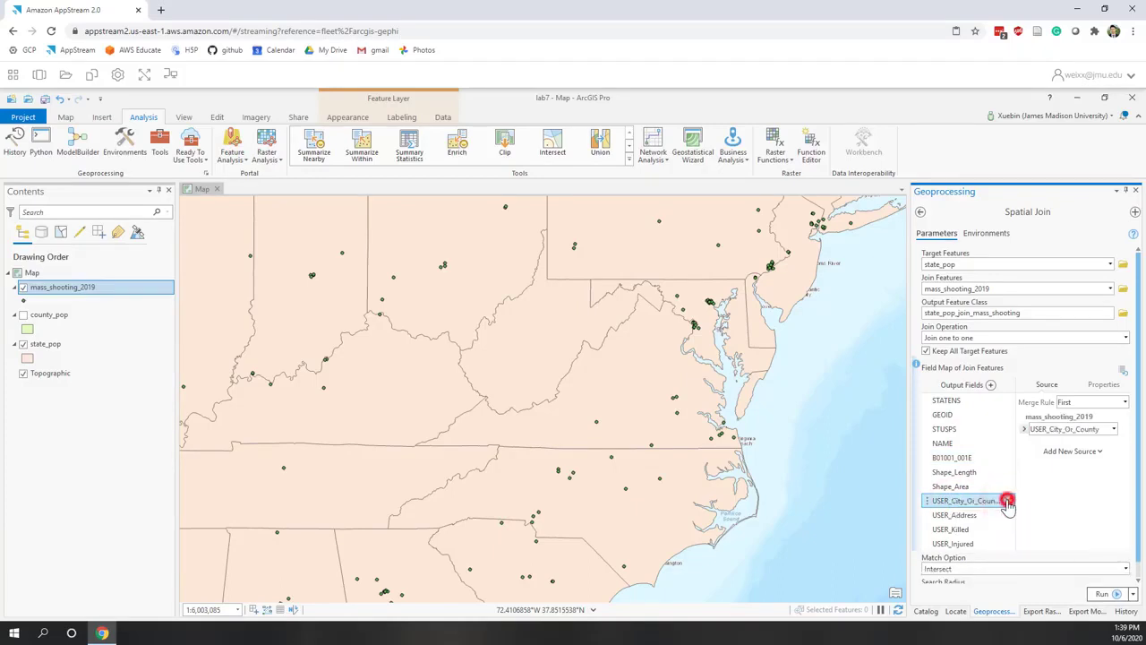
pyautogui.click(1008, 501)
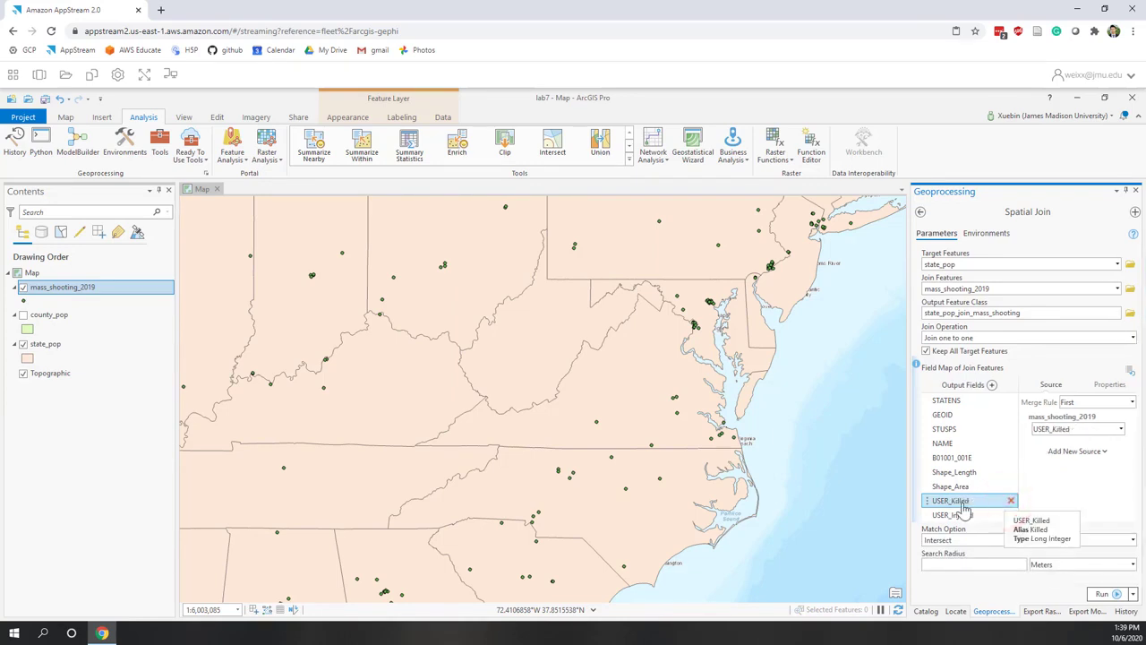
# Set the merge rule of USER_Killed and USER_Injured to Sum, and run the Spatial Join
pyautogui.click(1133, 403)
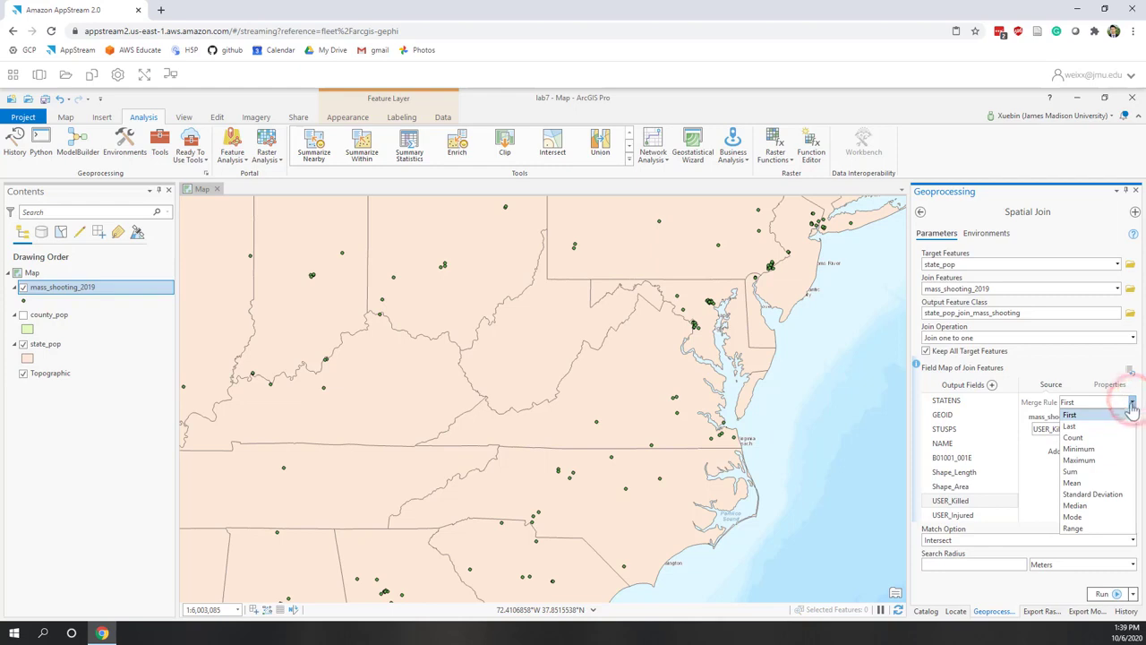
pyautogui.click(1071, 472)
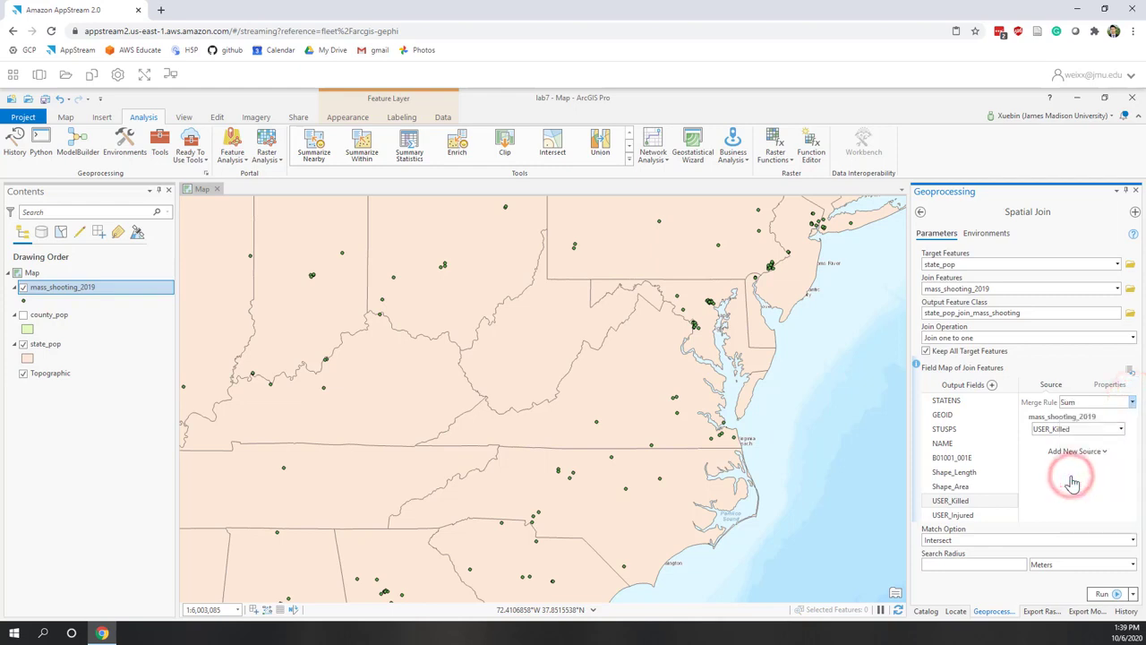
pyautogui.click(955, 515)
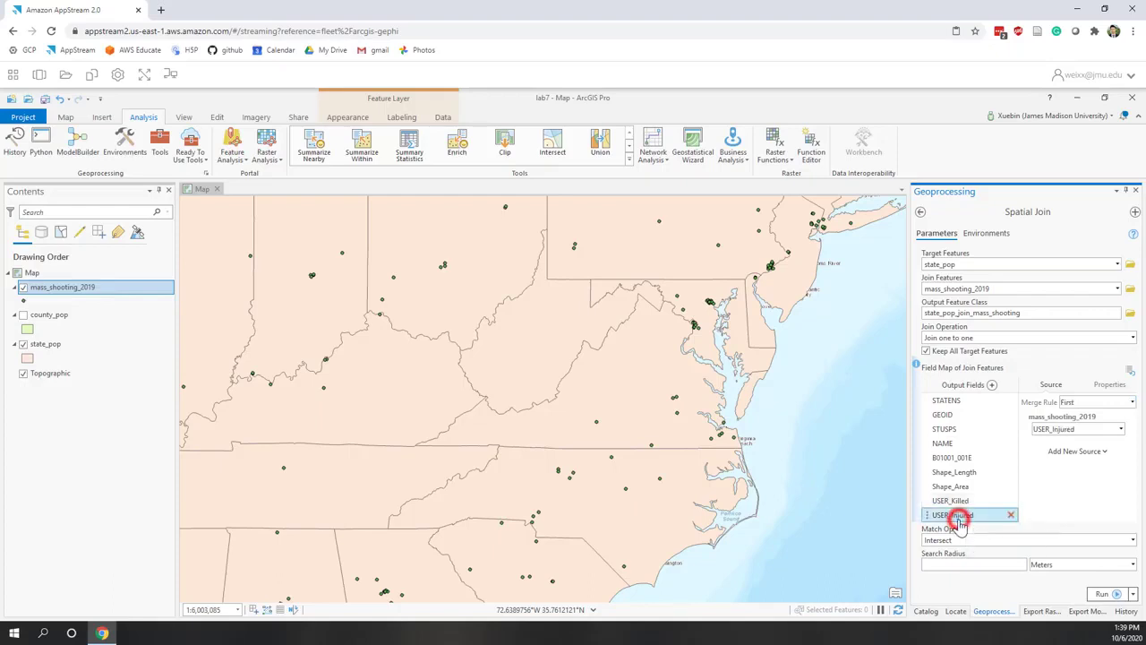
pyautogui.click(1133, 403)
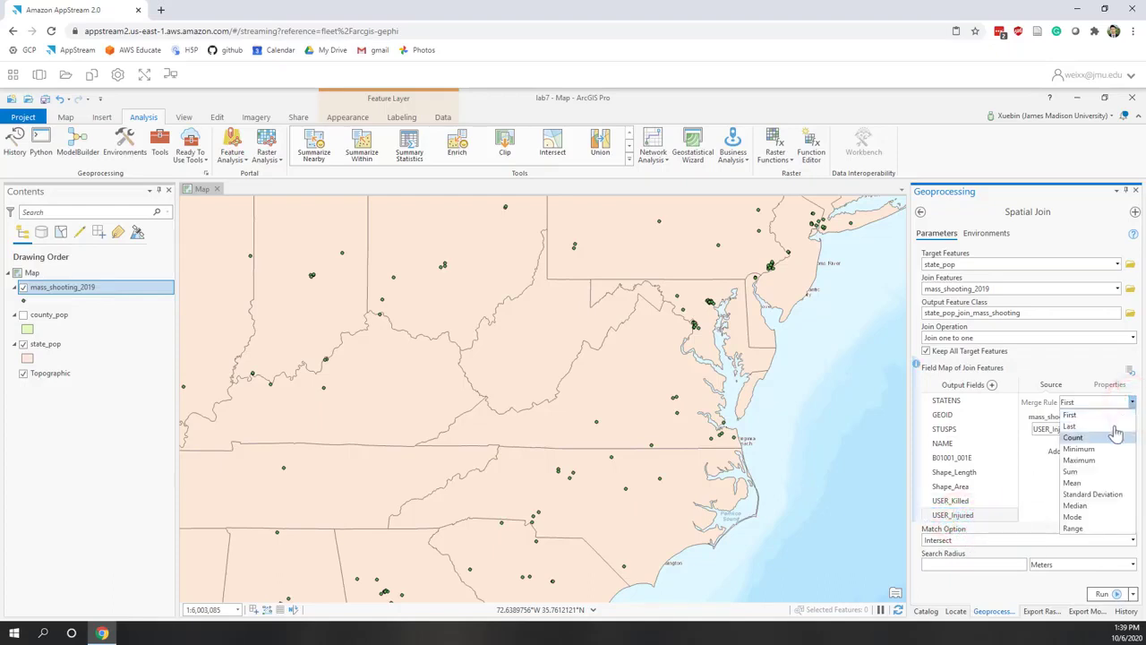
pyautogui.click(1072, 473)
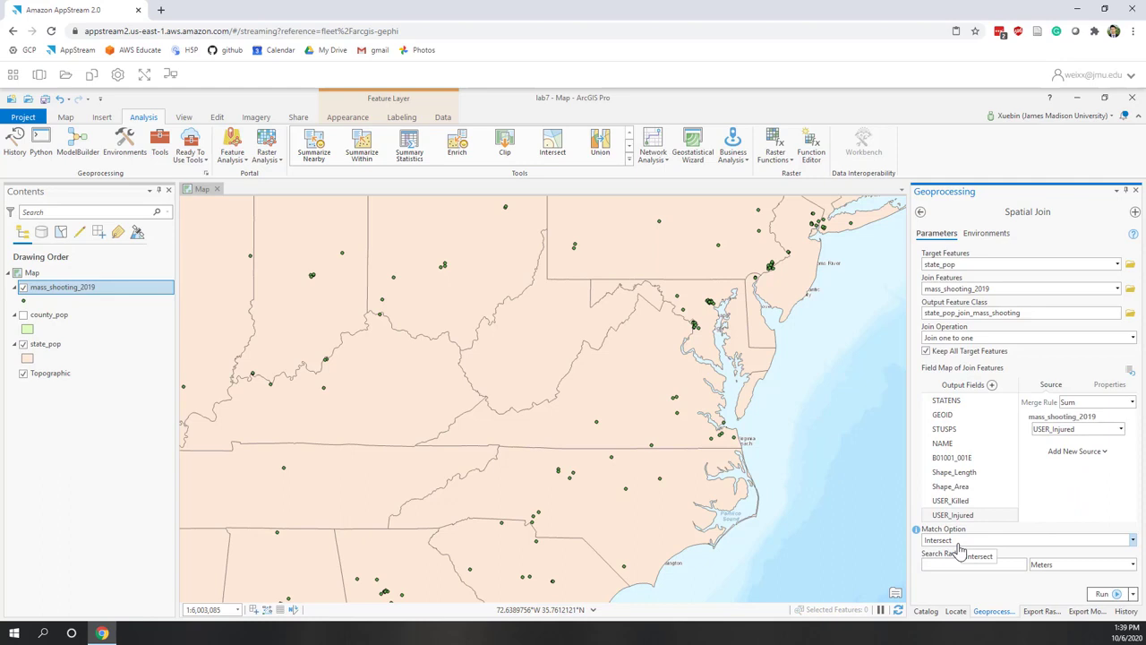
pyautogui.click(1098, 595)
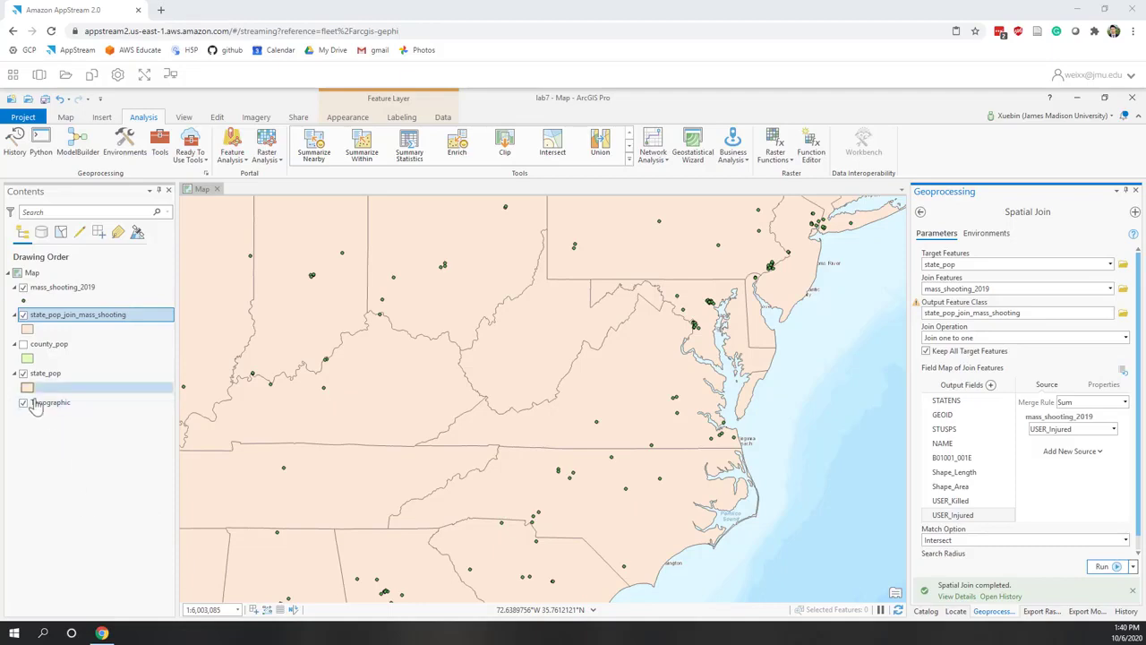
# Hide the state_pop and mass_shooting_2019 layers, and open the attribute table of state_pop_join_mass_shooting
pyautogui.click(24, 373)
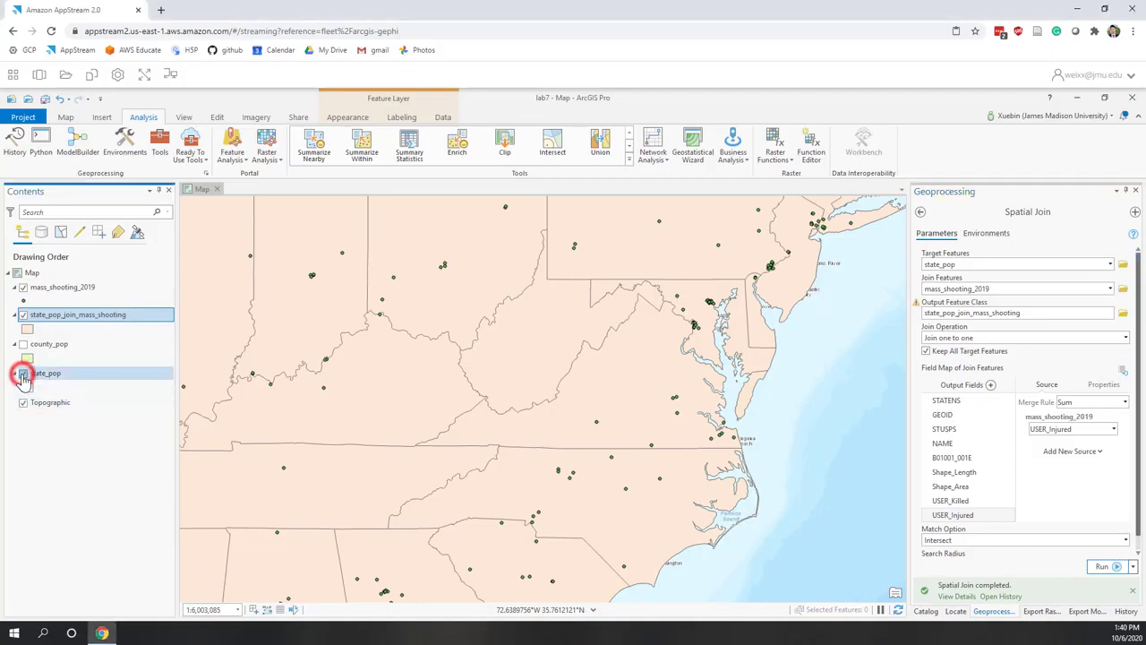
pyautogui.click(23, 286)
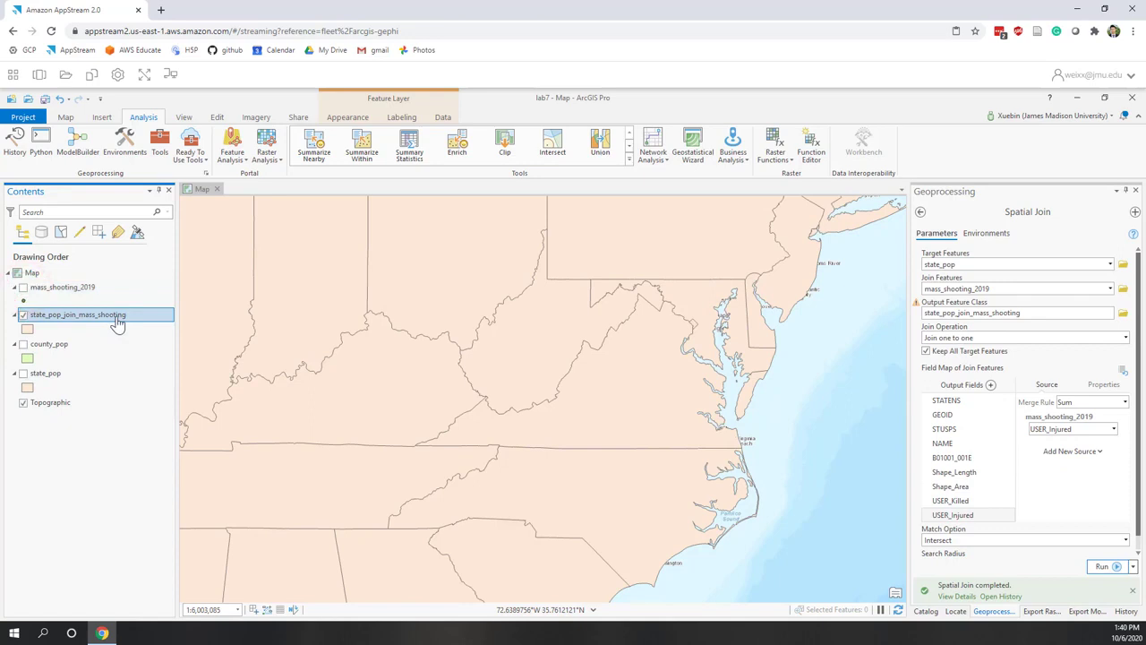
pyautogui.rightClick(117, 322)
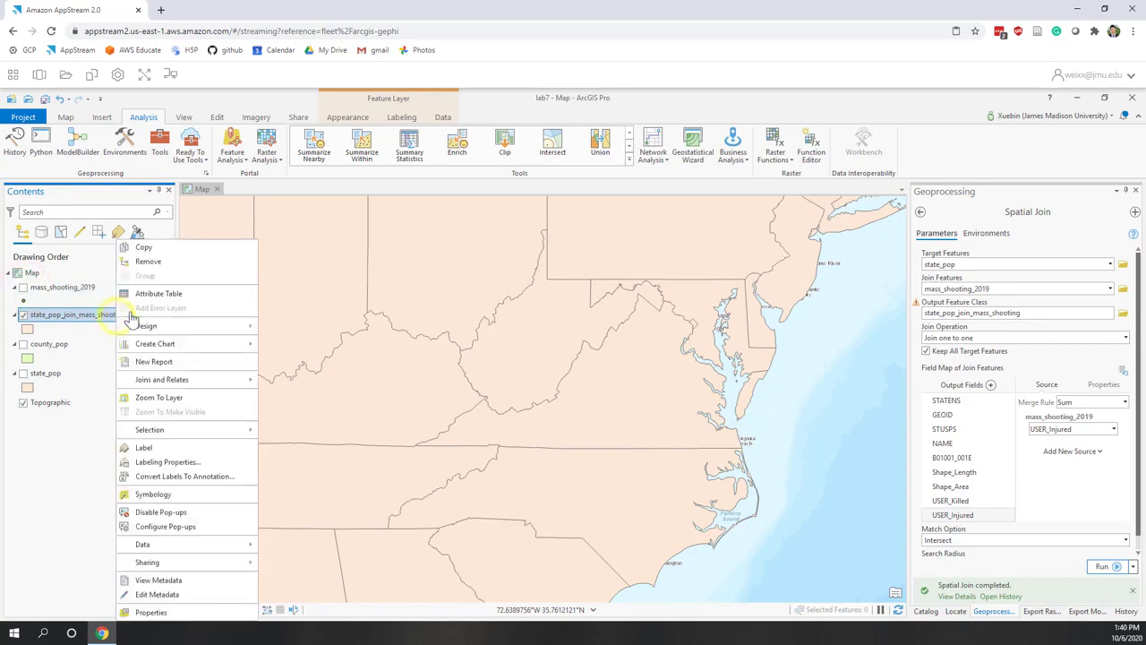
pyautogui.click(177, 296)
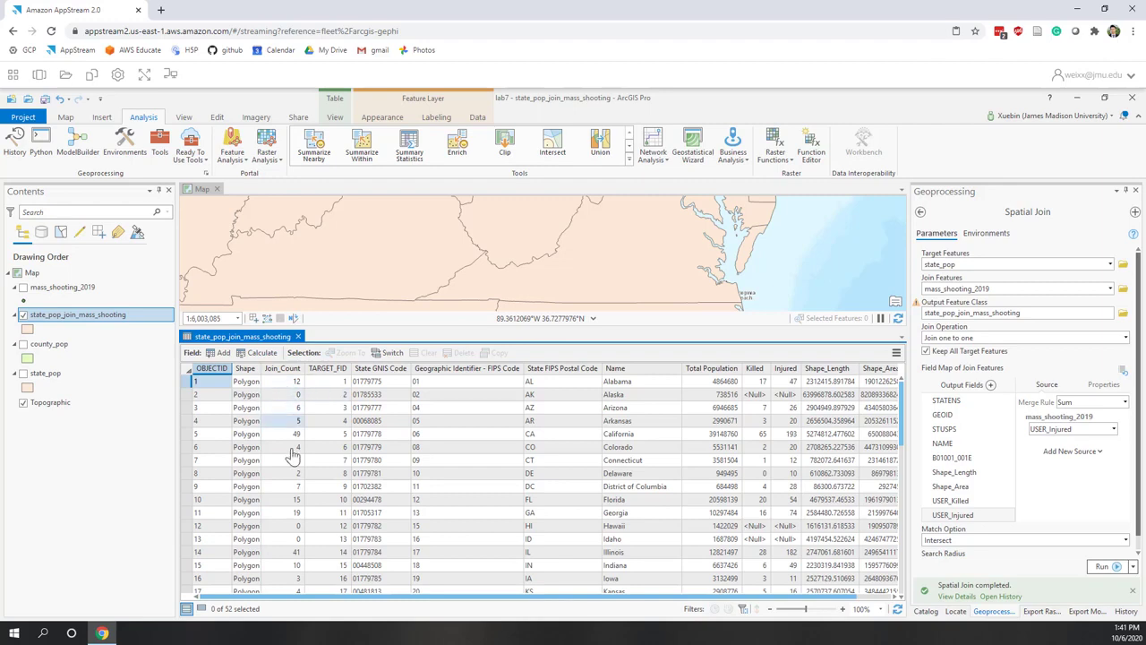
# Sort the state_pop_join_mass_shooting table by Join_Count in descending order to compare shooting counts per state
pyautogui.click(285, 370)
pyautogui.rightClick(286, 374)
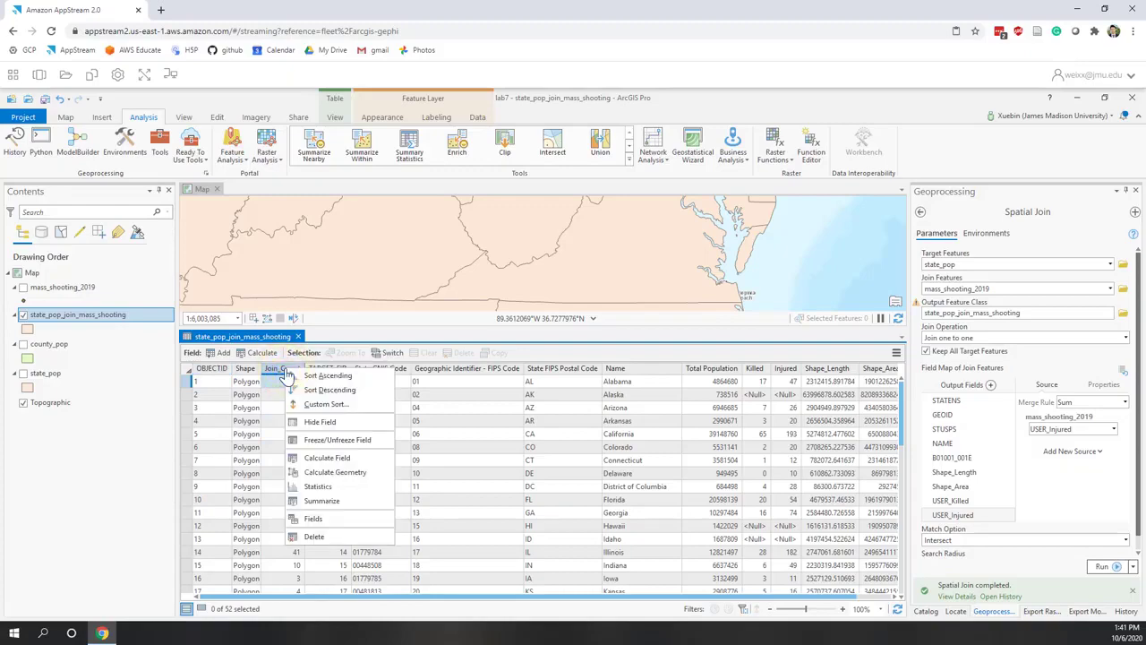
pyautogui.click(309, 391)
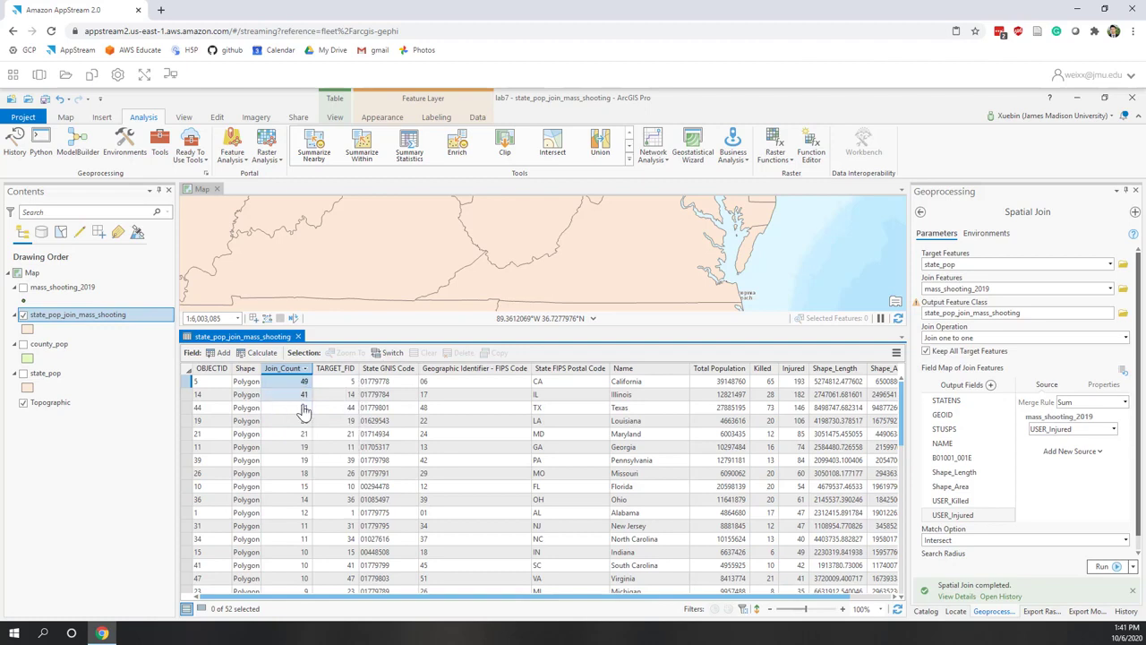
# Rank the states by Killed and by Injured in descending order, and close the attribute table
pyautogui.moveTo(341, 598); pyautogui.dragTo(423, 600)
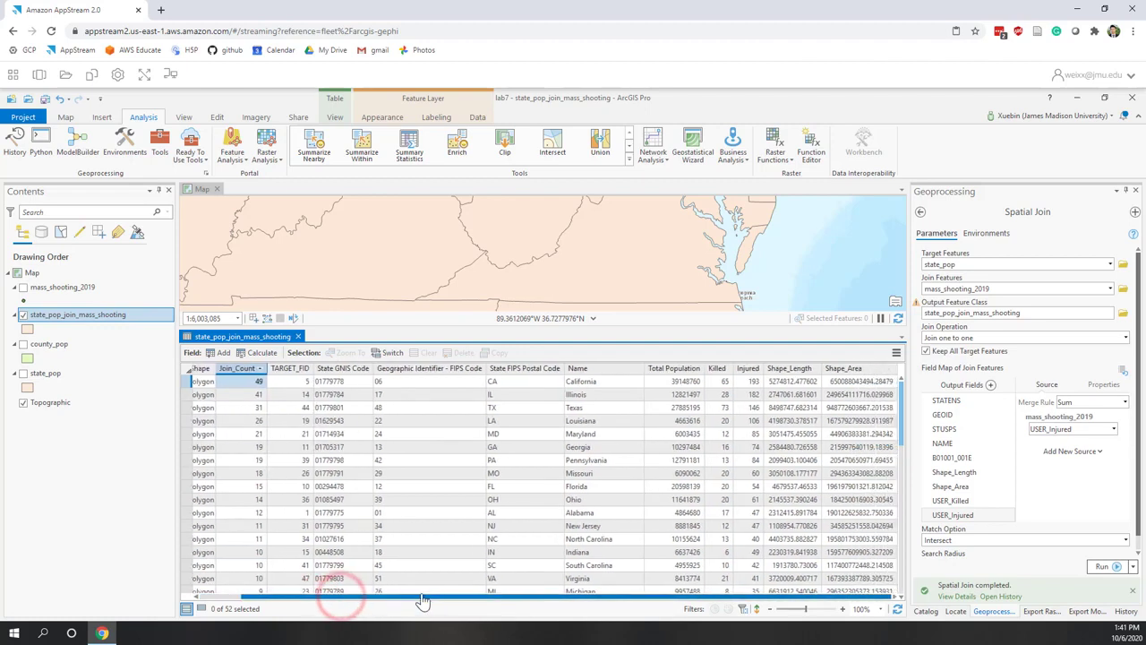
pyautogui.rightClick(717, 371)
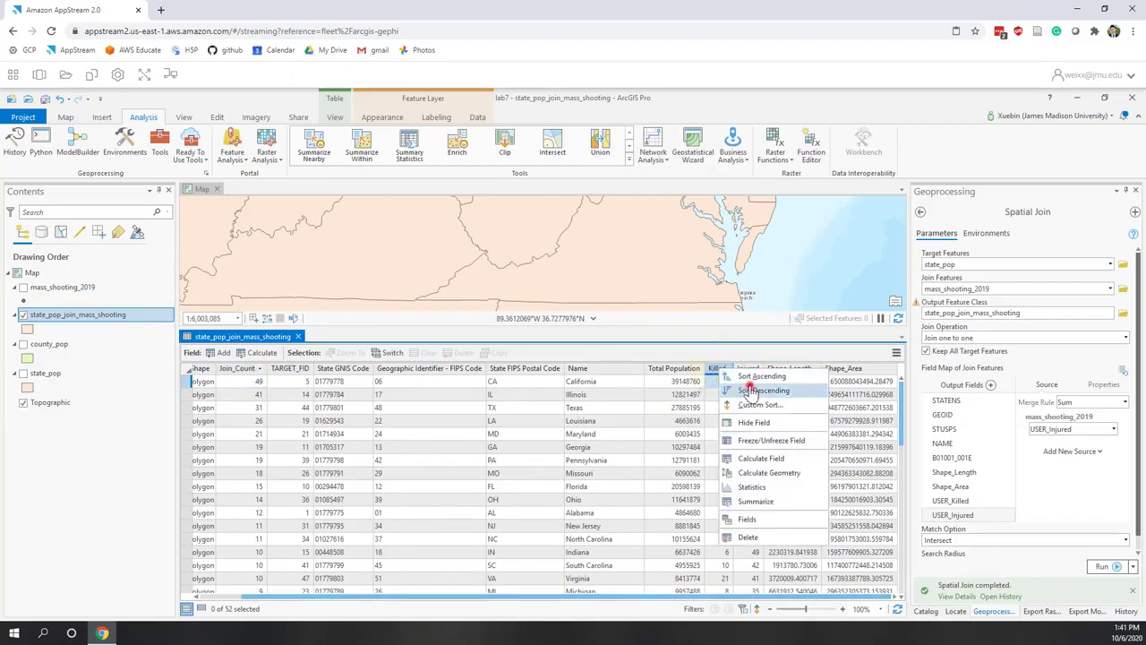
pyautogui.click(751, 391)
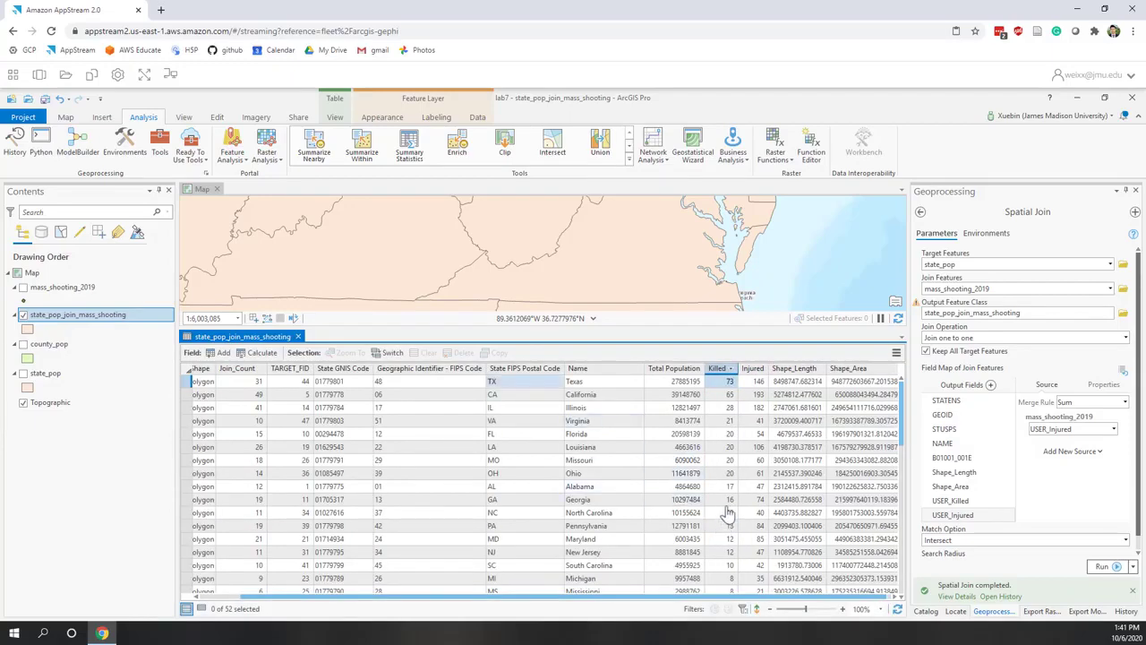
pyautogui.rightClick(753, 370)
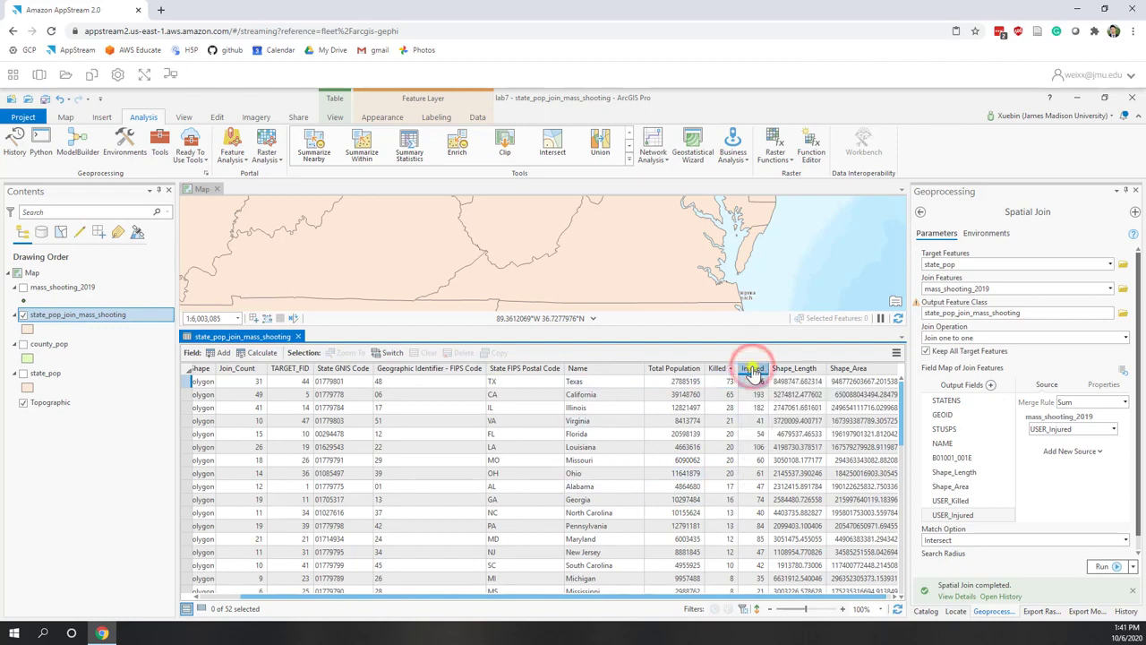
pyautogui.click(775, 387)
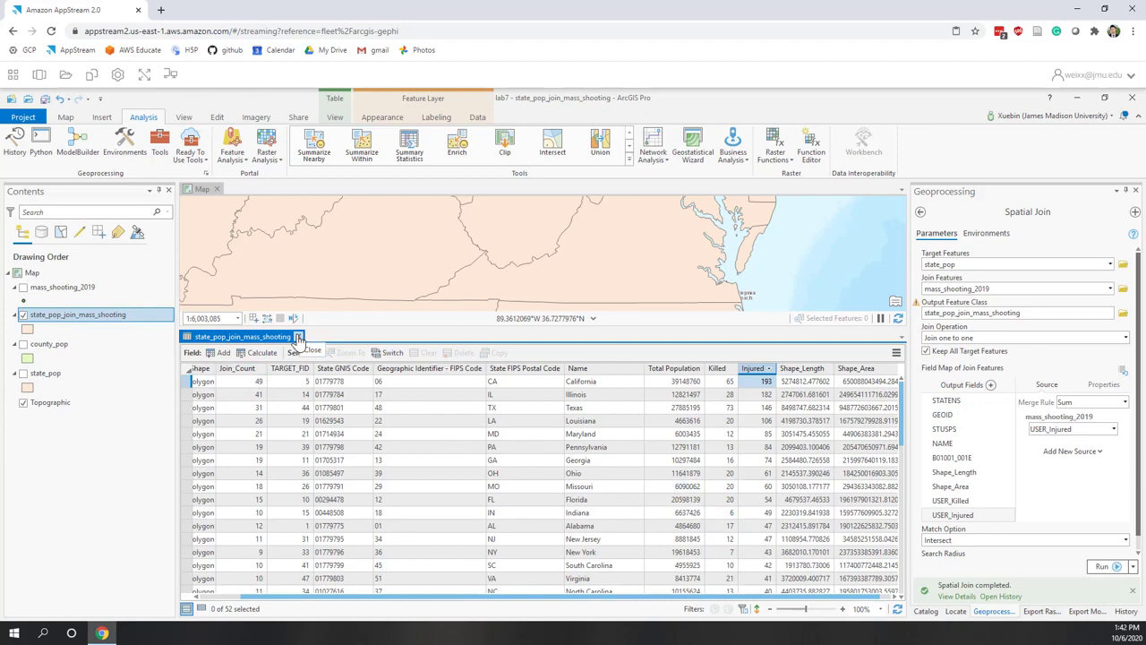
pyautogui.click(298, 337)
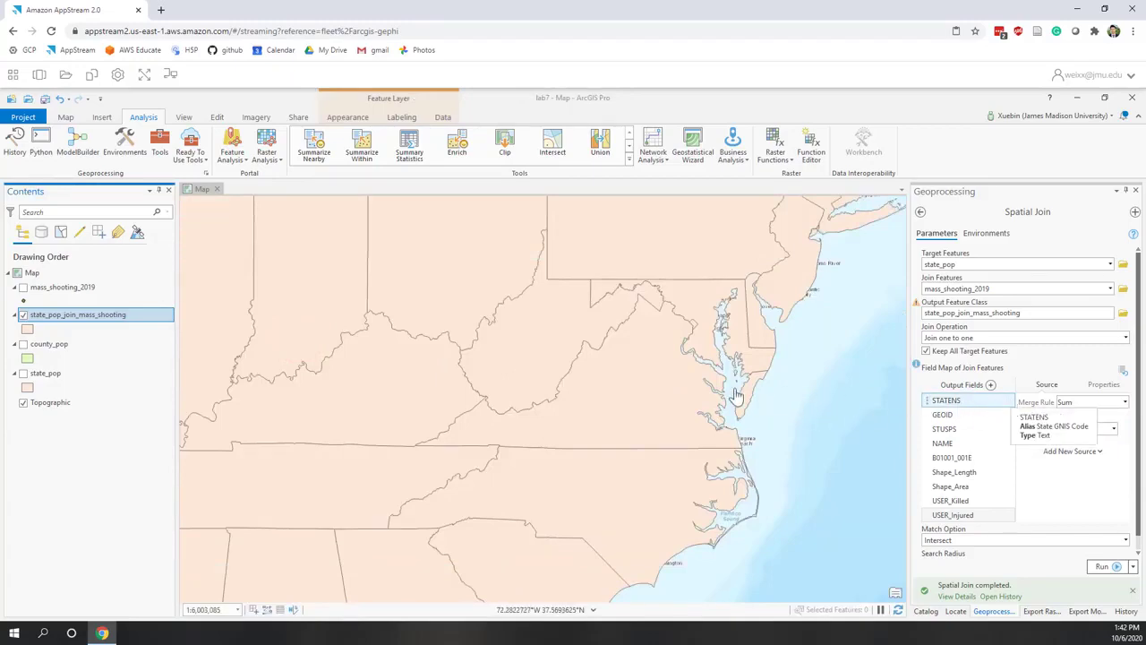
# Symbolize the state_pop_join_mass_shooting layer with Graduated Colors based on the Join_Count field
pyautogui.scroll(-2, 728, 394)
pyautogui.scroll(-3, 727, 394)
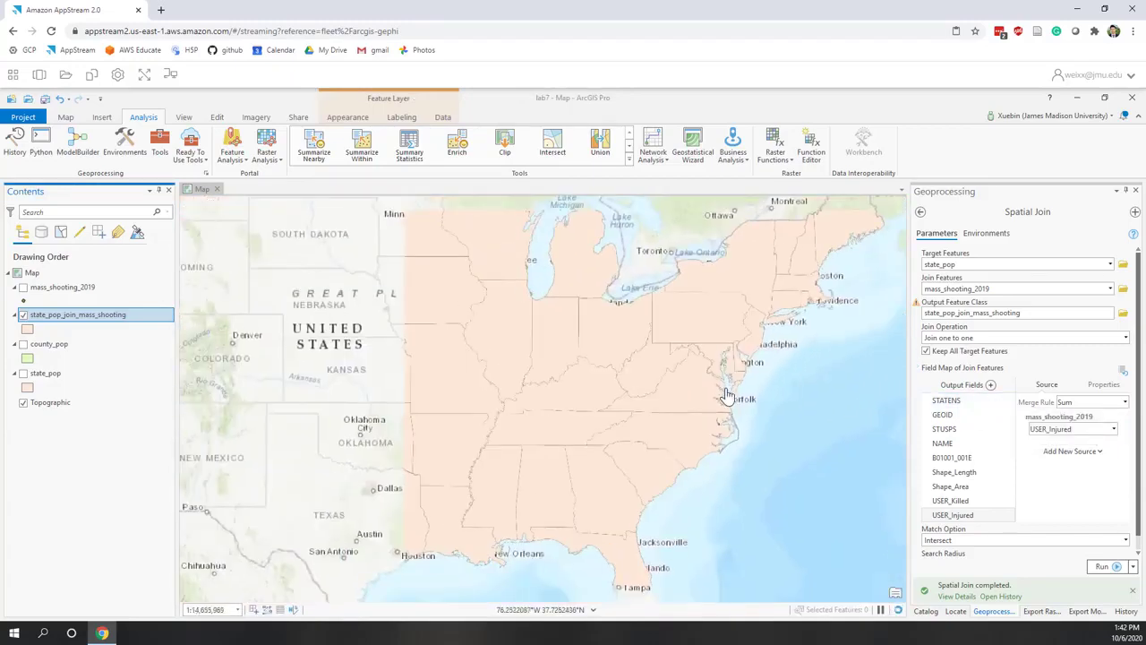
pyautogui.click(101, 319)
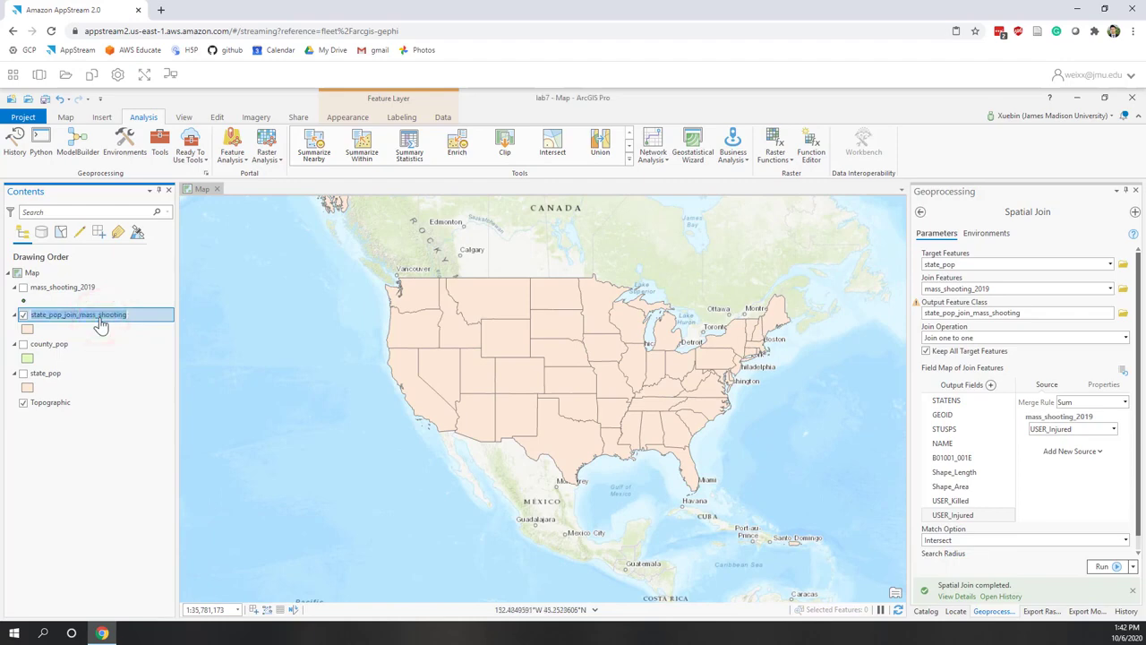
pyautogui.click(347, 120)
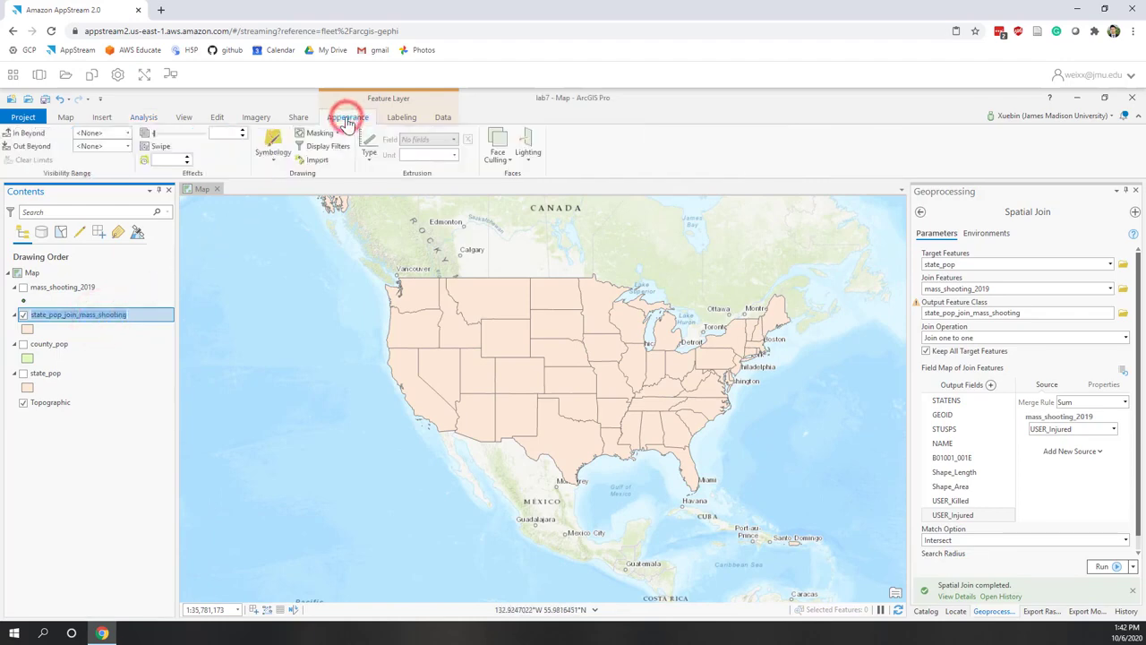
pyautogui.click(274, 161)
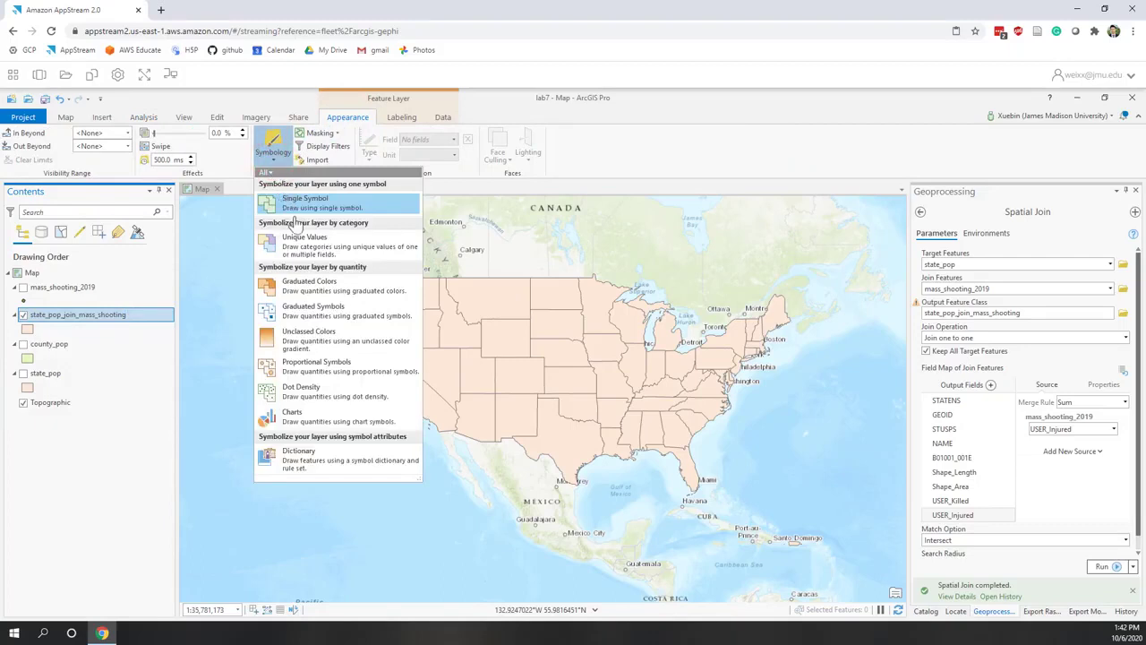
pyautogui.click(319, 286)
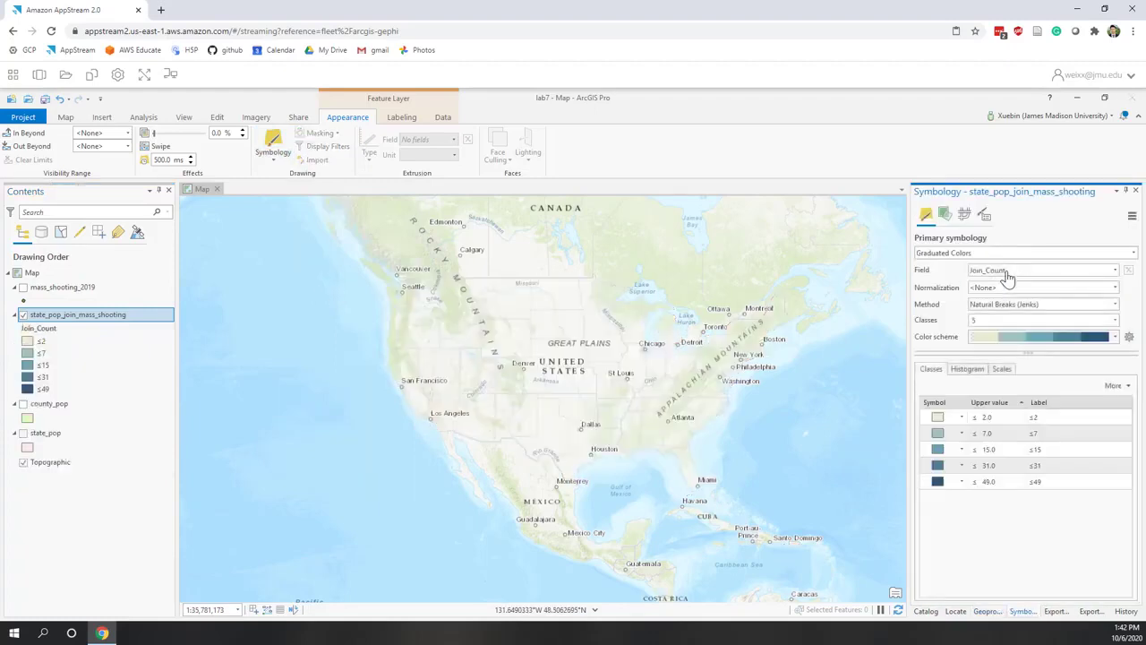
pyautogui.click(1009, 275)
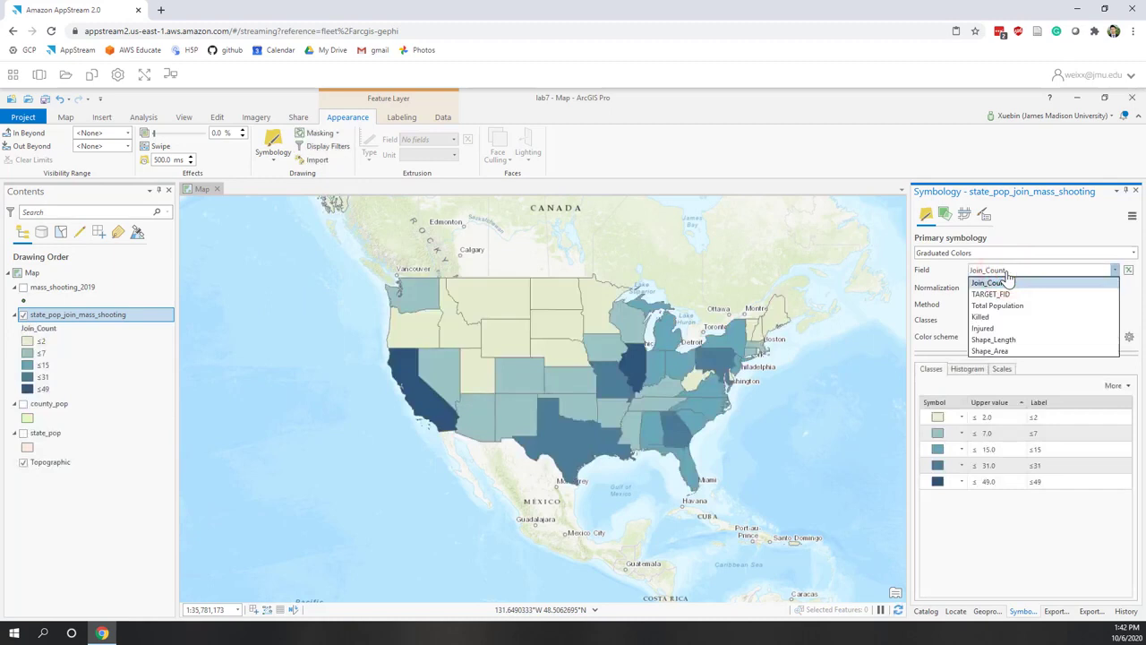
pyautogui.click(1007, 276)
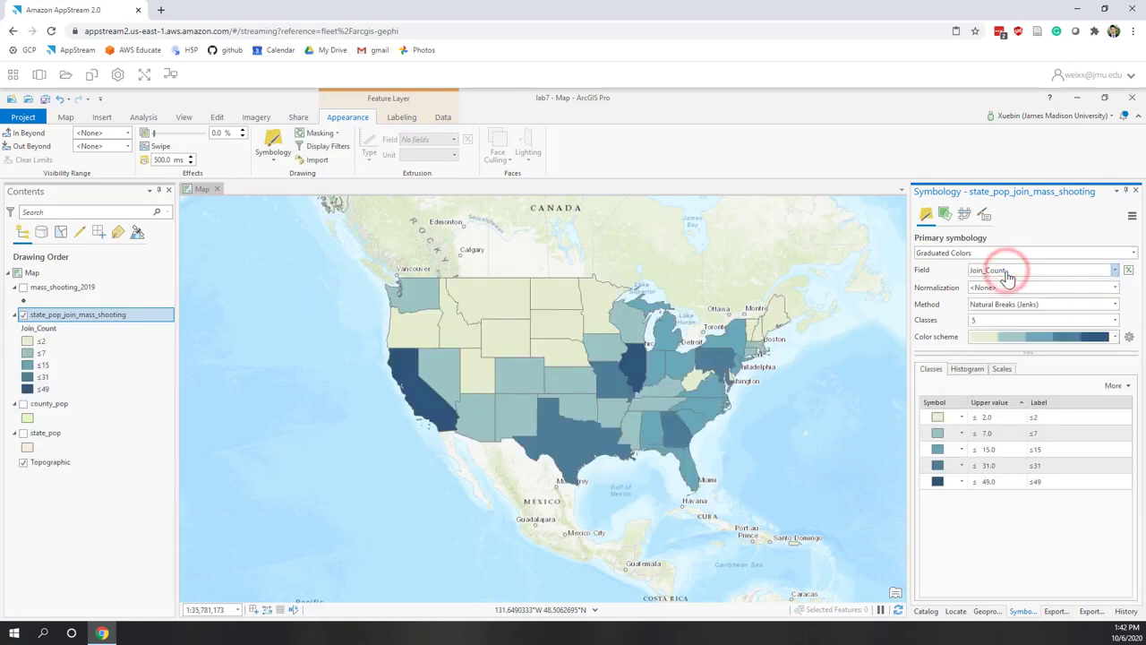
# Examine the available classification methods, class counts and color schemes for the graduated colors symbology
pyautogui.click(1116, 306)
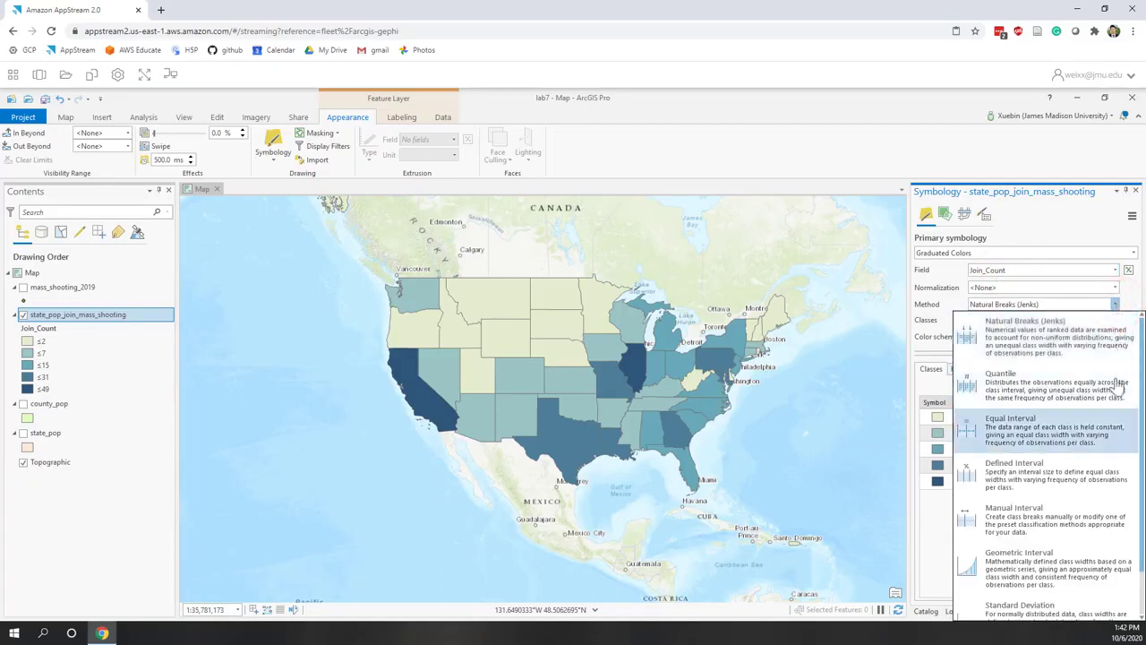
pyautogui.scroll(-1, 1115, 459)
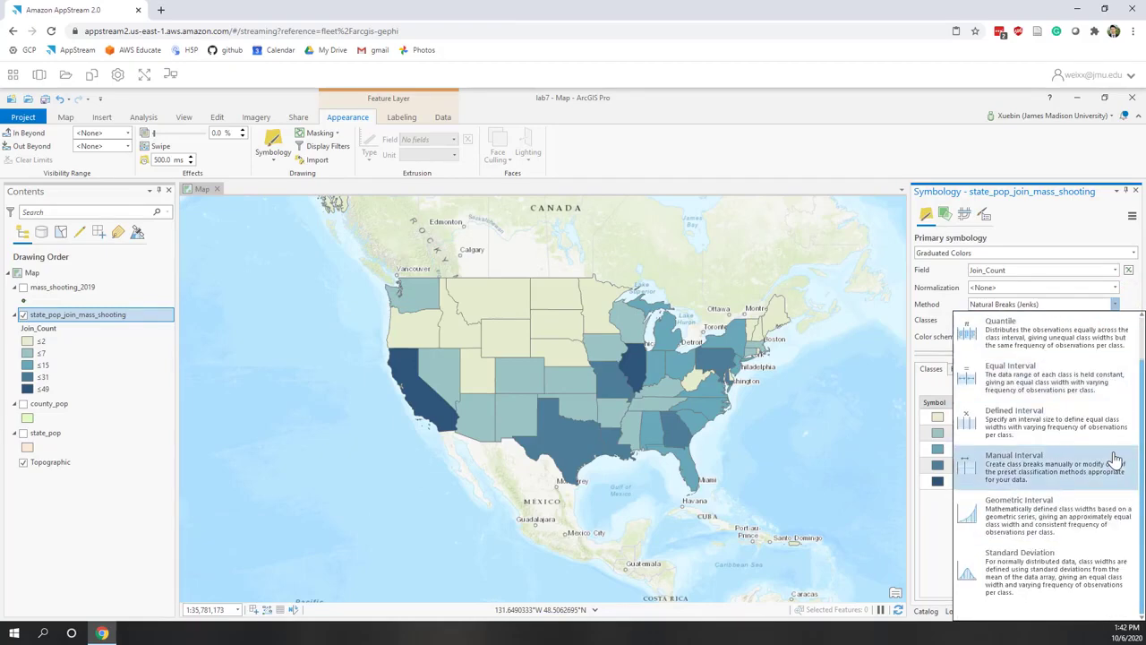
pyautogui.click(1037, 219)
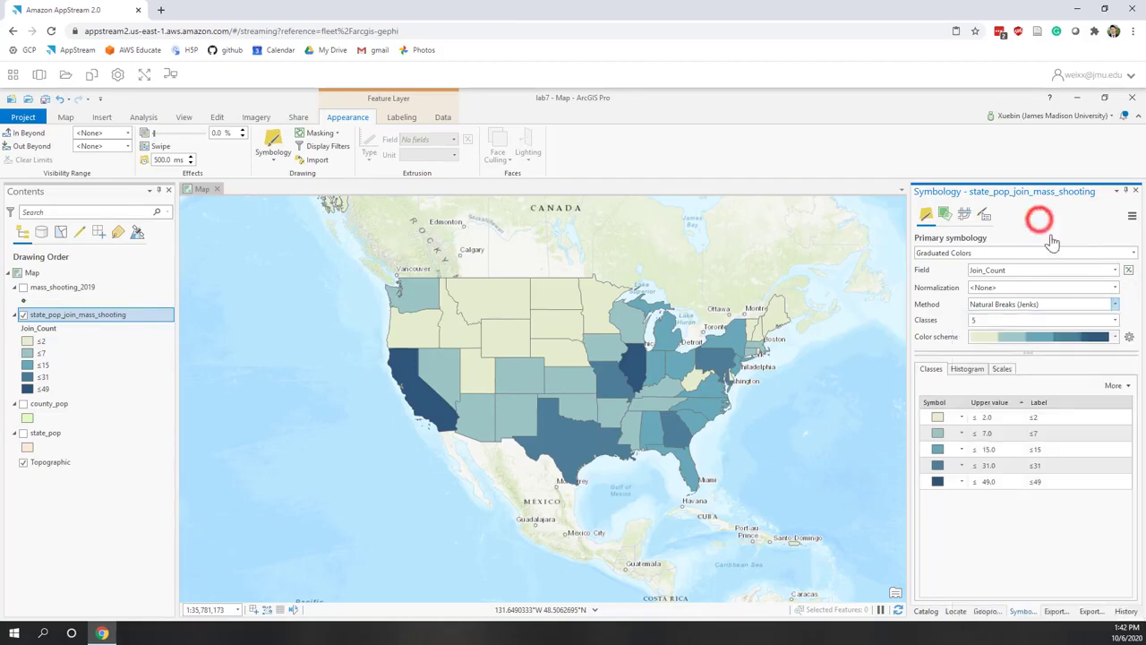
pyautogui.click(1116, 323)
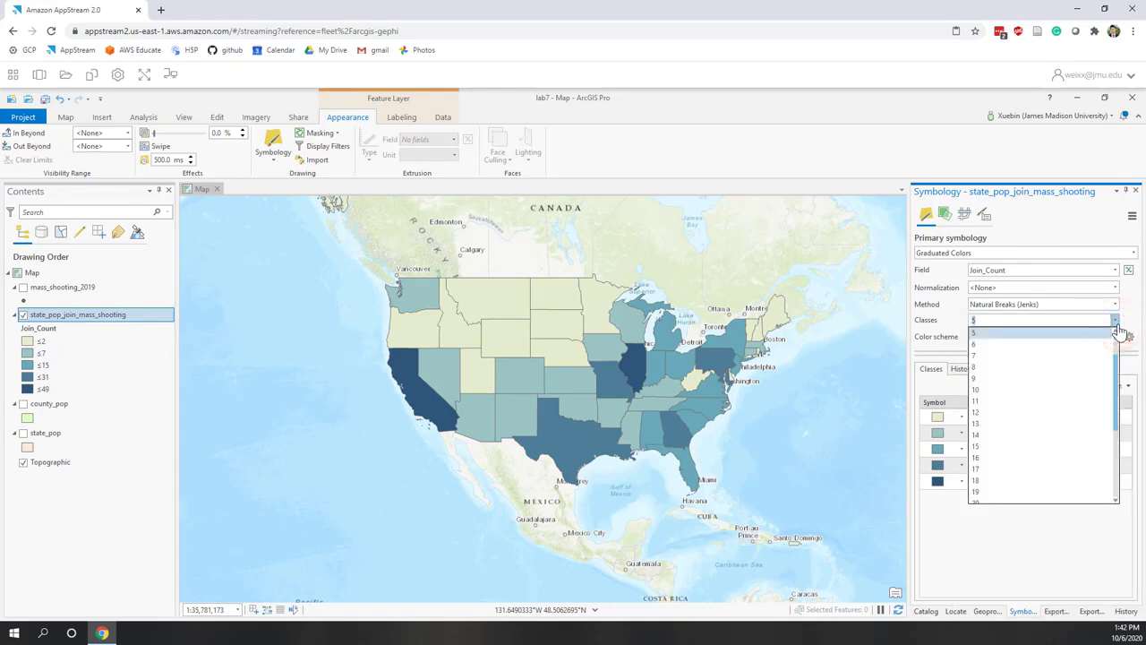
pyautogui.click(1082, 225)
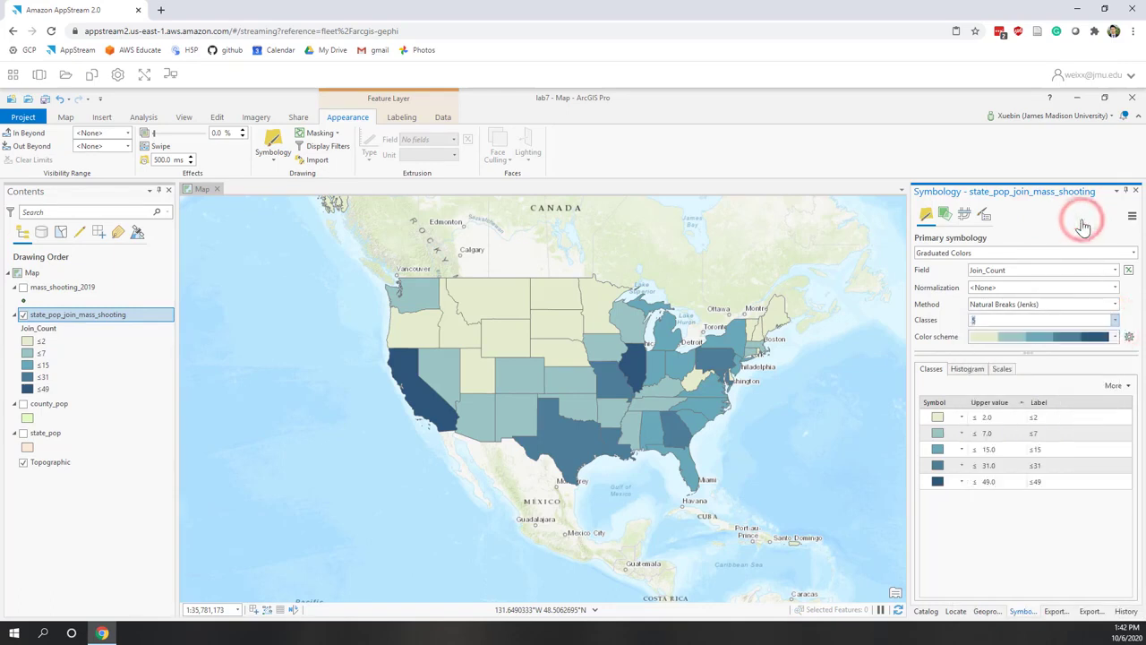
pyautogui.click(1116, 338)
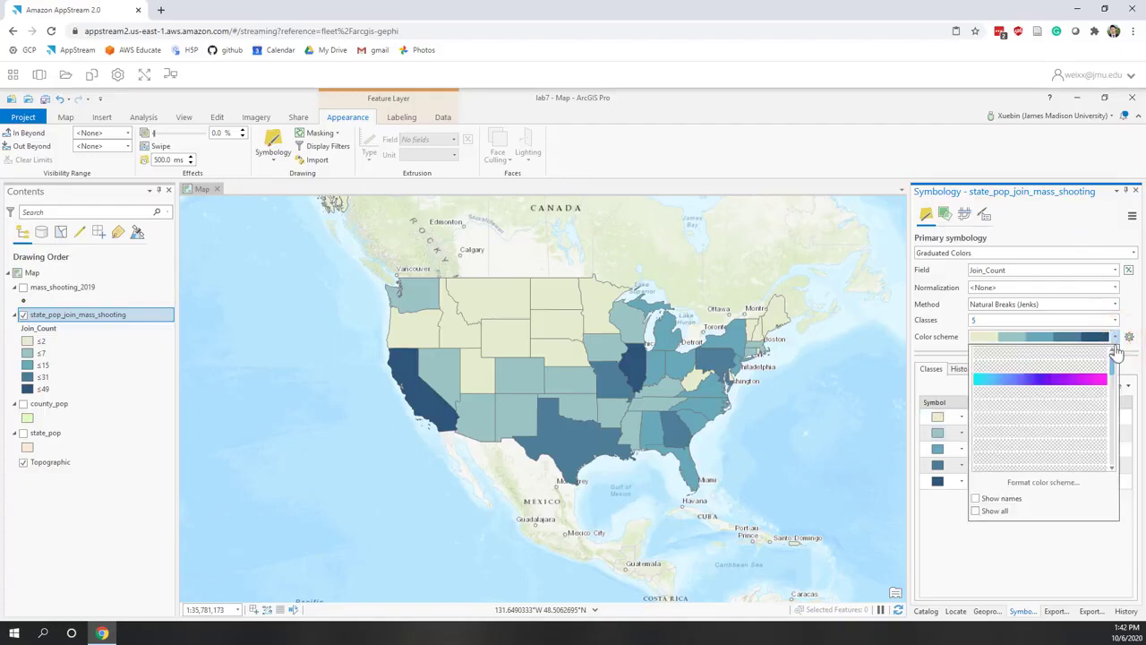
pyautogui.click(1035, 555)
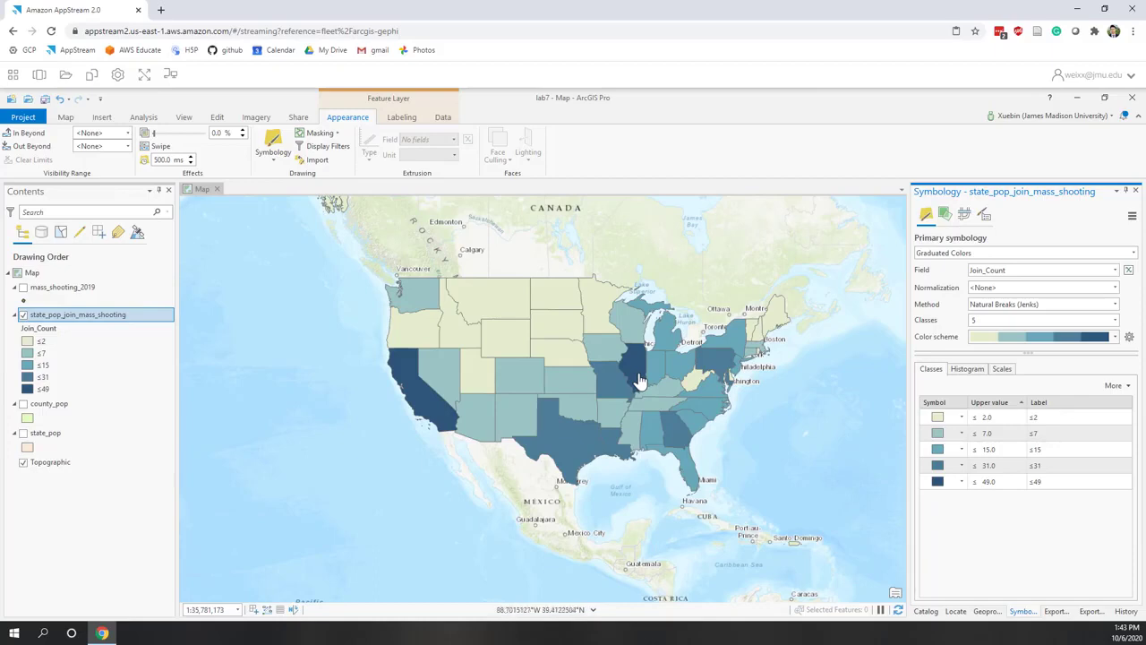
# Create a scatter plot matrix for state_pop_join_mass_shooting from Join_Count, Total Population, Killed and Injured
pyautogui.rightClick(82, 319)
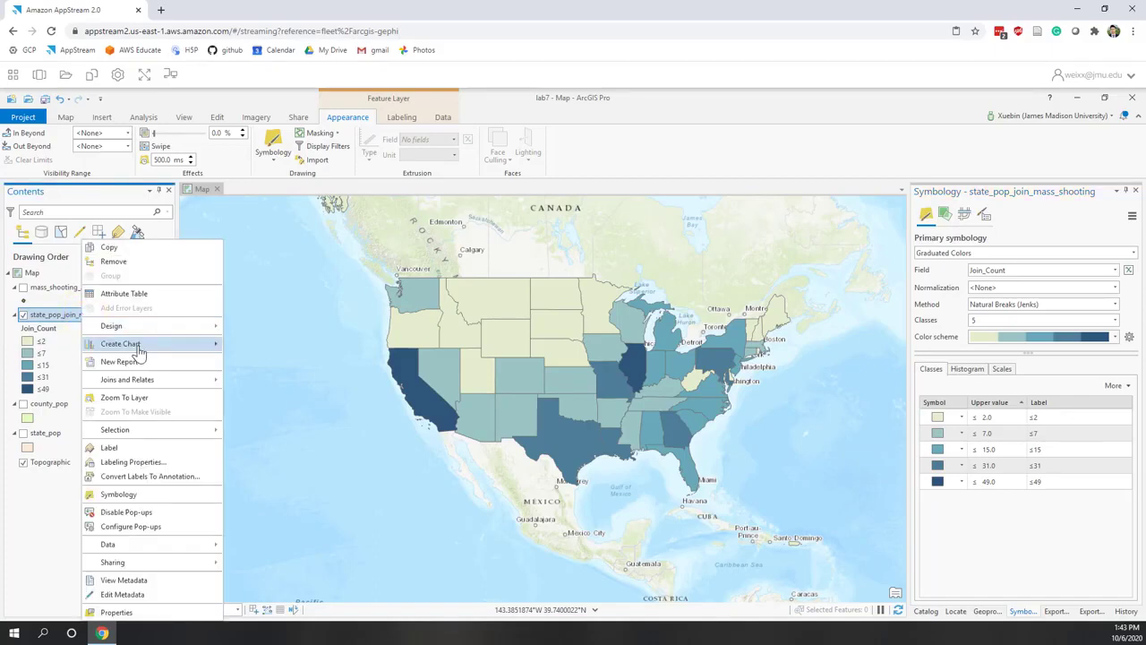
pyautogui.moveTo(139, 347)
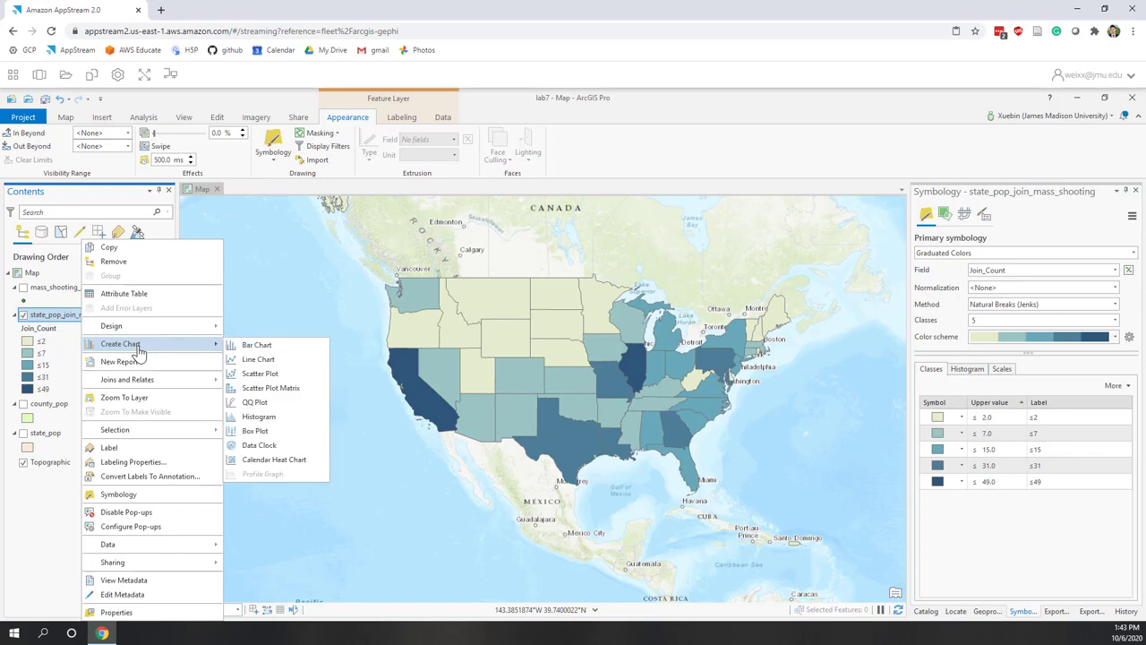
pyautogui.click(275, 395)
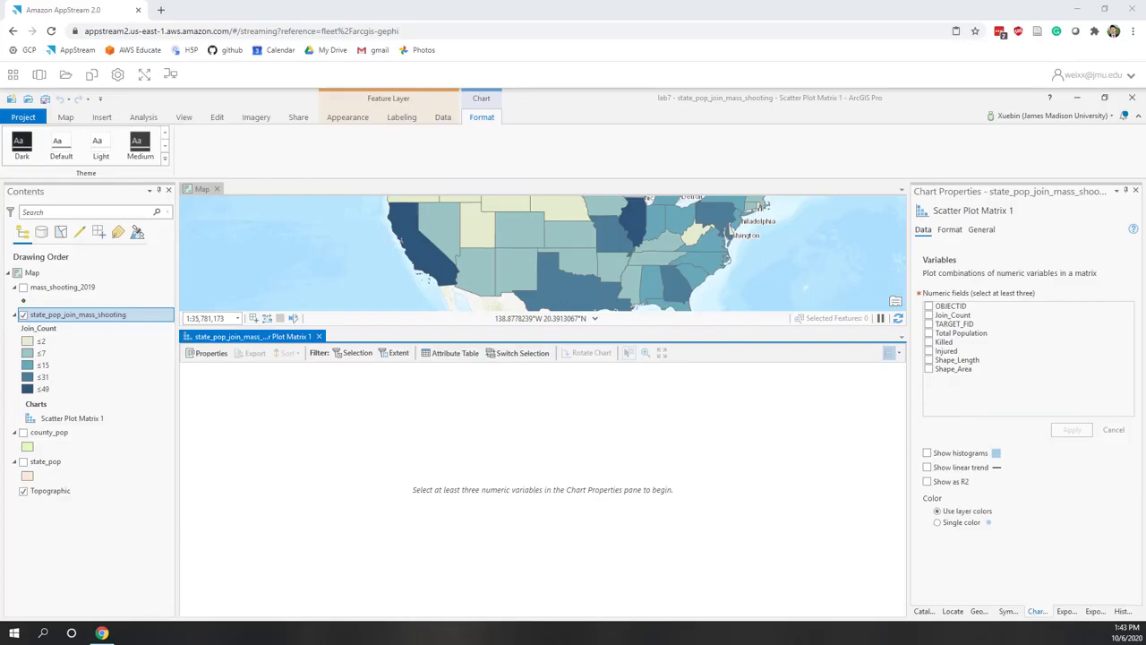
pyautogui.click(929, 334)
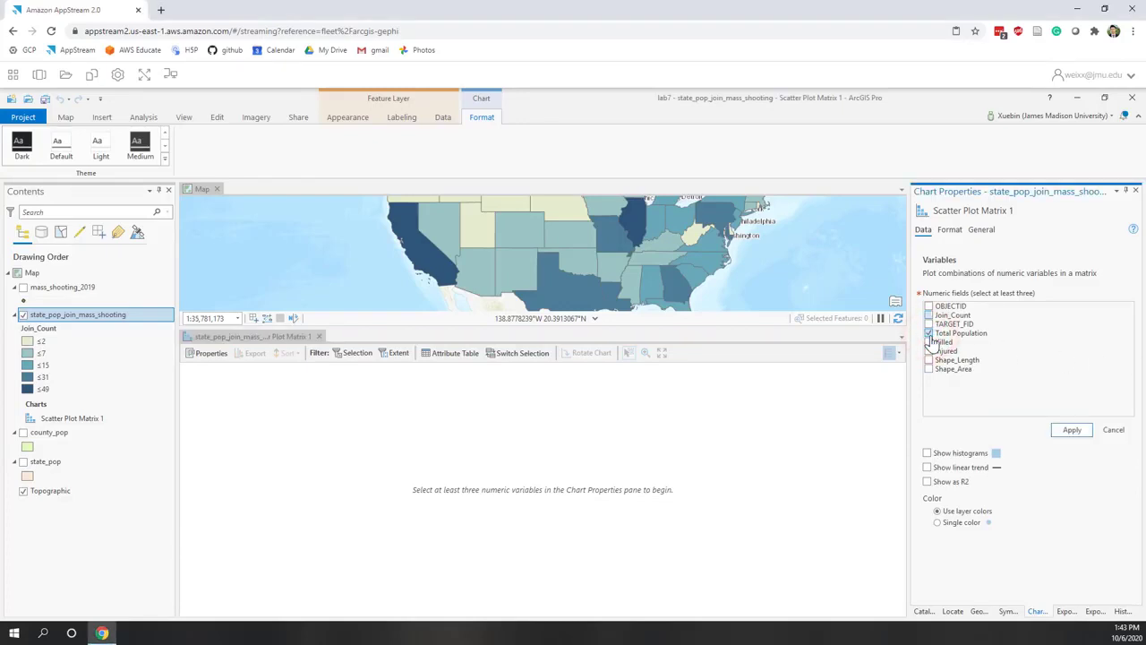
pyautogui.click(928, 316)
pyautogui.click(929, 343)
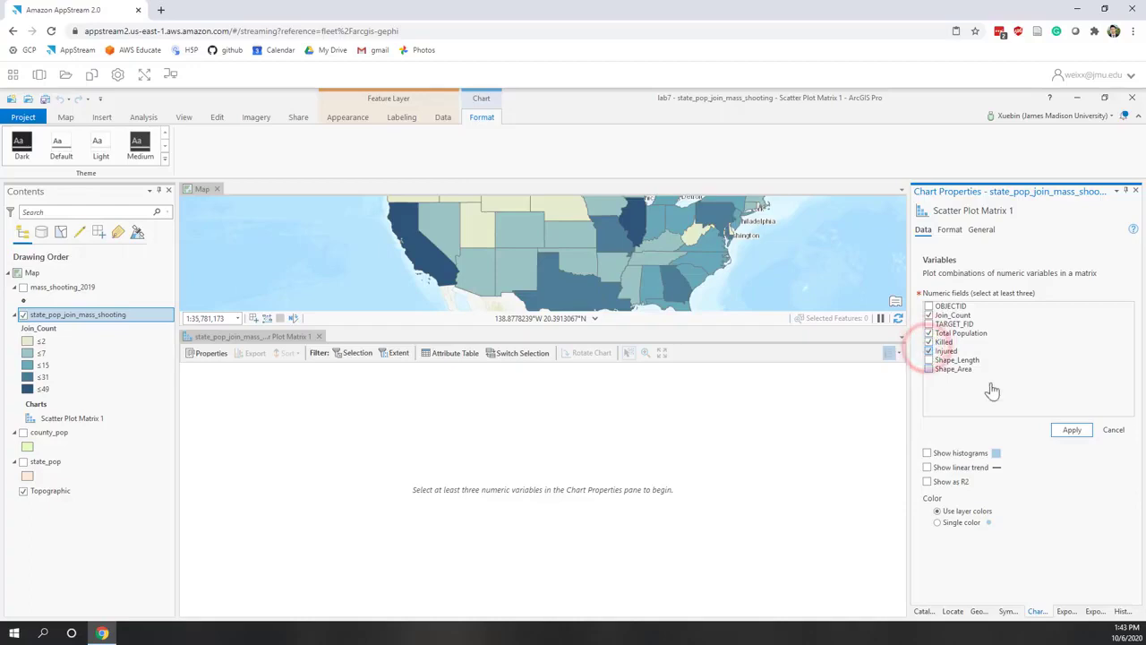
pyautogui.click(1074, 431)
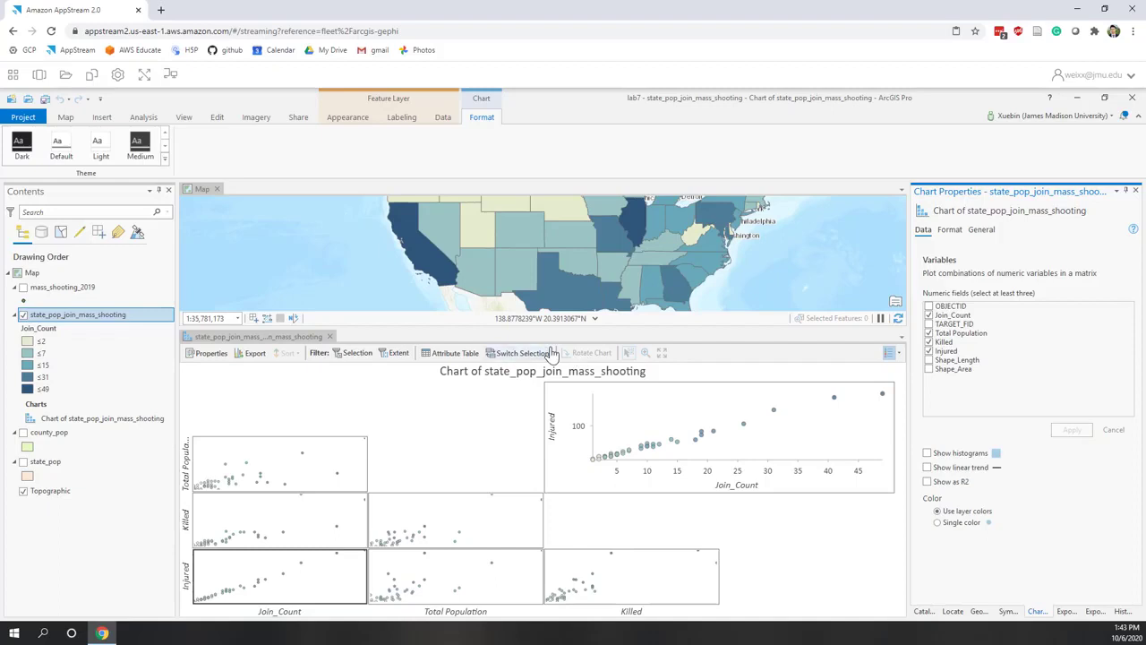
# Compare the variable pairs as R2 values in the scatter plot matrix, and close the chart with the R2 display off again
pyautogui.click(928, 483)
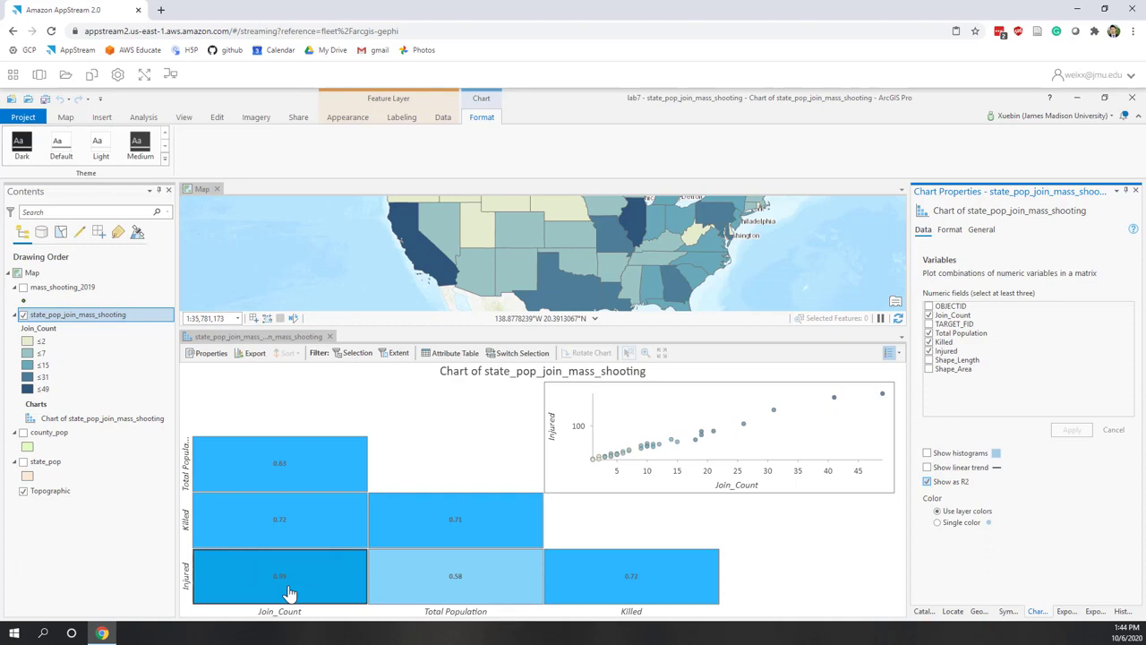
pyautogui.moveTo(289, 594)
pyautogui.moveTo(464, 531)
pyautogui.click(927, 481)
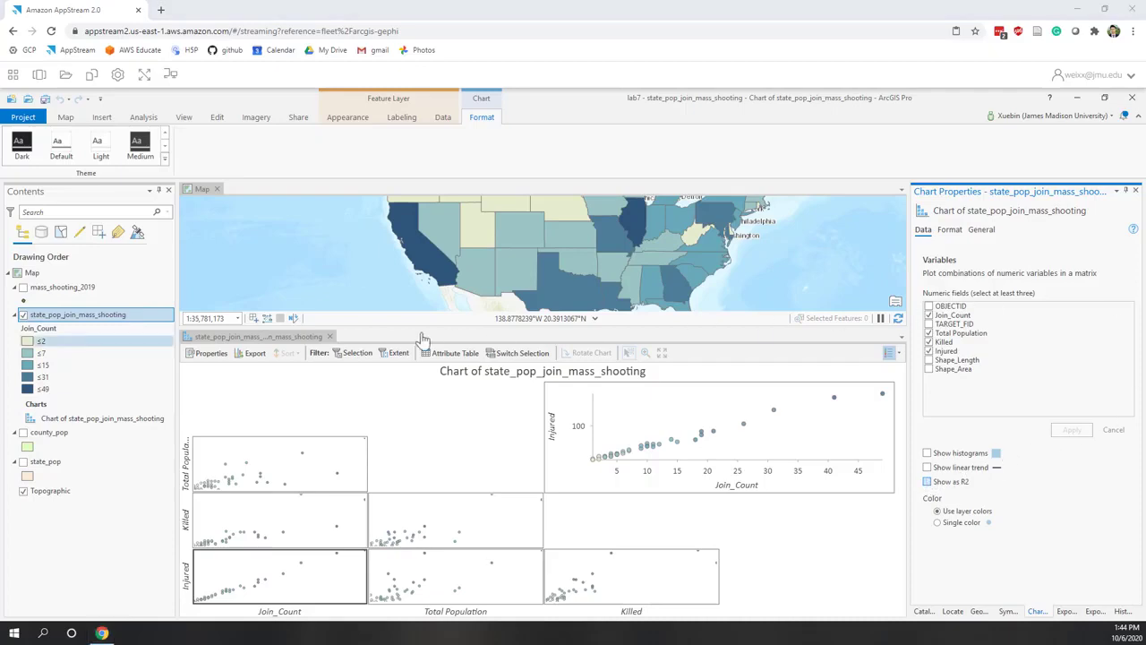
pyautogui.click(330, 337)
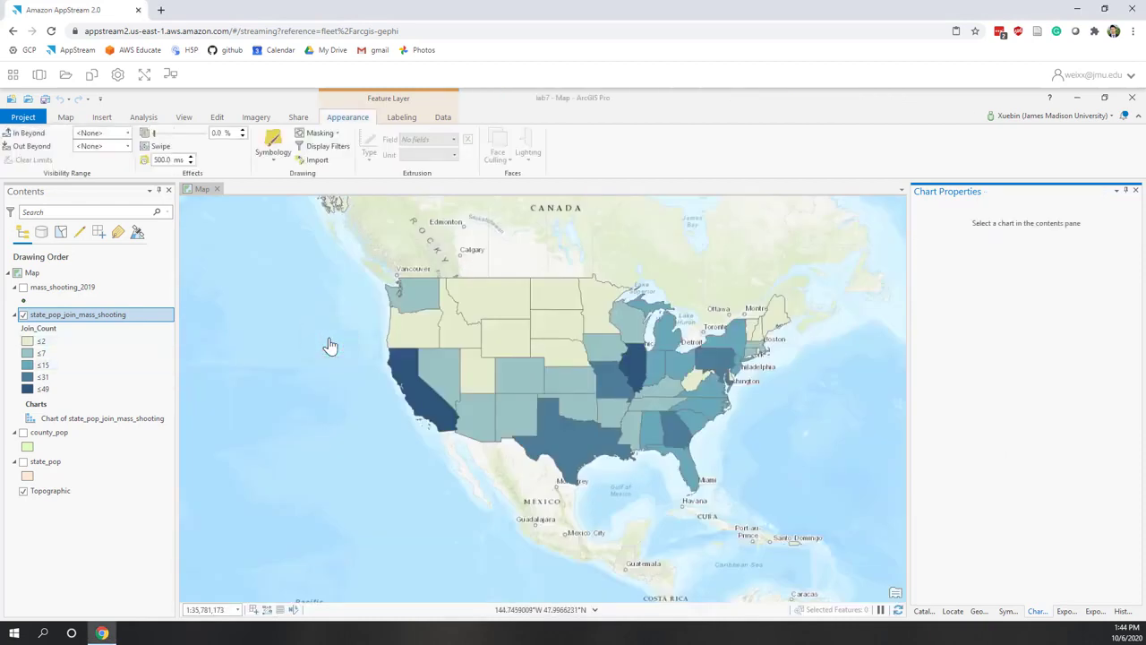
# Set up the Summarize Within tool with state_pop as input polygons and mass_shooting_2019 as input summary features
pyautogui.click(146, 118)
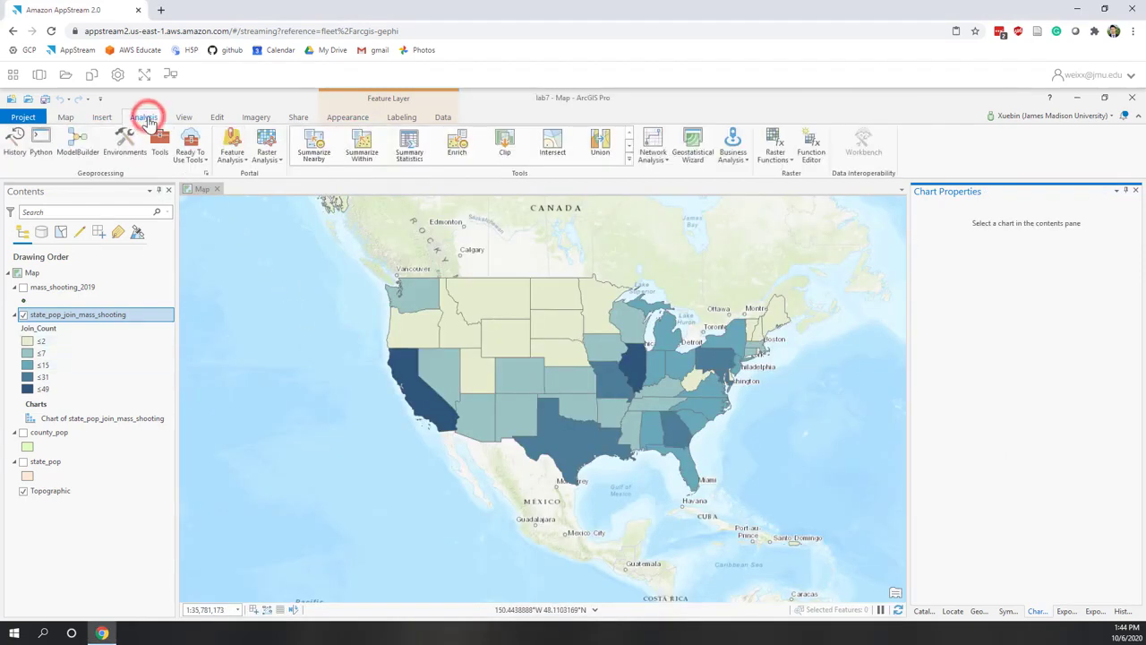
pyautogui.click(630, 160)
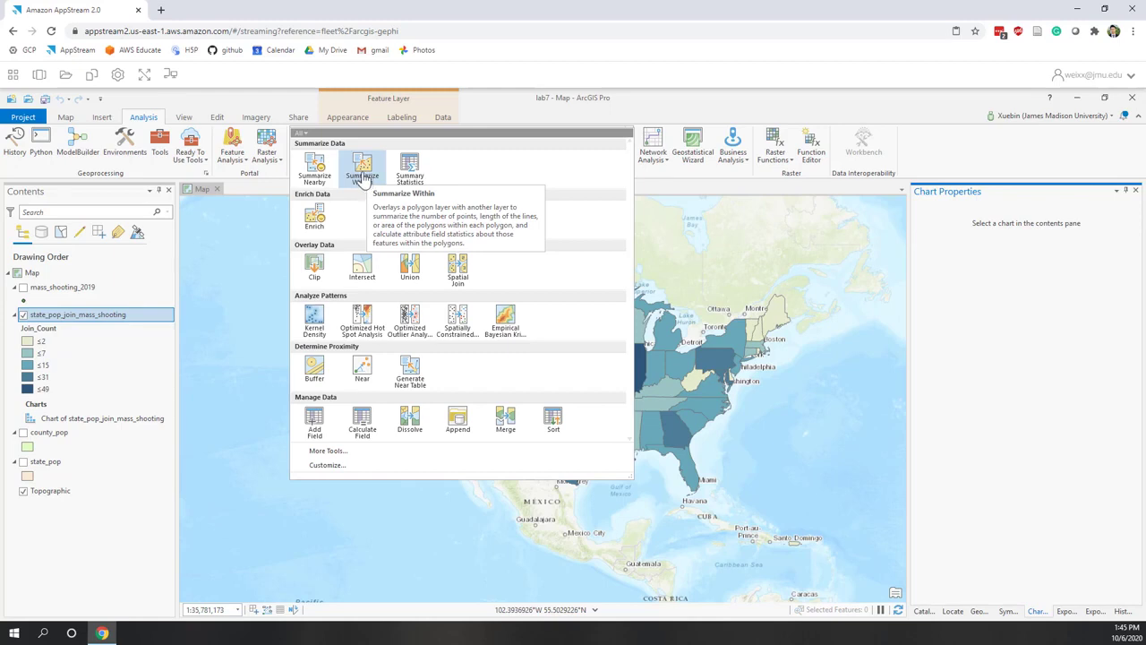
pyautogui.click(360, 176)
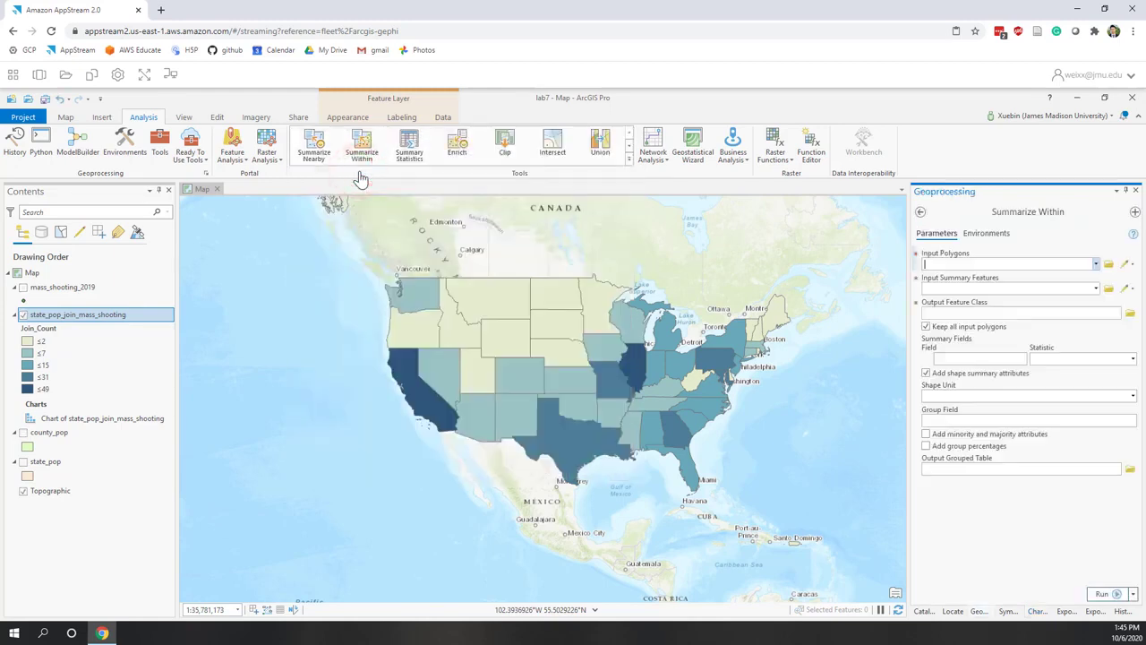
pyautogui.click(1094, 267)
pyautogui.click(1096, 267)
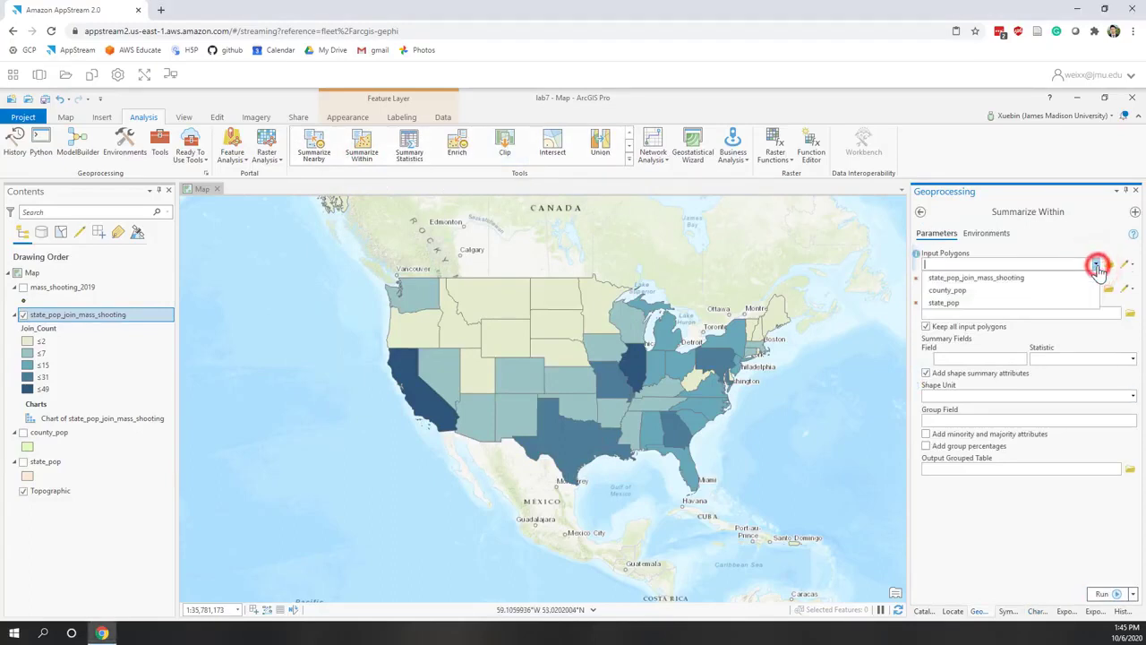
pyautogui.click(955, 302)
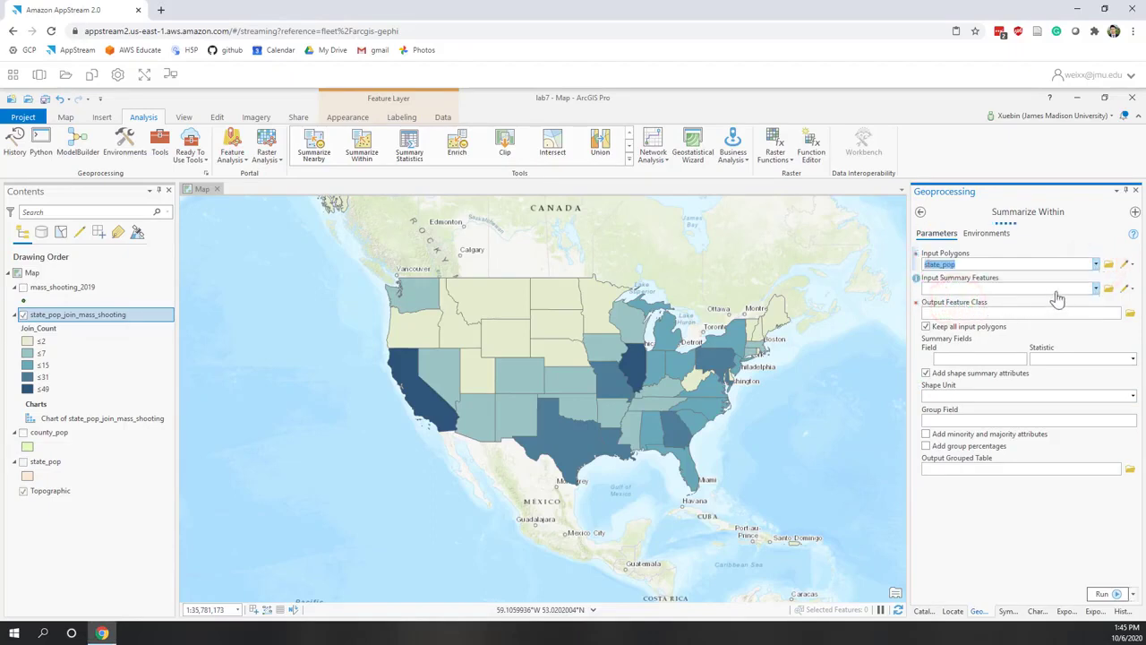
pyautogui.click(1094, 288)
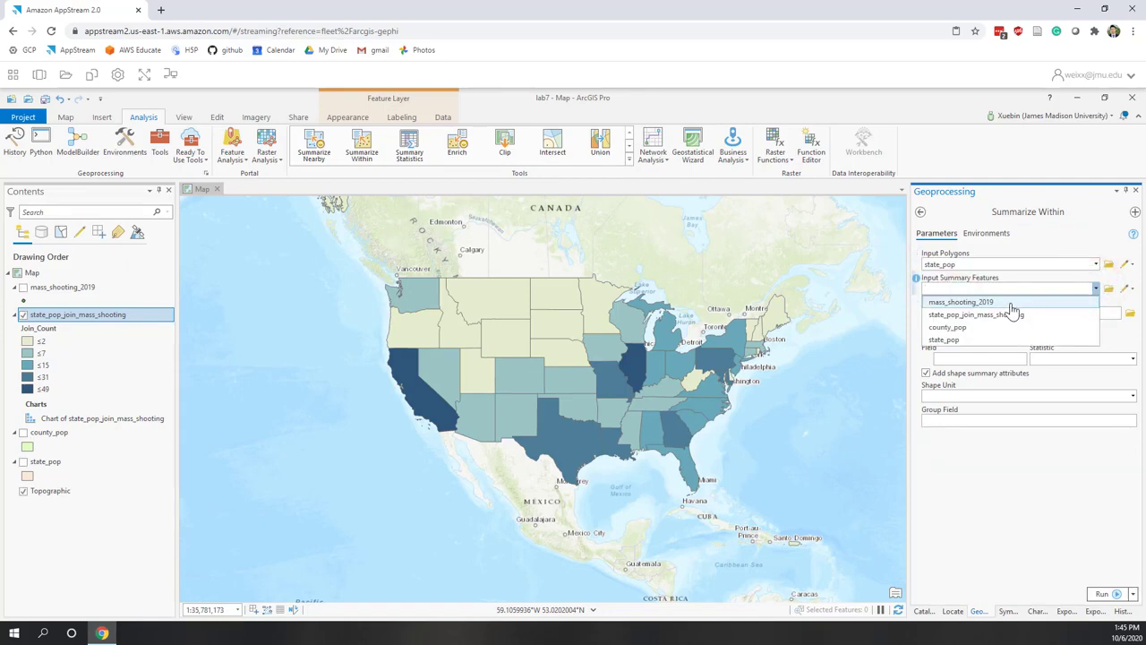
pyautogui.click(1010, 303)
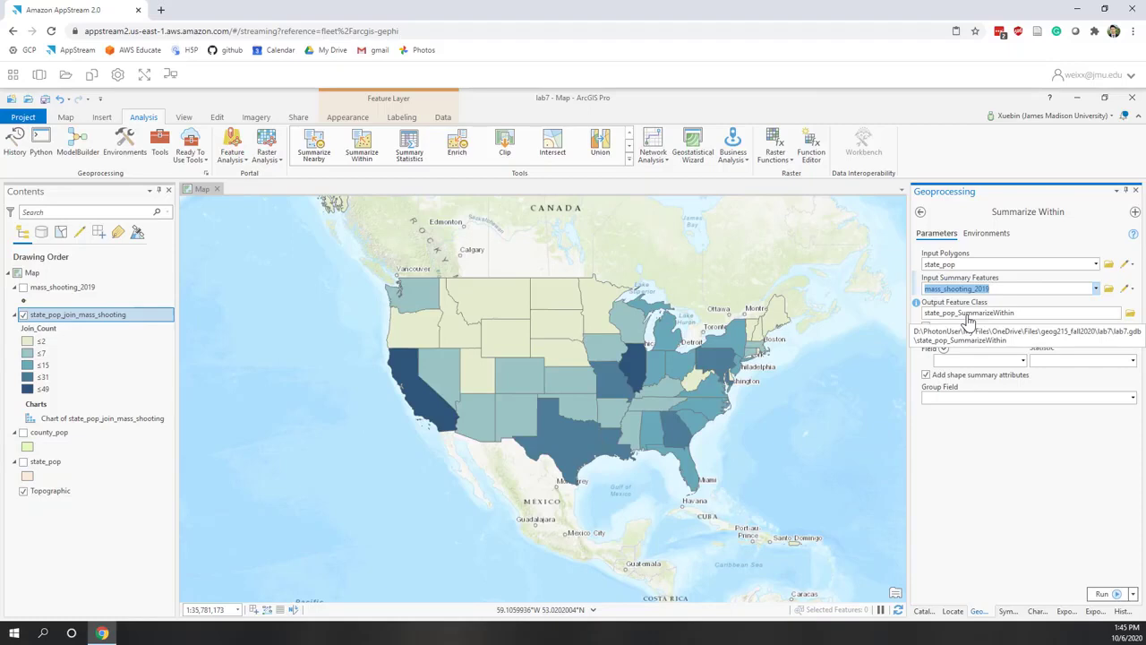
# Name the Summarize Within output feature class state_pop_sum_mass_shooting
pyautogui.moveTo(959, 314); pyautogui.dragTo(993, 314)
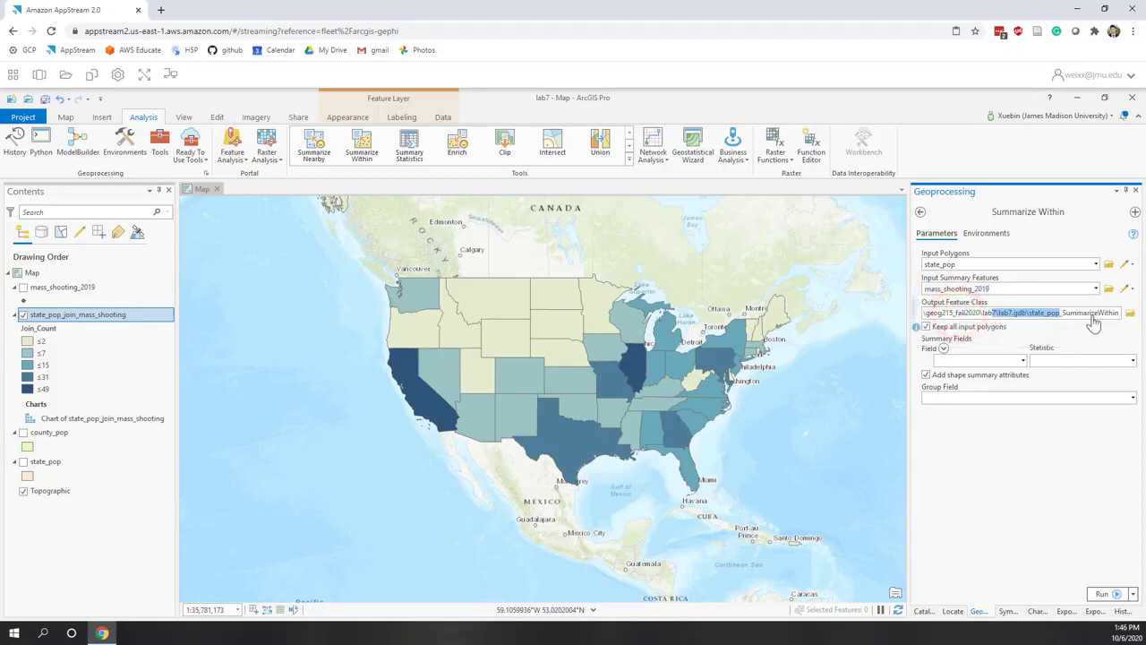
pyautogui.click(1097, 315)
pyautogui.moveTo(1063, 314); pyautogui.dragTo(1117, 320)
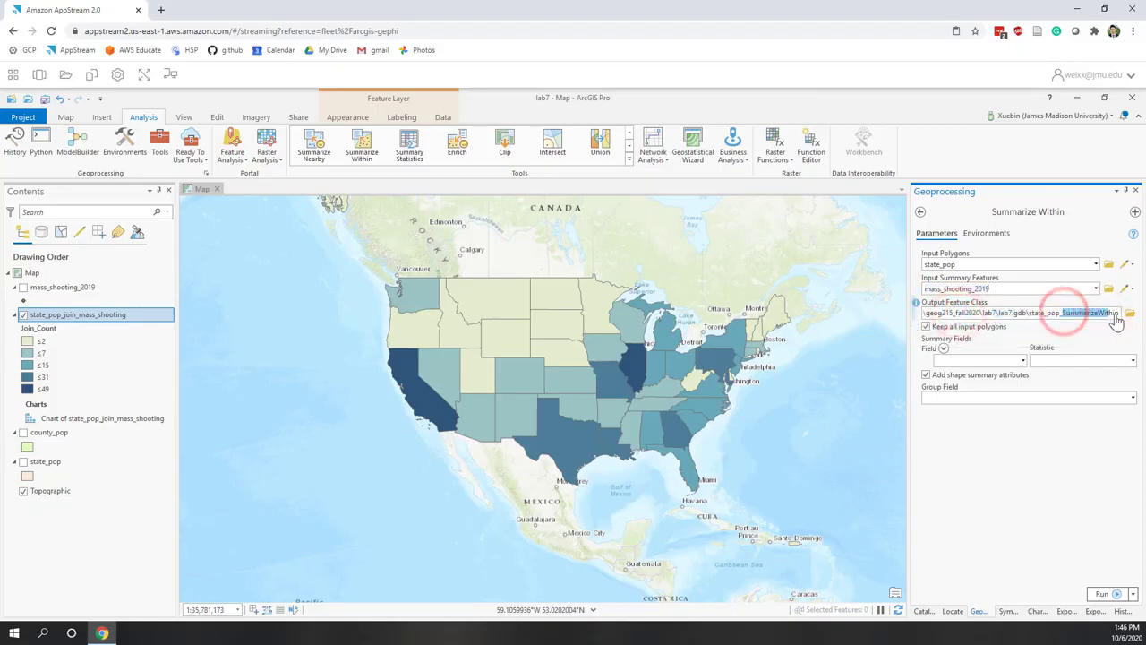
pyautogui.press('BackSpace')
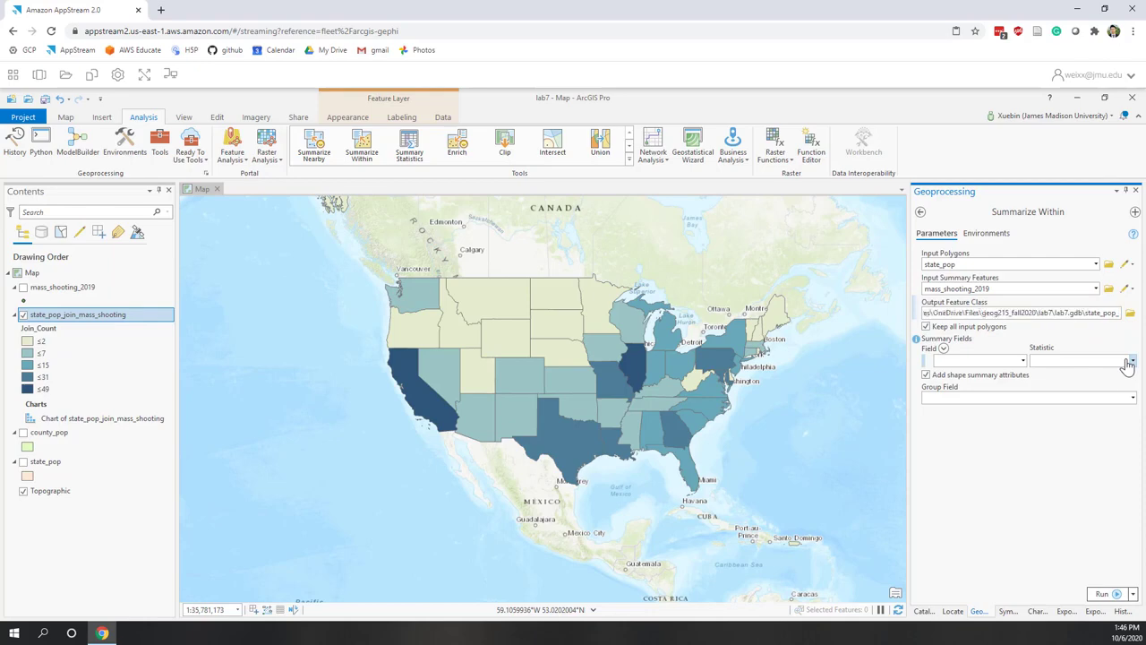
pyautogui.write('sum')
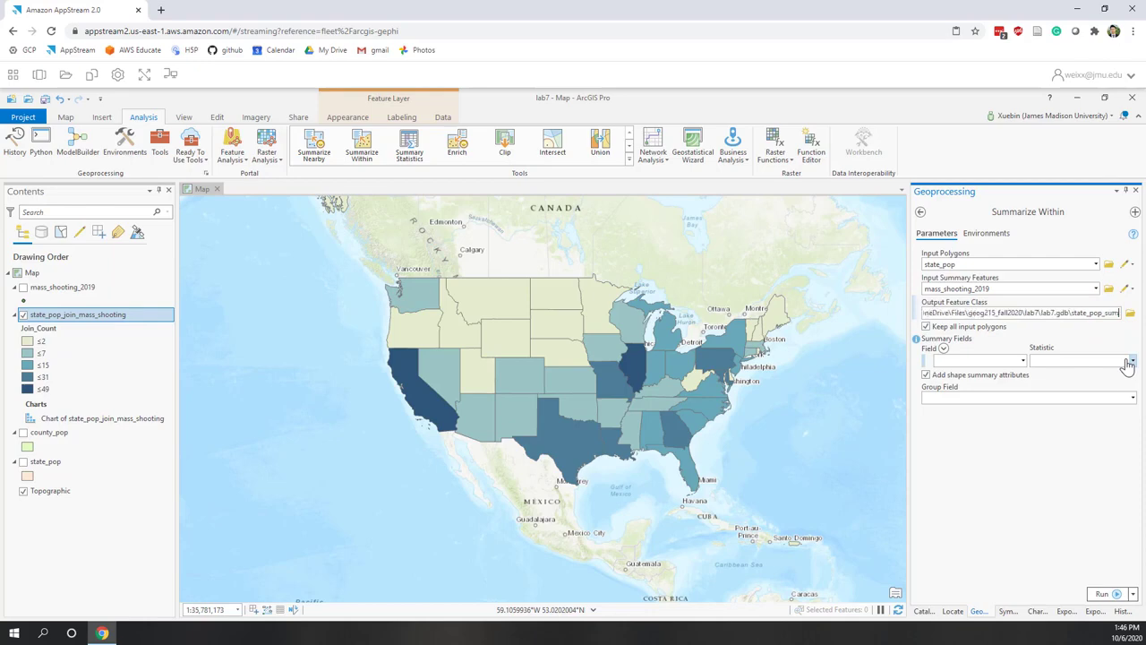
pyautogui.write('_msss')
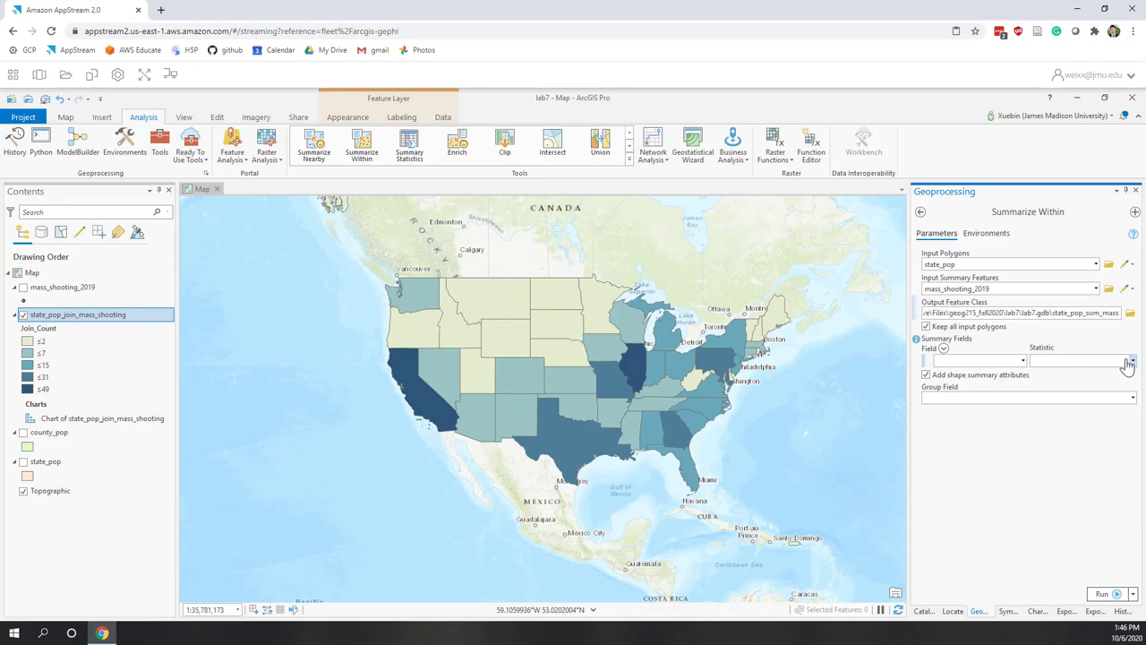
pyautogui.write('_shooting')
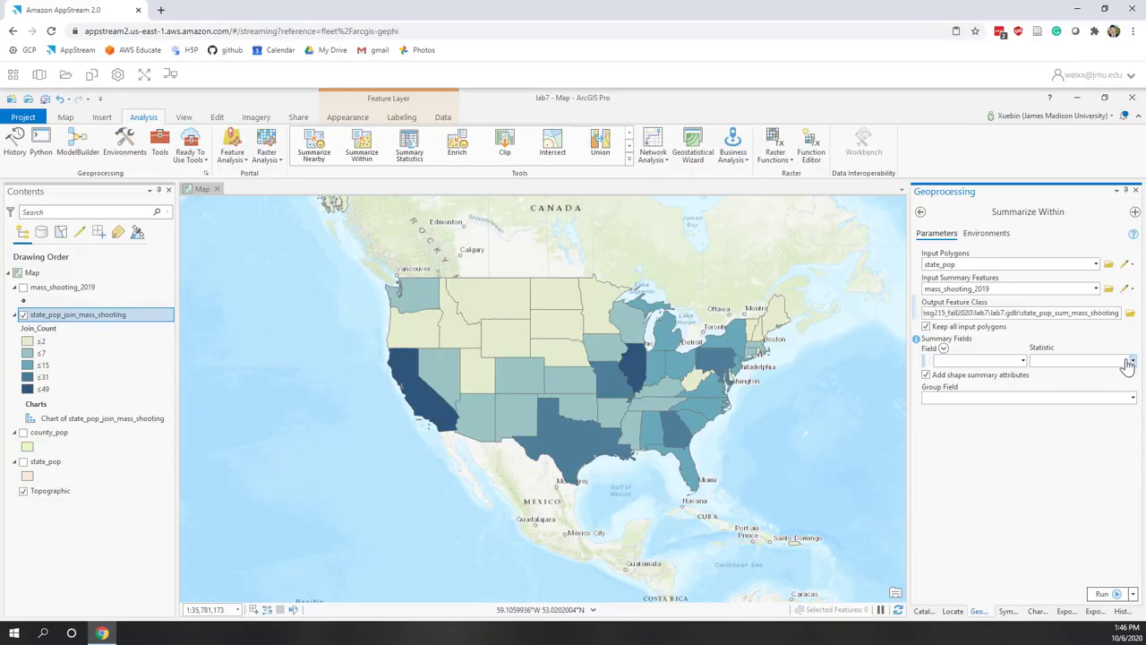
pyautogui.click(988, 524)
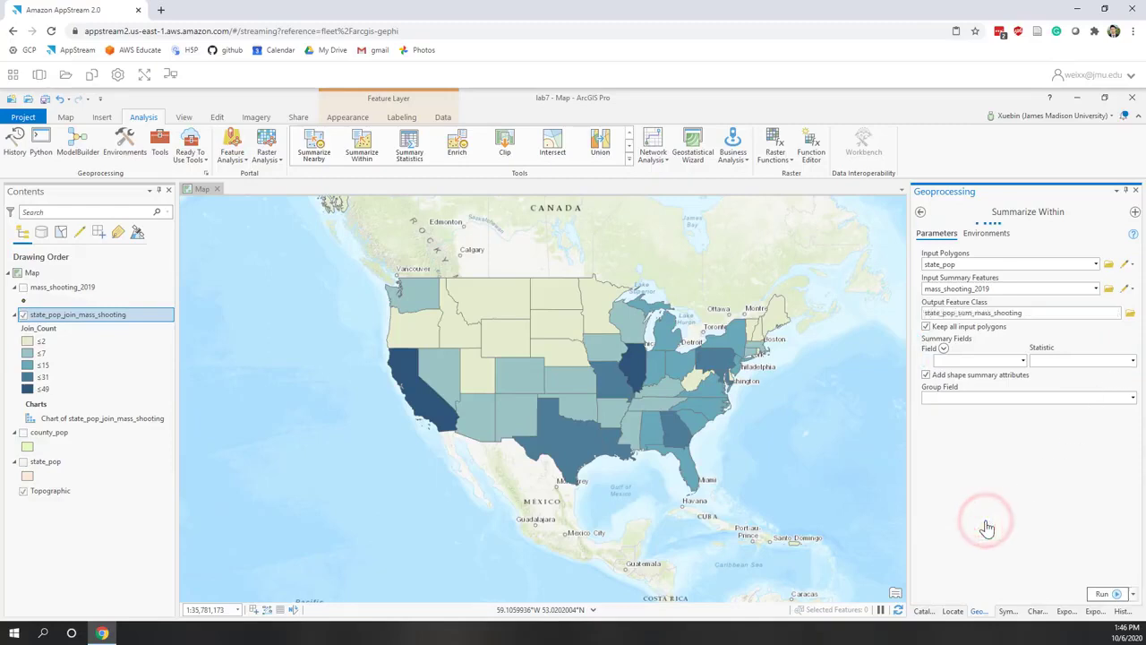
# Add Killed and Injured as summary fields, each with the Sum statistic, and run Summarize Within
pyautogui.click(1023, 361)
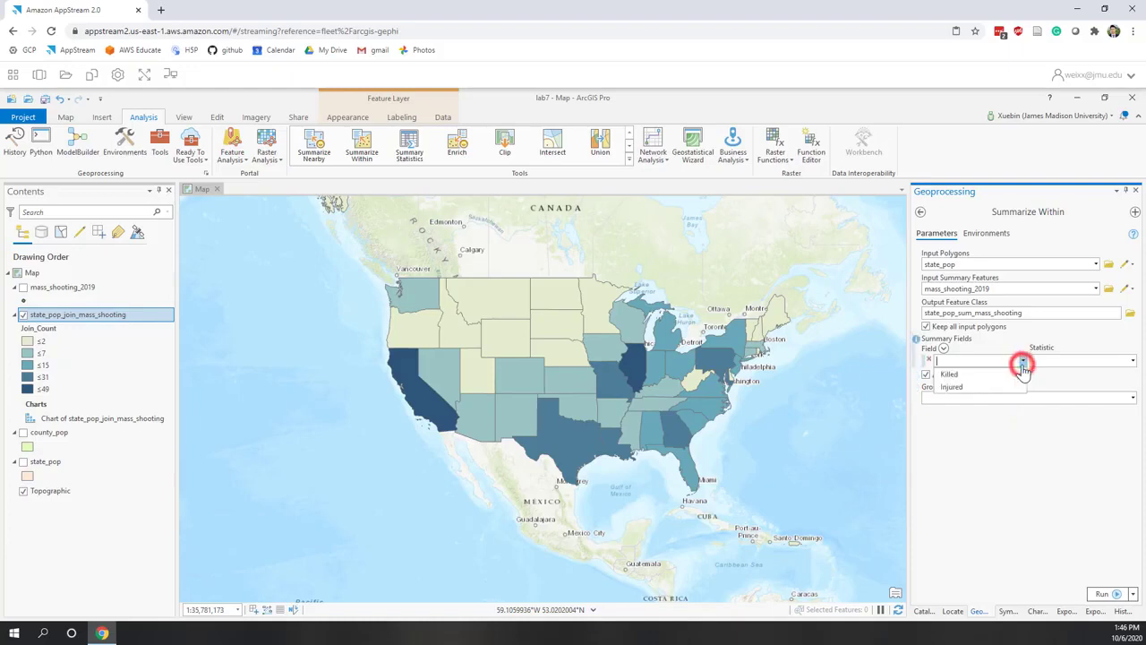
pyautogui.click(974, 376)
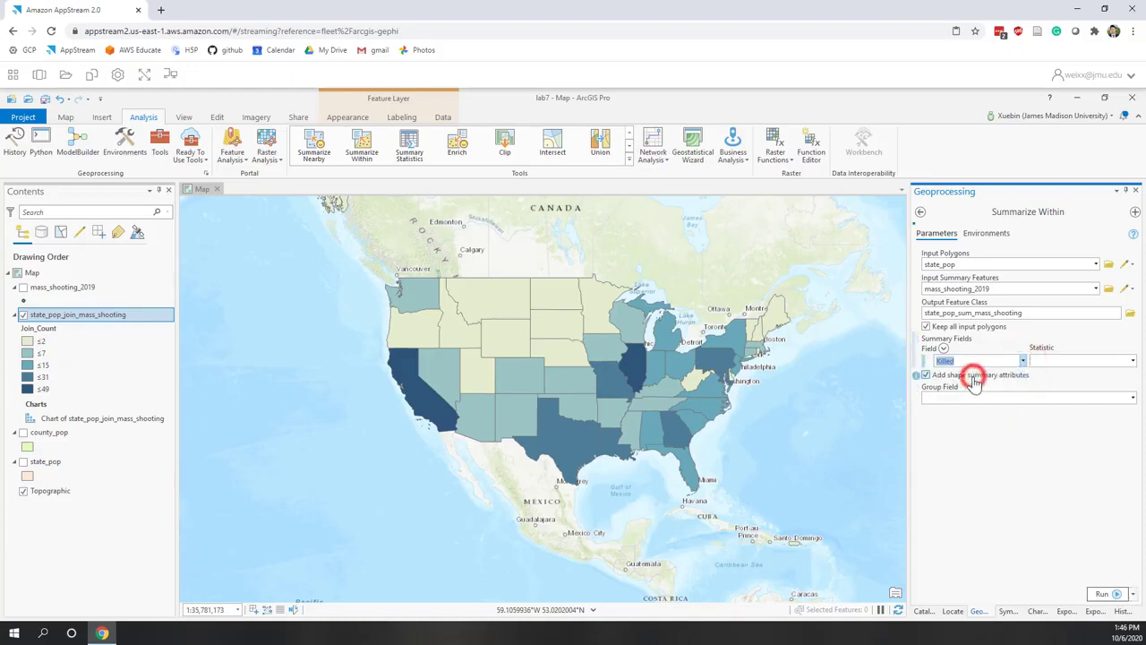
pyautogui.click(1133, 361)
pyautogui.click(1050, 376)
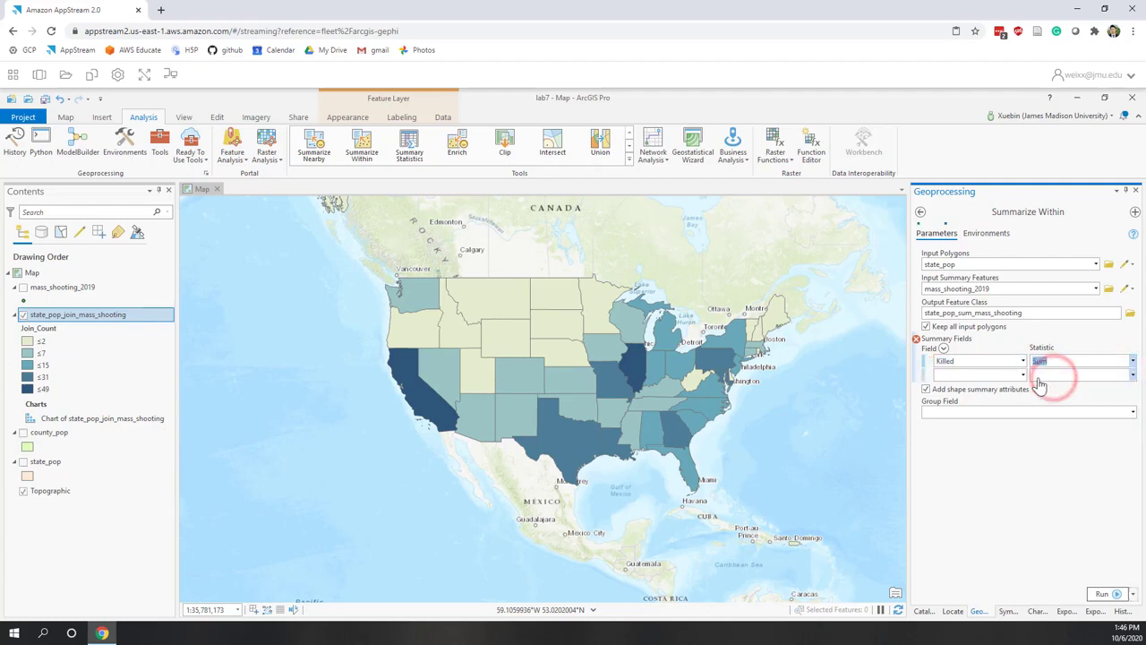
pyautogui.click(1023, 375)
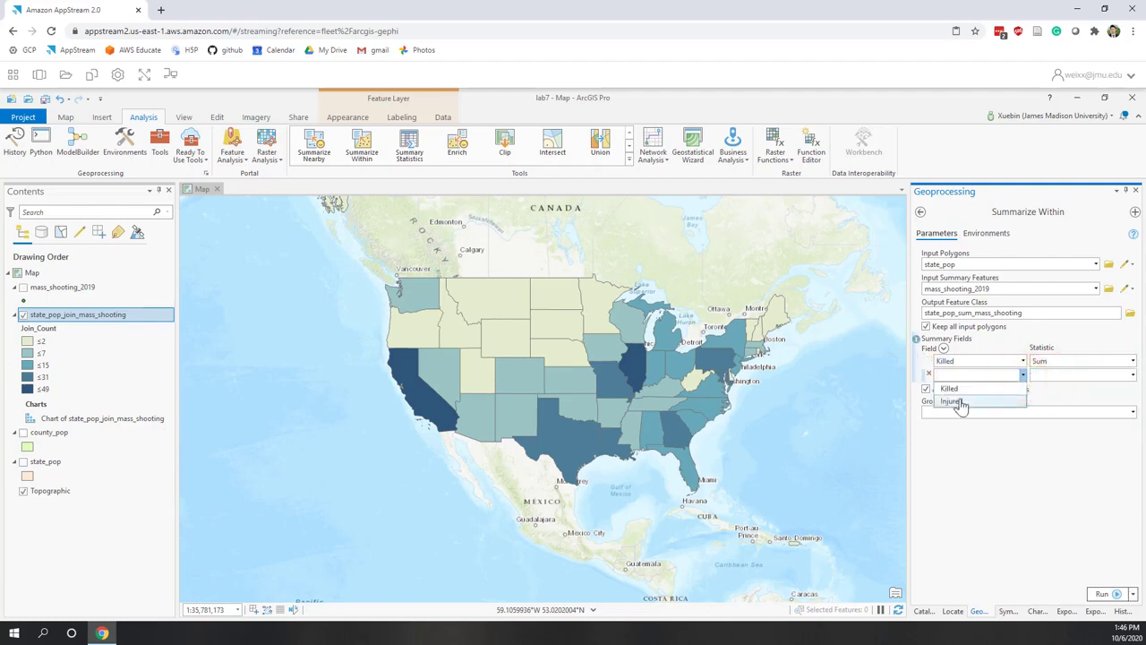
pyautogui.click(958, 401)
pyautogui.click(1133, 376)
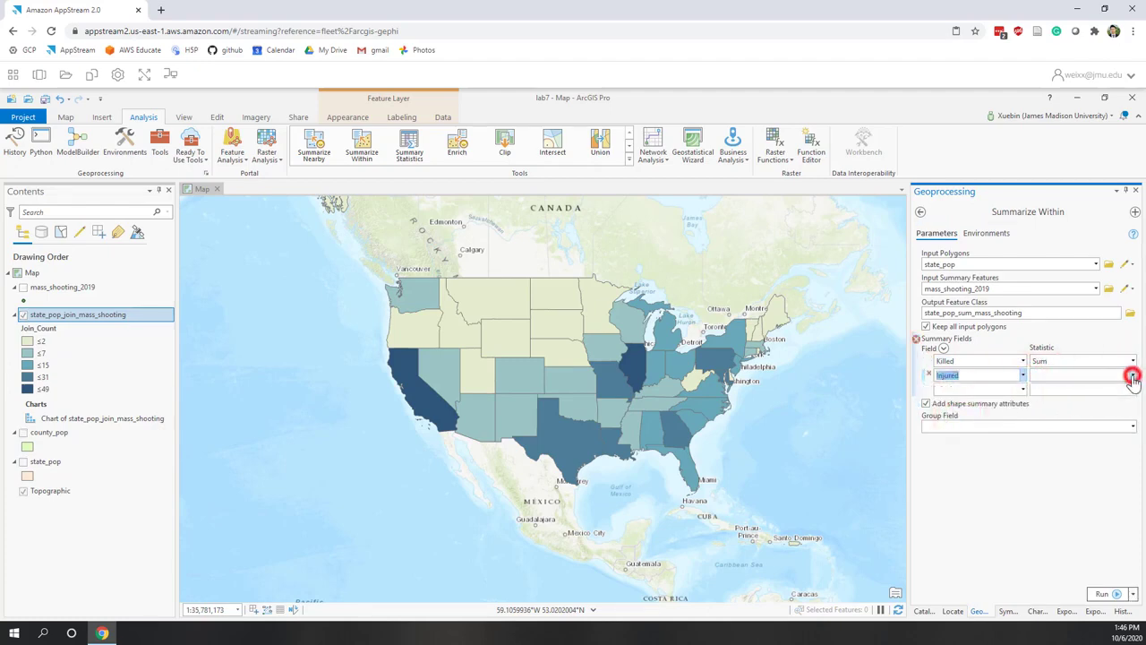
pyautogui.click(1057, 389)
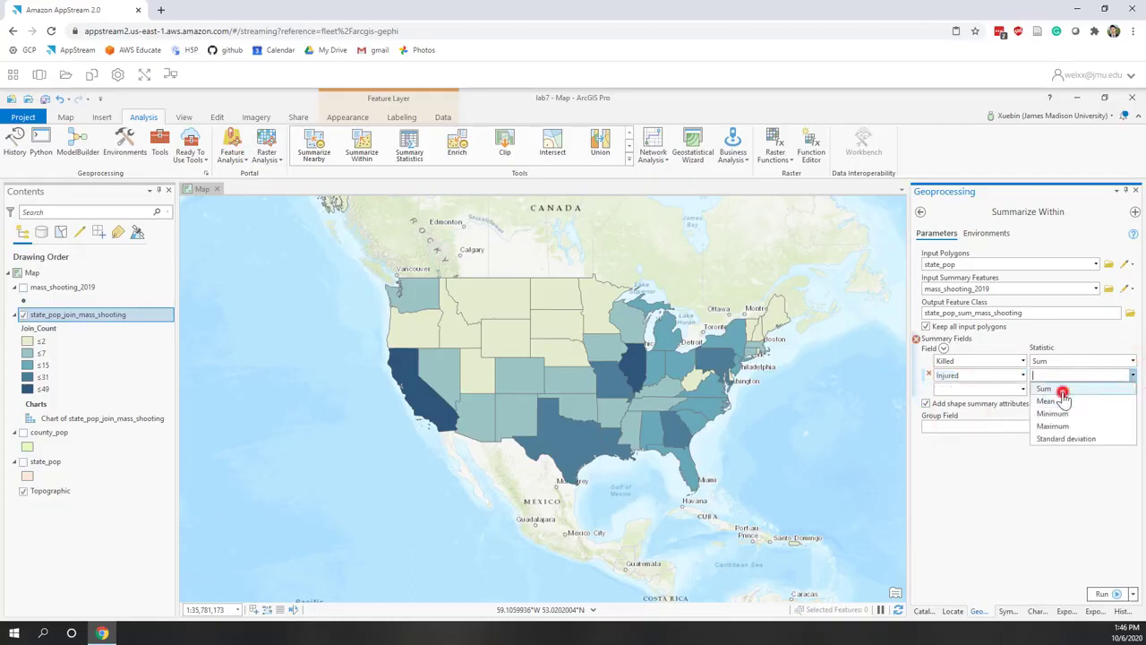
pyautogui.click(954, 501)
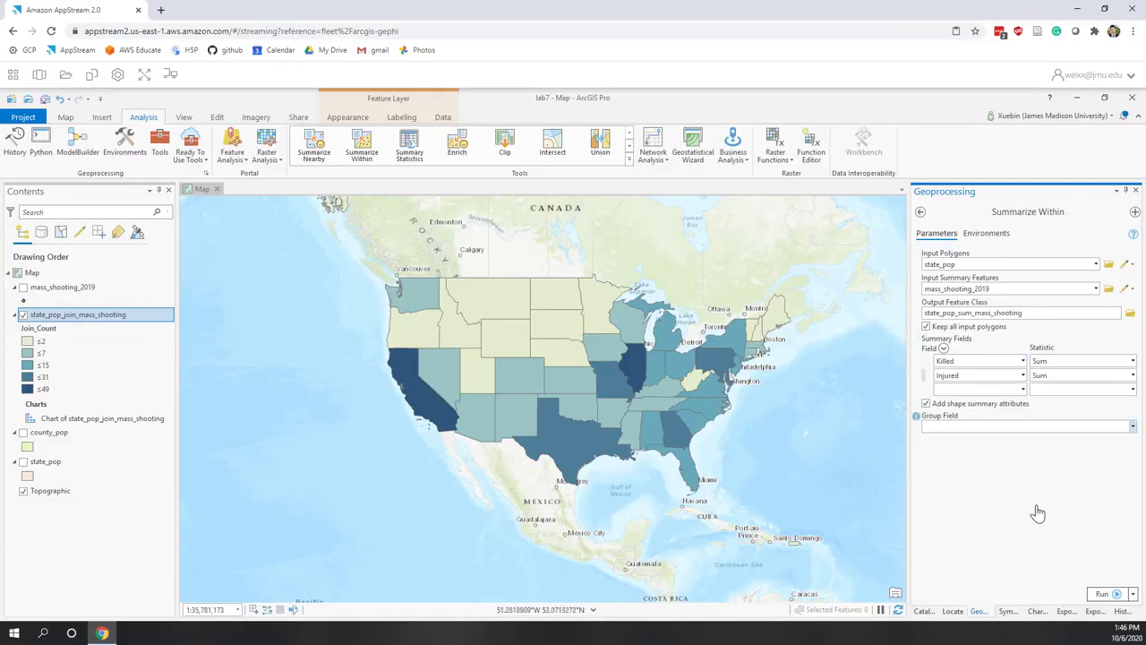
pyautogui.click(1102, 596)
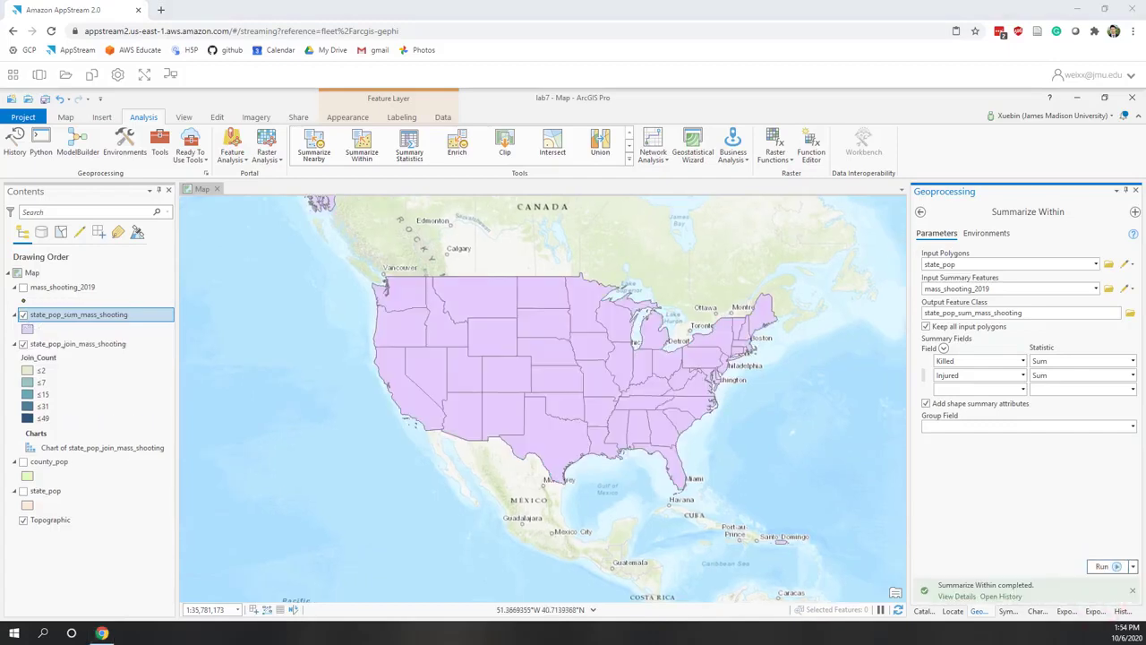
# Review the details of the Summarize Within run, including its elapsed time and parameters, and close them
pyautogui.click(980, 483)
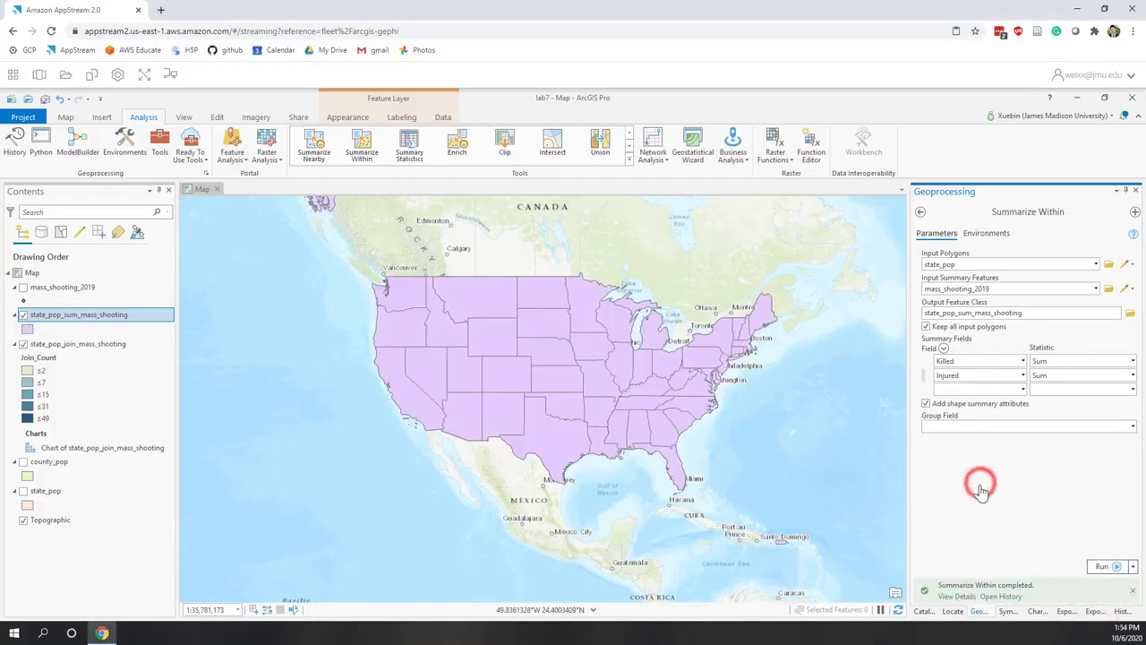
pyautogui.click(957, 597)
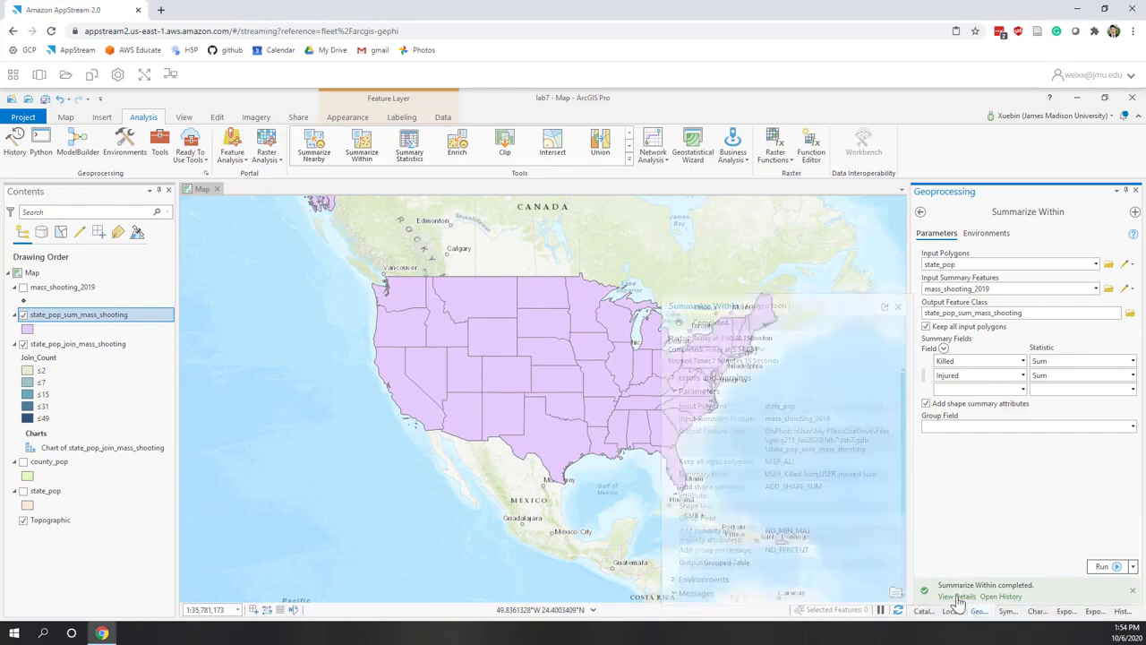
pyautogui.click(957, 597)
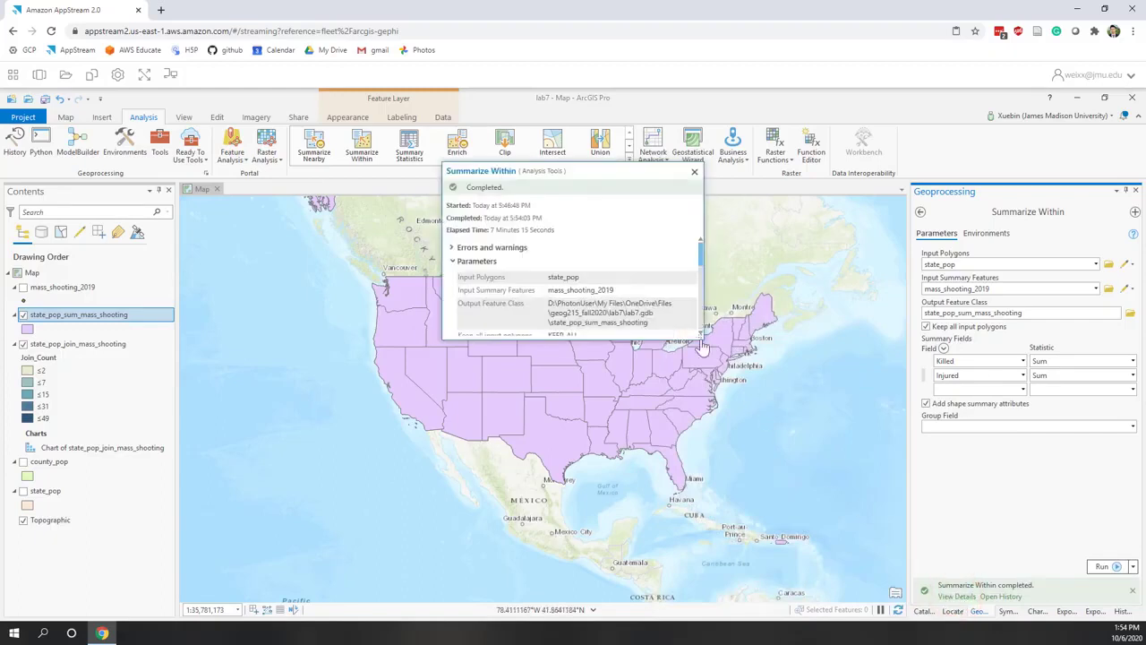
pyautogui.moveTo(703, 348); pyautogui.dragTo(732, 552)
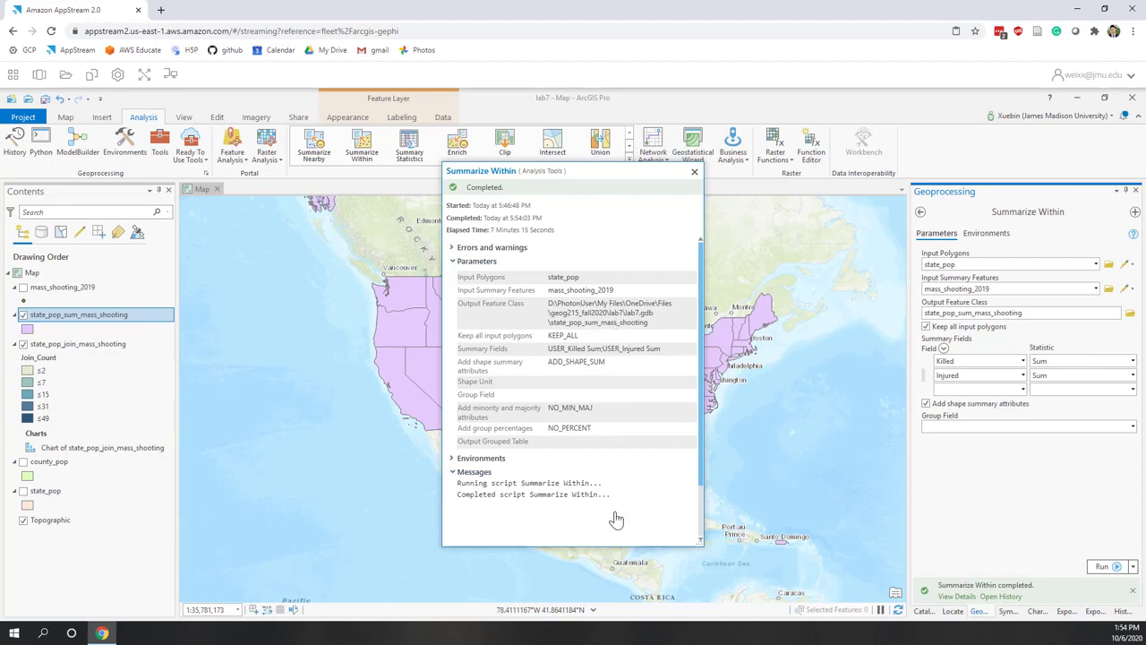
pyautogui.click(491, 230)
pyautogui.moveTo(492, 230); pyautogui.dragTo(524, 231)
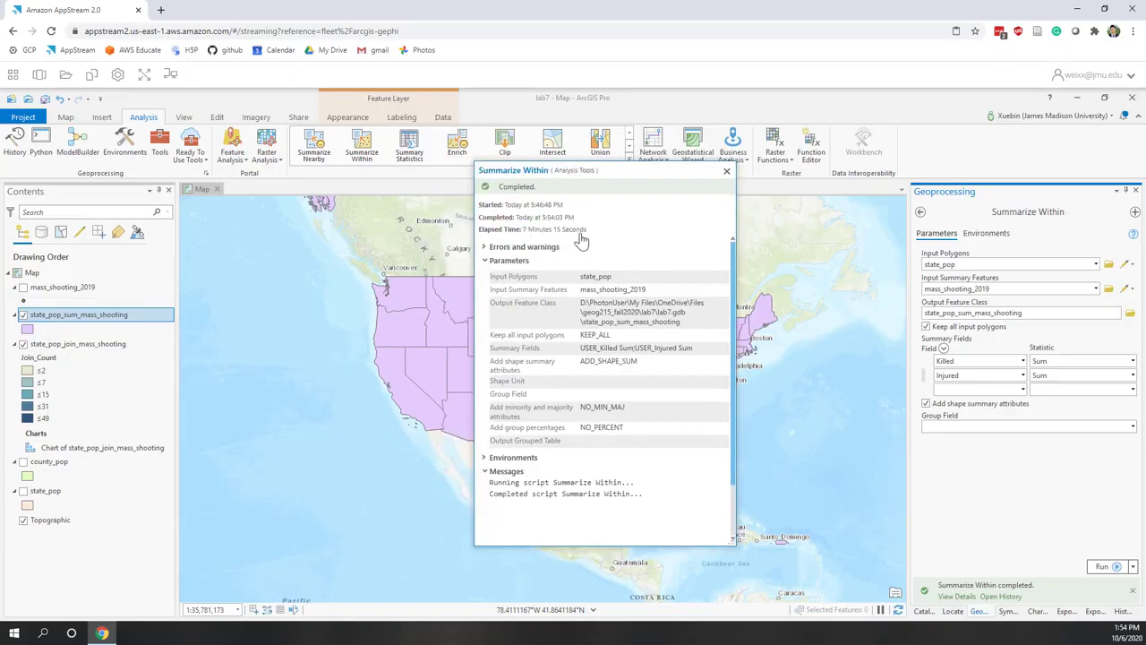
pyautogui.click(727, 171)
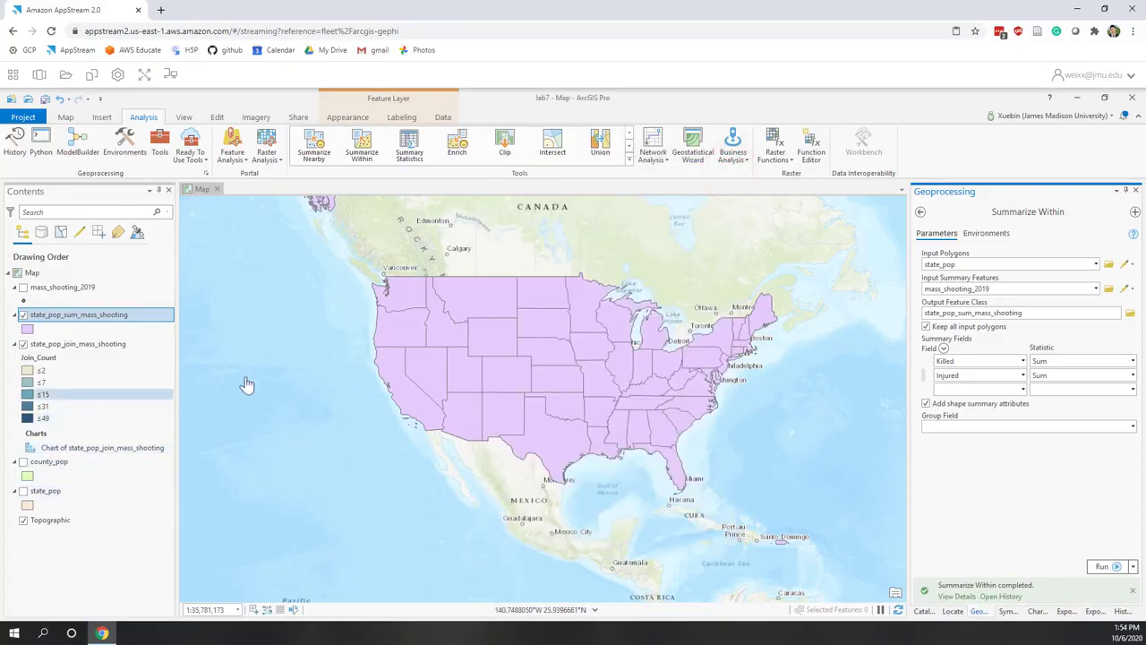
# Hide state_pop_join_mass_shooting and examine the point count and the Killed and Injured sums in the attribute table of state_pop_sum_mass_shooting
pyautogui.click(23, 344)
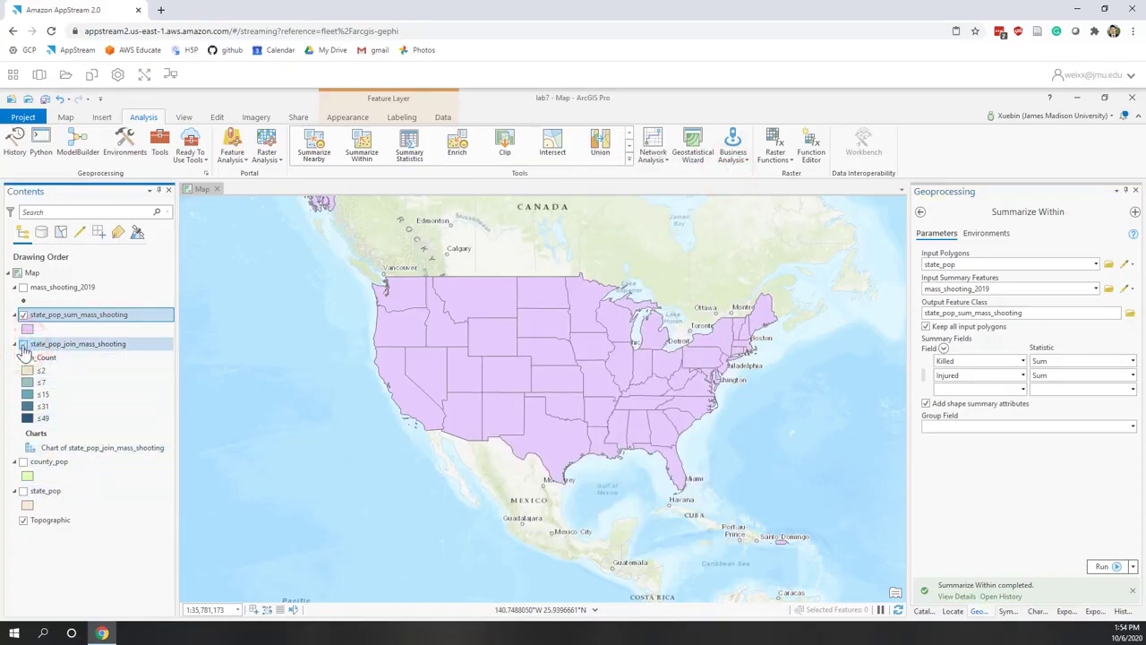
pyautogui.rightClick(85, 317)
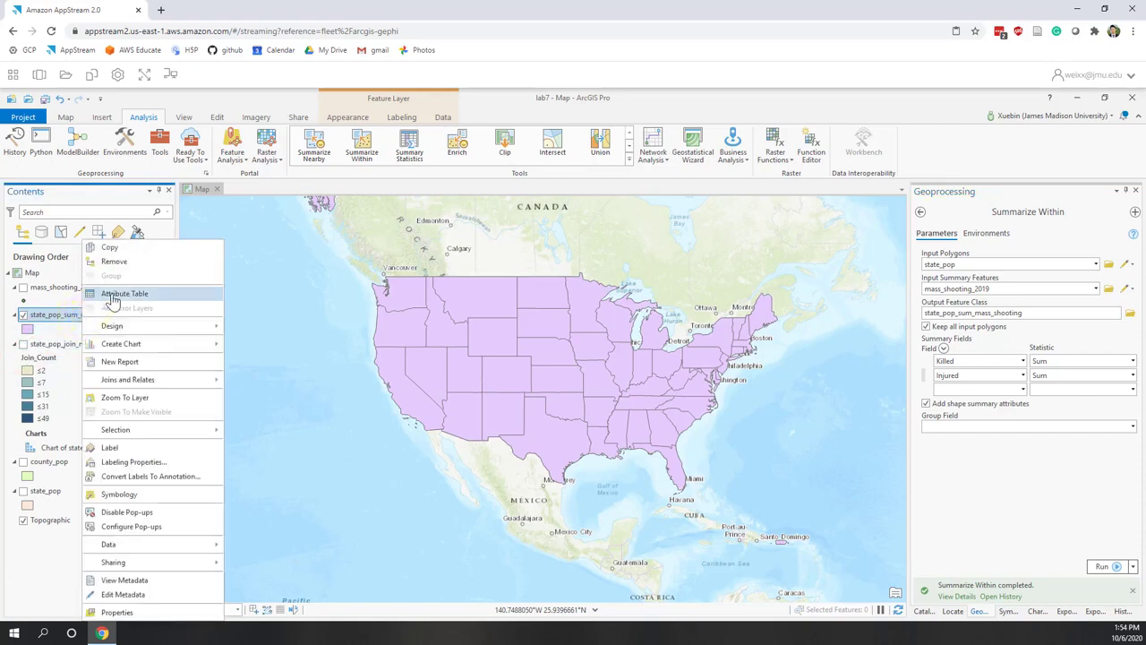
pyautogui.click(113, 297)
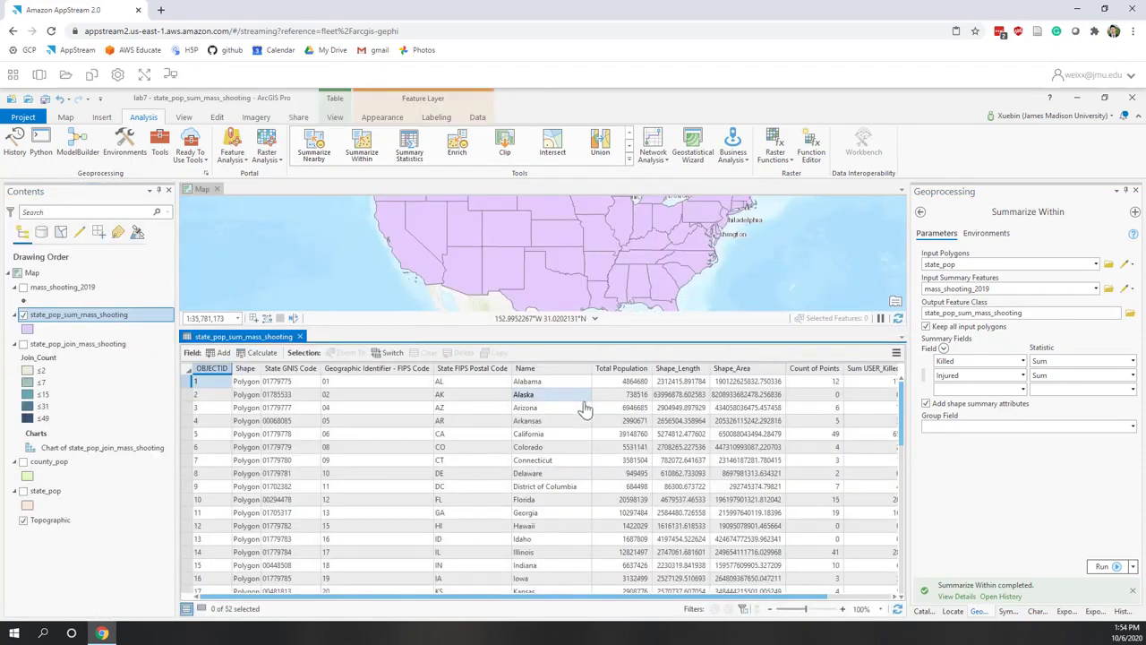
pyautogui.moveTo(671, 594); pyautogui.dragTo(800, 605)
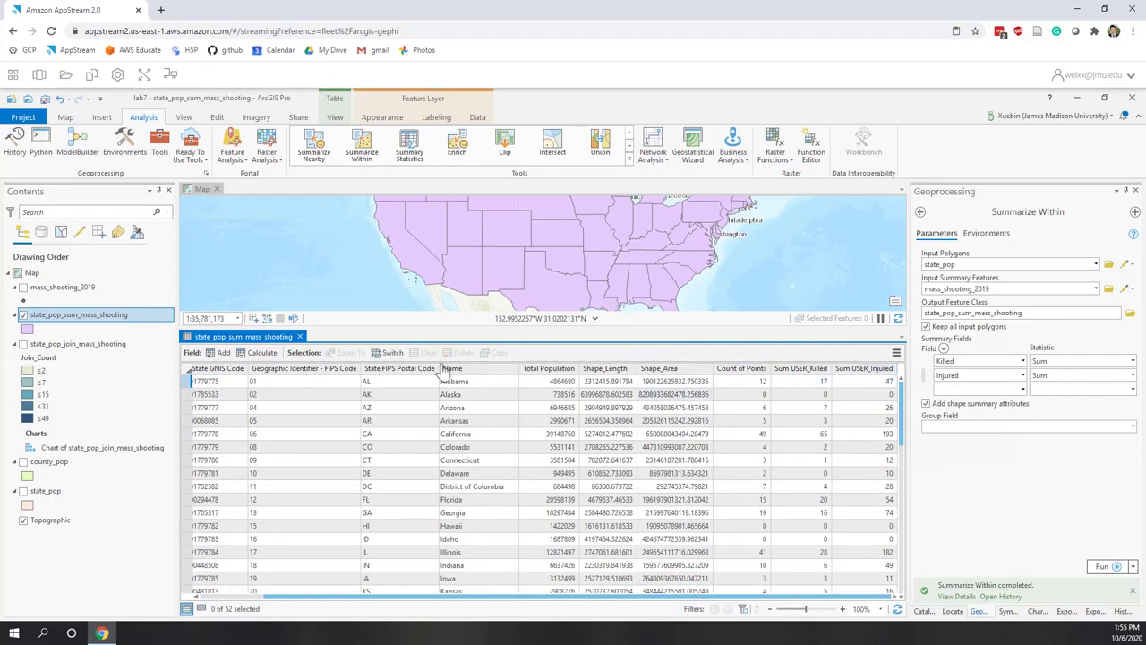
# Show the state_pop_join_mass_shooting layer again and close the attribute table of state_pop_sum_mass_shooting
pyautogui.click(20, 348)
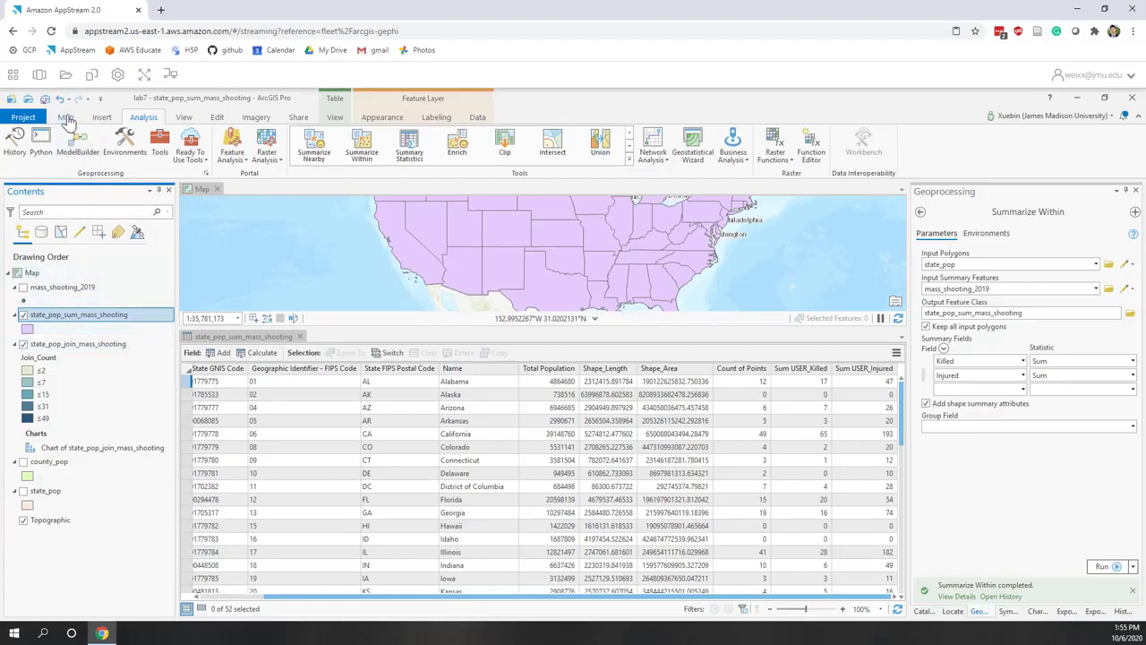
pyautogui.click(66, 118)
pyautogui.click(90, 158)
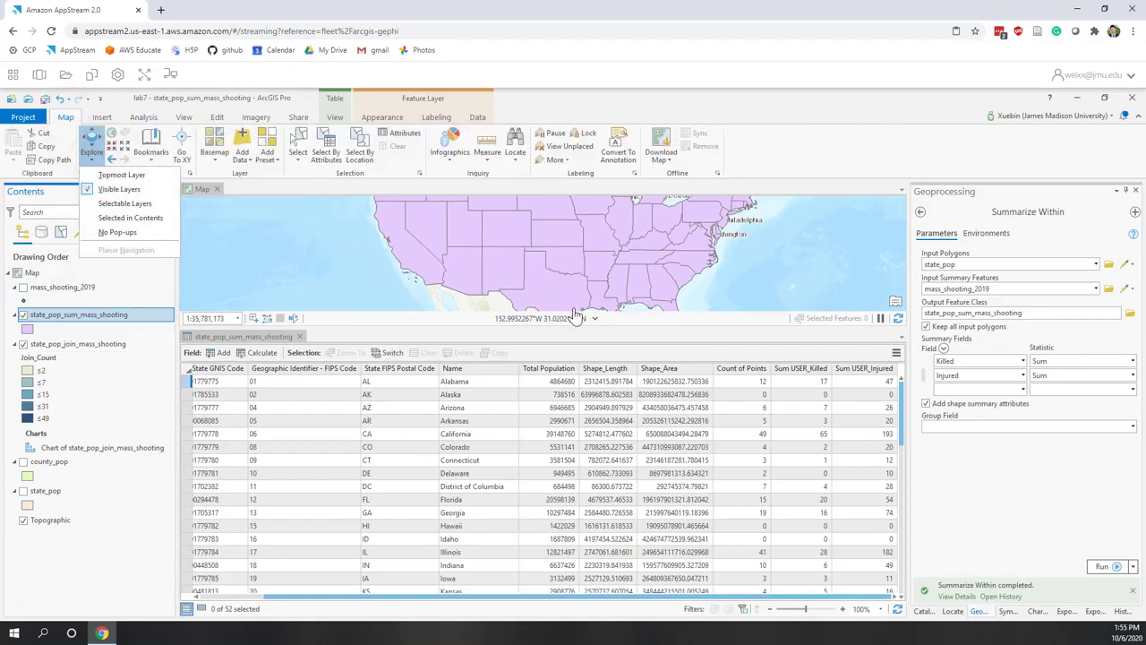
pyautogui.click(301, 338)
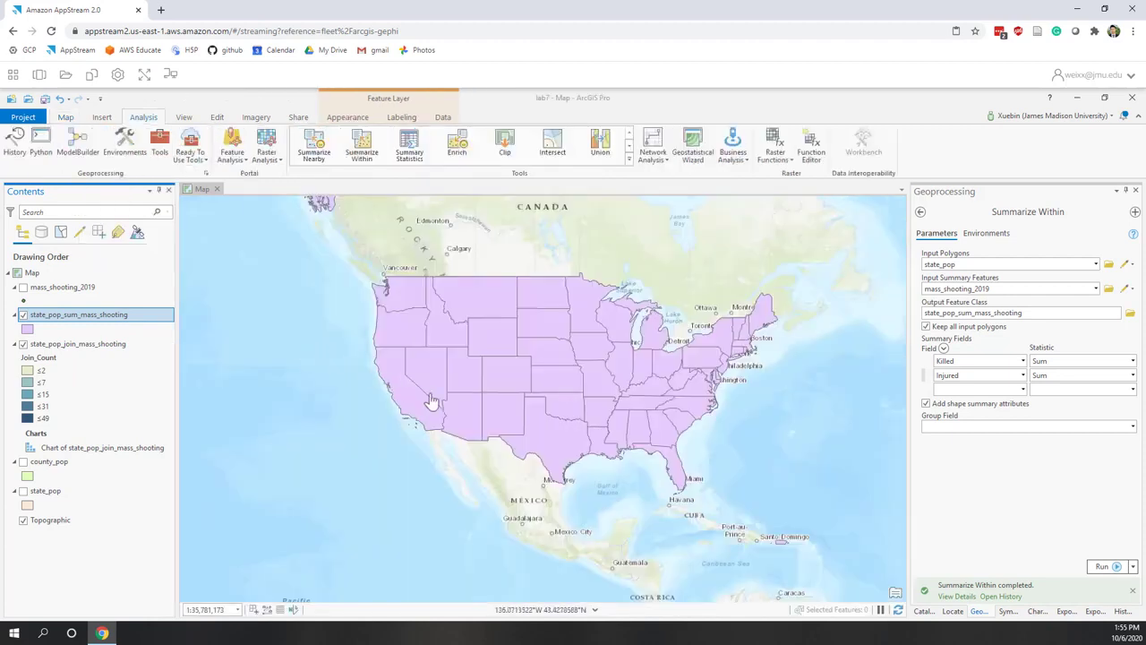
# Identify Texas on the map and compare its pop-up attributes from state_pop_sum_mass_shooting and state_pop_join_mass_shooting, and close the pop-up
pyautogui.click(559, 455)
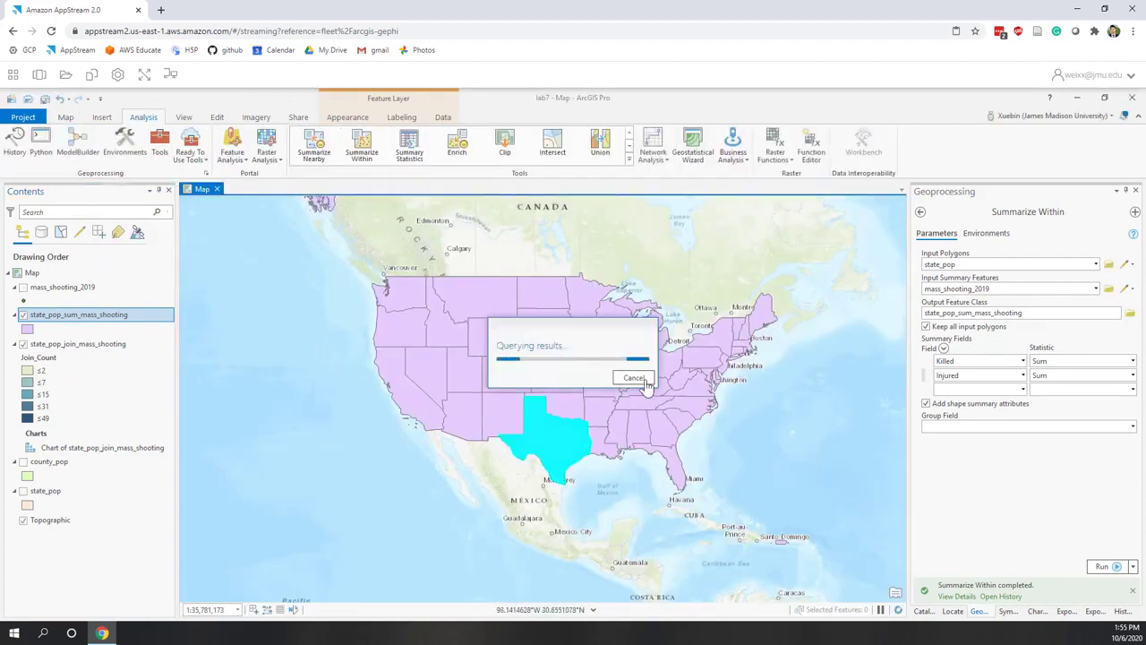
pyautogui.click(661, 277)
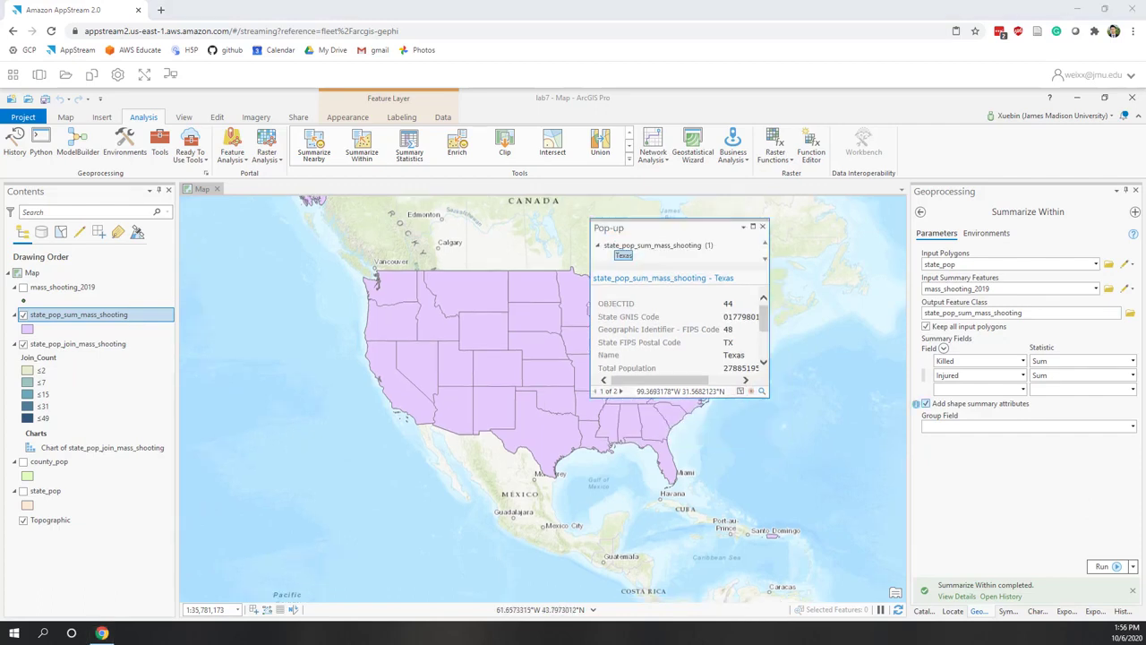
pyautogui.click(754, 230)
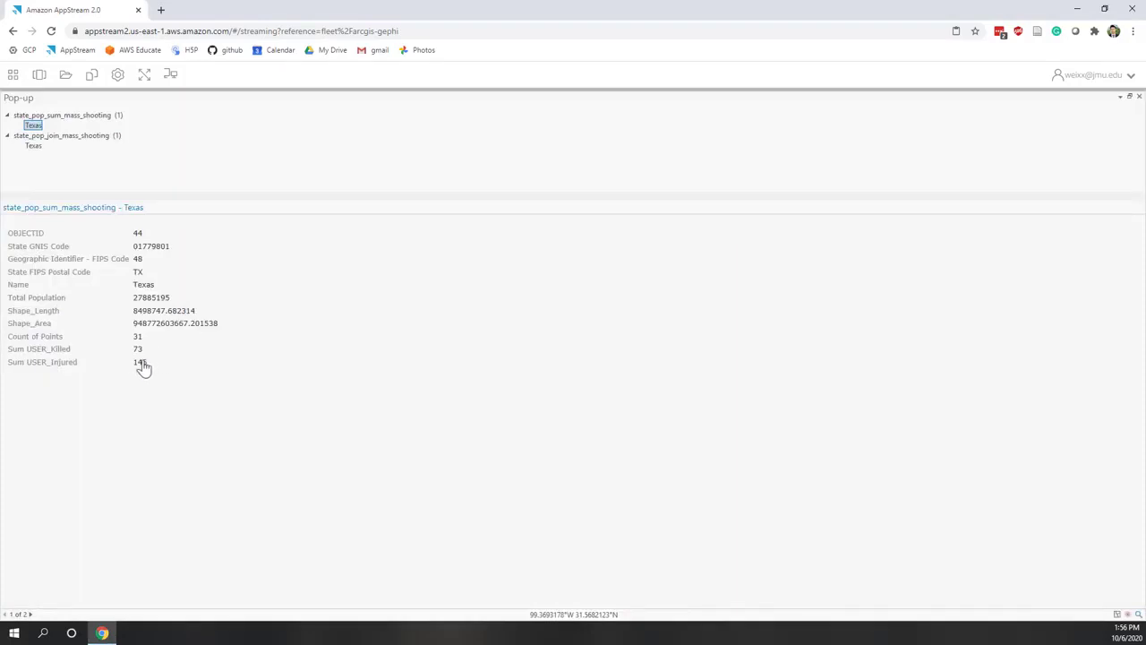
pyautogui.click(34, 147)
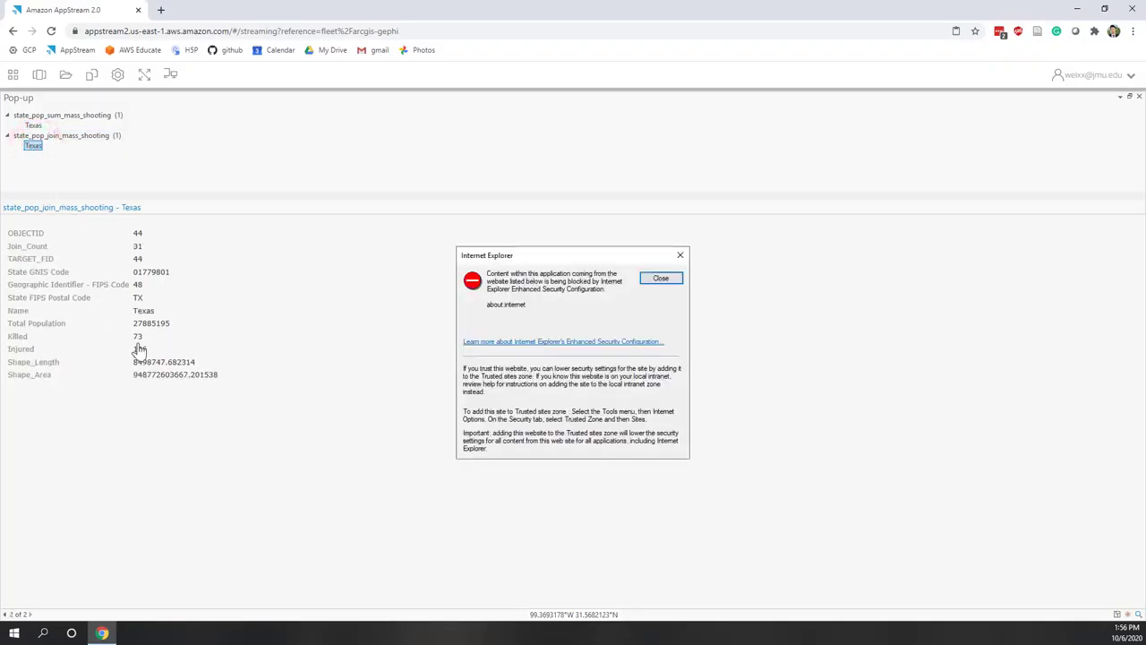
pyautogui.click(661, 279)
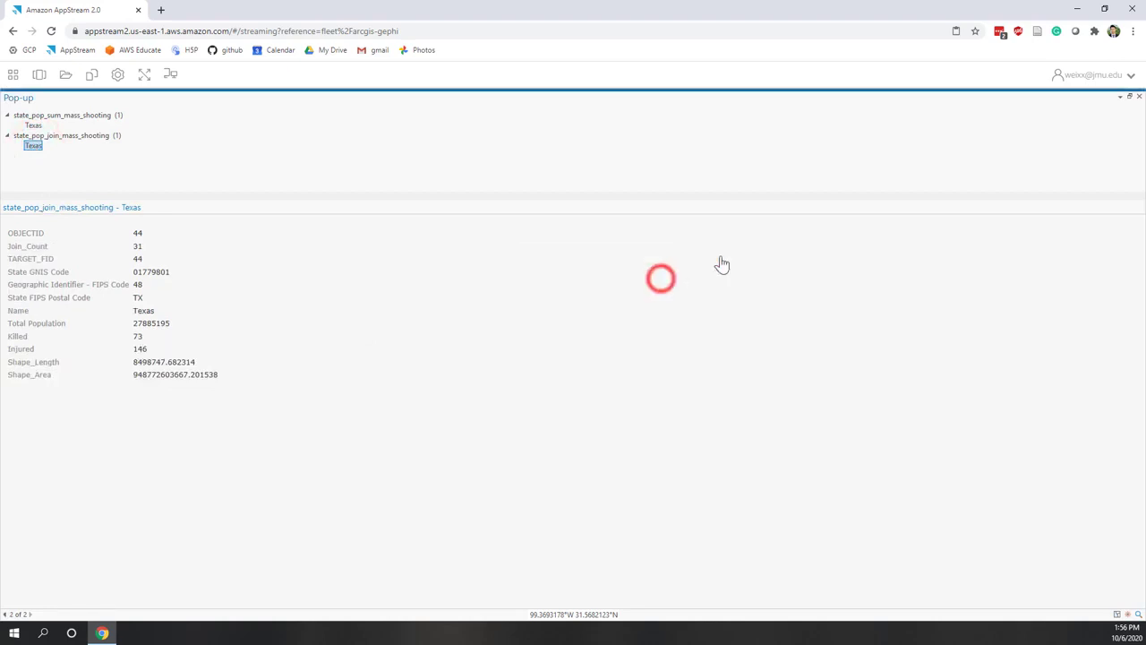
pyautogui.click(1138, 97)
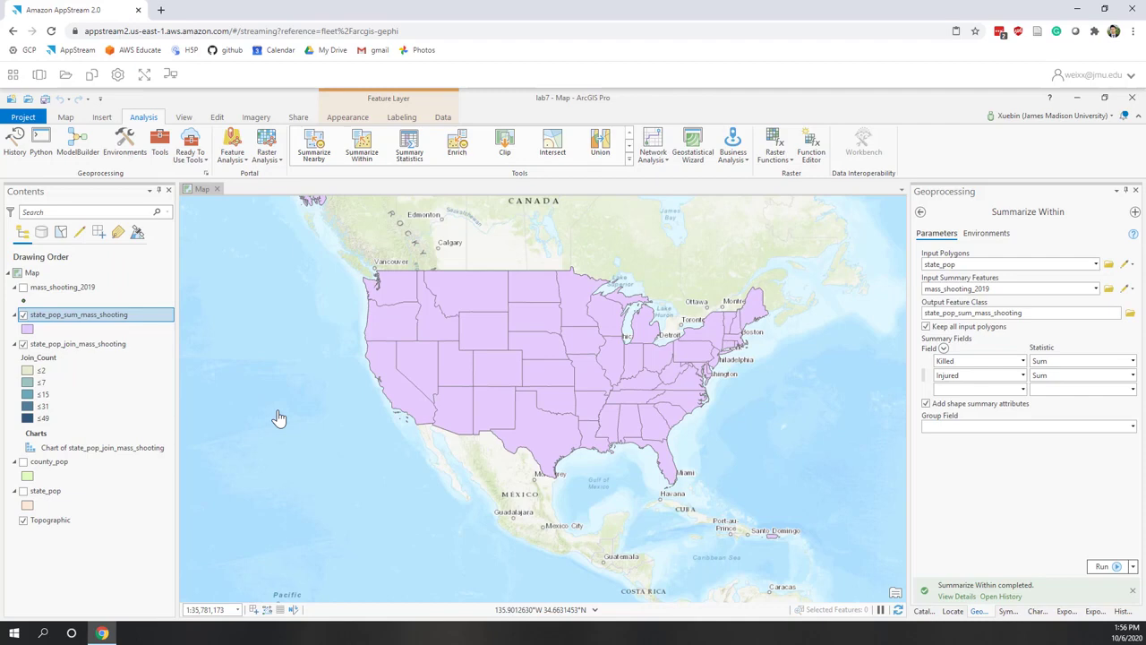
pyautogui.click(629, 161)
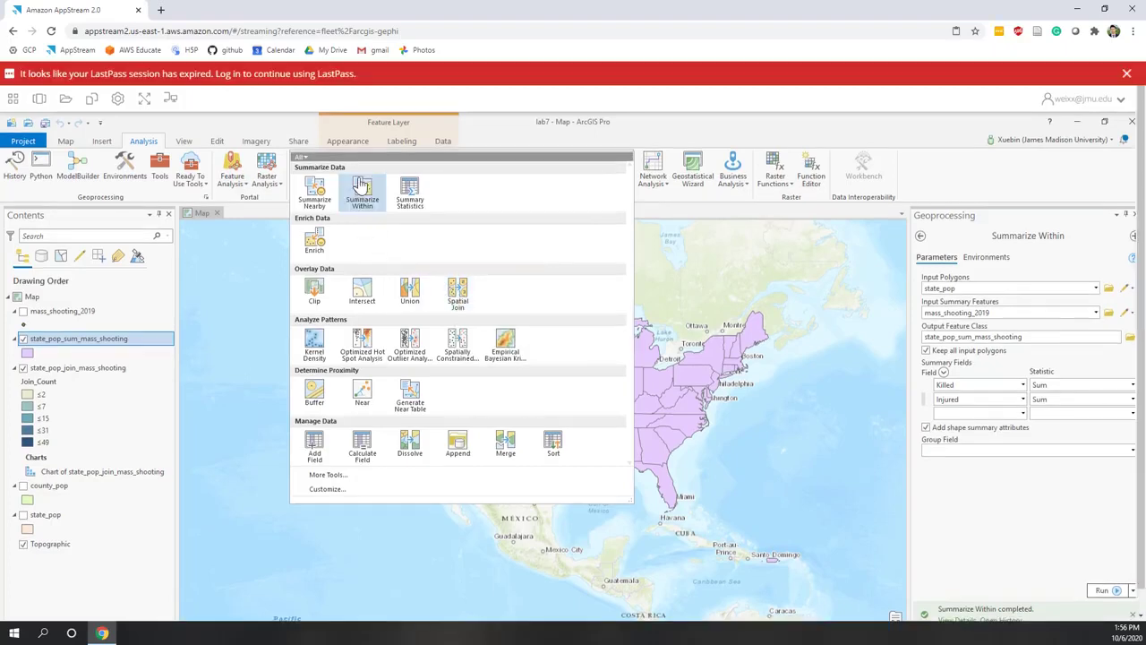
pyautogui.click(1128, 74)
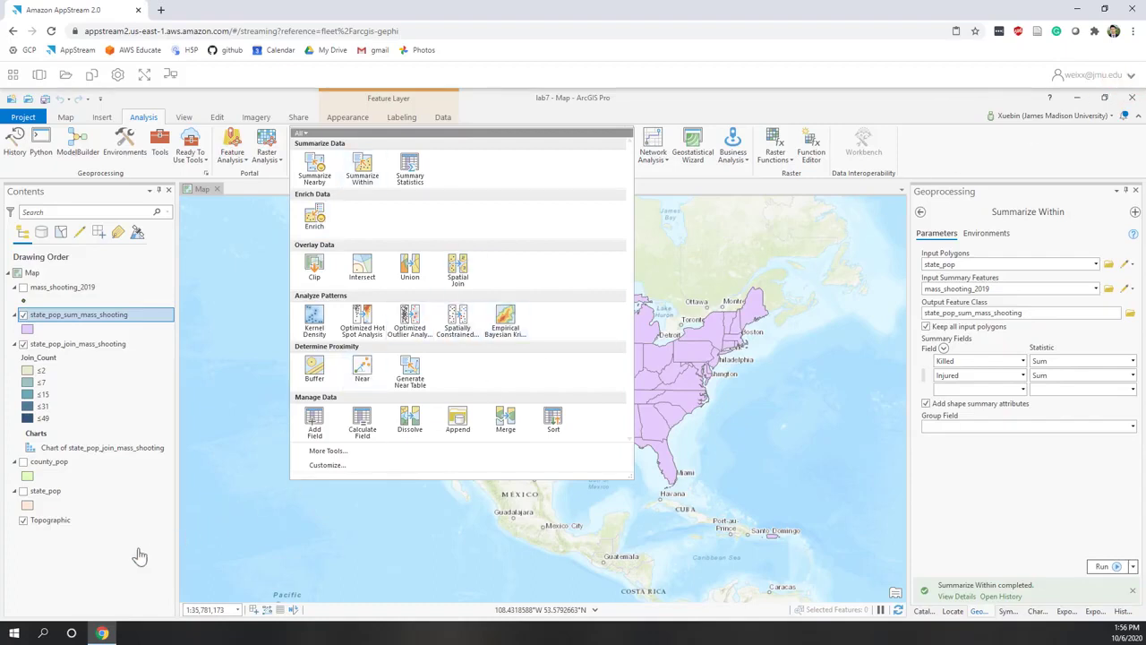
pyautogui.click(73, 578)
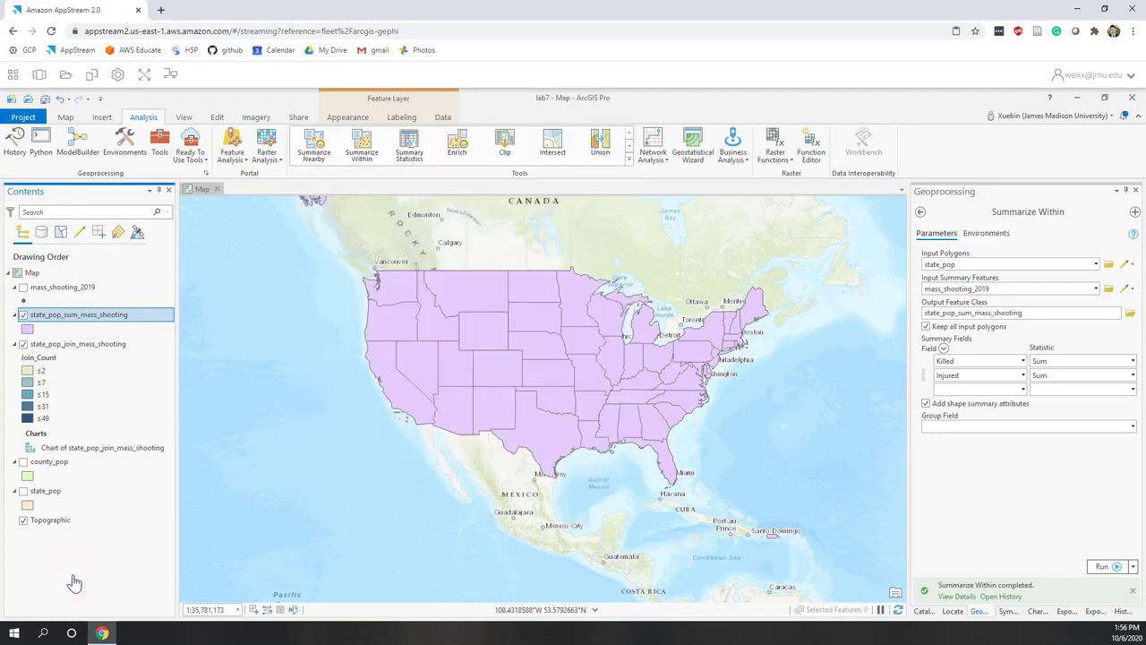
# Remove the state_pop_sum_mass_shooting and state_pop_join_mass_shooting layers from the map
pyautogui.rightClick(89, 321)
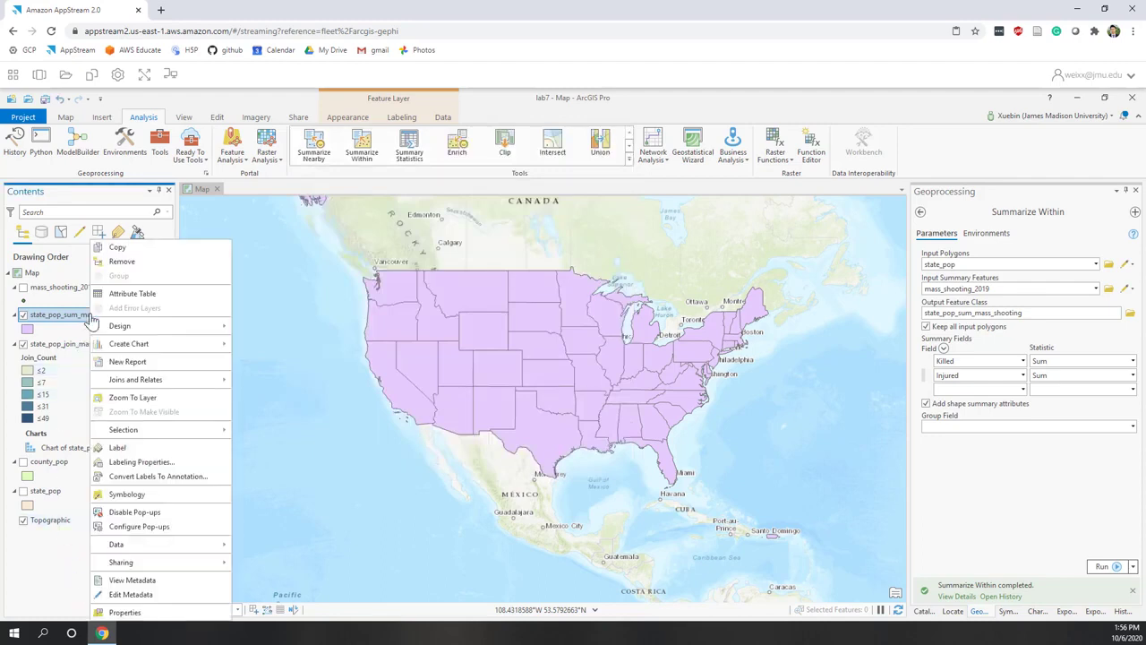
pyautogui.click(124, 263)
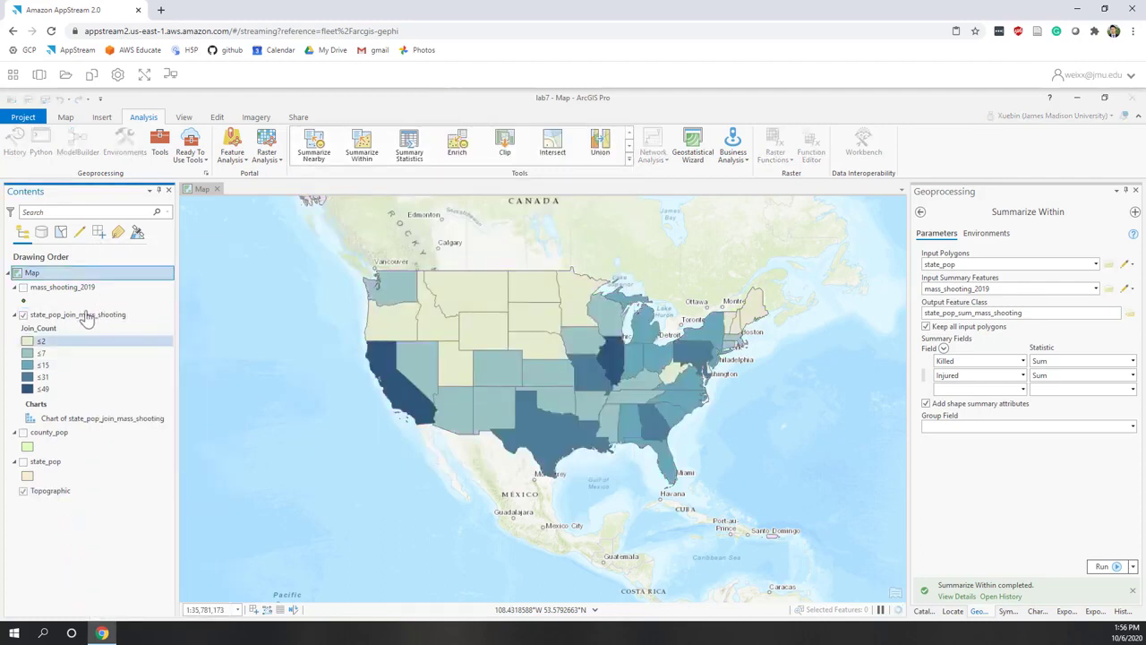
pyautogui.rightClick(88, 314)
pyautogui.click(109, 261)
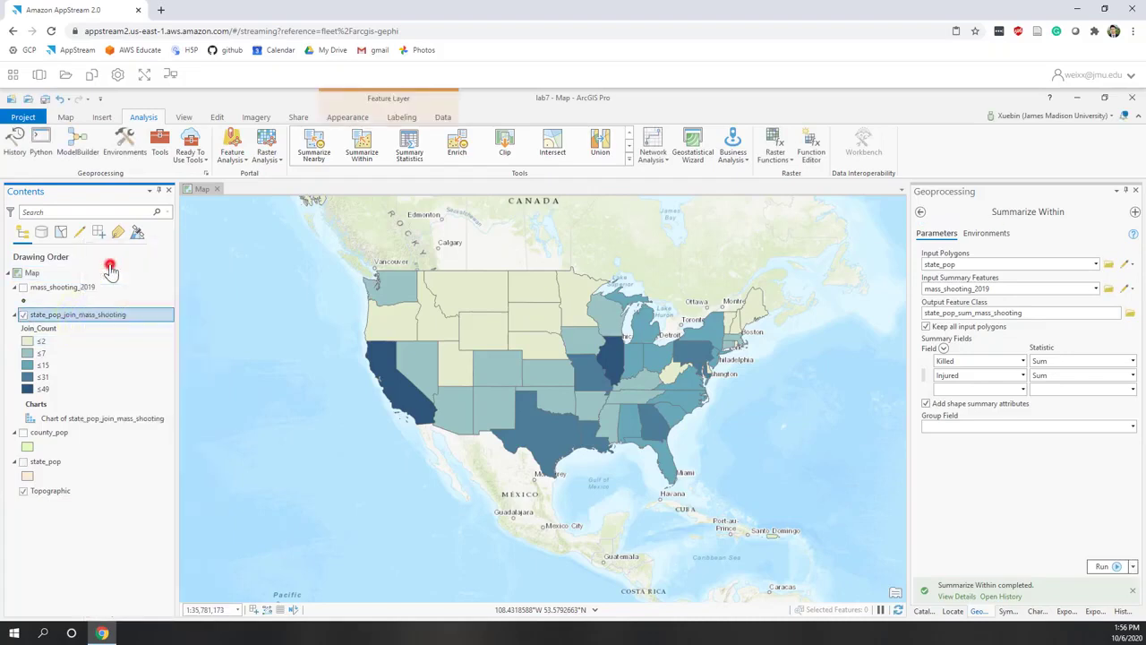
pyautogui.rightClick(51, 350)
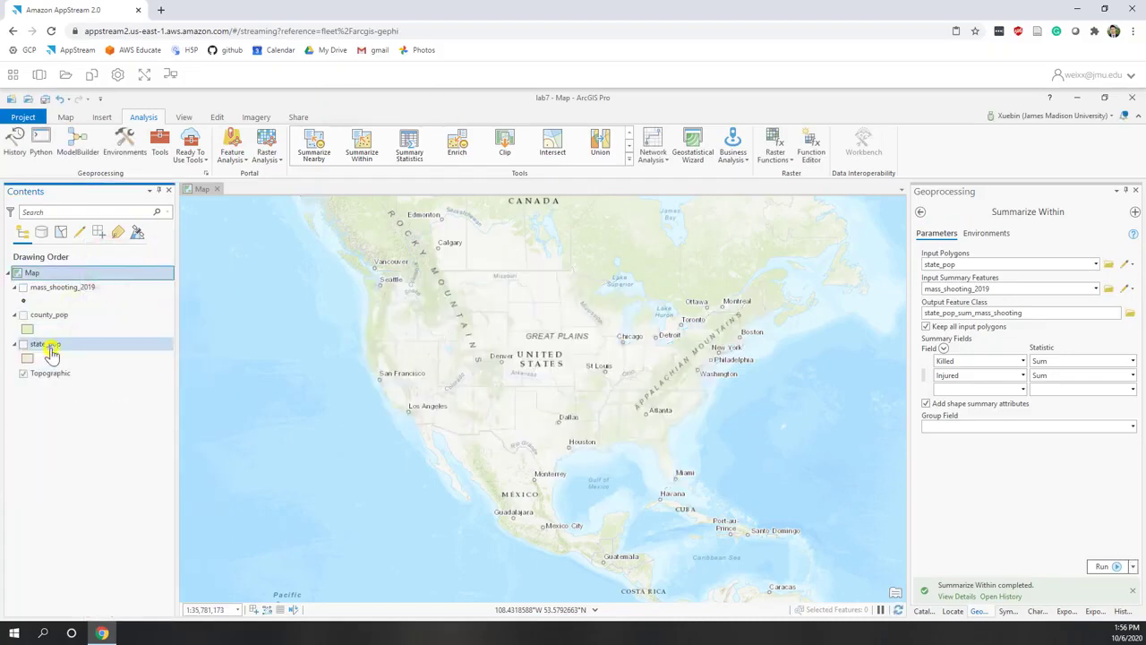
pyautogui.click(84, 279)
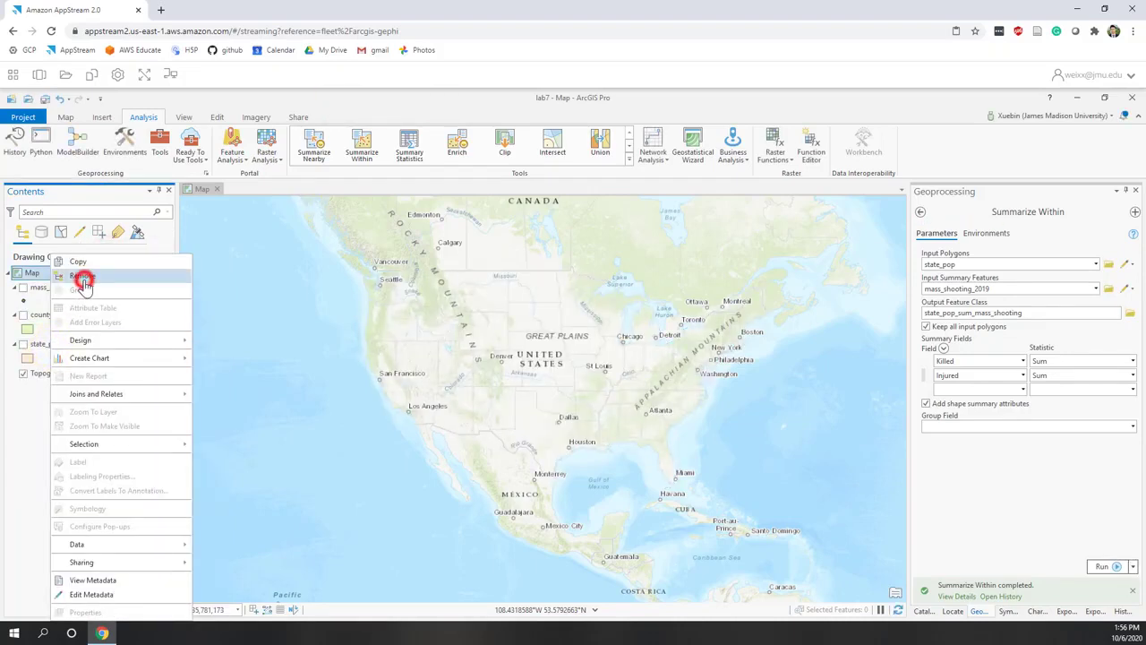
# Make the mass_shooting_2019 and county_pop layers visible and remove the state_pop layer from the map
pyautogui.click(24, 288)
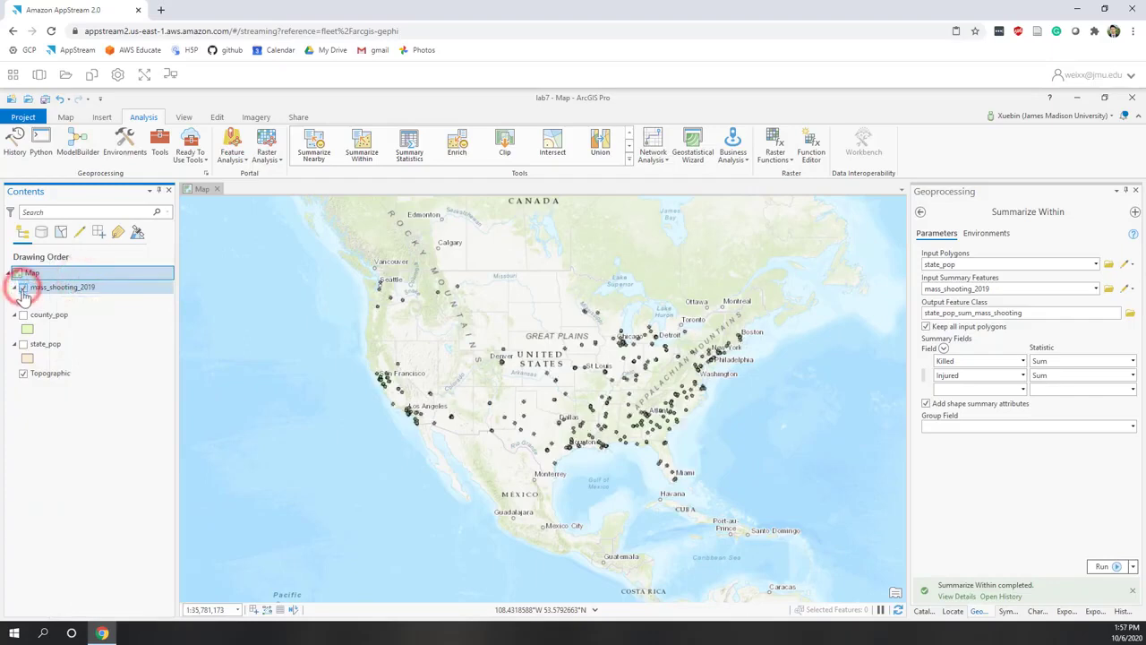
pyautogui.click(24, 316)
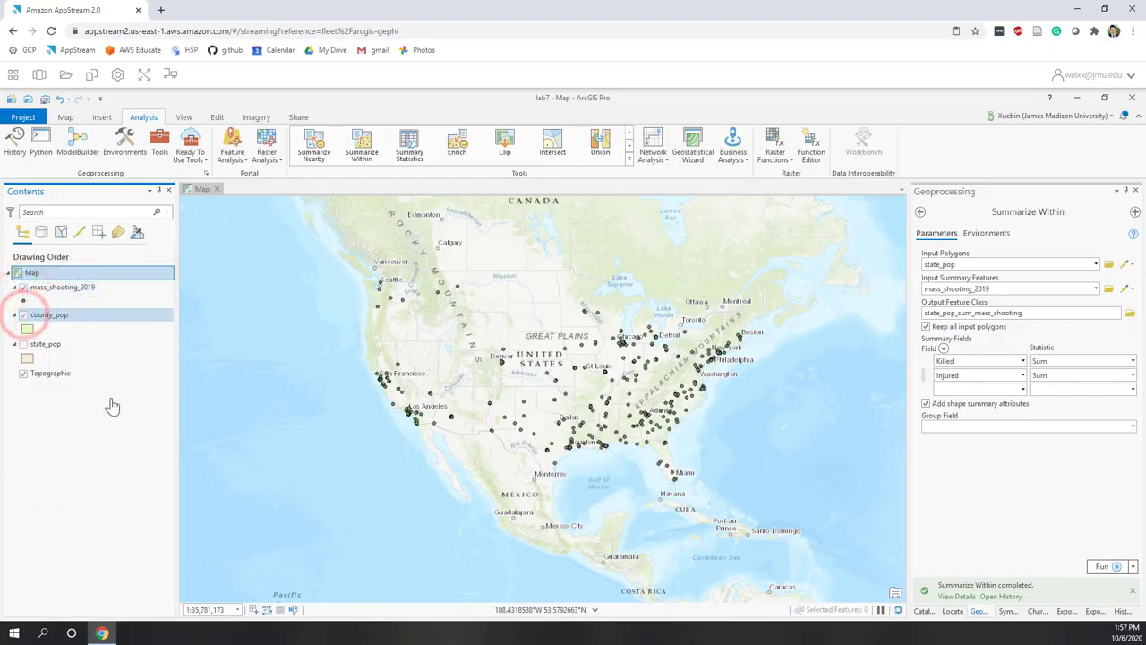
pyautogui.rightClick(45, 345)
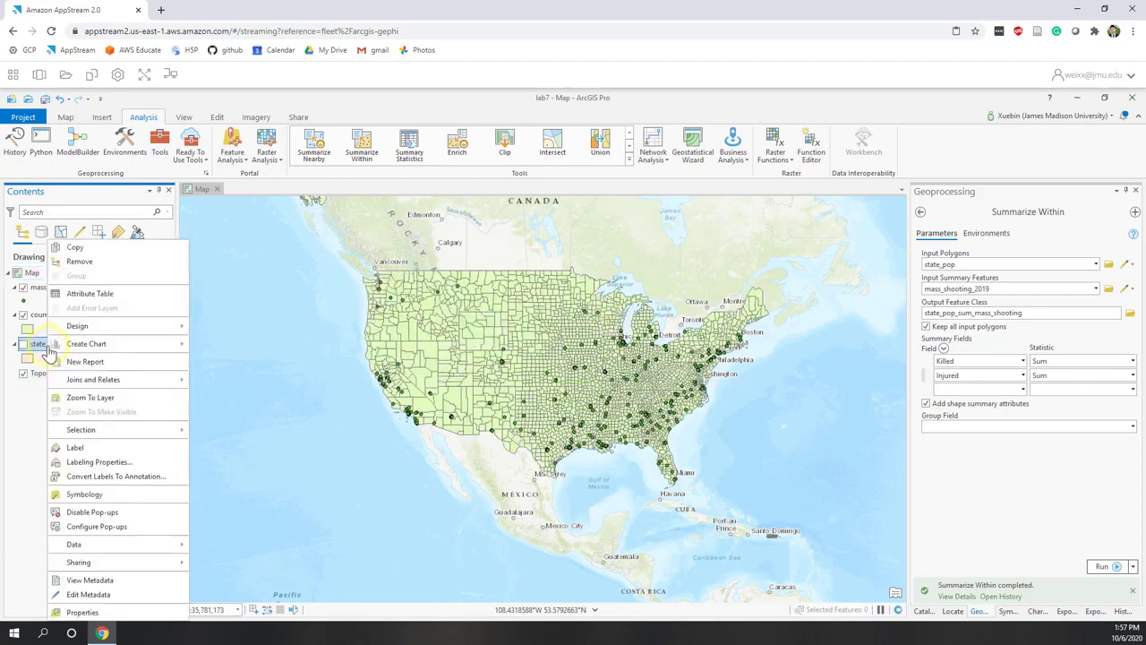
pyautogui.click(79, 262)
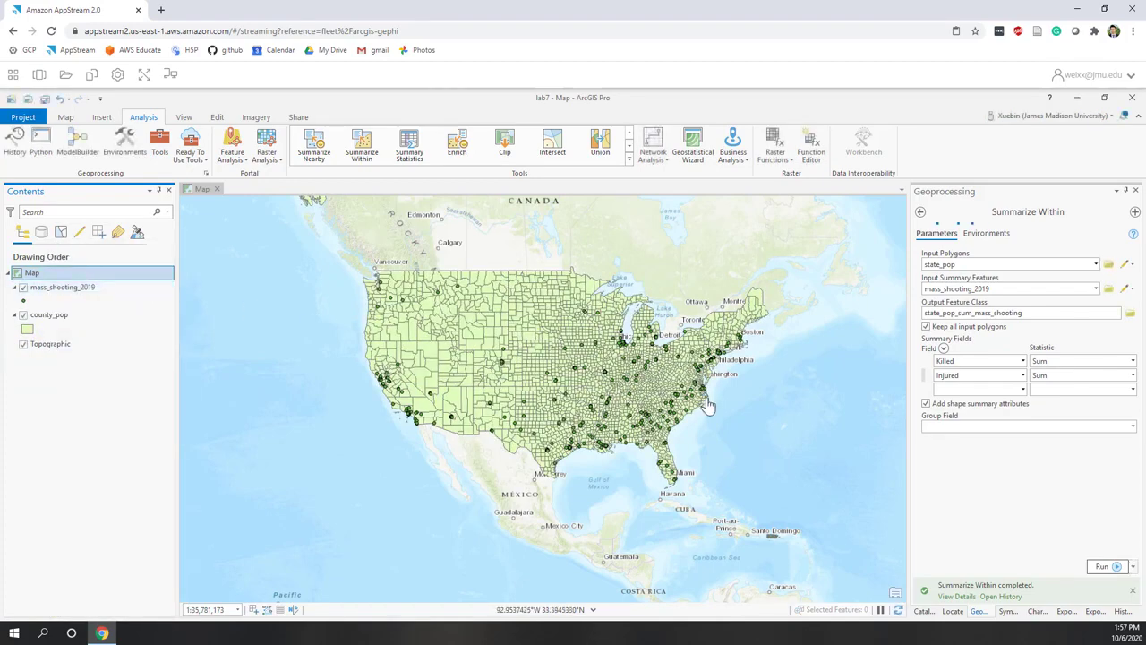
# Set up a Buffer of mass_shooting_2019 with the output feature class named mass_shooting_2019_Buffer_50km
pyautogui.scroll(3, 708, 406)
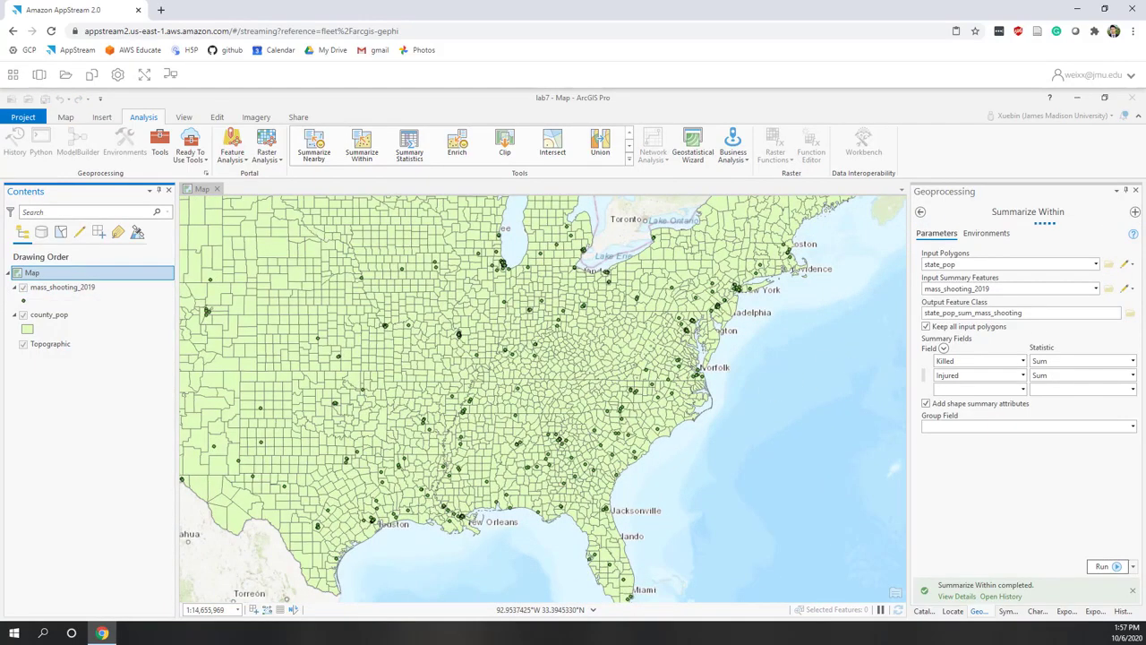
pyautogui.scroll(6, 672, 340)
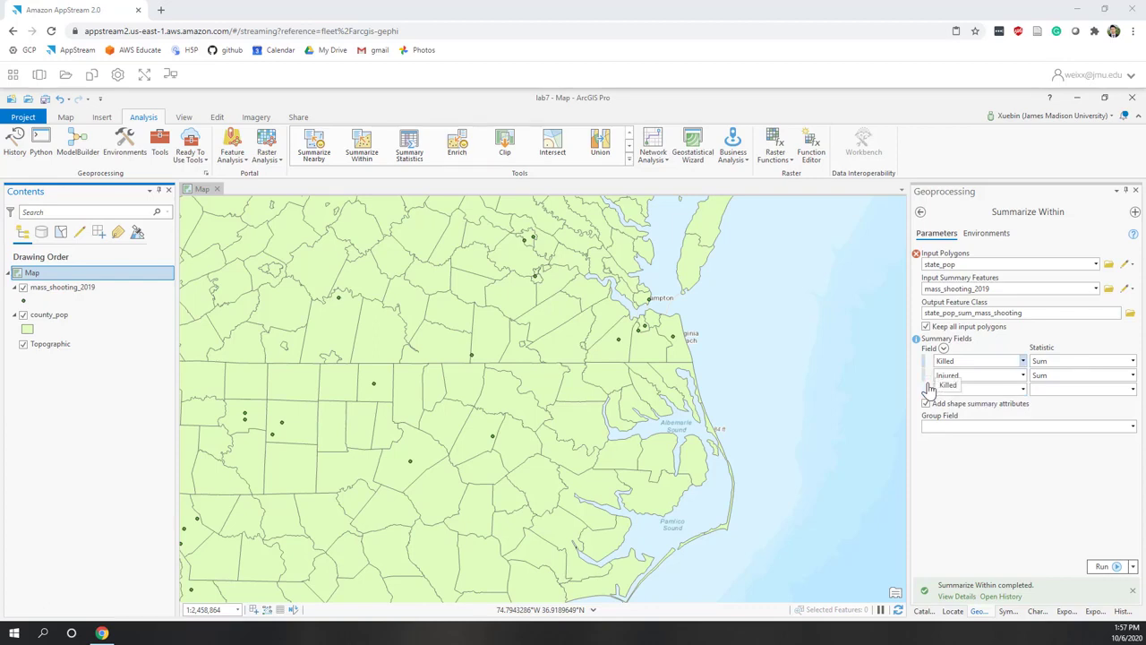
pyautogui.click(628, 162)
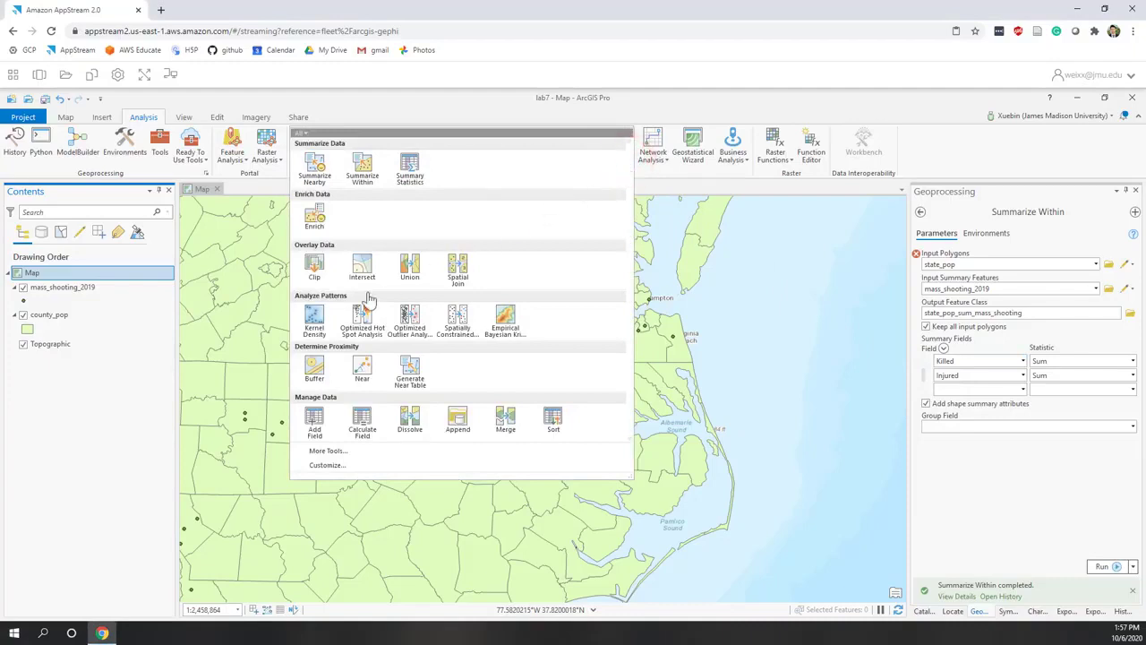
pyautogui.click(314, 367)
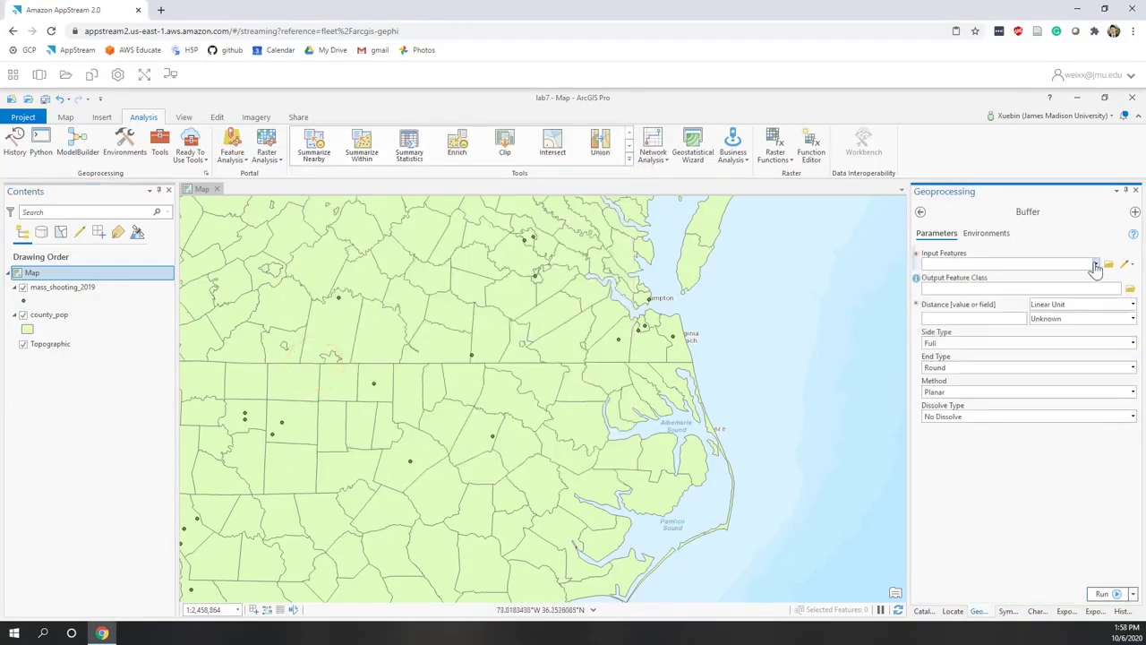
pyautogui.click(1094, 266)
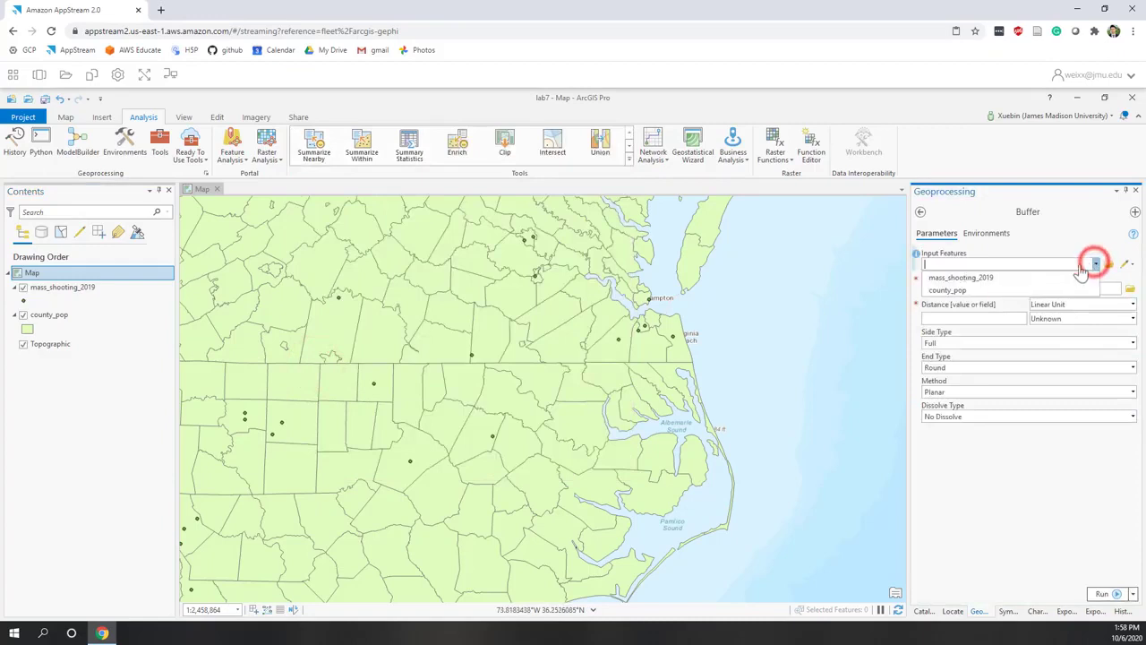
pyautogui.click(997, 279)
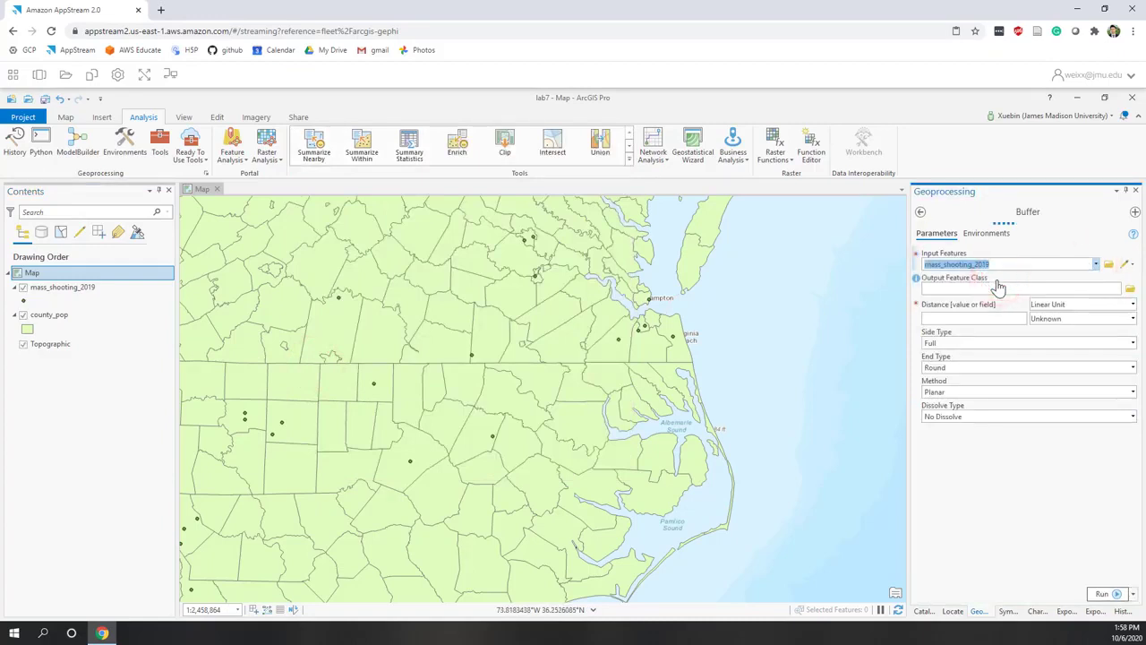
pyautogui.click(1032, 289)
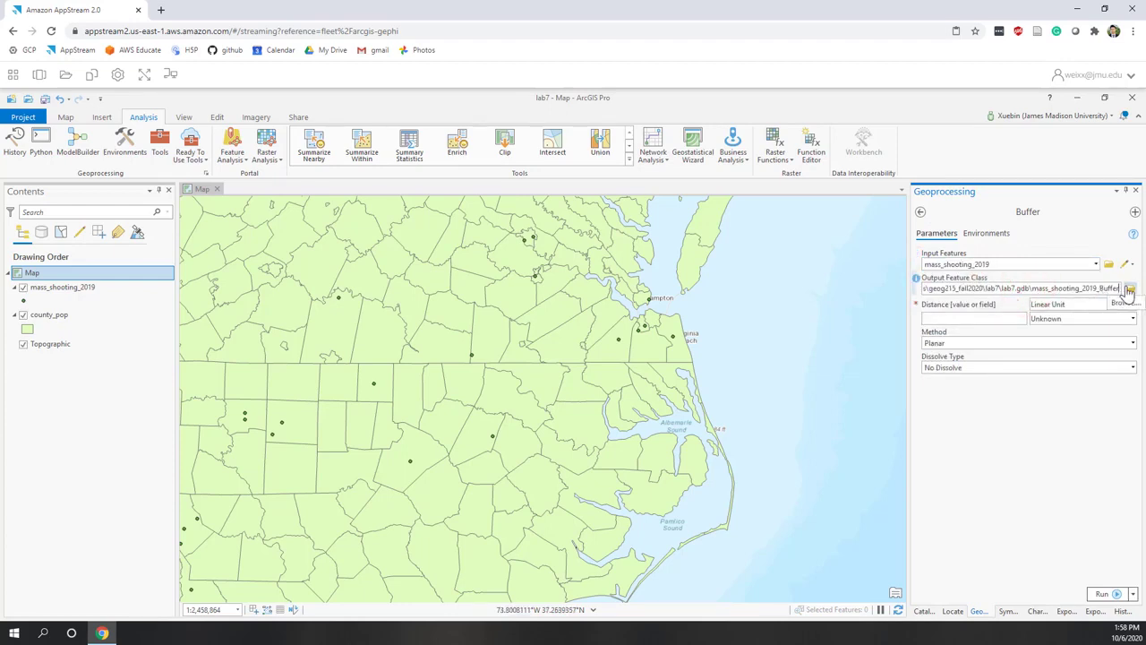
pyautogui.write('_')
pyautogui.write('50km')
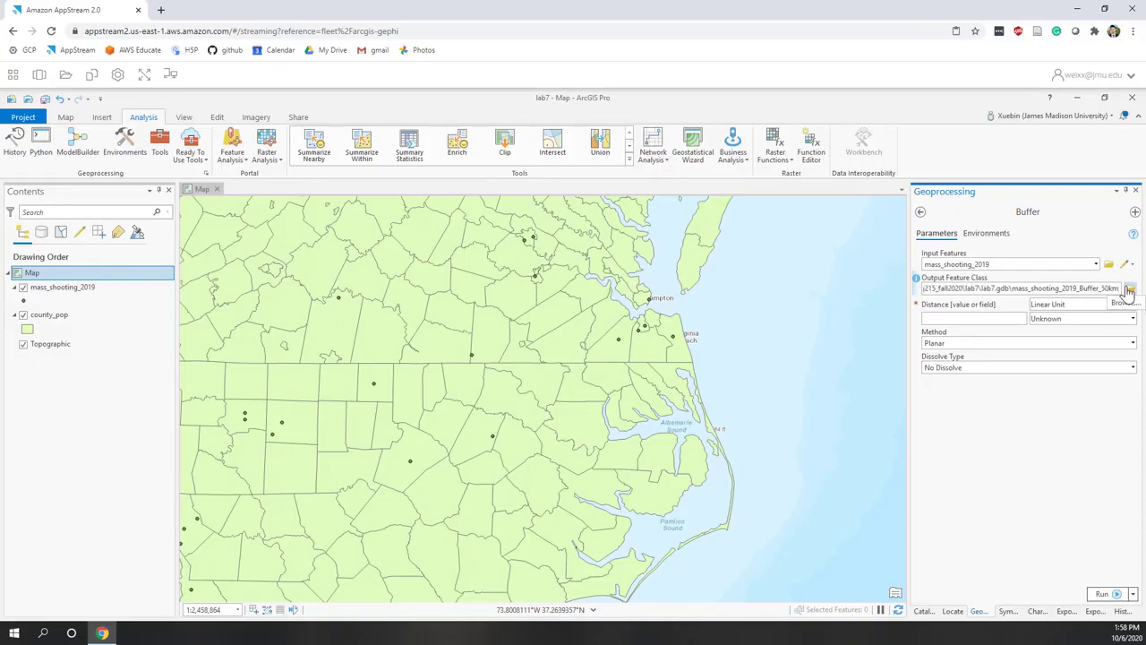
pyautogui.click(1024, 430)
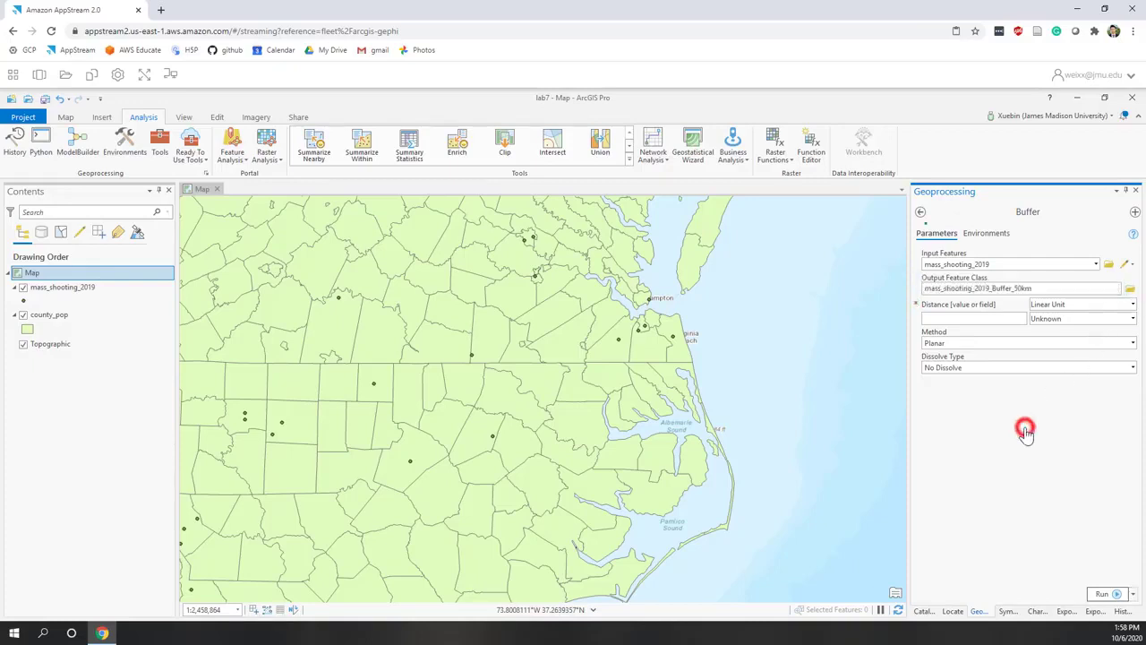
# Set the buffer distance to 50 kilometers and run the Buffer tool
pyautogui.click(998, 319)
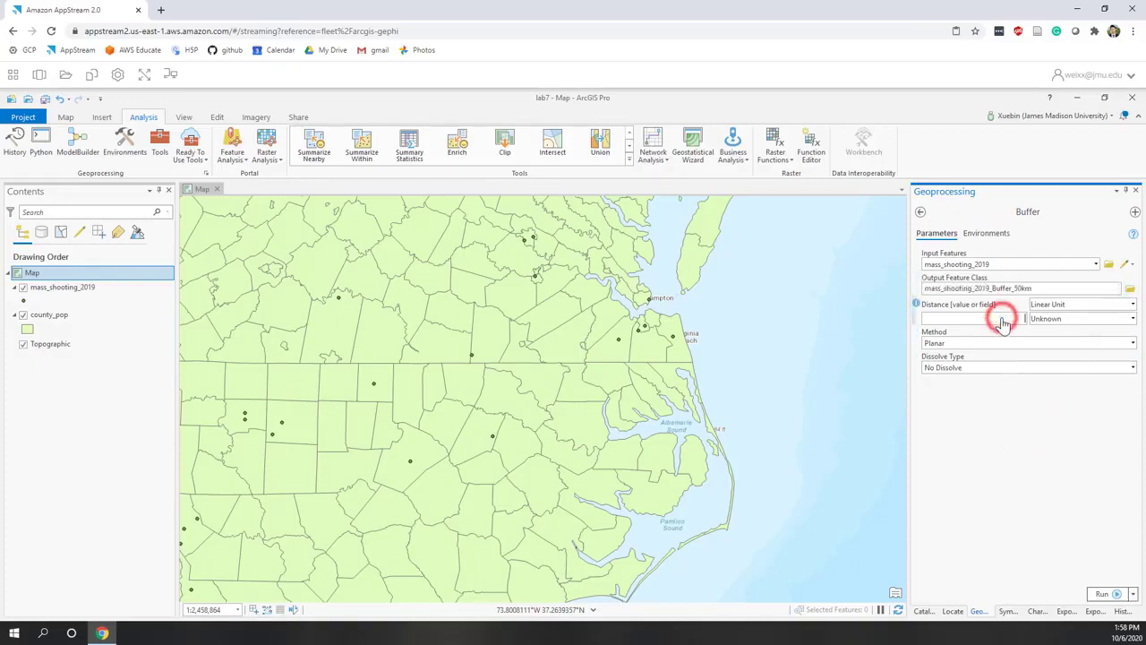
pyautogui.write('50')
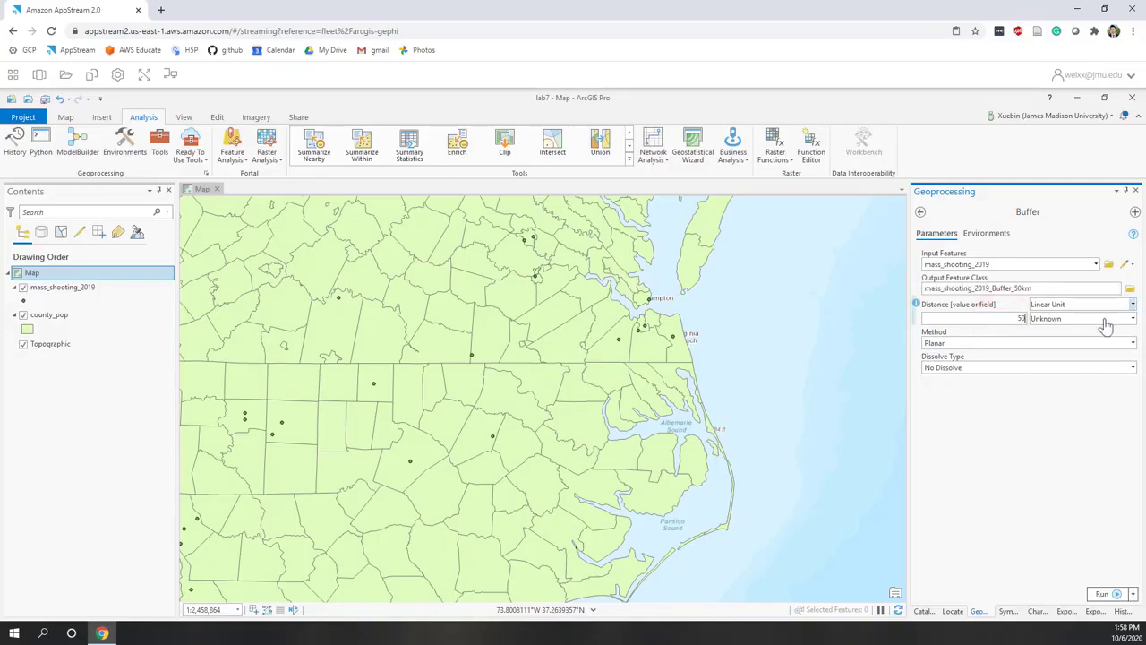
pyautogui.click(1133, 319)
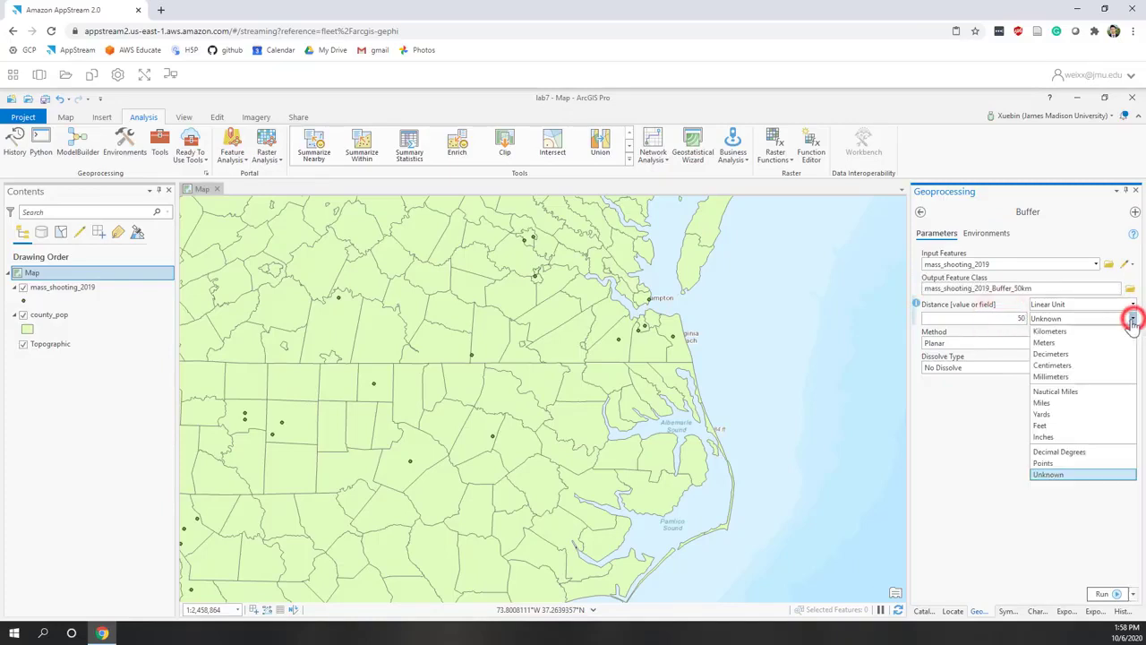
pyautogui.click(1059, 335)
pyautogui.click(991, 471)
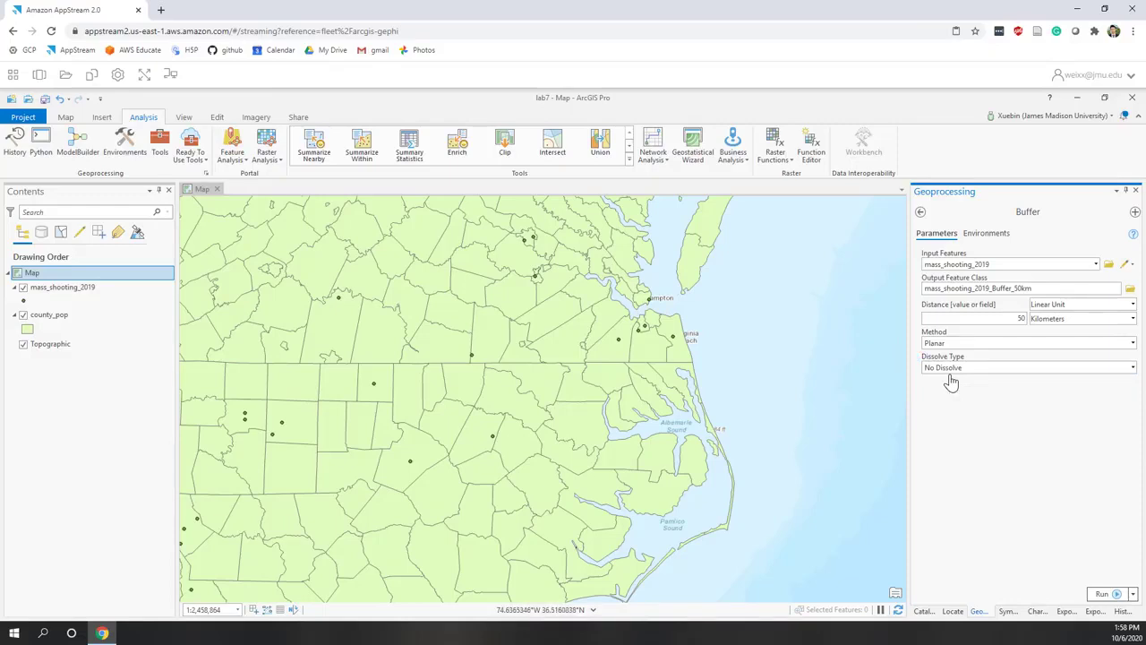
pyautogui.click(1102, 593)
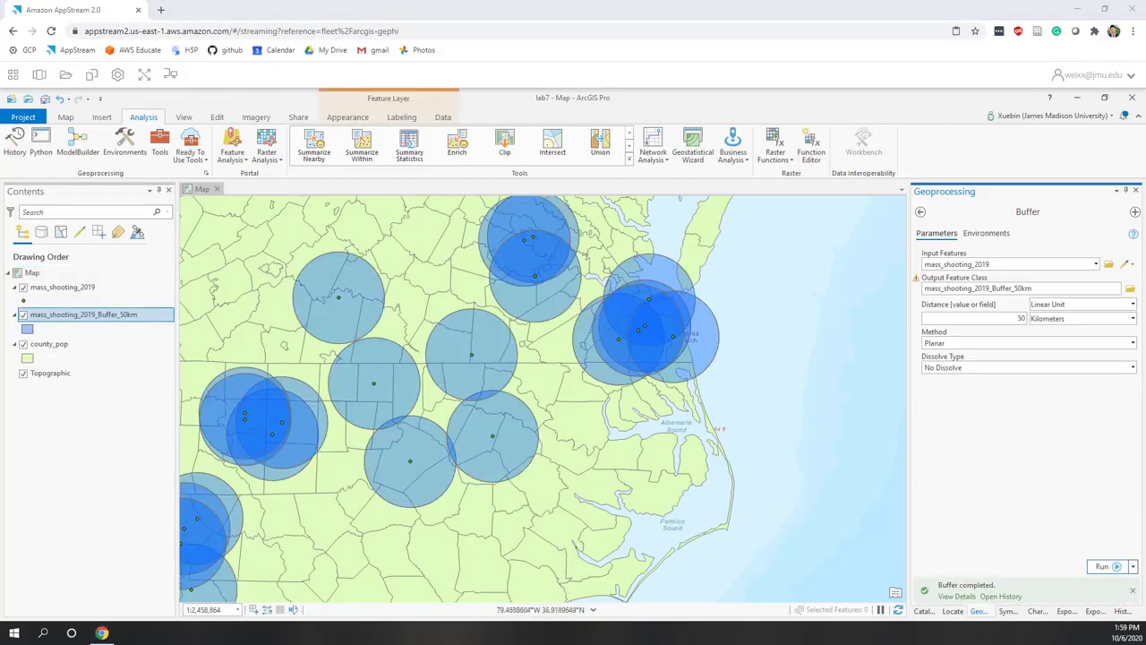
# Select several isolated buffer circles on the map one after another to inspect them, and clear the selection
pyautogui.click(63, 117)
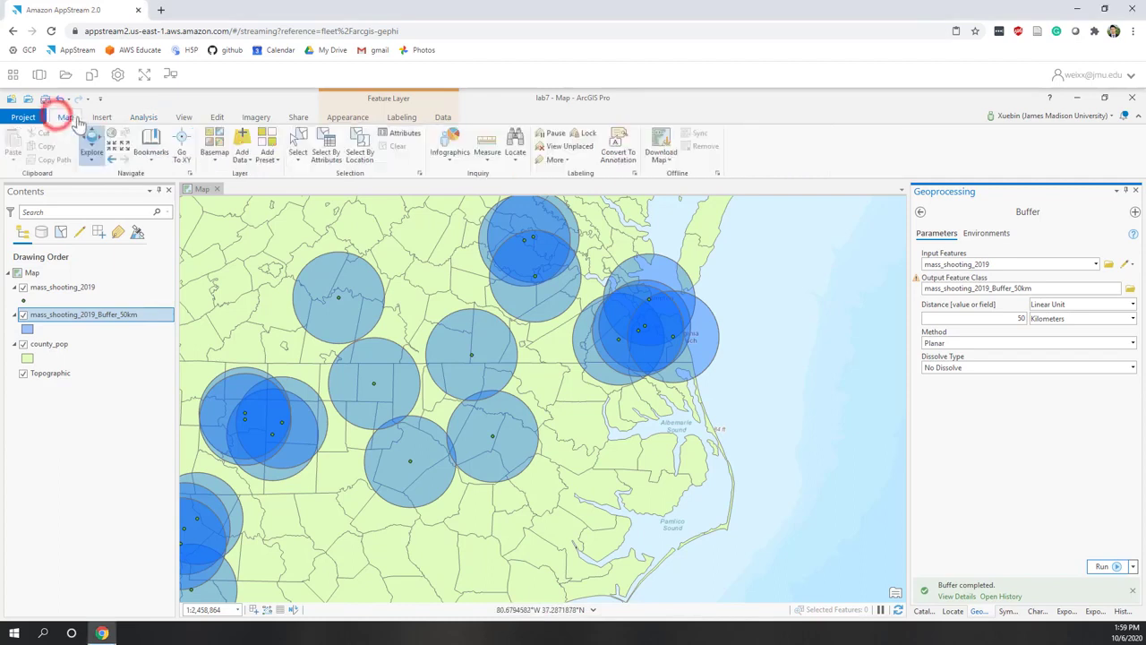
pyautogui.click(299, 139)
pyautogui.click(356, 305)
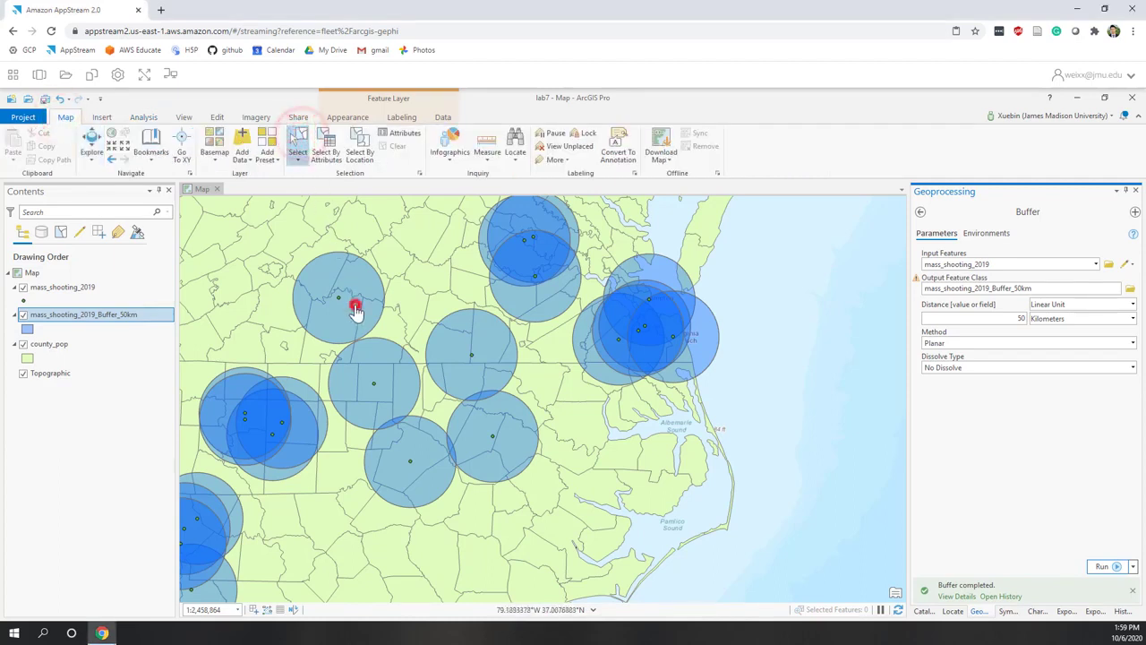
pyautogui.click(386, 376)
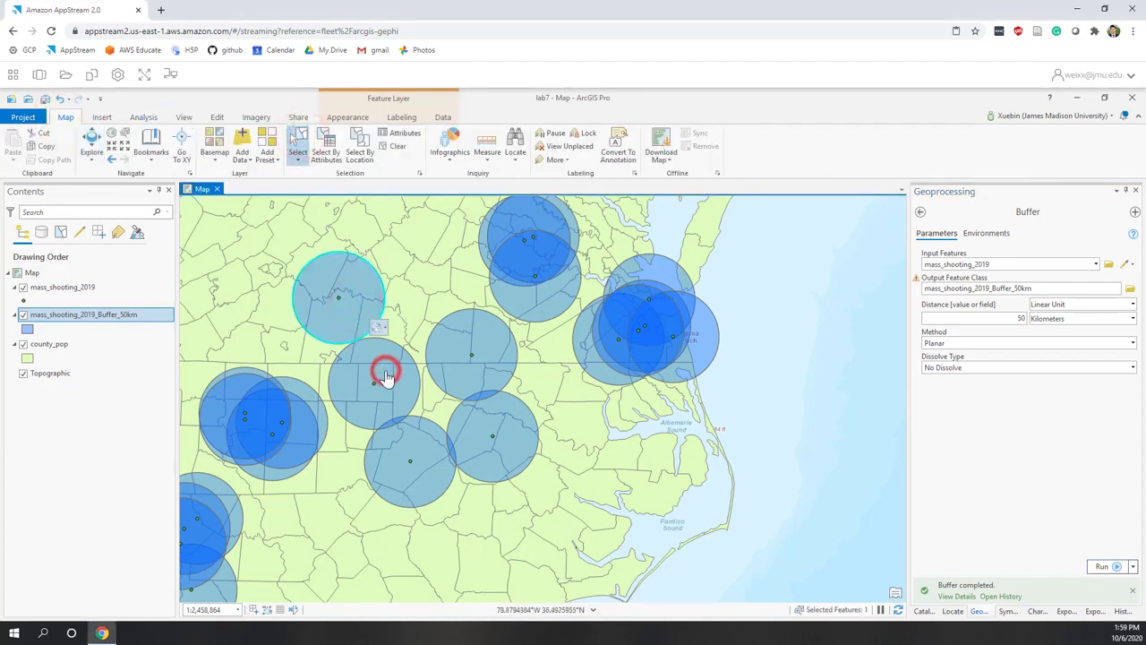
pyautogui.click(463, 389)
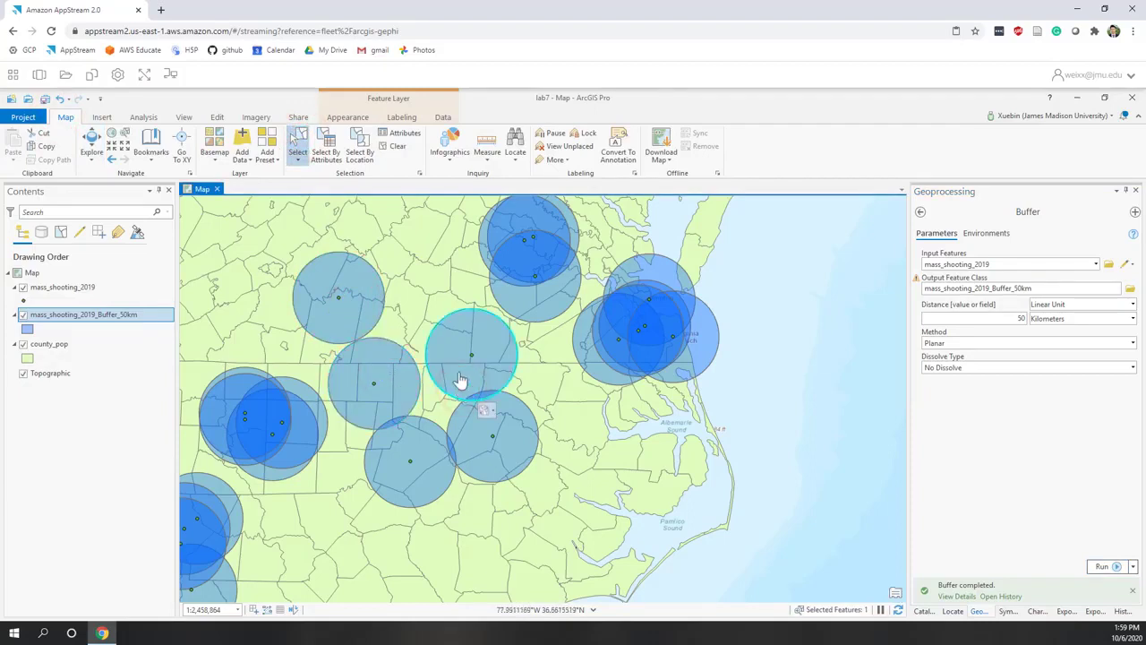
pyautogui.click(398, 146)
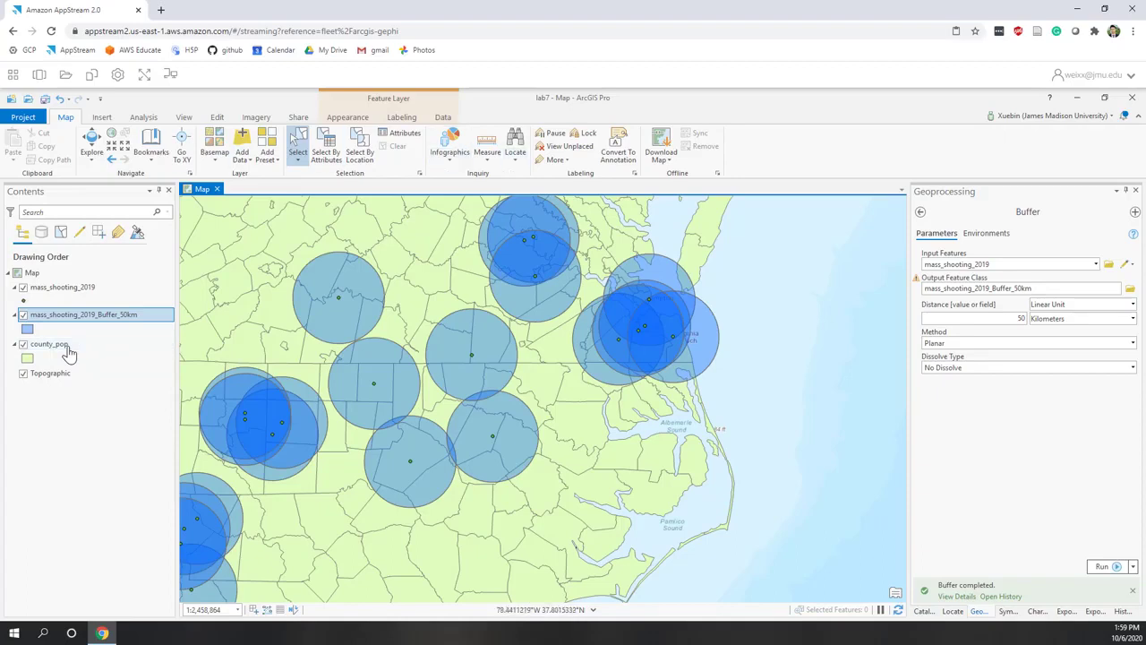
# Set up an Intersect with mass_shooting_2019_Buffer_50km and county_pop as the input features
pyautogui.click(144, 116)
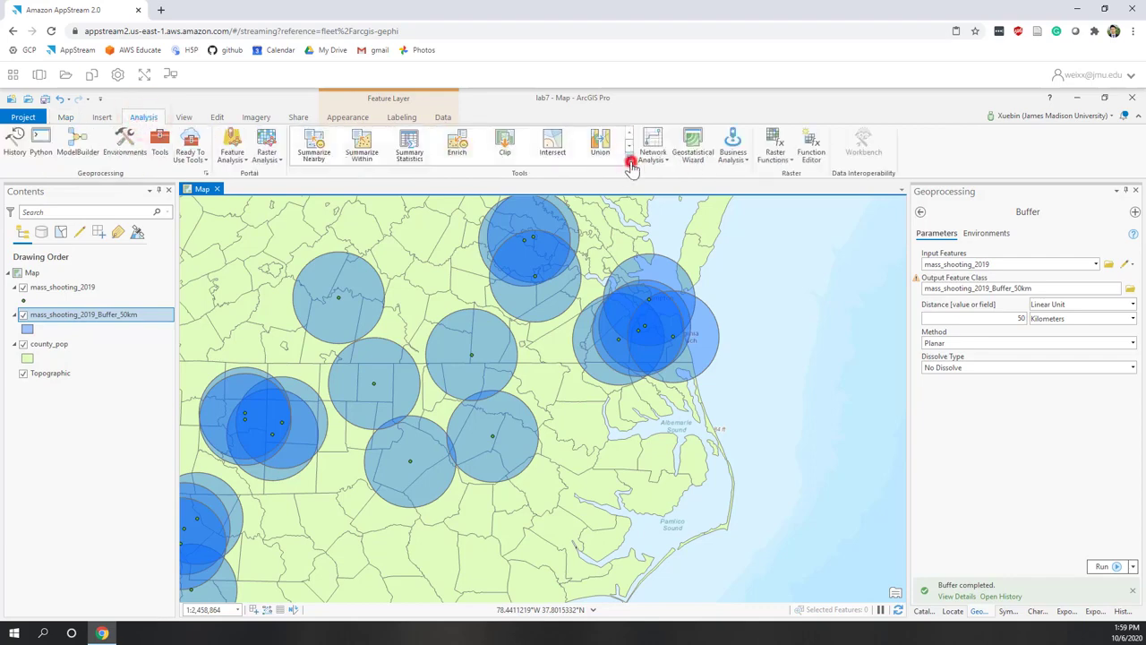
pyautogui.click(630, 163)
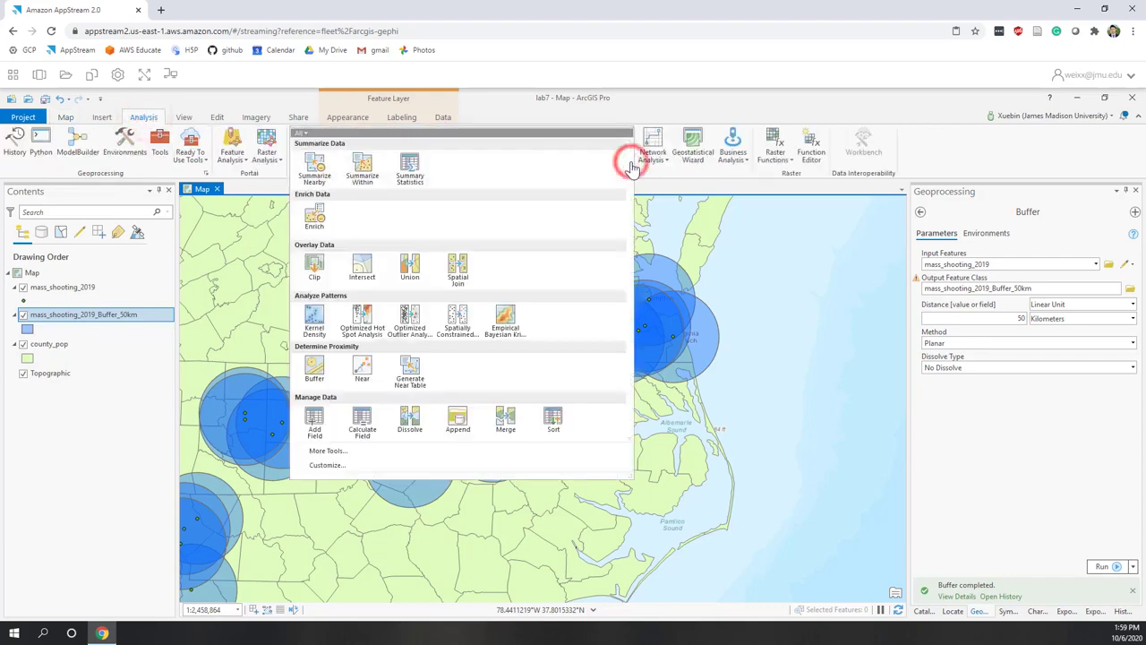
pyautogui.click(371, 273)
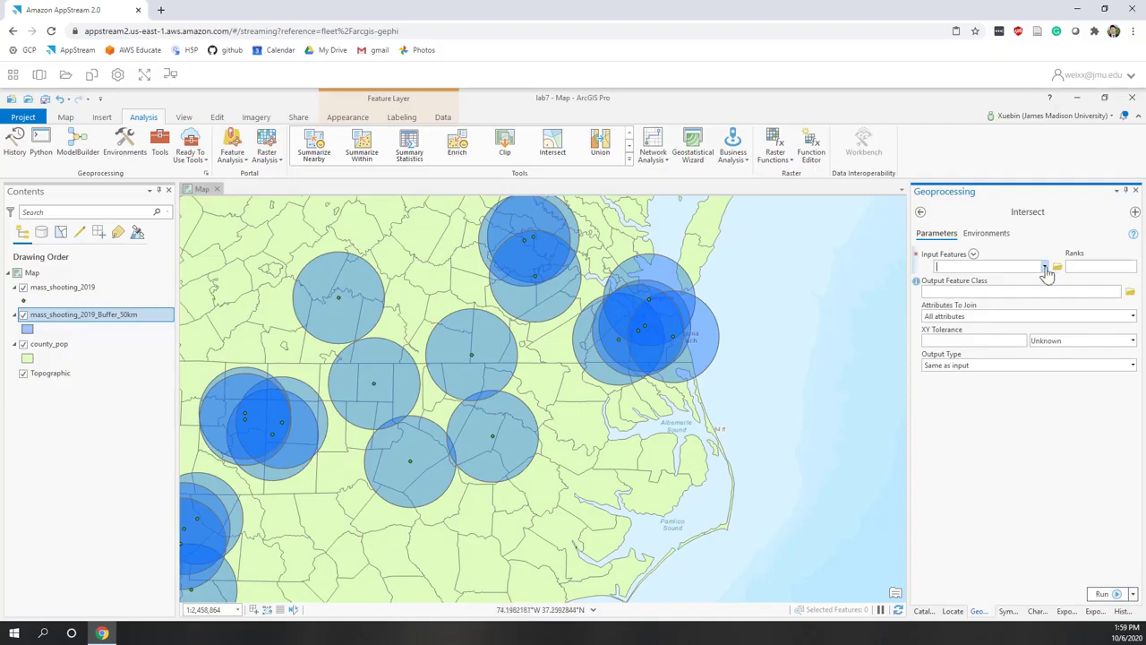
pyautogui.click(1046, 270)
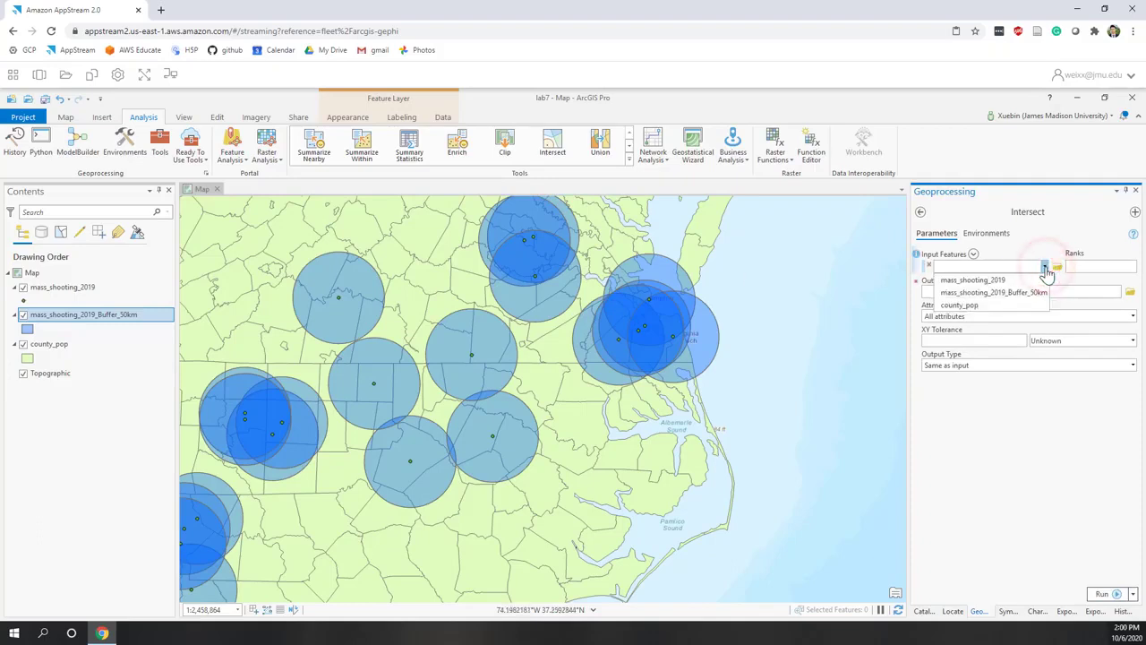
pyautogui.click(1039, 292)
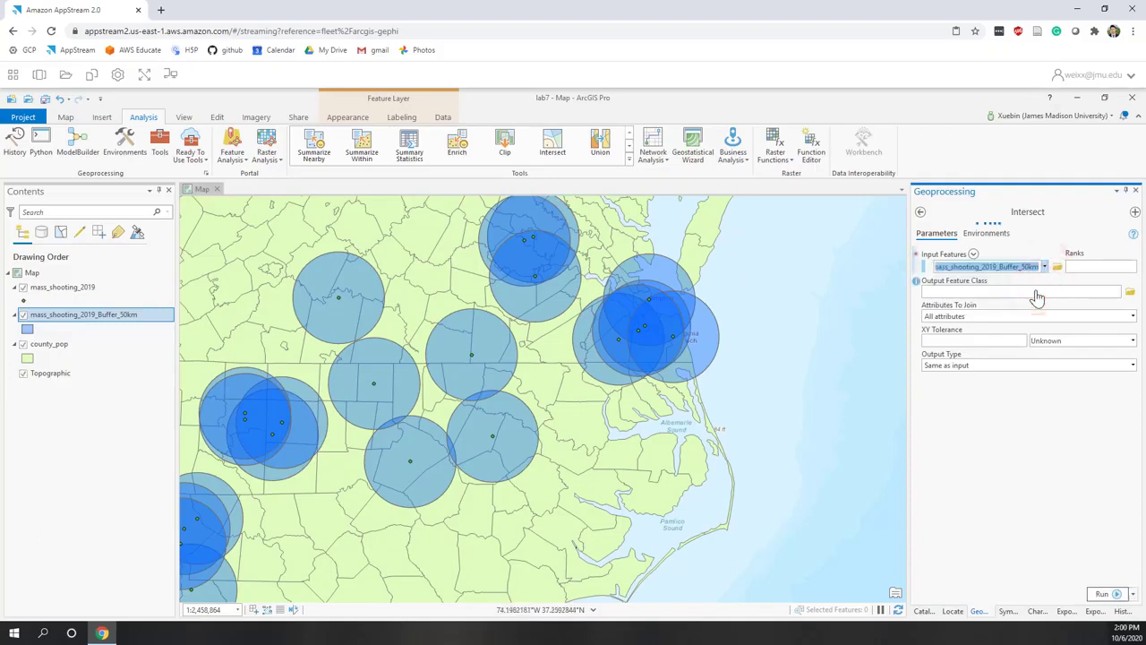
pyautogui.click(1045, 280)
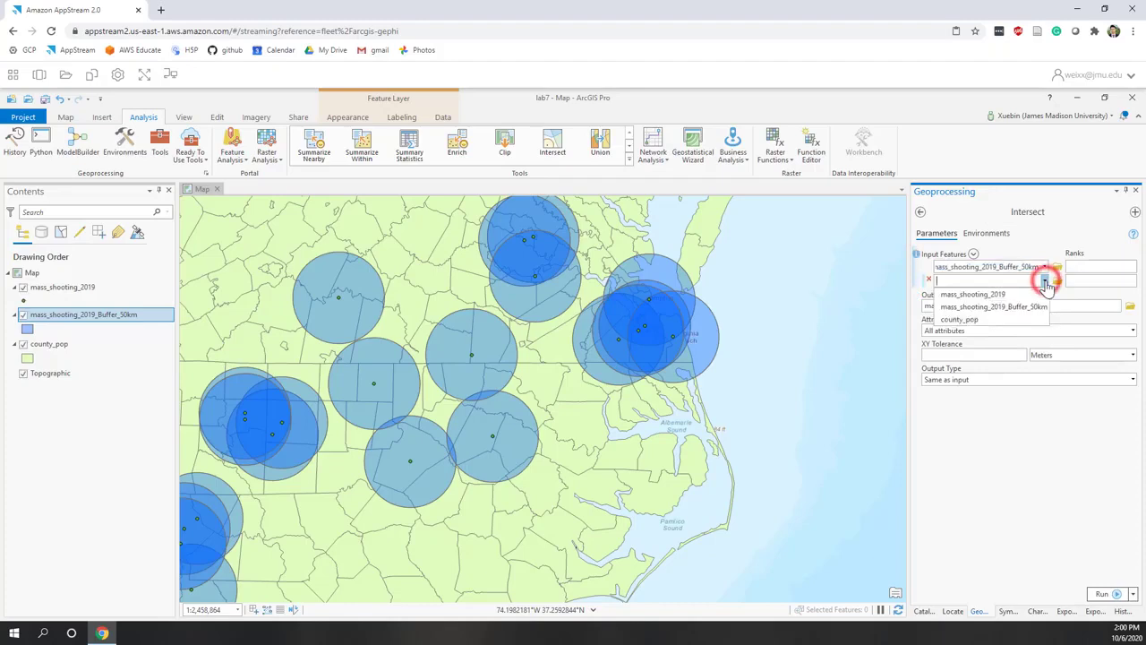
pyautogui.click(973, 320)
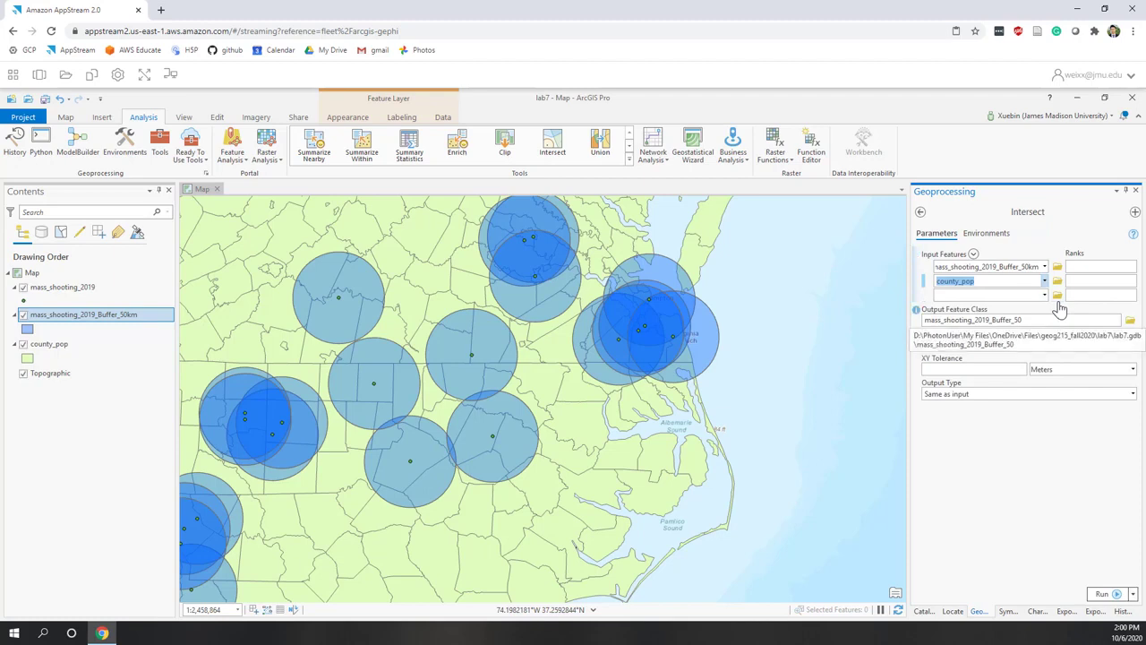
# Name the Intersect output feature class mass_shooting_Buffer_50_int_pop and run the tool
pyautogui.click(1046, 323)
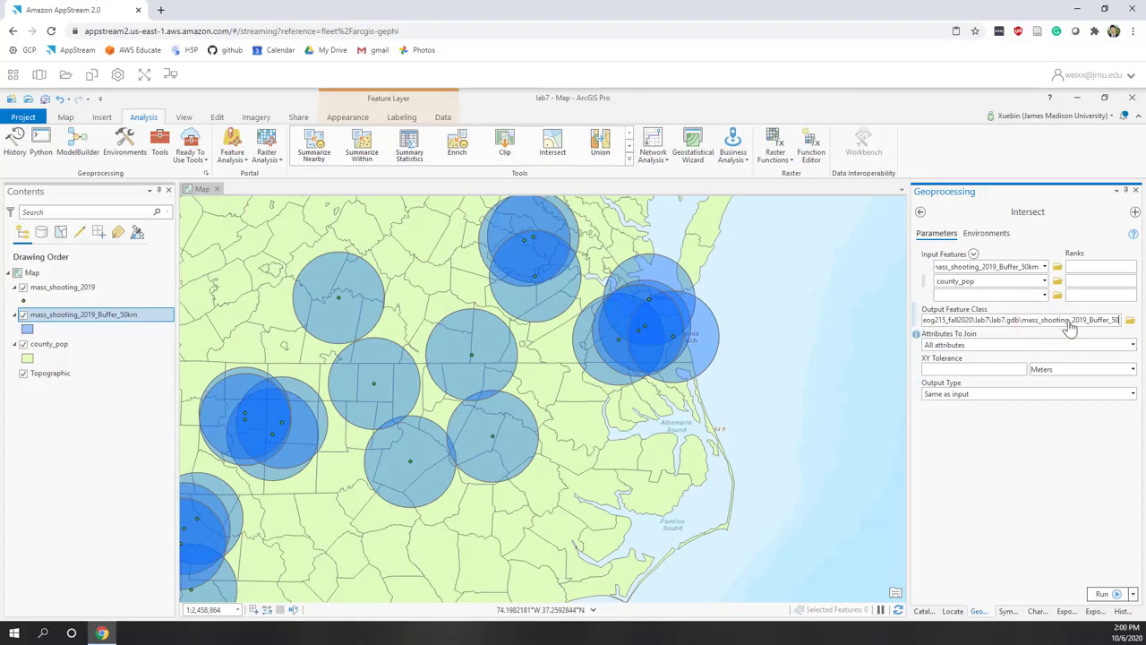
pyautogui.doubleClick(1078, 320)
pyautogui.press('Delete')
pyautogui.write('_int_pop')
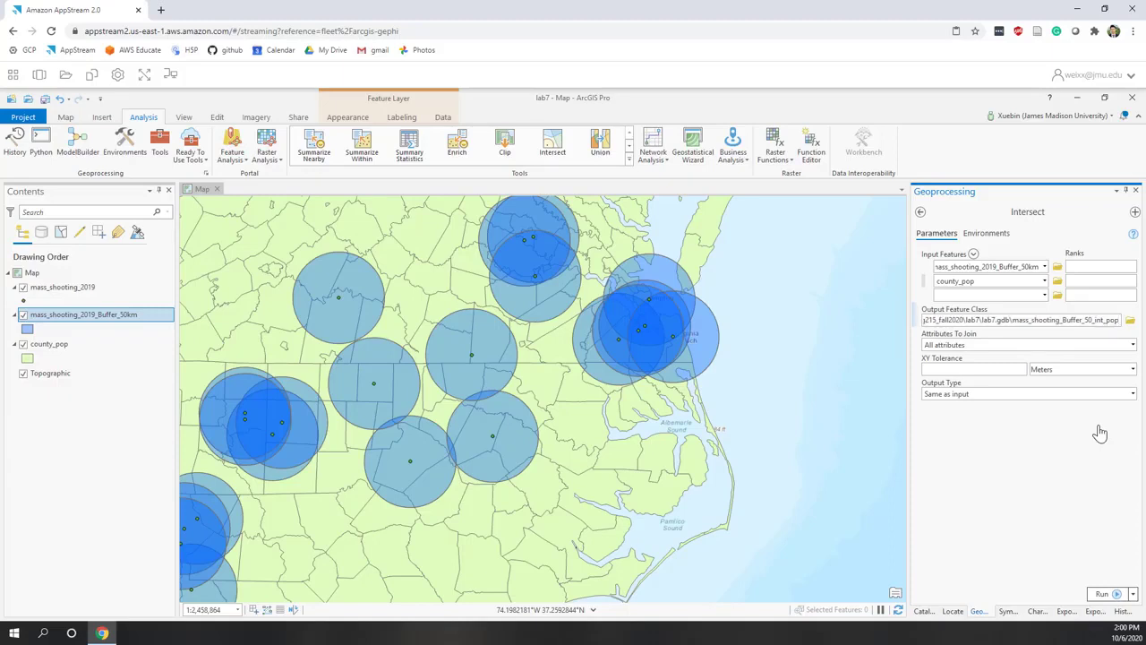
pyautogui.click(1015, 483)
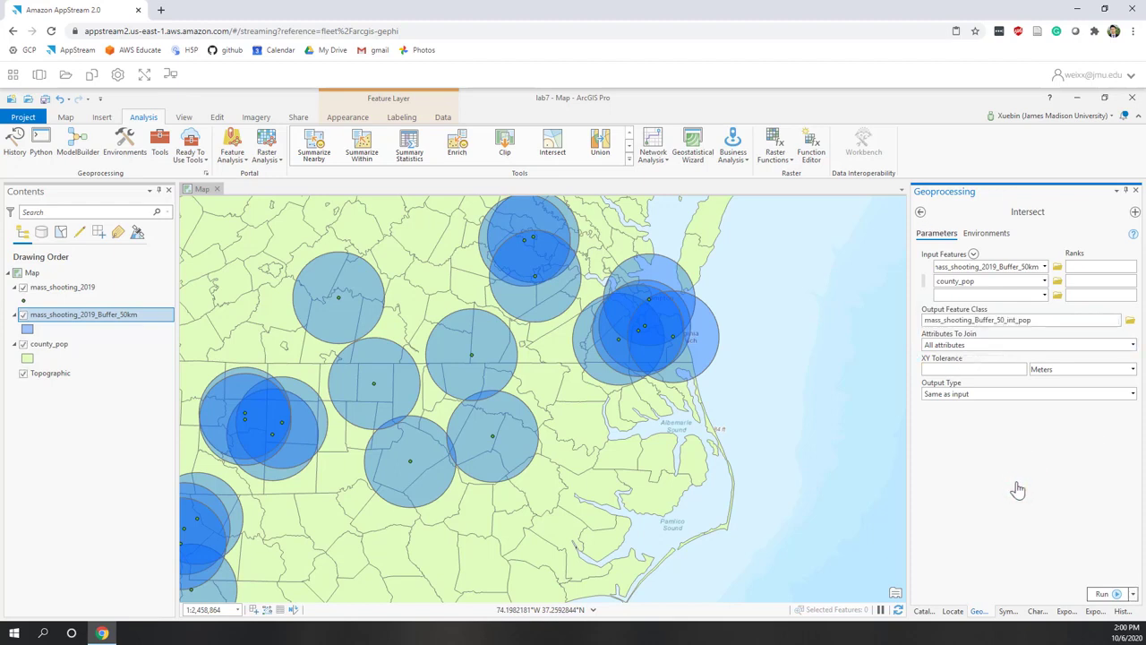
pyautogui.click(1102, 598)
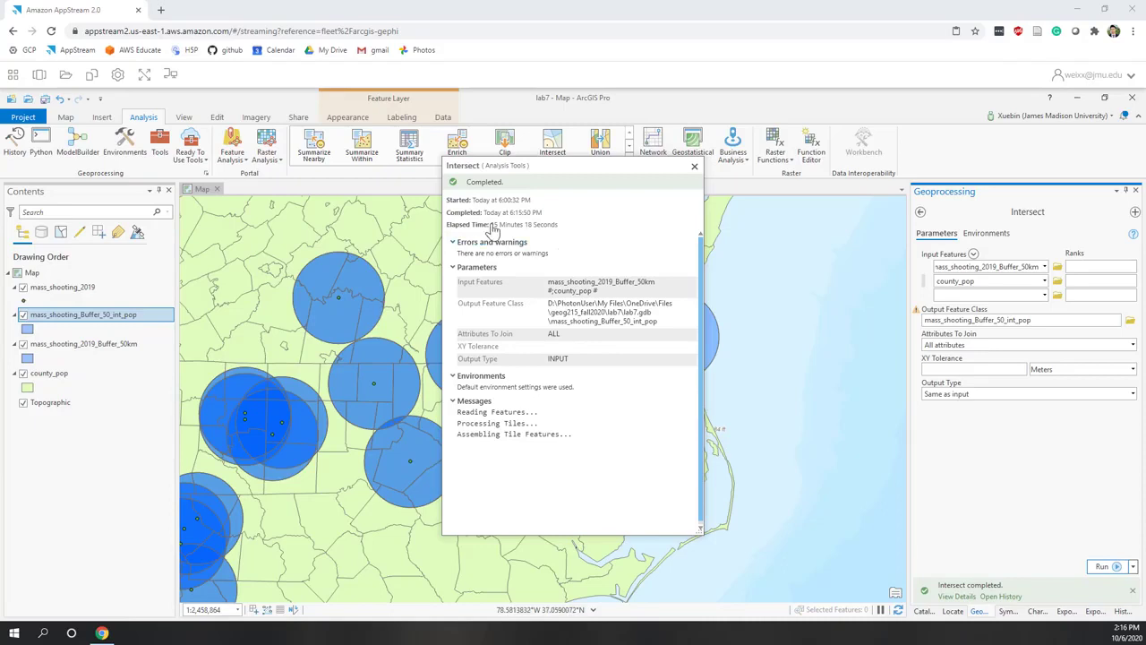
# Close the Intersect run details and hide the mass_shooting_2019_Buffer_50km layer
pyautogui.moveTo(492, 230); pyautogui.dragTo(502, 230)
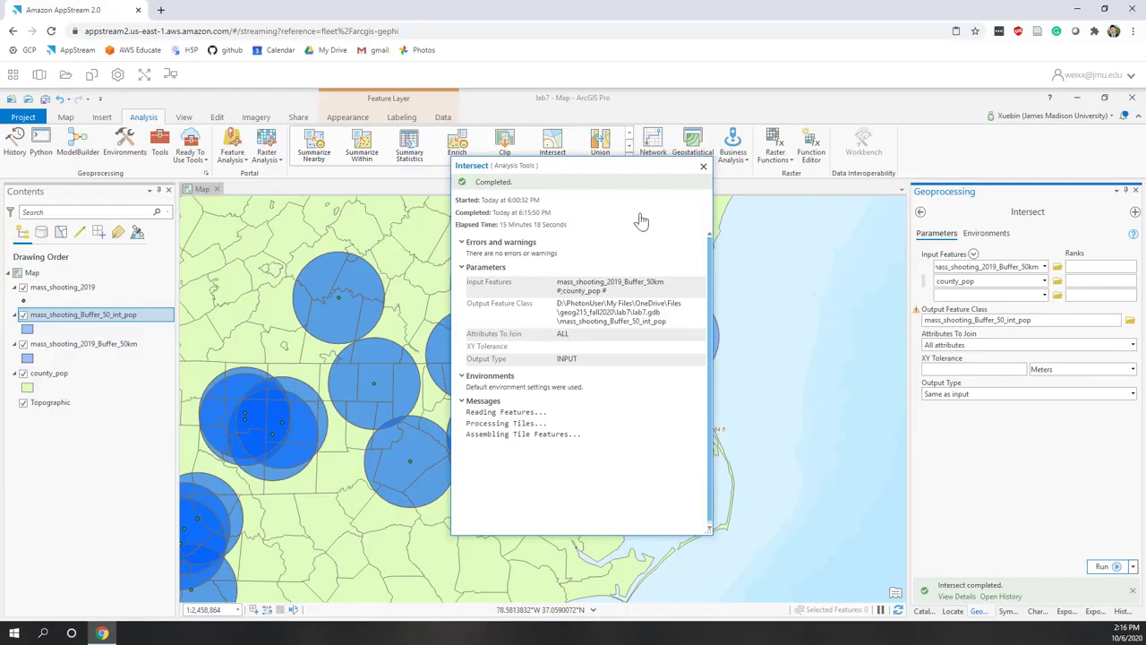
pyautogui.click(704, 169)
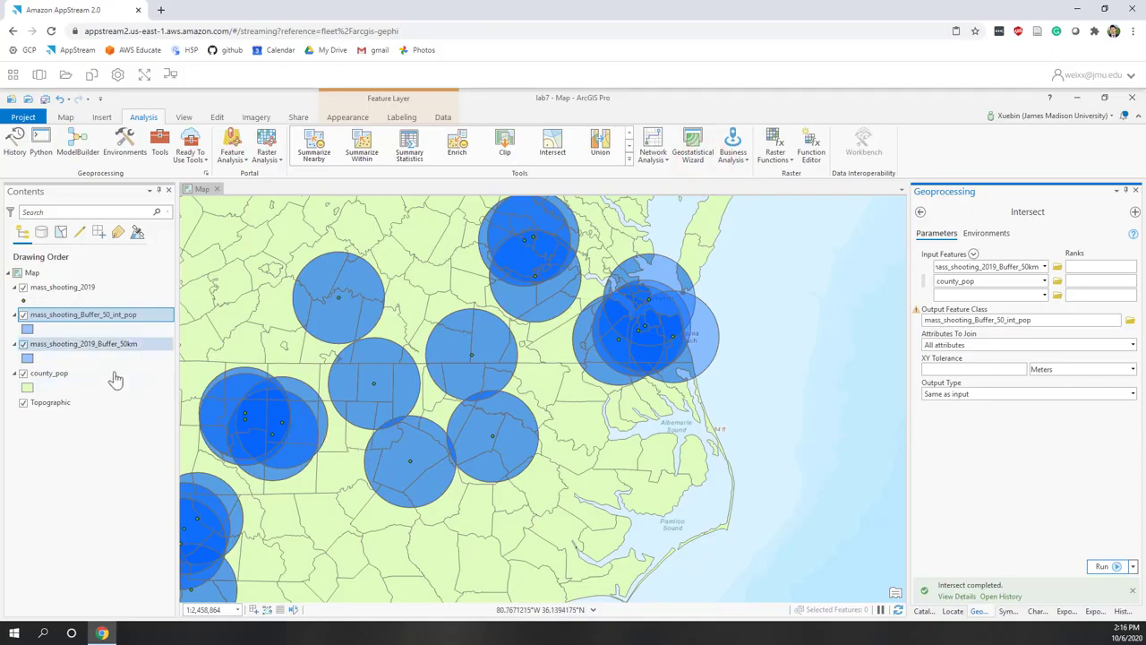
pyautogui.click(24, 345)
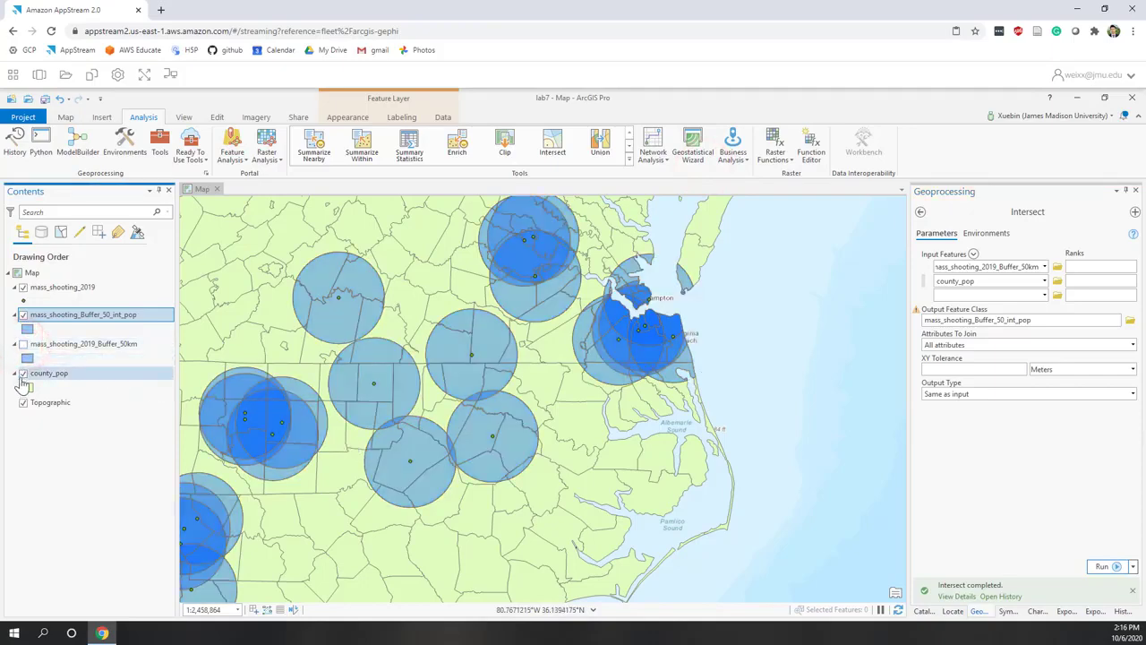
# Select several county pieces within one isolated intersected buffer circle one after another to inspect them, and clear the selection
pyautogui.scroll(2, 309, 306)
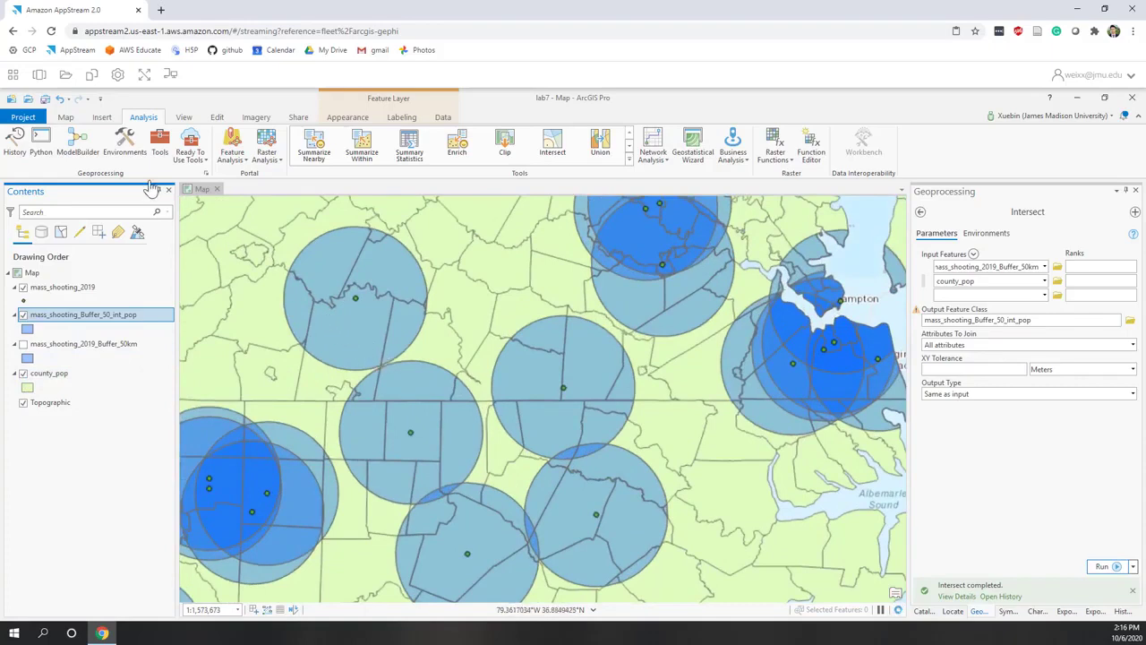
pyautogui.click(67, 117)
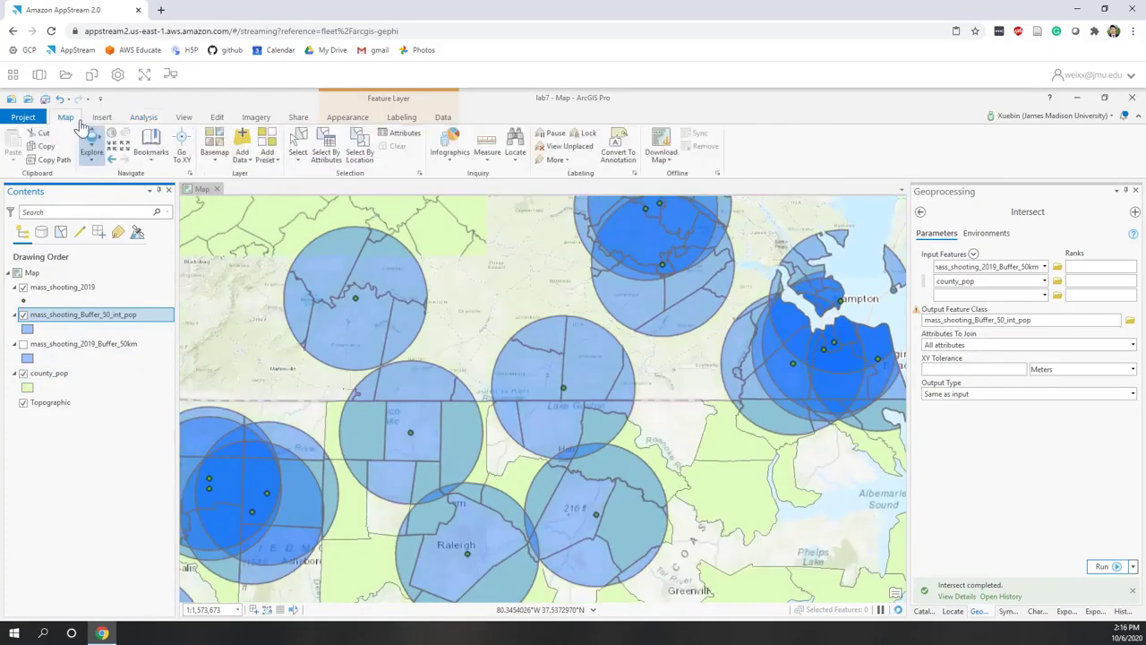
pyautogui.click(299, 136)
pyautogui.click(330, 258)
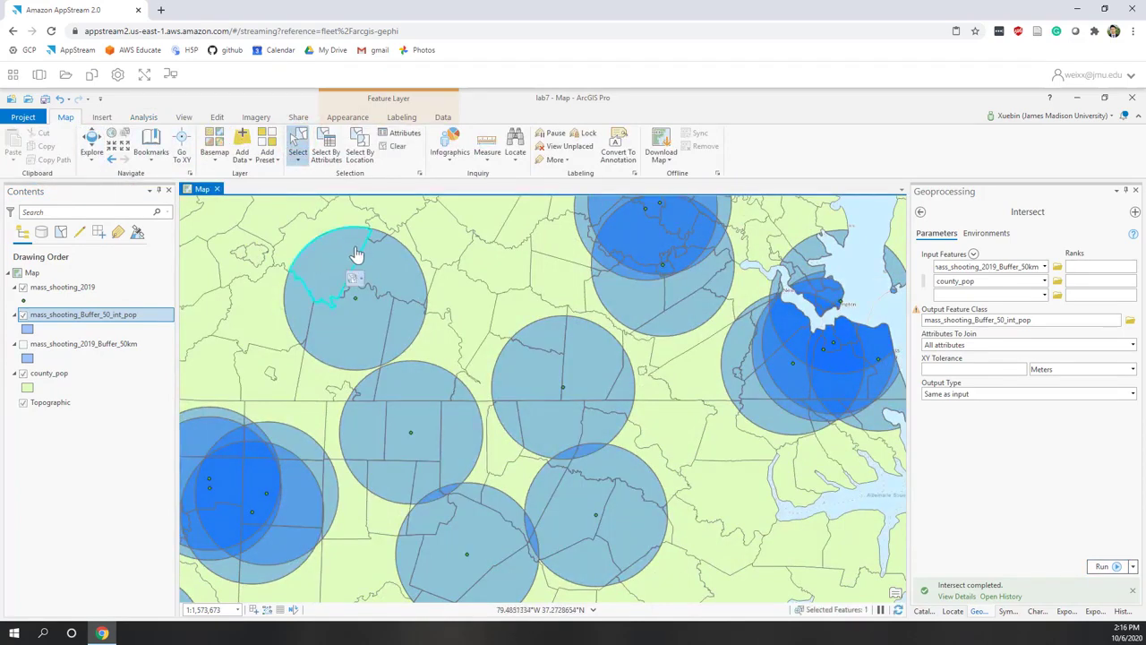
pyautogui.click(376, 244)
pyautogui.click(391, 273)
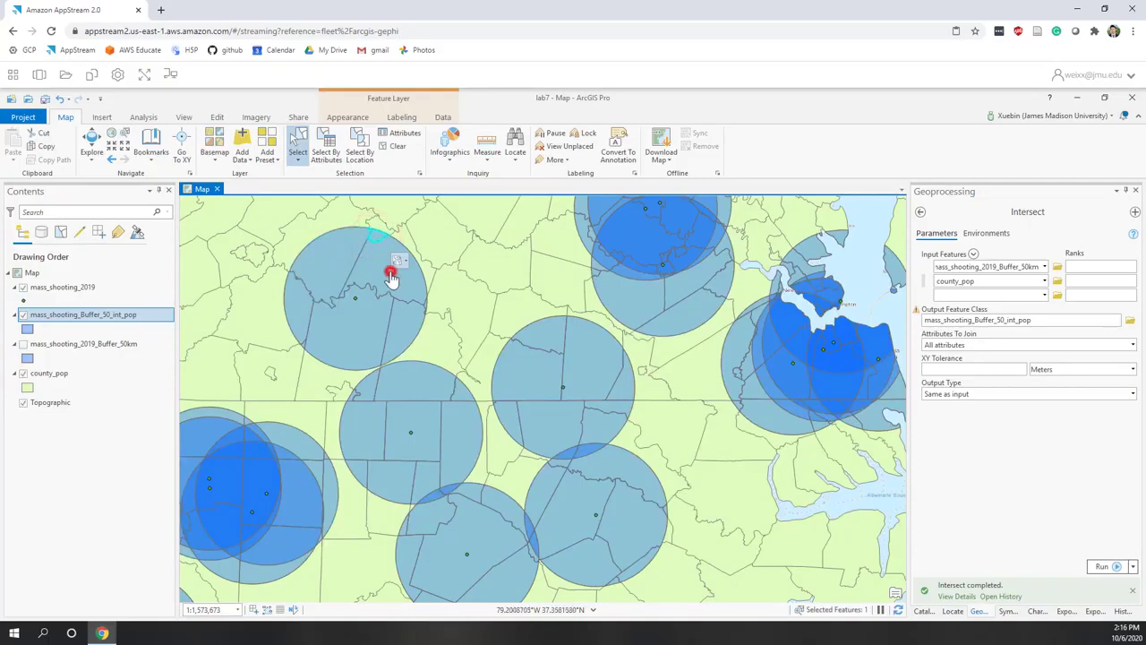
pyautogui.click(412, 339)
pyautogui.click(352, 344)
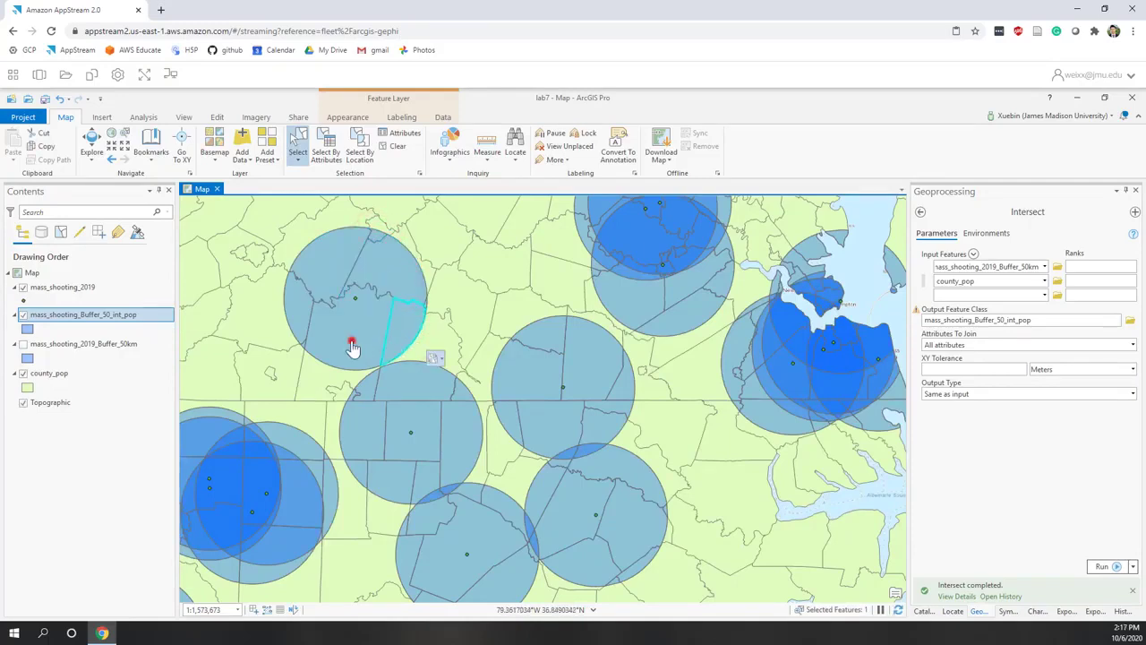
pyautogui.click(300, 328)
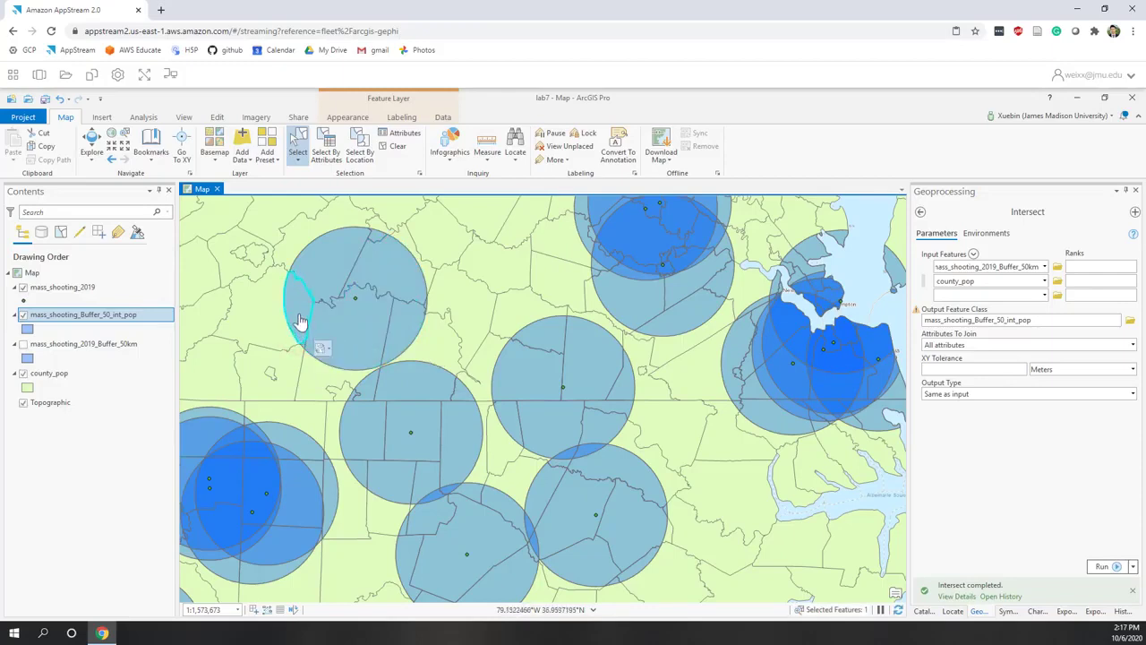
pyautogui.click(299, 309)
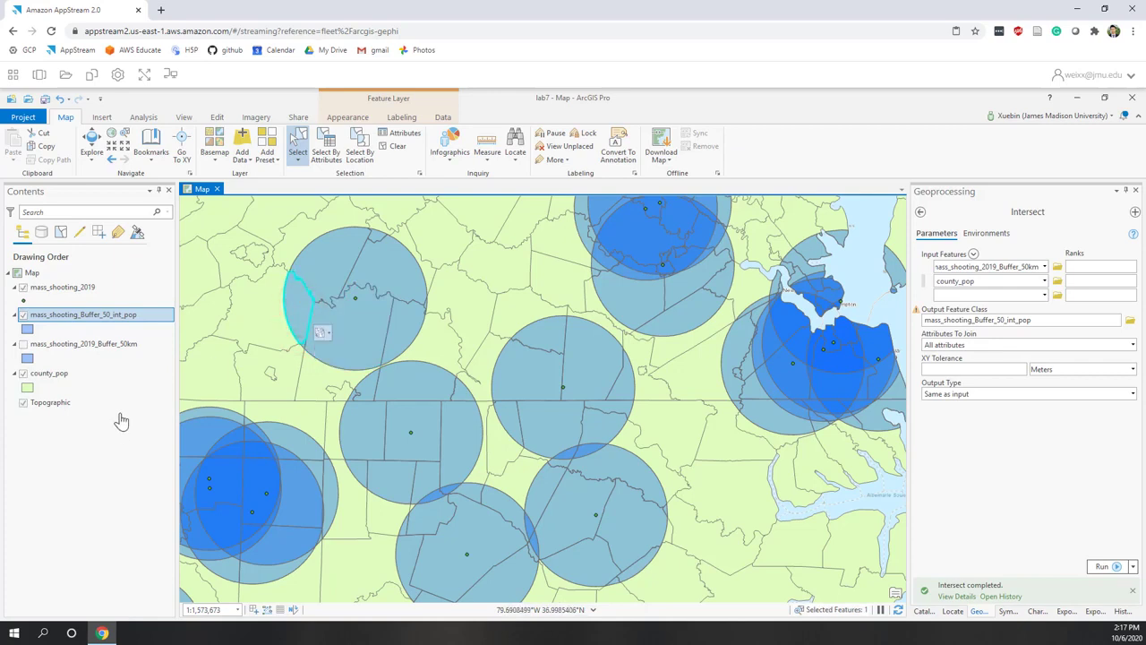
pyautogui.click(398, 148)
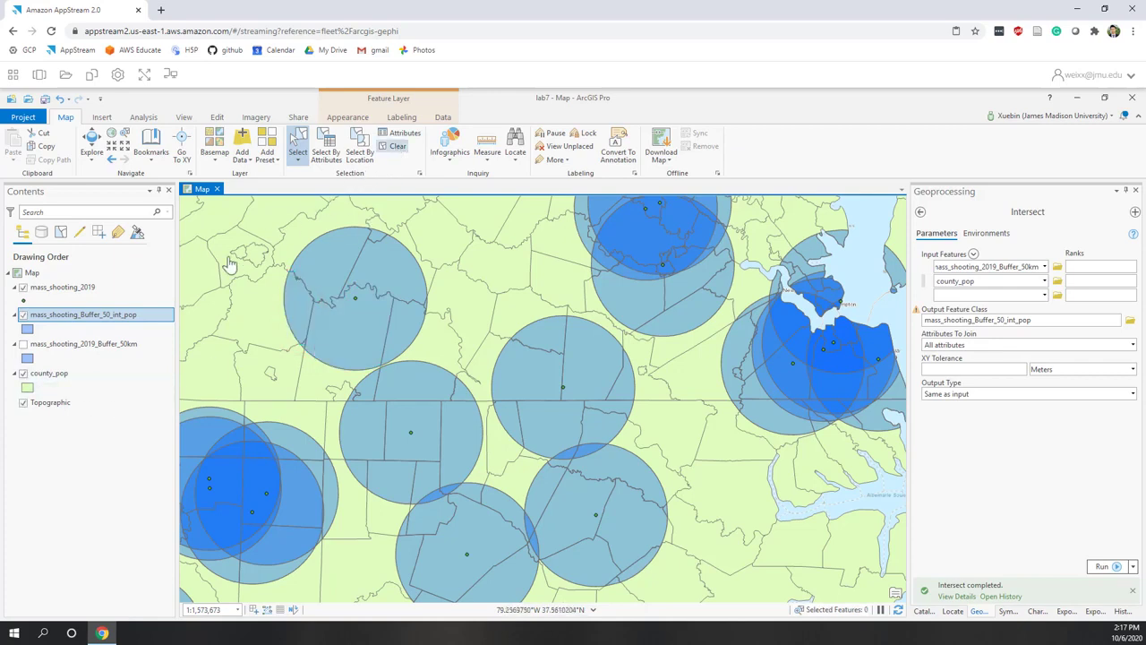
# Open the attribute table of mass_shooting_Buffer_50_int_pop and examine its fields through to Total Population and Shape_Area
pyautogui.rightClick(134, 316)
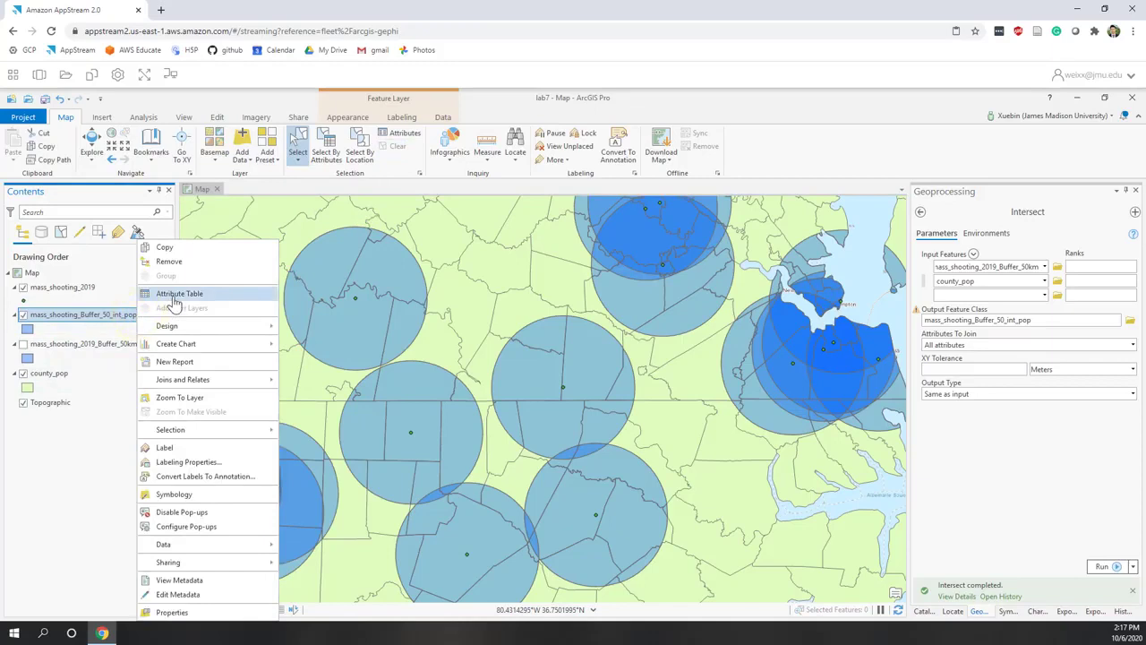
pyautogui.click(174, 298)
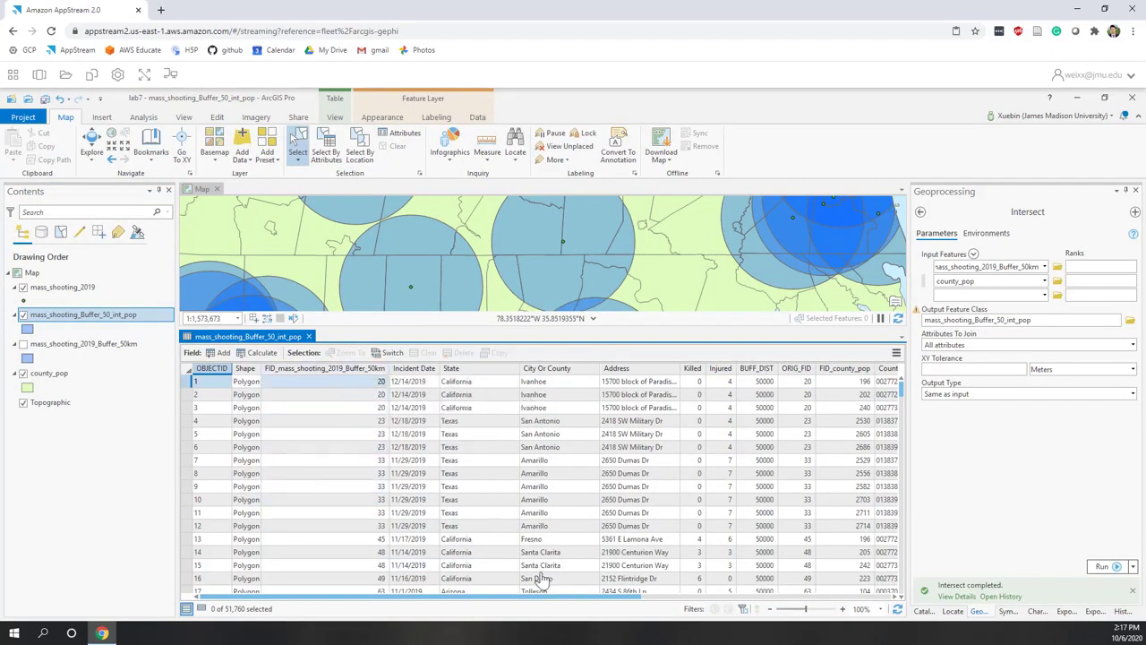
pyautogui.moveTo(570, 598); pyautogui.dragTo(825, 601)
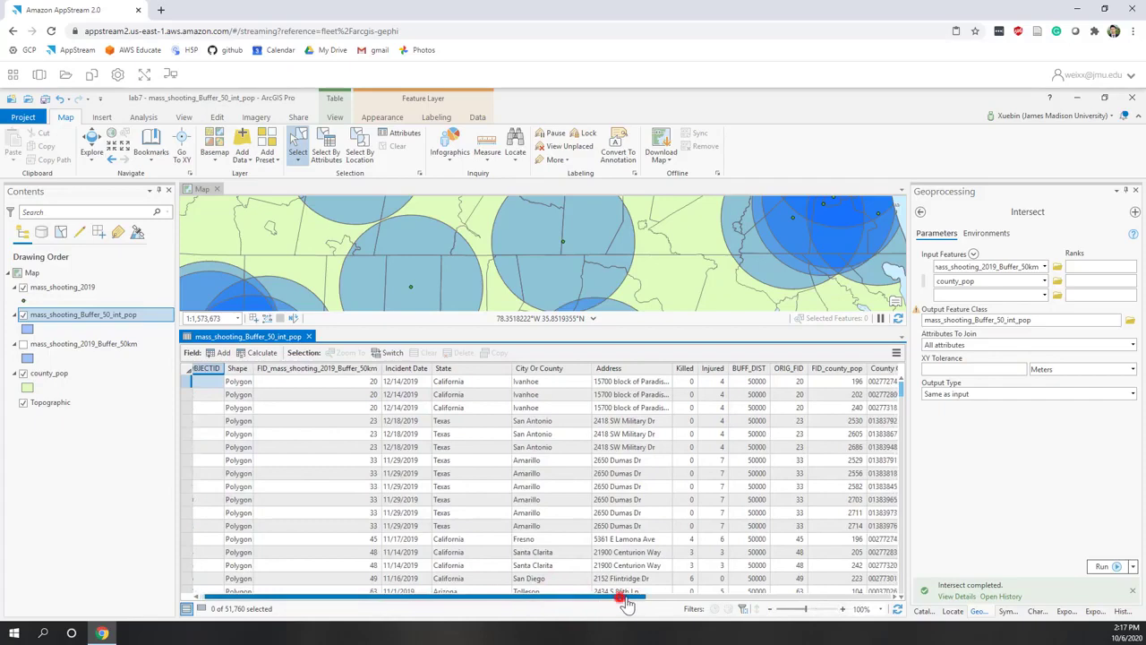
pyautogui.moveTo(627, 605); pyautogui.dragTo(849, 602)
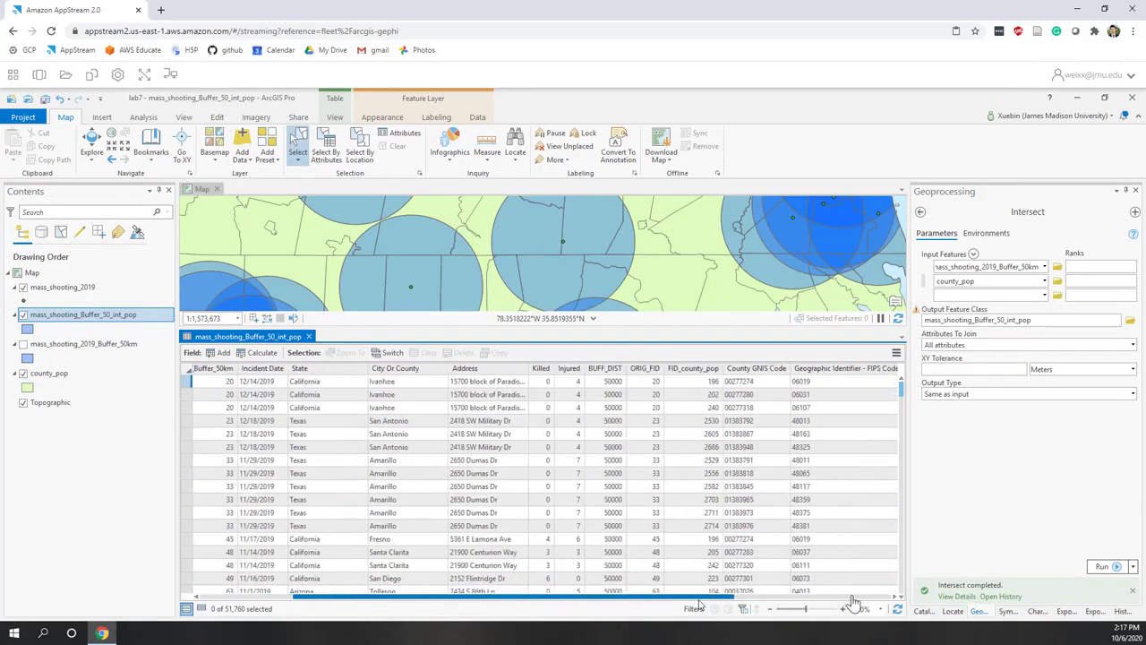
pyautogui.hscroll(5, 721, 458)
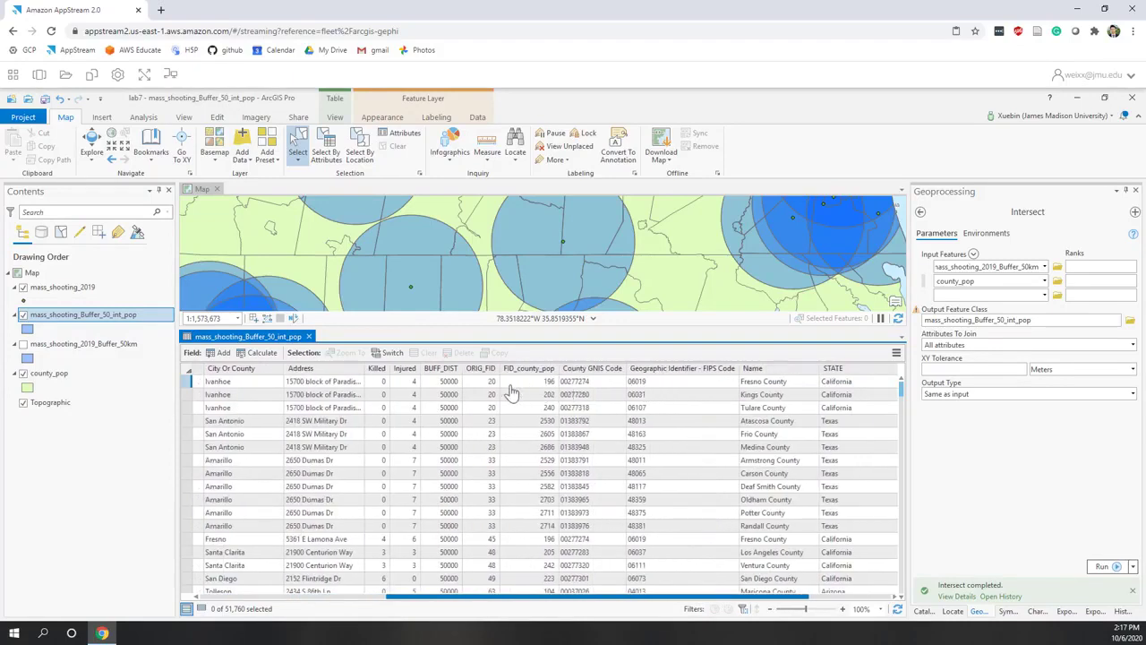
pyautogui.hscroll(2, 501, 392)
pyautogui.hscroll(3, 499, 391)
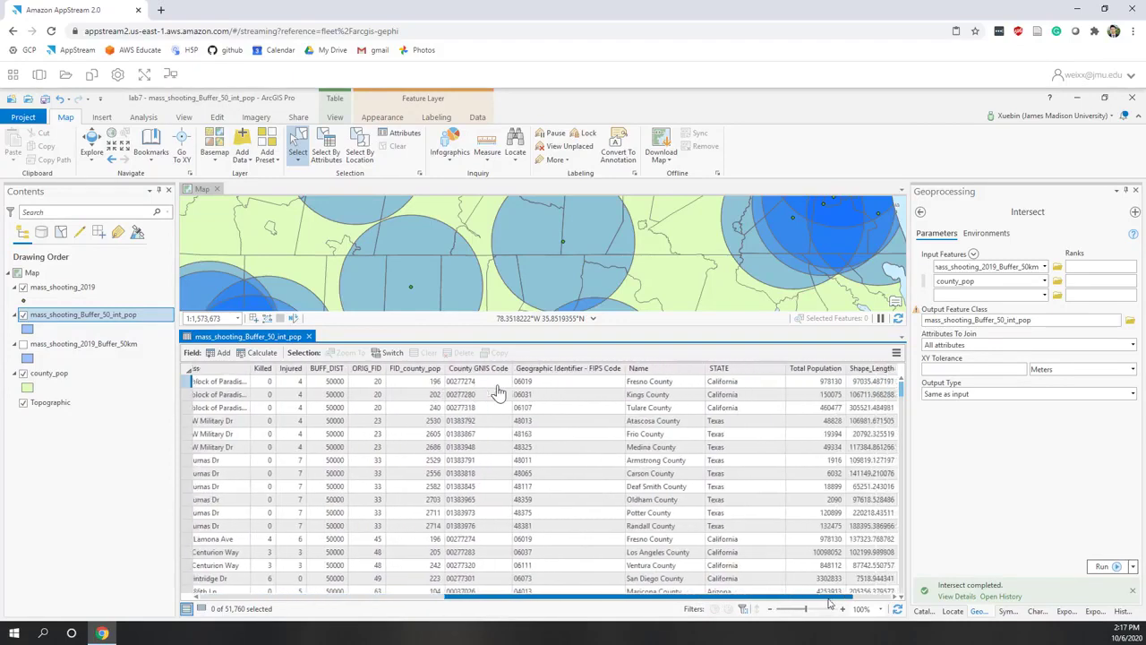
pyautogui.hscroll(2, 454, 391)
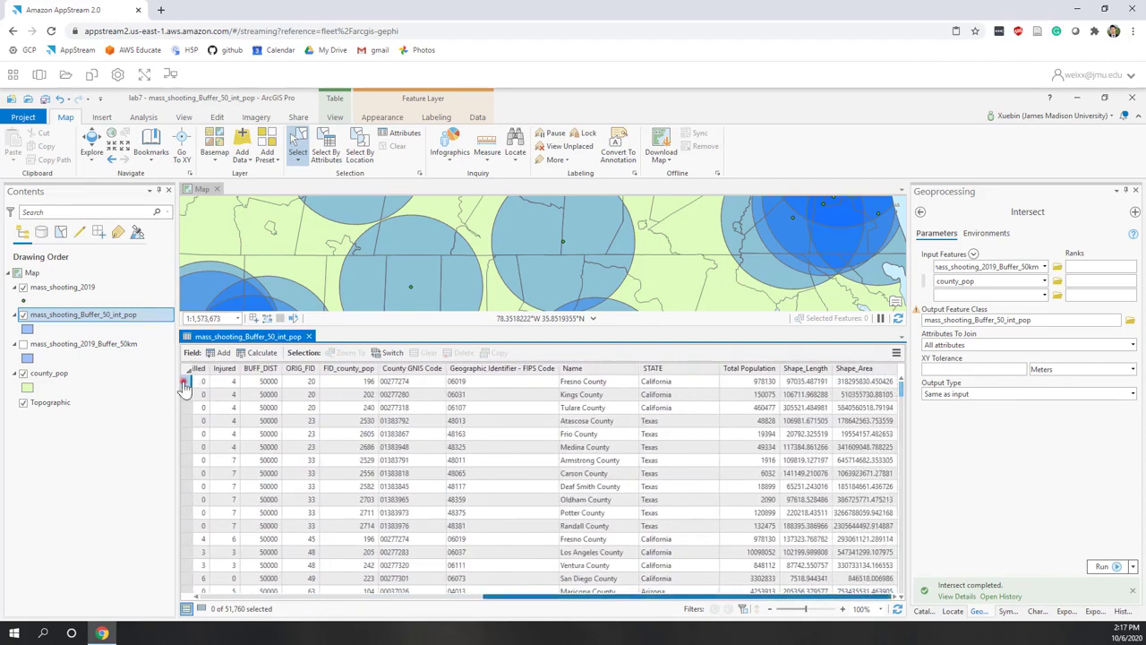
# Select and zoom to the first Fresno County record and the Kings County record to inspect their pieces, and clear the selection
pyautogui.click(185, 383)
pyautogui.doubleClick(184, 383)
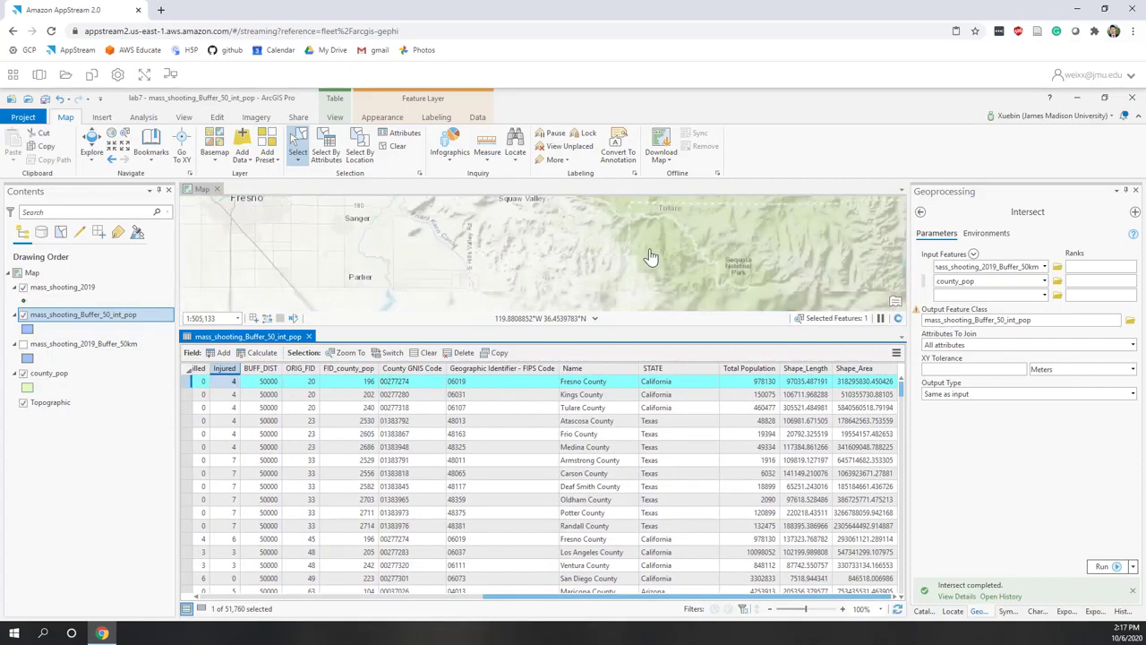
pyautogui.scroll(-3, 652, 257)
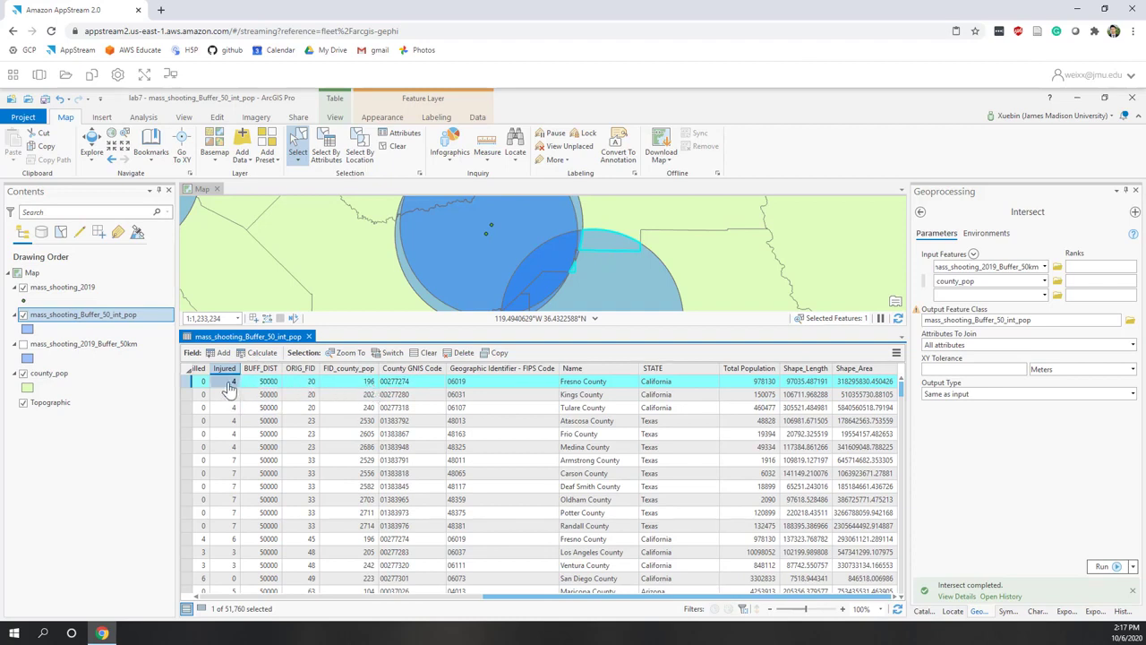
pyautogui.click(184, 395)
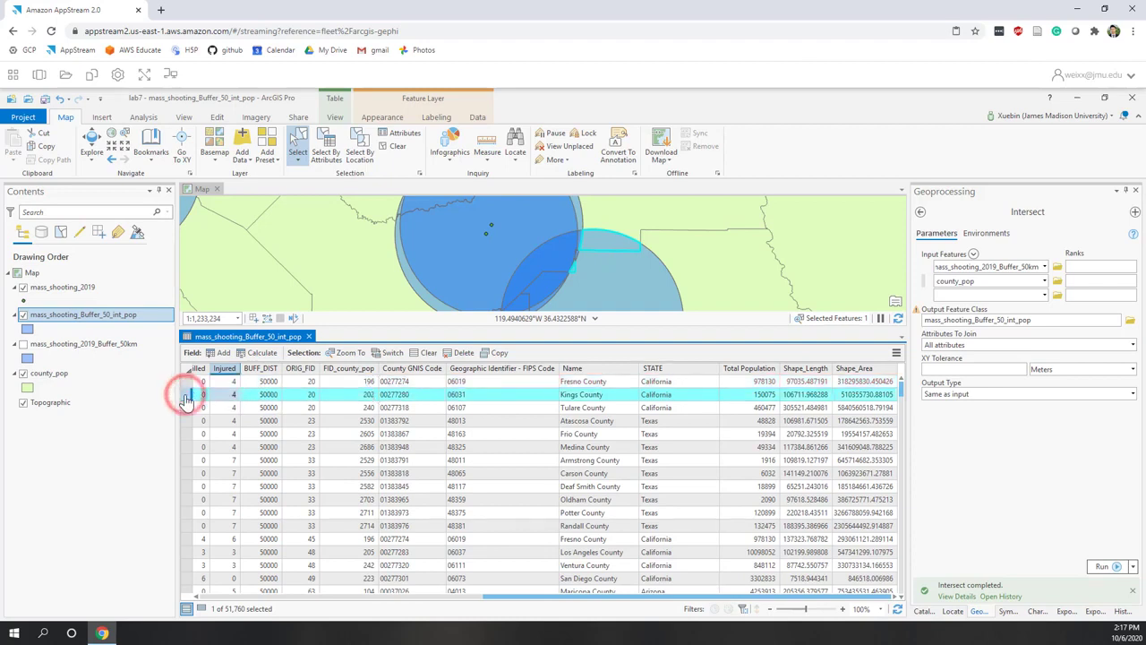
pyautogui.doubleClick(183, 395)
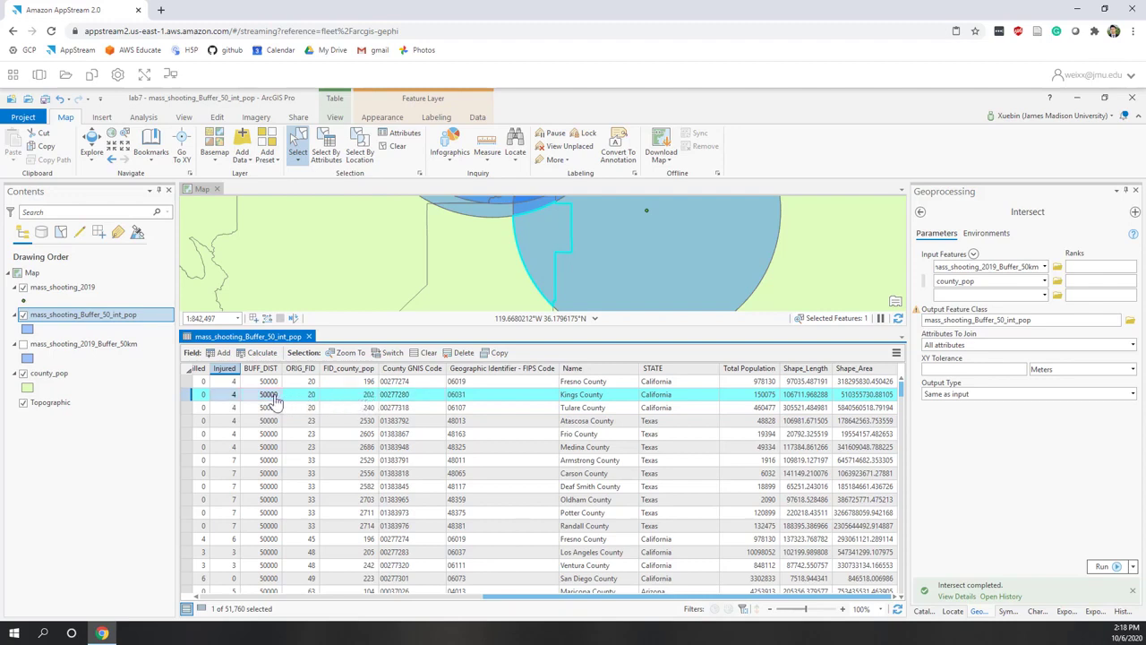
pyautogui.scroll(-2, 466, 258)
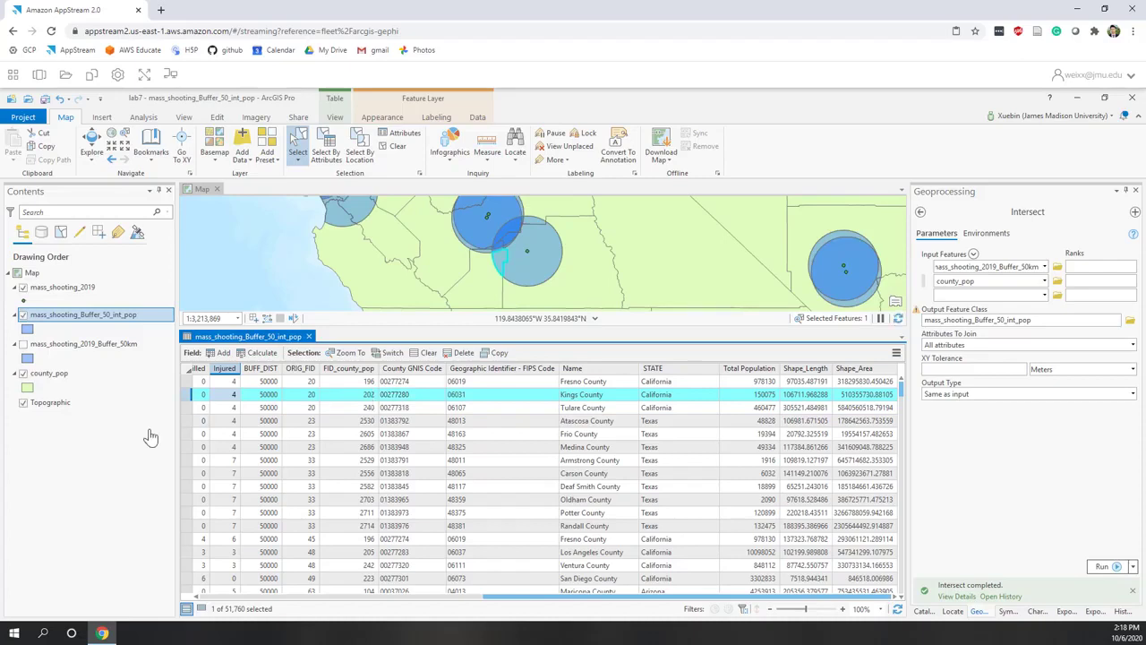
pyautogui.click(394, 148)
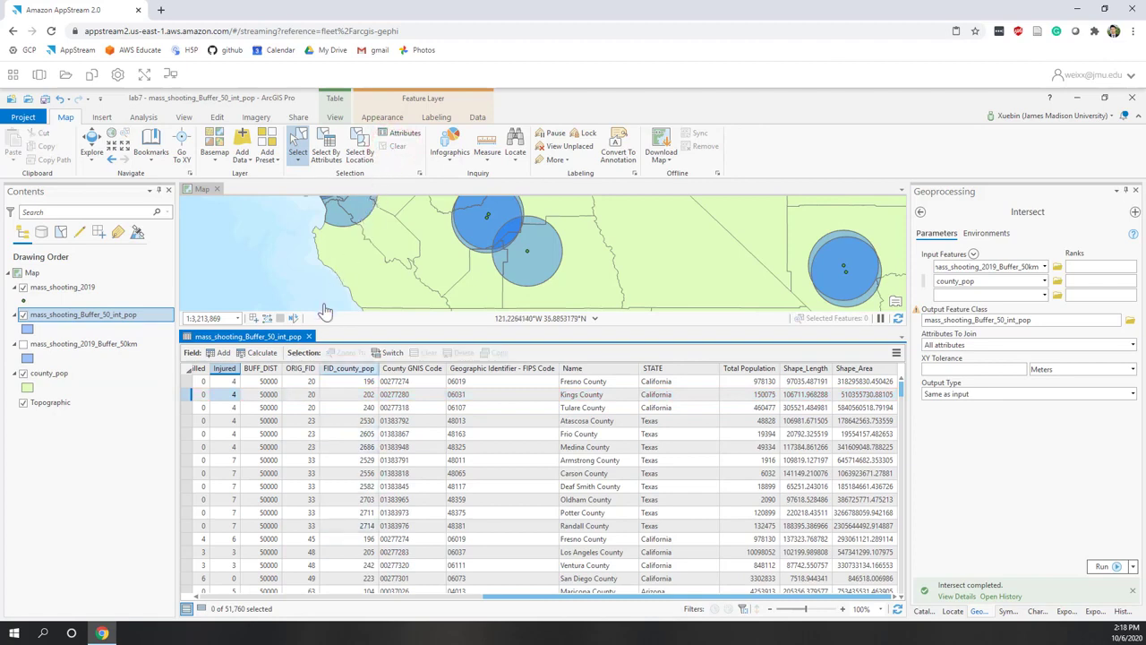
# Close the attribute table and start the Summary Statistics tool with mass_shooting_Buffer_50_int_pop as the input table
pyautogui.click(309, 336)
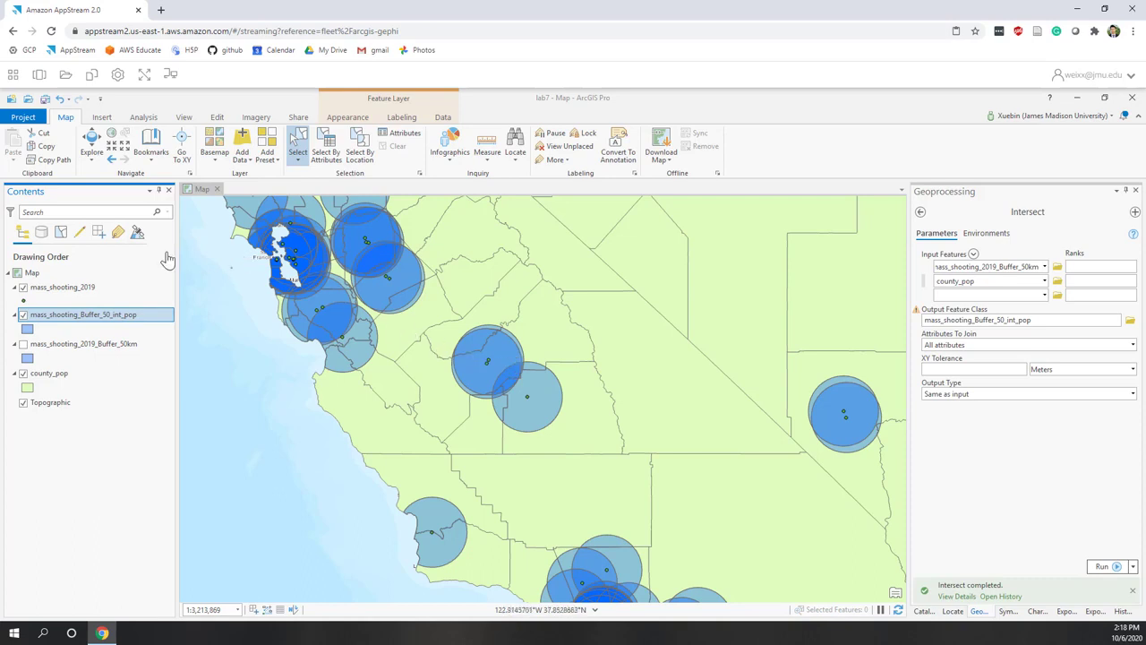
pyautogui.click(149, 120)
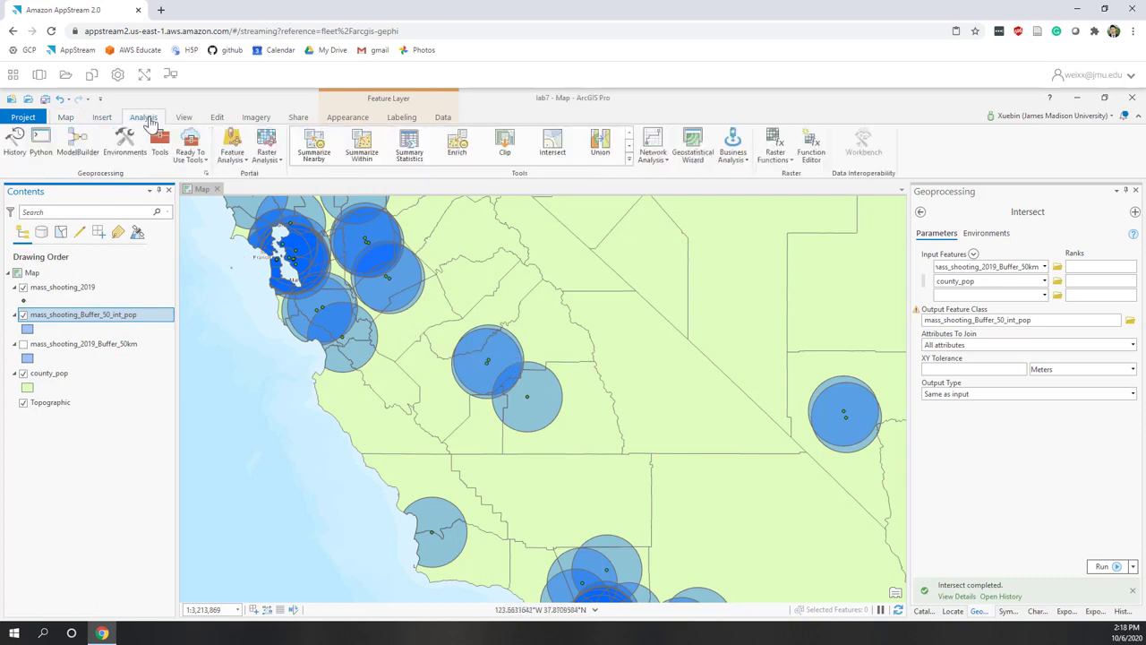
pyautogui.click(630, 161)
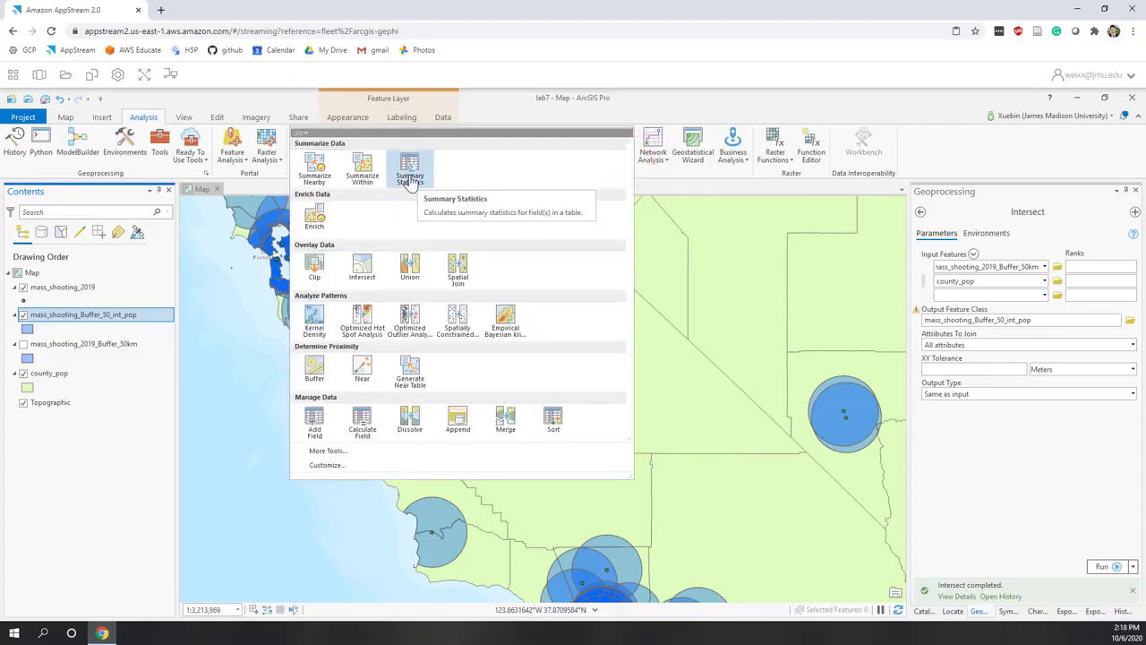
pyautogui.click(409, 174)
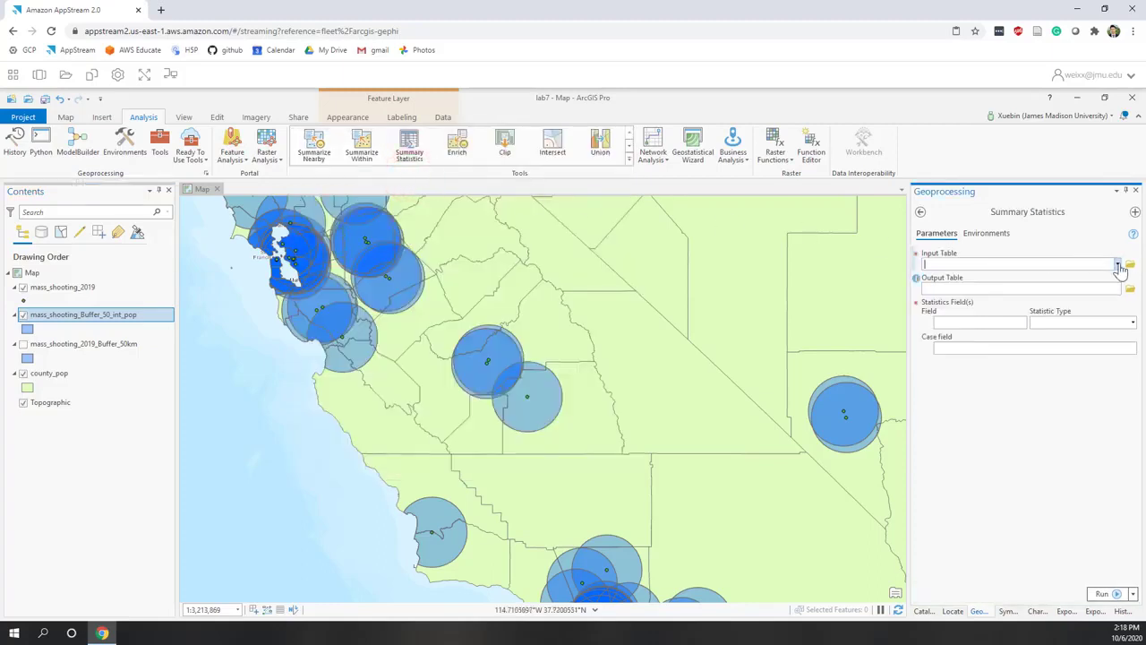
pyautogui.click(1119, 265)
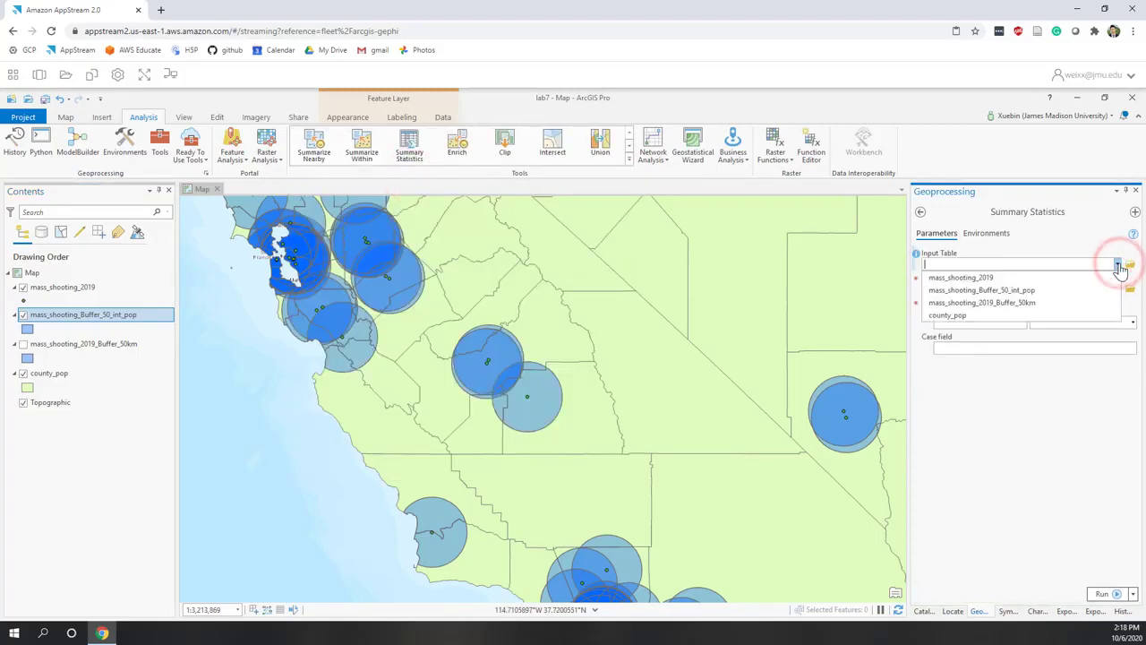
pyautogui.click(1032, 291)
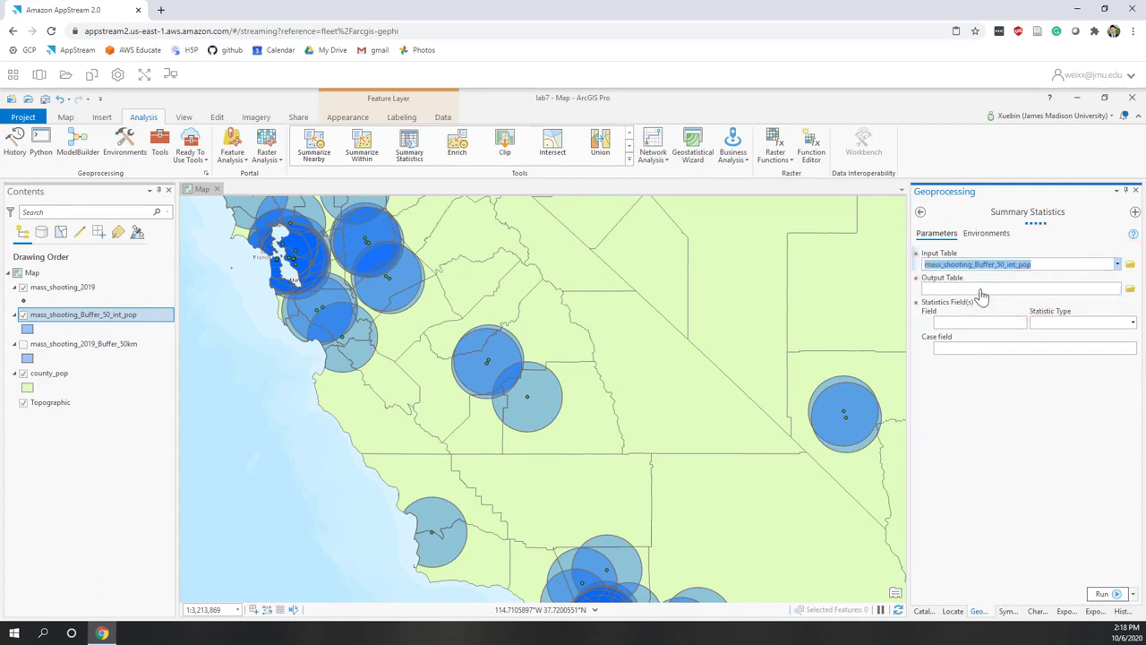
# Name the Summary Statistics output table mass_shooting_int_pop_sum in lab7.gdb
pyautogui.click(982, 290)
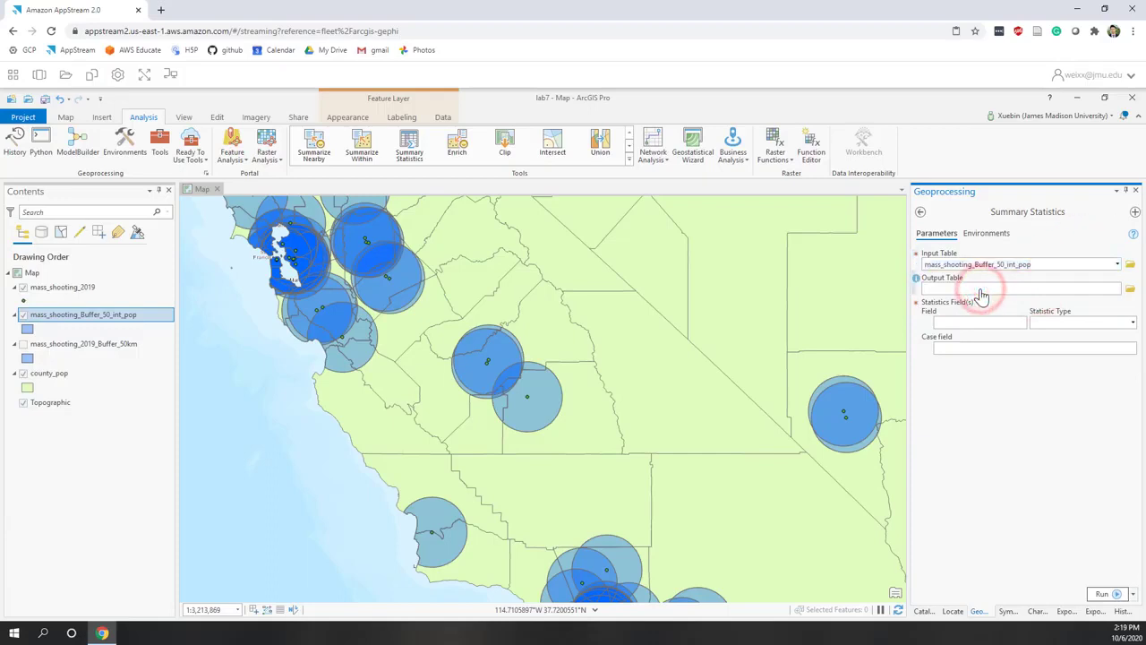
pyautogui.moveTo(1065, 290); pyautogui.dragTo(1095, 292)
pyautogui.click(1090, 290)
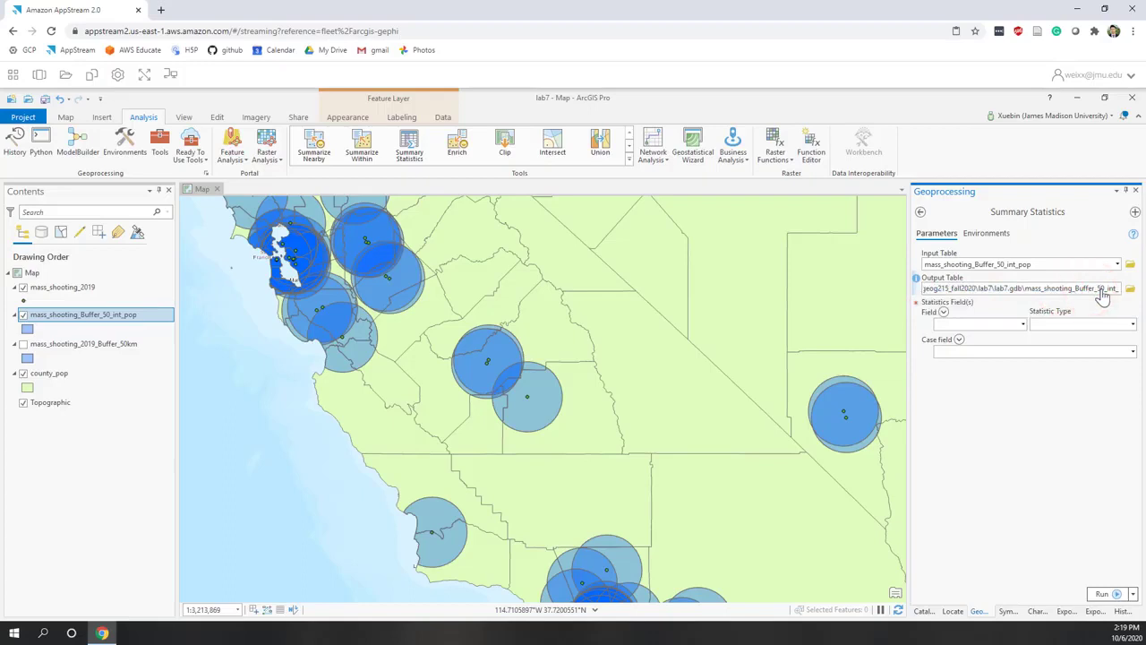
pyautogui.moveTo(1022, 297); pyautogui.dragTo(1121, 297)
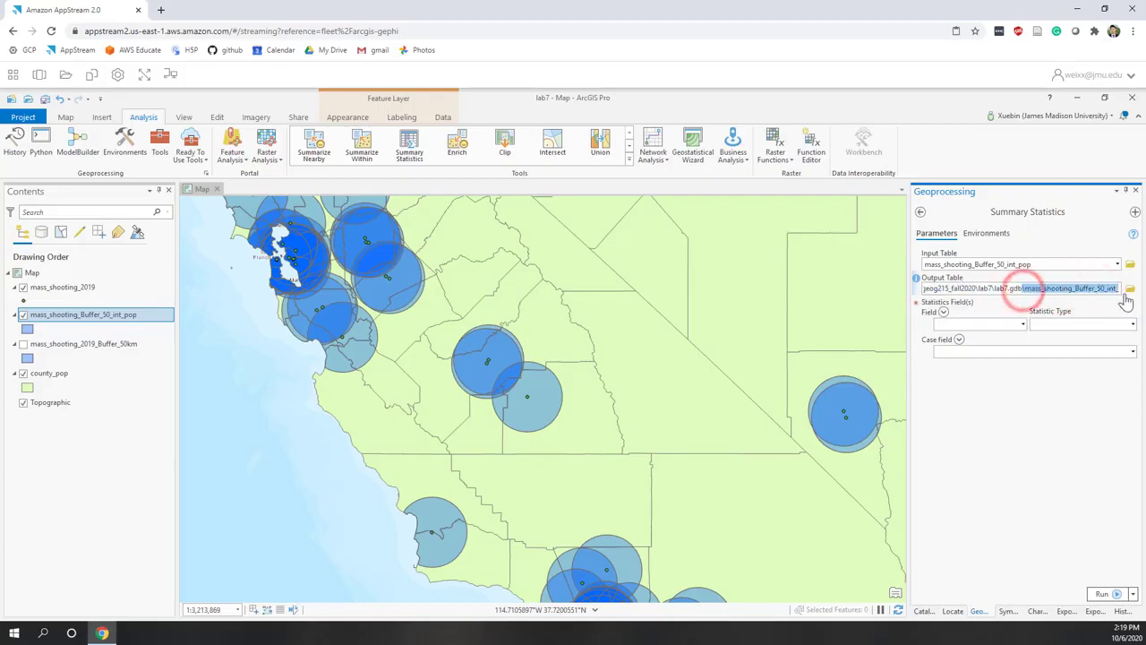
pyautogui.click(1087, 290)
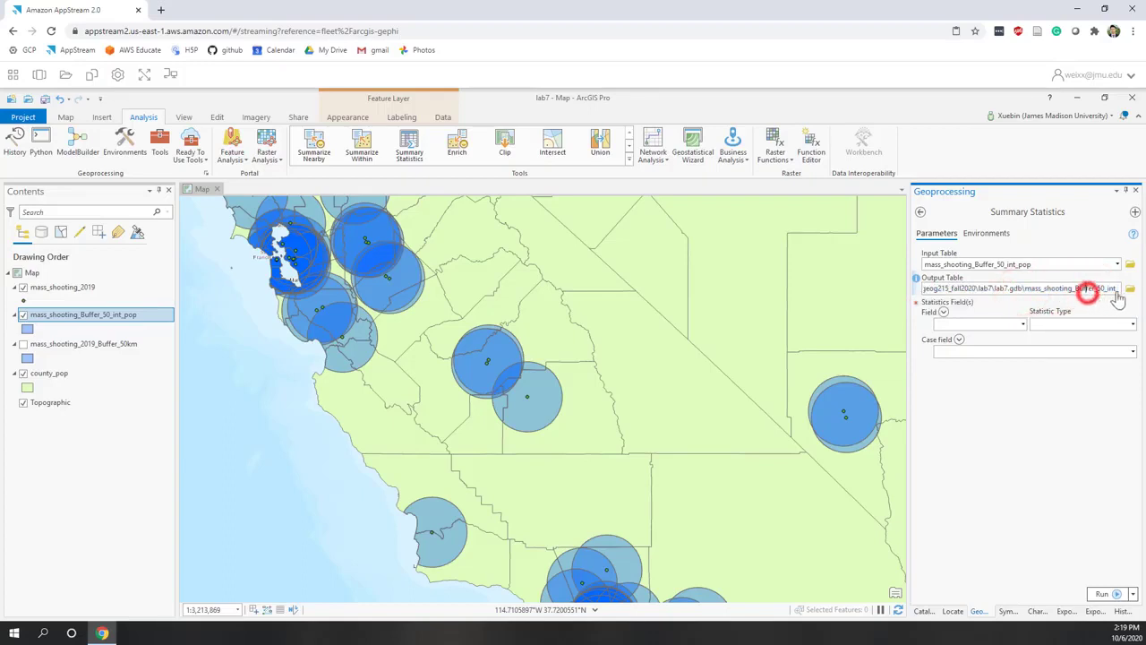
pyautogui.click(1117, 292)
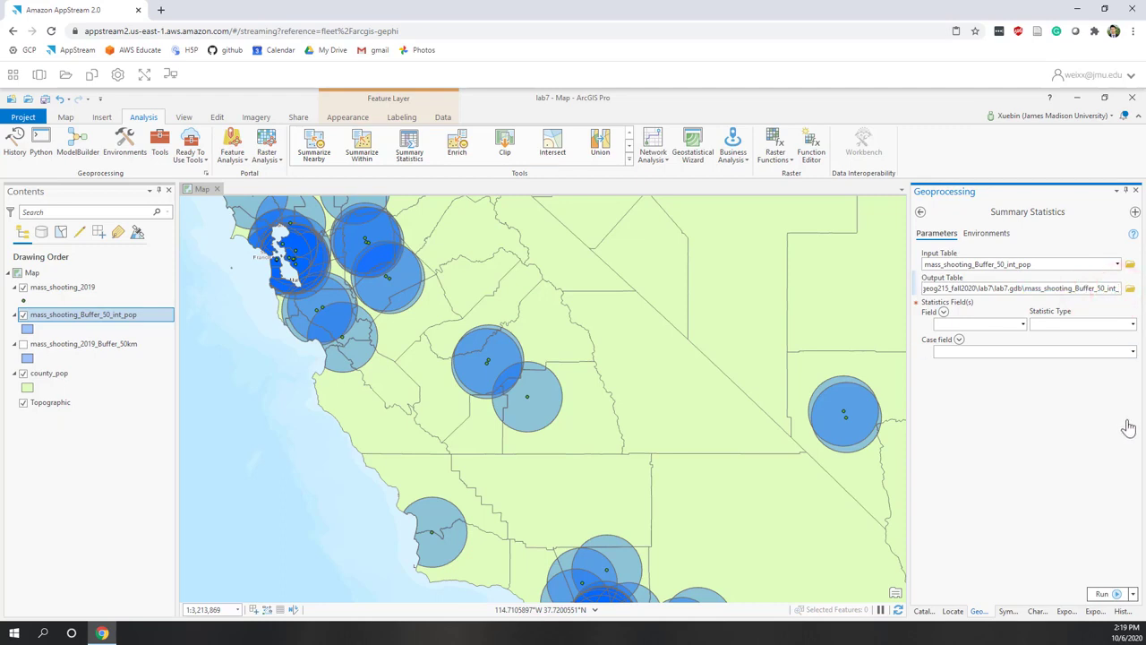
pyautogui.doubleClick(1083, 288)
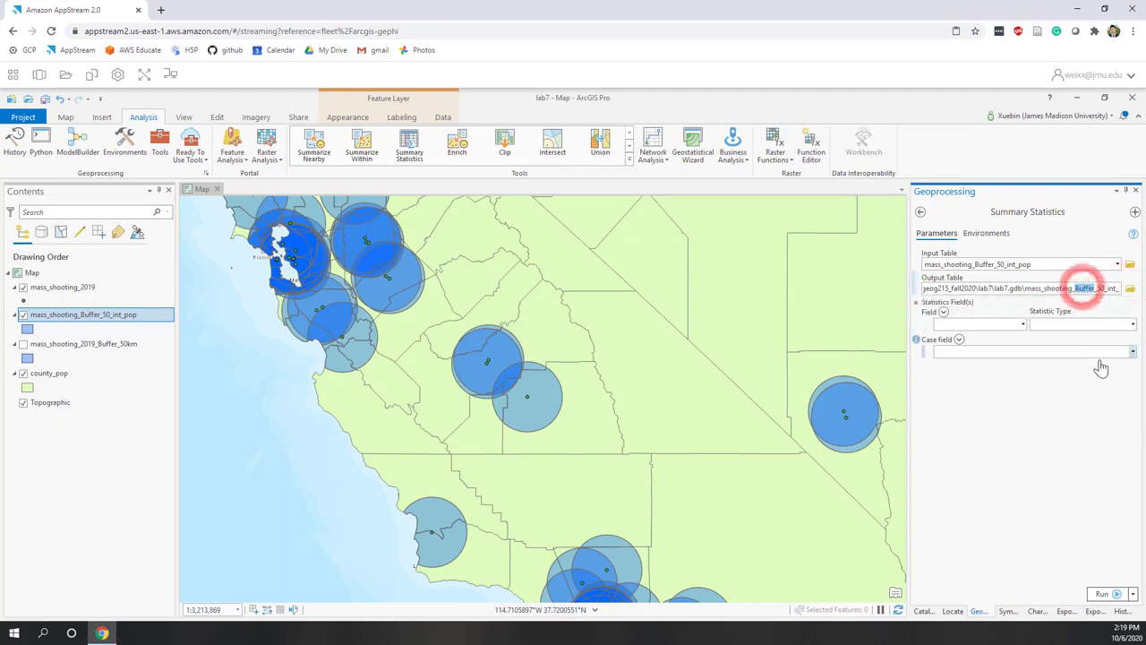
pyautogui.press('BackSpace')
pyautogui.press('Delete')
pyautogui.press('Delete')
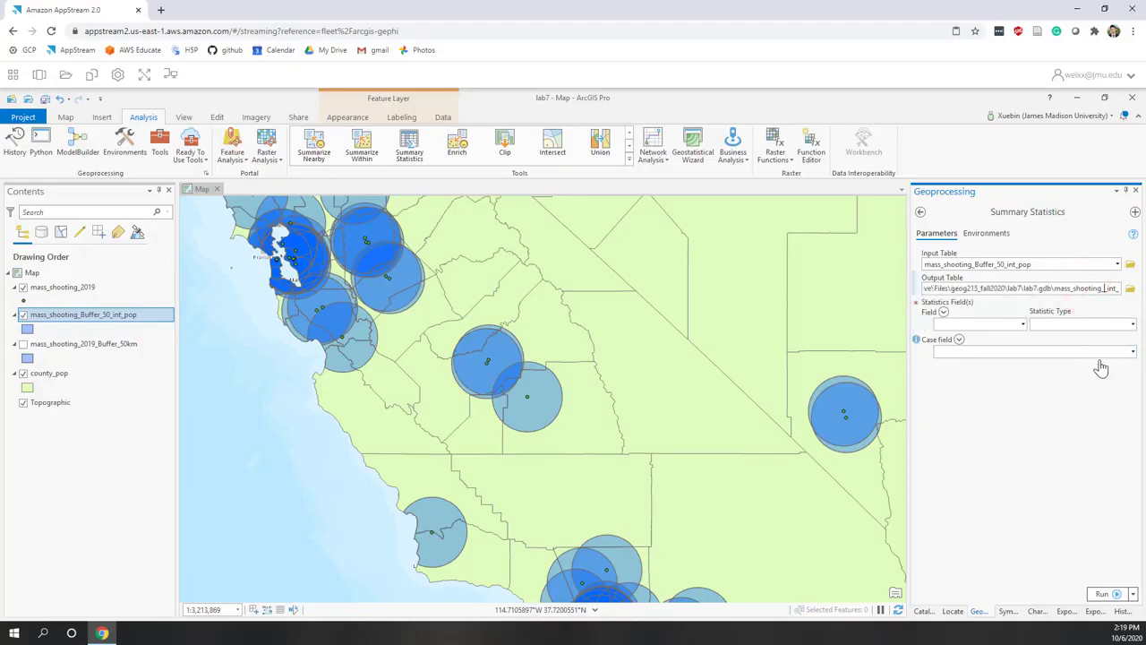
pyautogui.press('BackSpace')
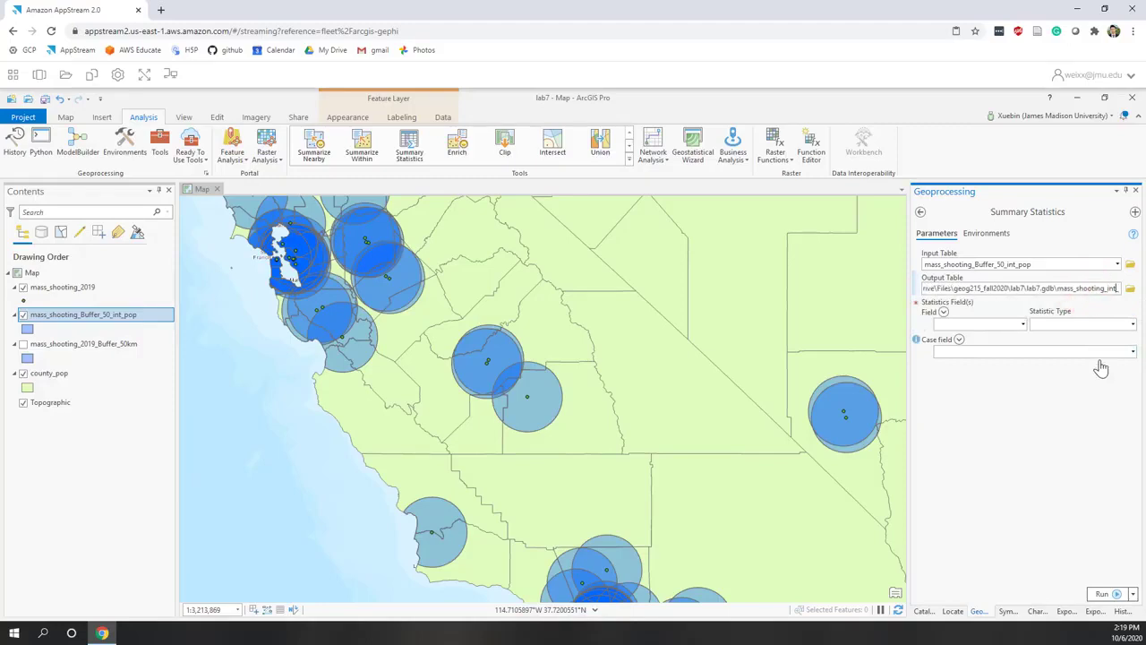
pyautogui.write('pop_')
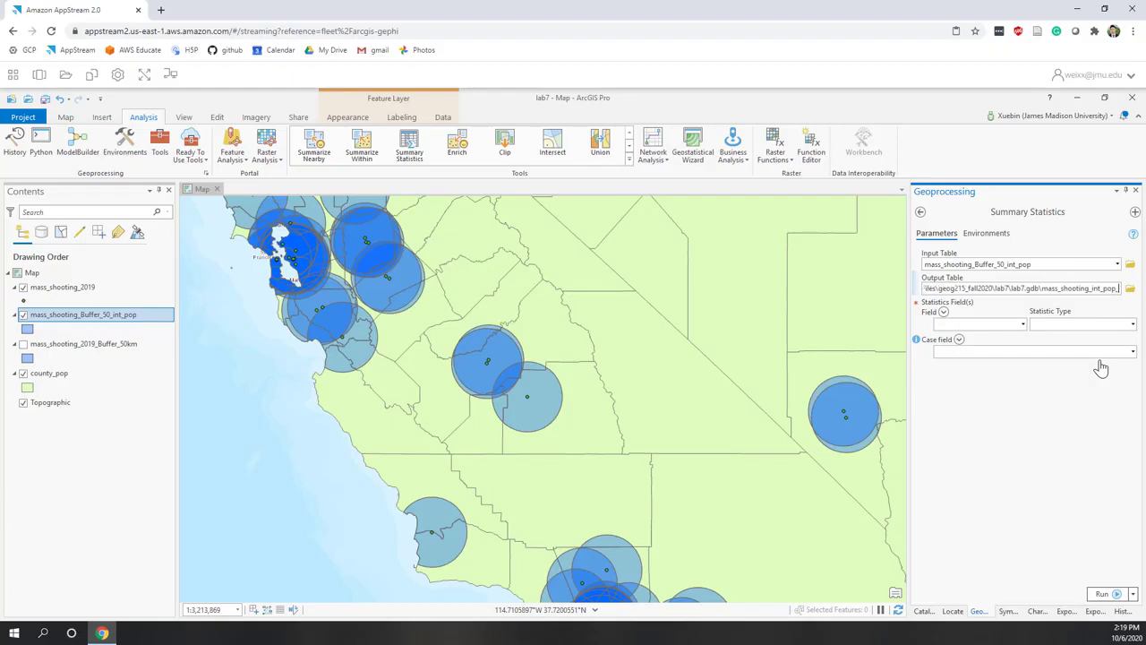
pyautogui.write('sum')
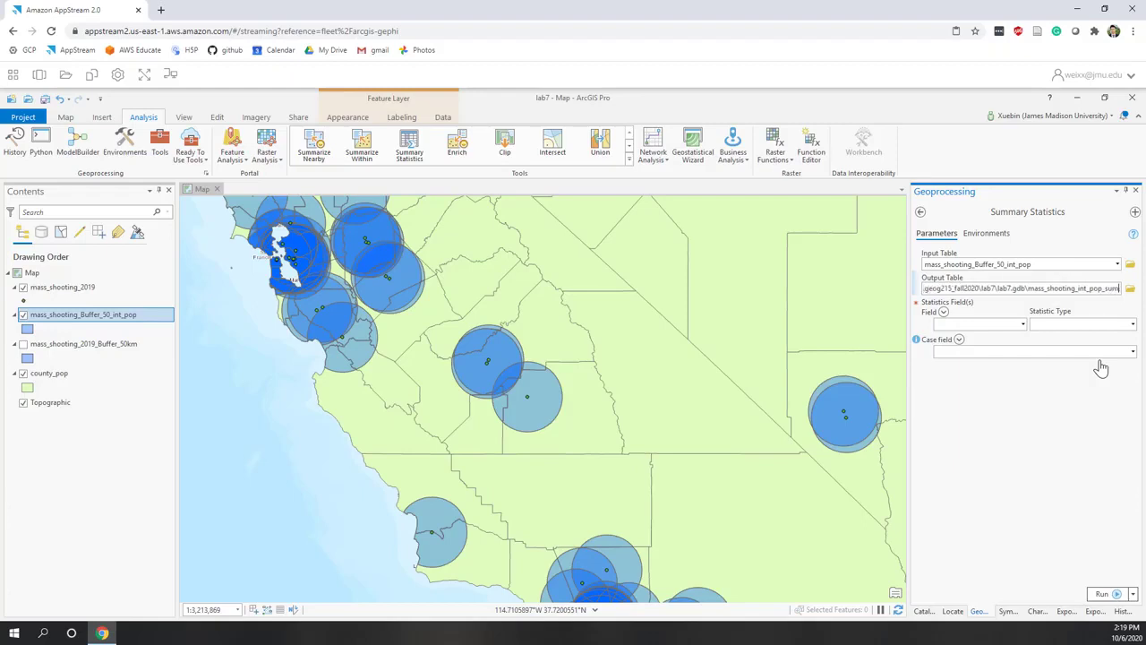
pyautogui.click(1039, 430)
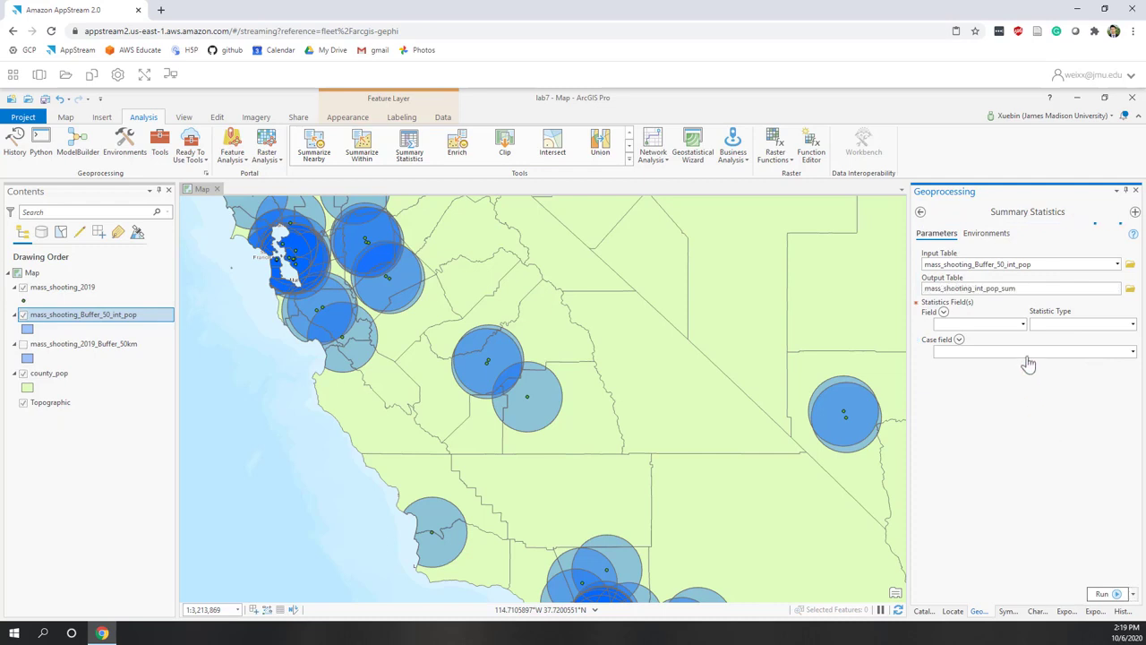
# Add FID_county_pop as a statistics field with the Mean statistic type
pyautogui.click(1023, 325)
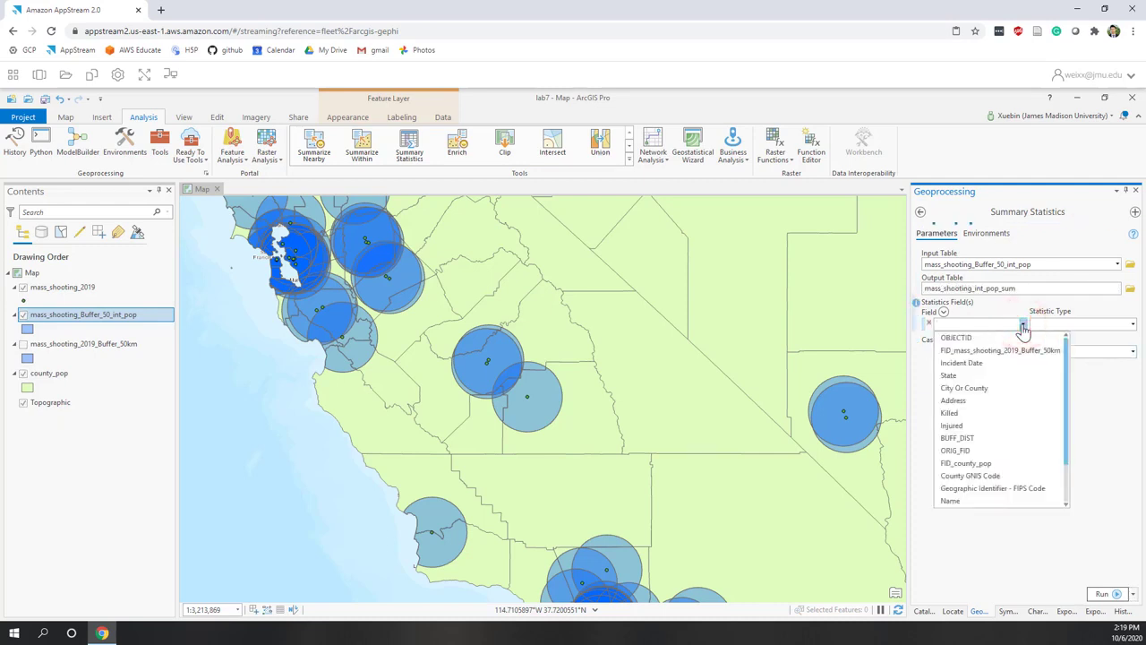
pyautogui.click(1023, 324)
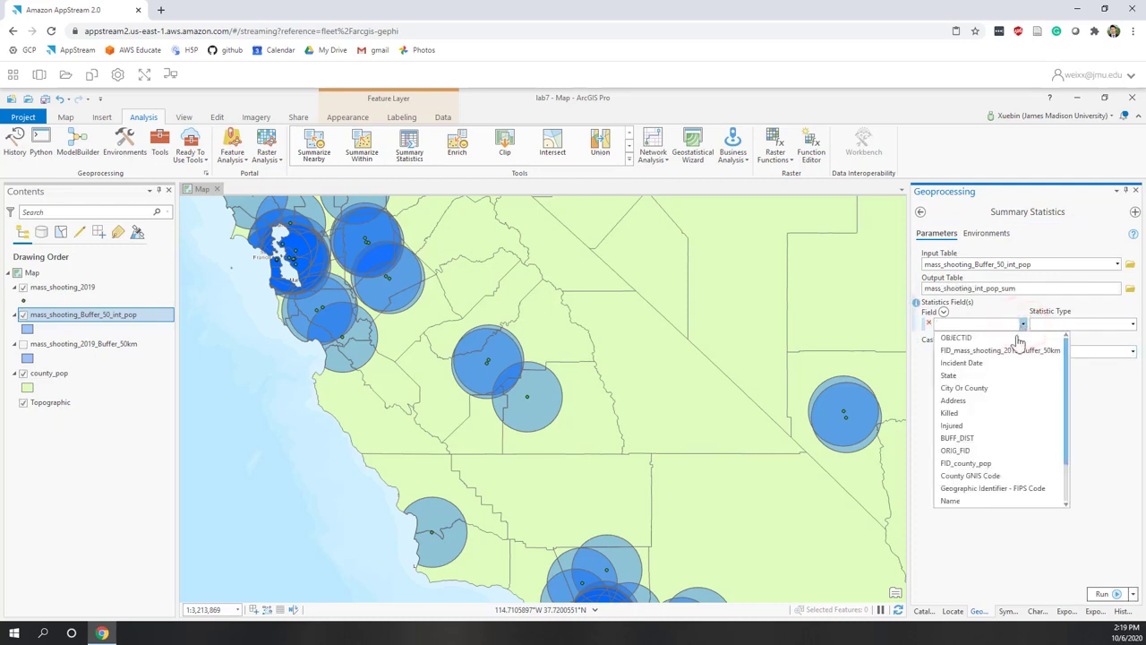
pyautogui.click(957, 464)
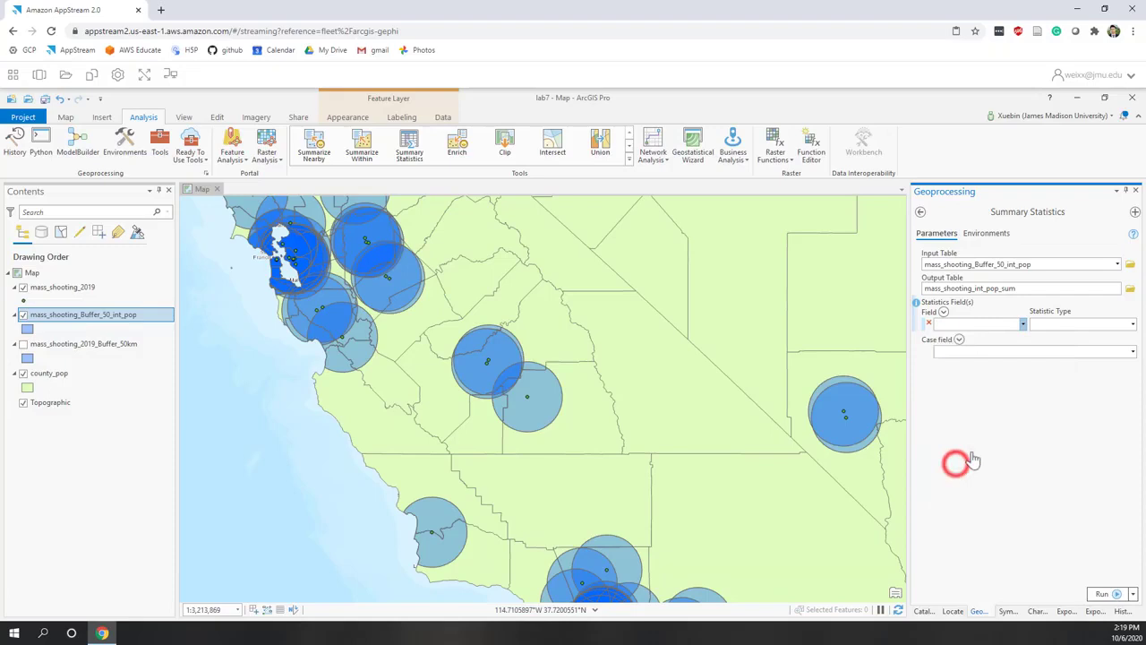
pyautogui.click(1133, 326)
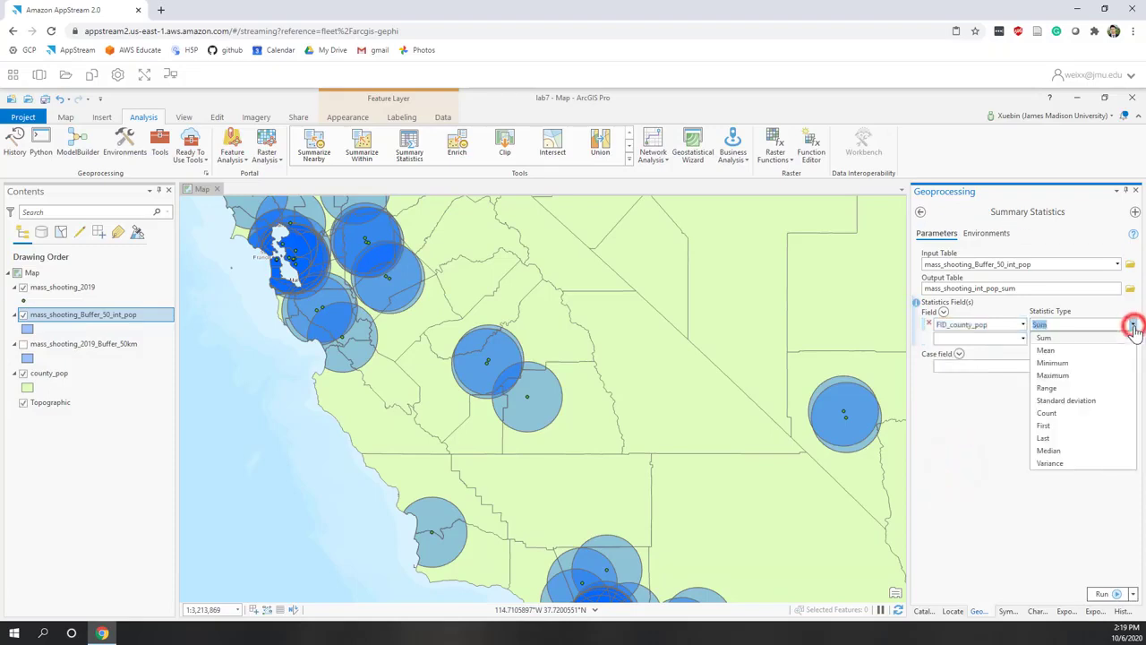
pyautogui.click(1053, 351)
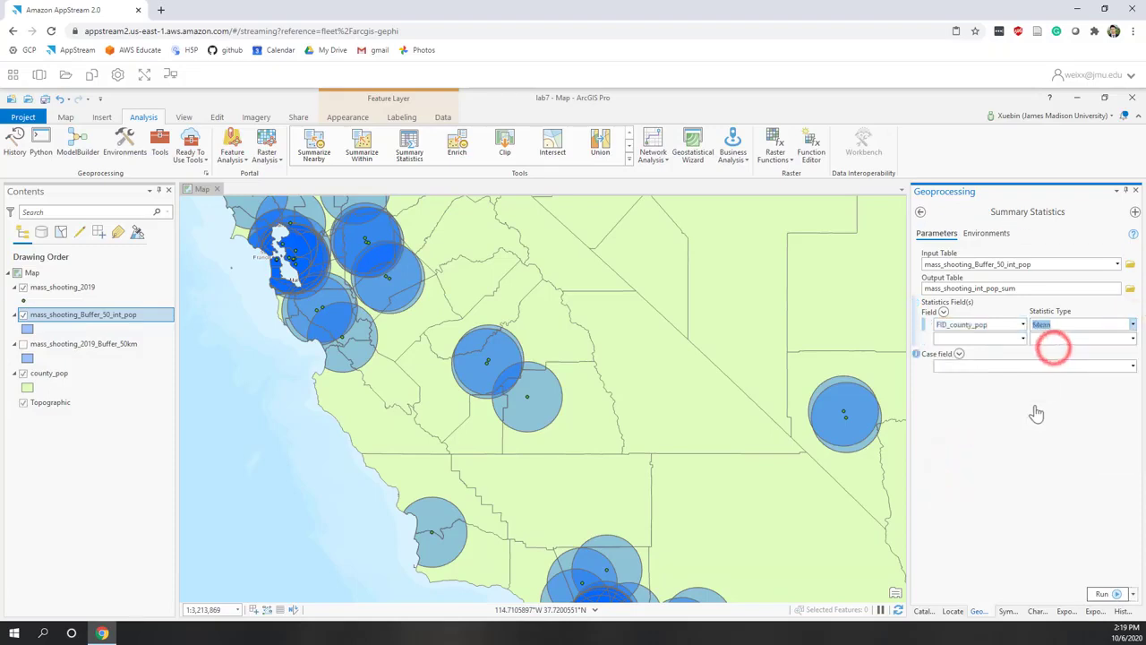
# Add Killed and Injured as further statistics fields, each with the Mean statistic type
pyautogui.click(1024, 339)
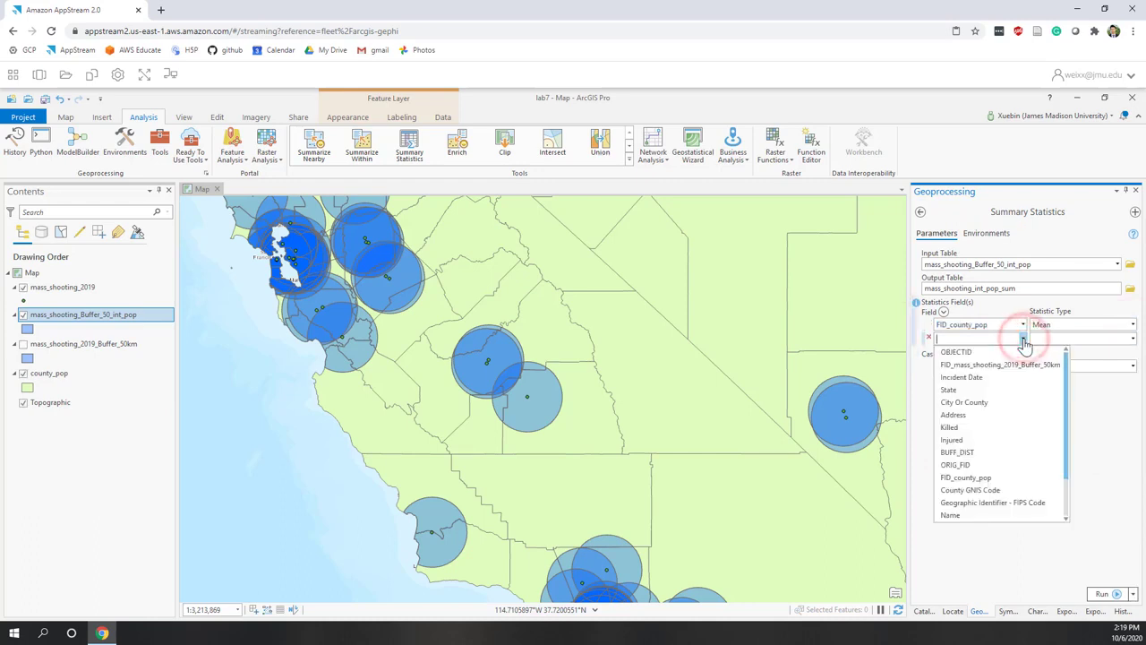
pyautogui.click(955, 429)
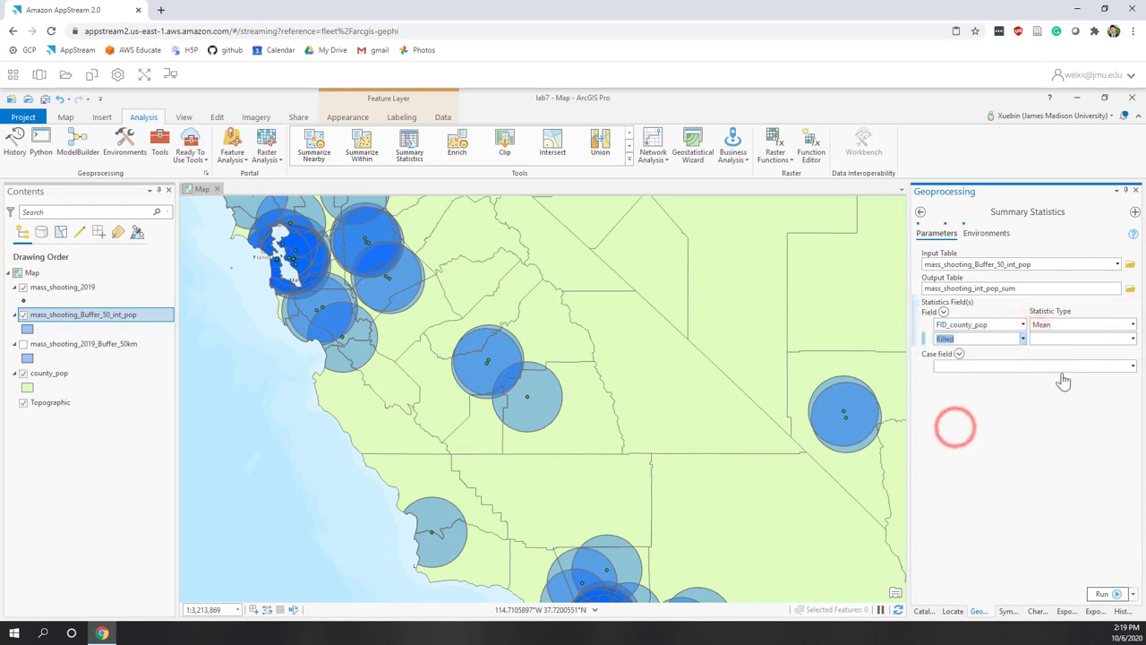
pyautogui.click(1133, 338)
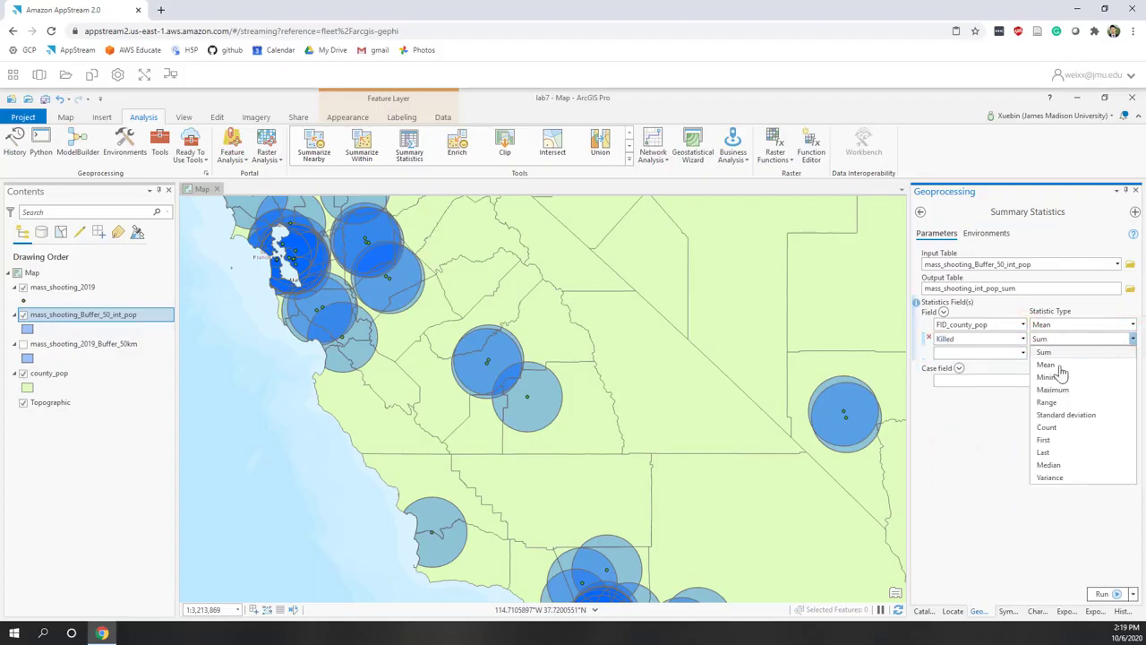
pyautogui.click(1060, 366)
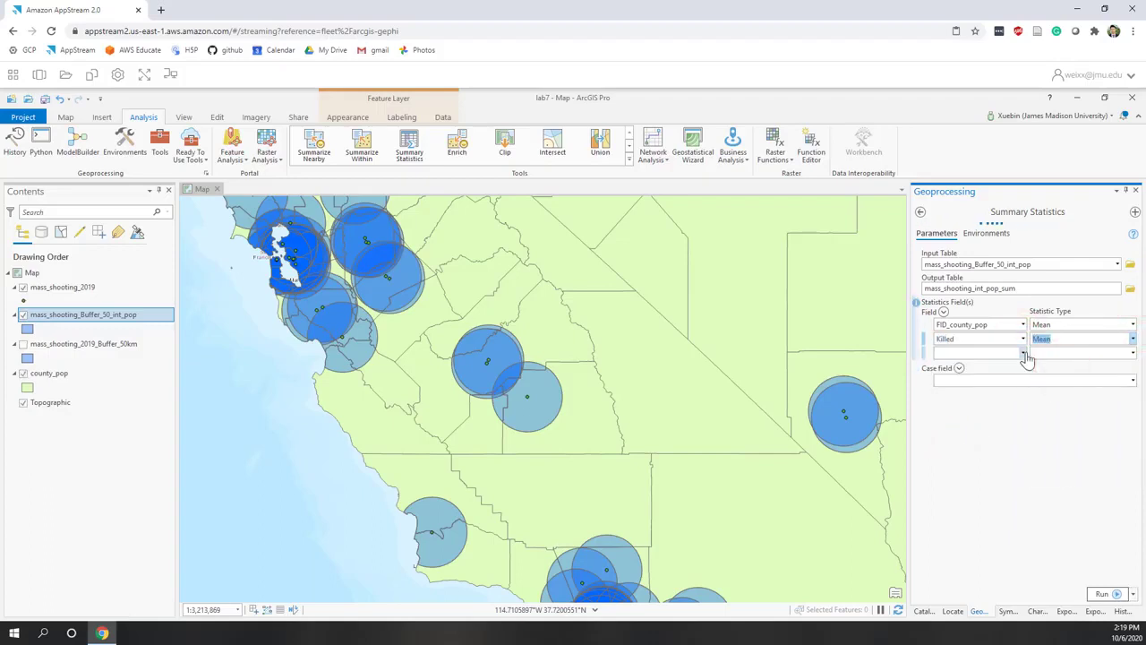
pyautogui.click(1023, 352)
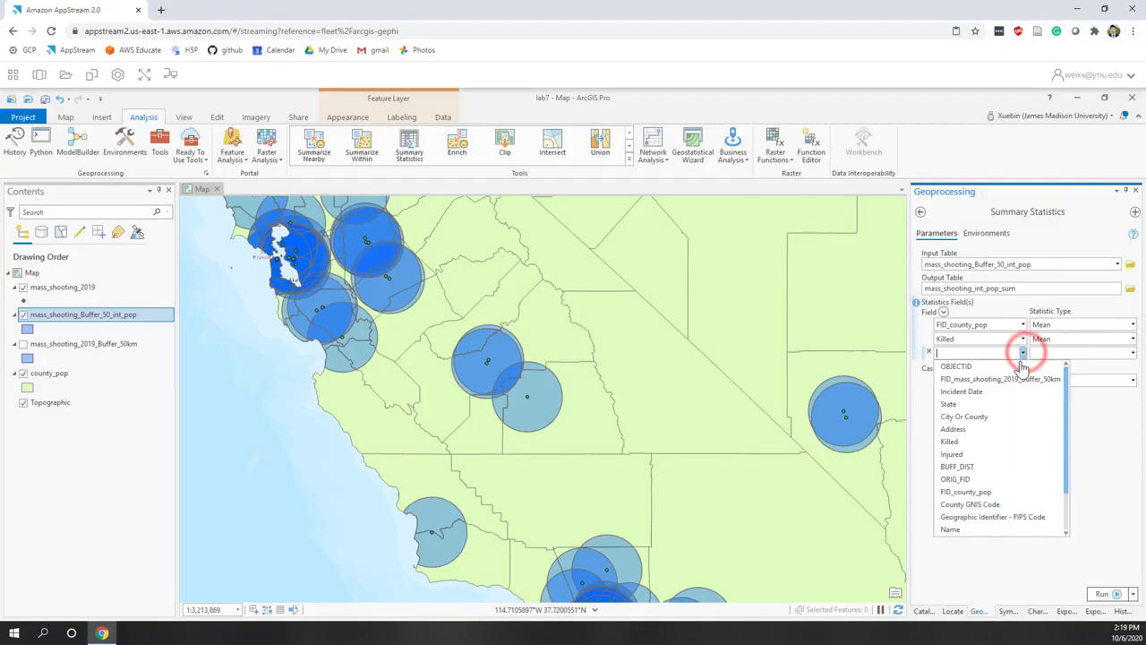
pyautogui.click(967, 455)
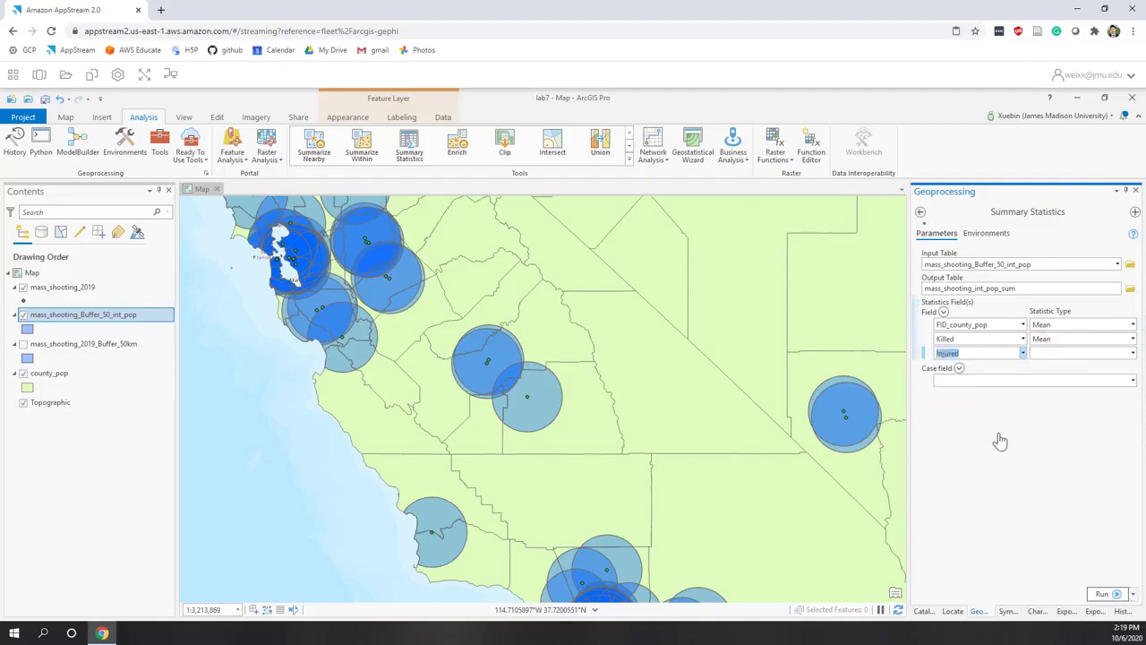
pyautogui.click(1133, 354)
pyautogui.click(1046, 379)
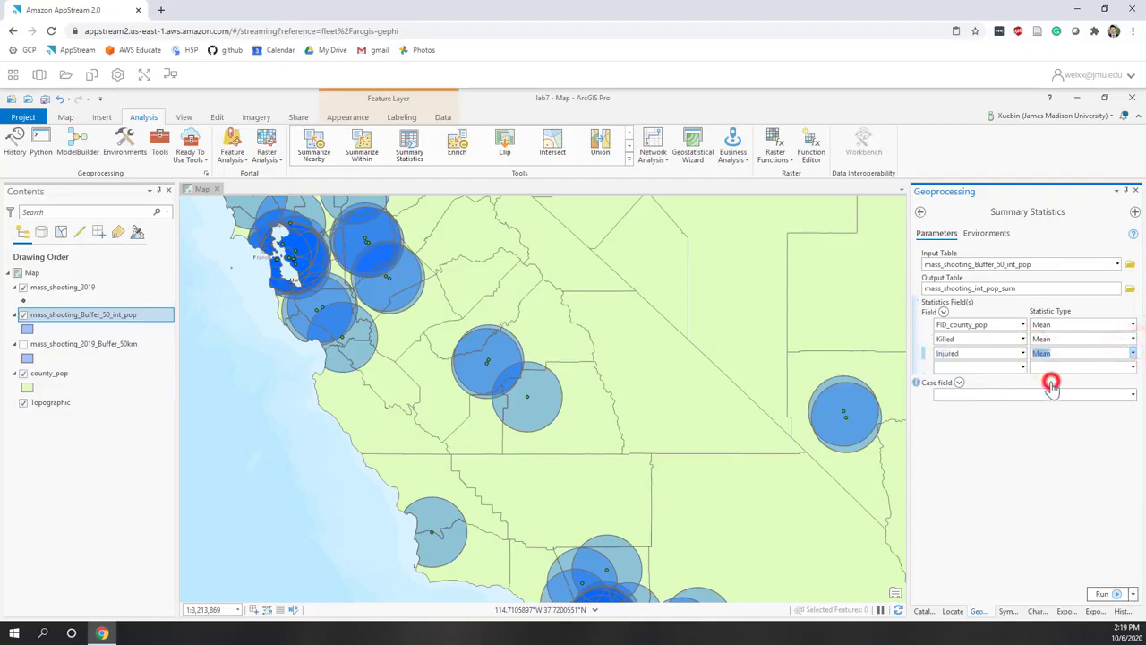
pyautogui.click(1001, 433)
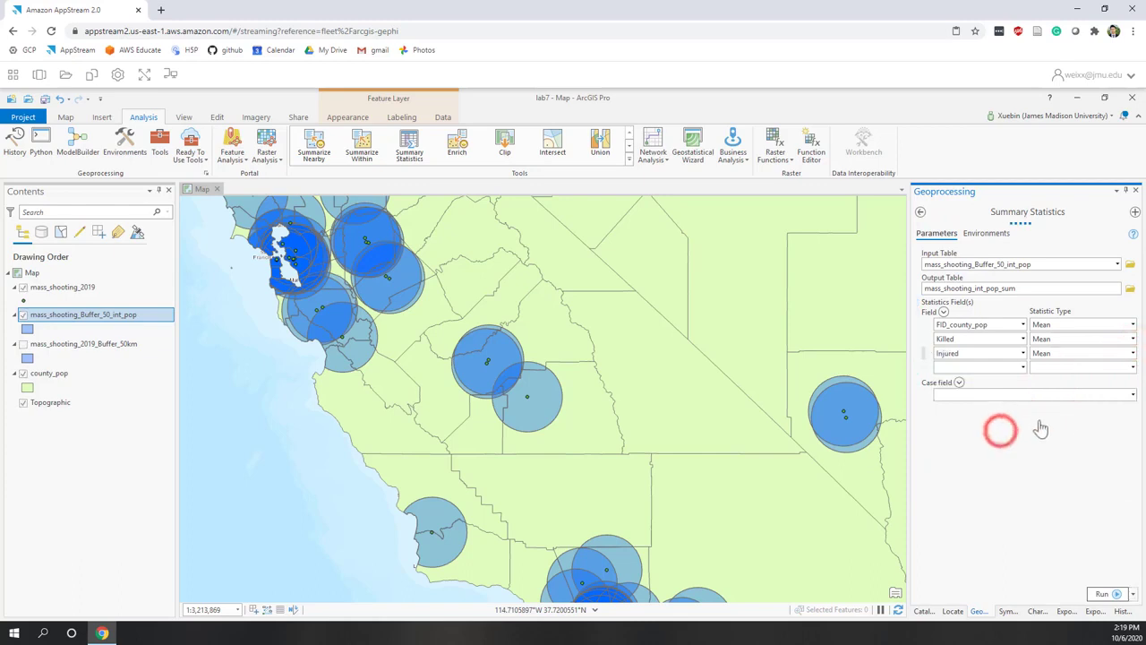
# Set the case field to FID_mass_shooting_2019_Buffer_50km, run Summary Statistics, and check and close the run details
pyautogui.click(1132, 395)
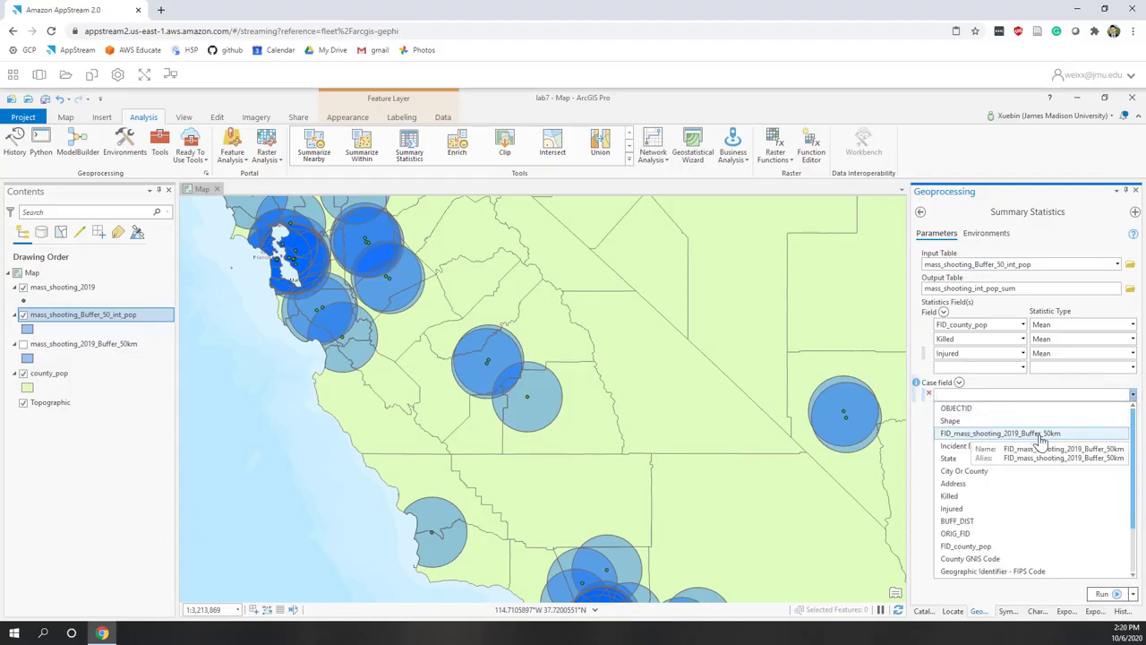
pyautogui.click(992, 435)
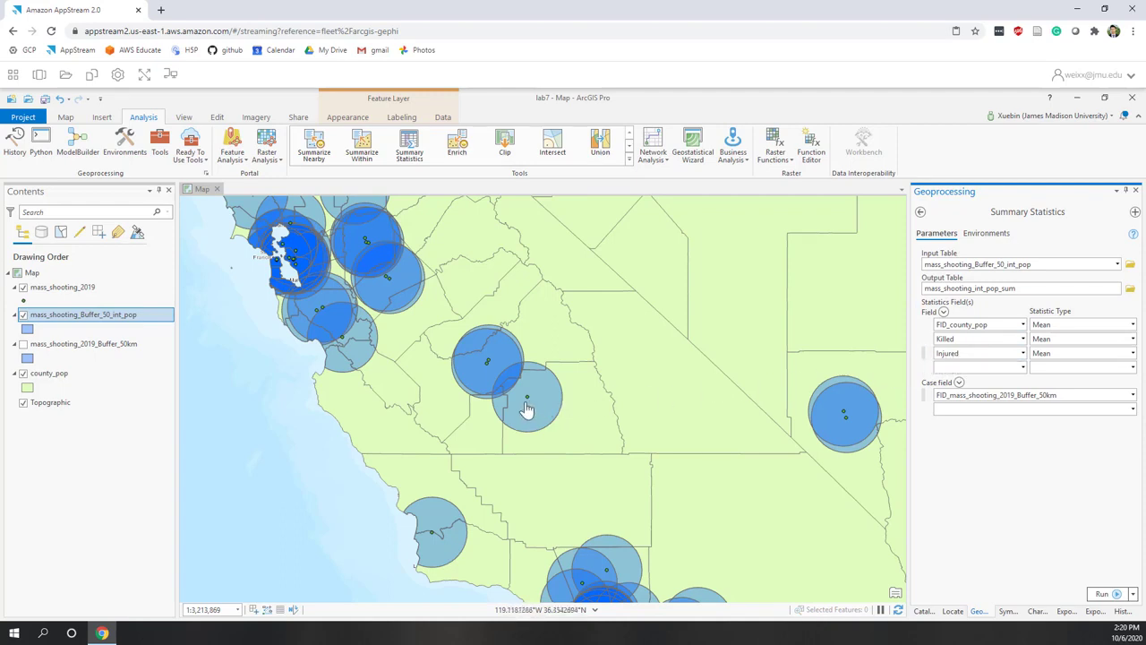
pyautogui.click(1032, 523)
pyautogui.click(1100, 595)
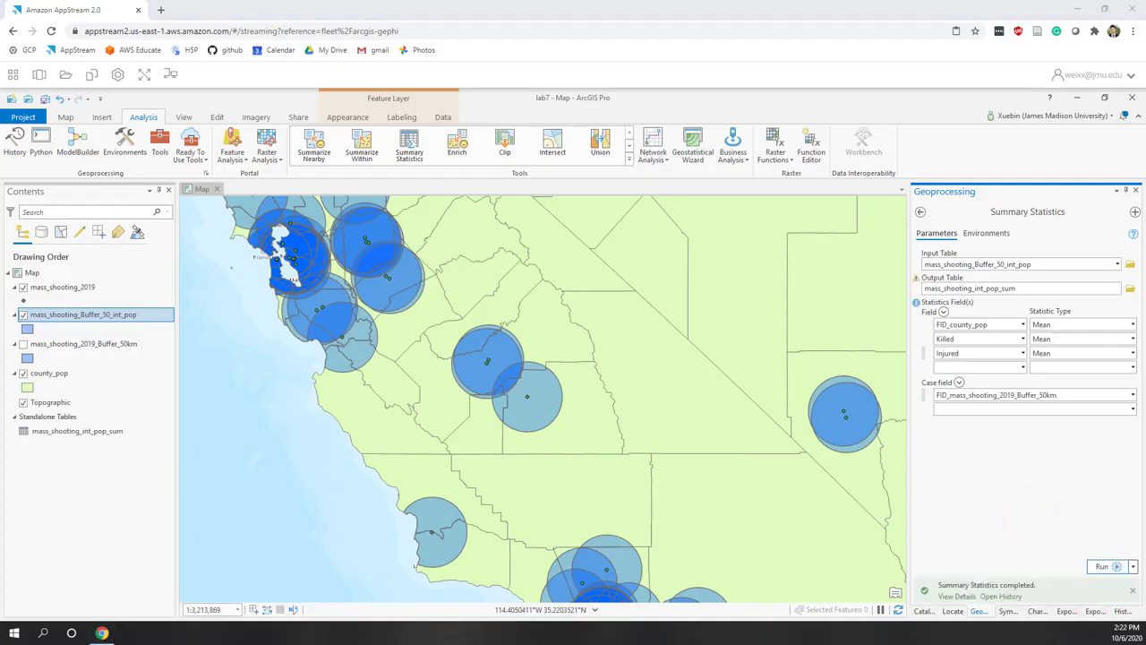
pyautogui.click(953, 597)
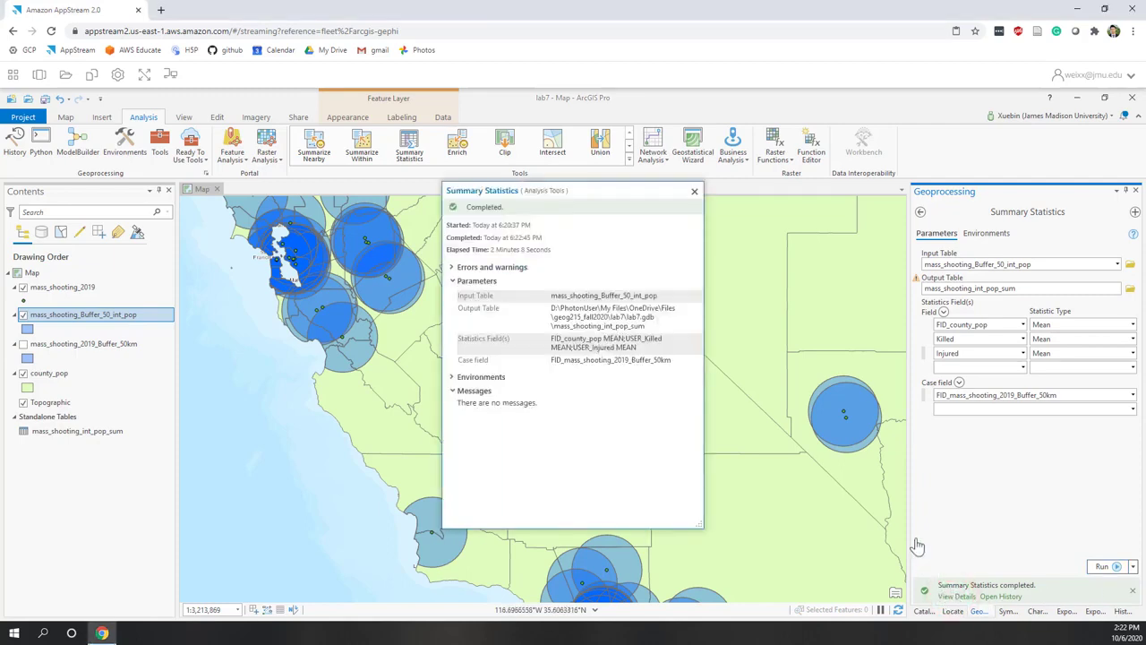
pyautogui.click(694, 191)
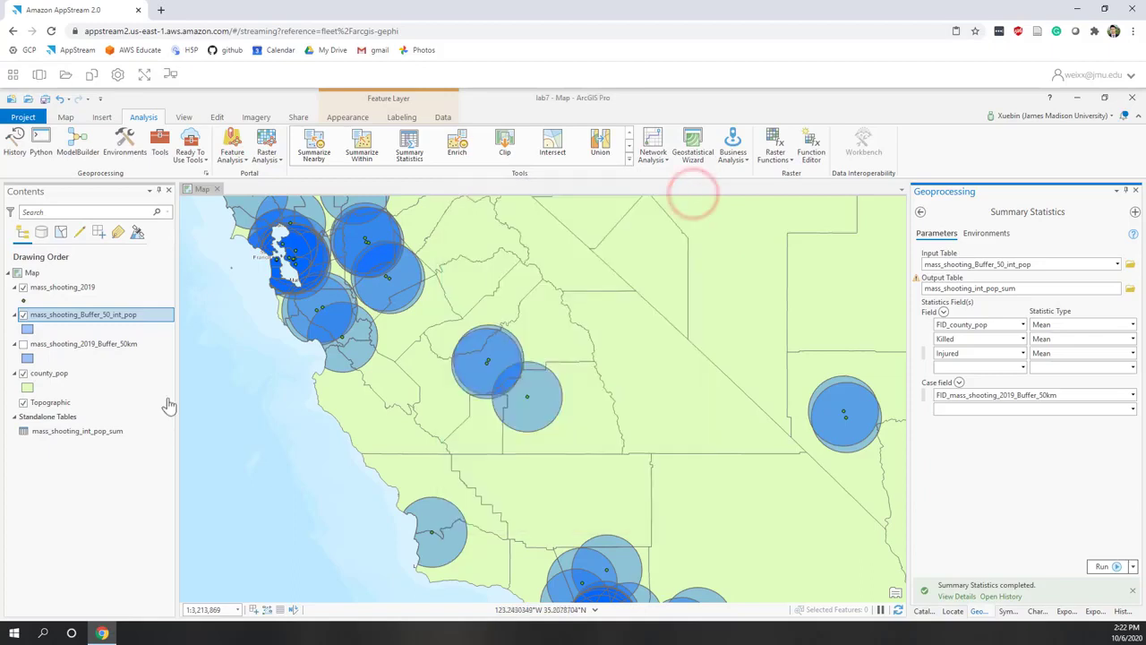
# Open the mass_shooting_int_pop_sum table and look through its rows
pyautogui.rightClick(80, 432)
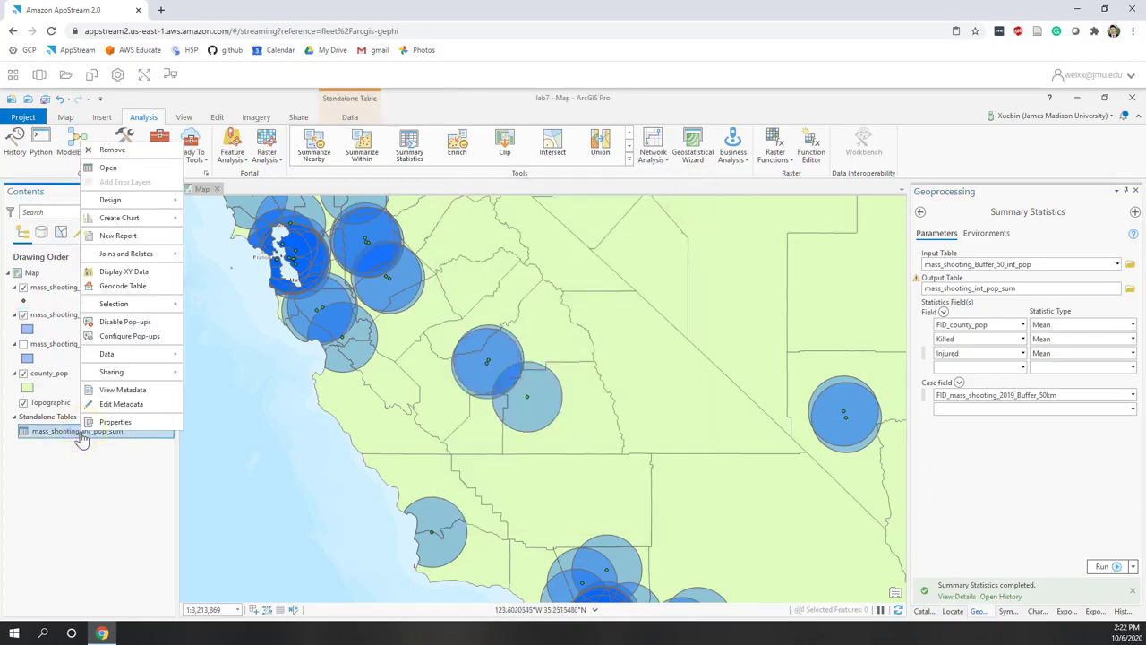
pyautogui.click(116, 174)
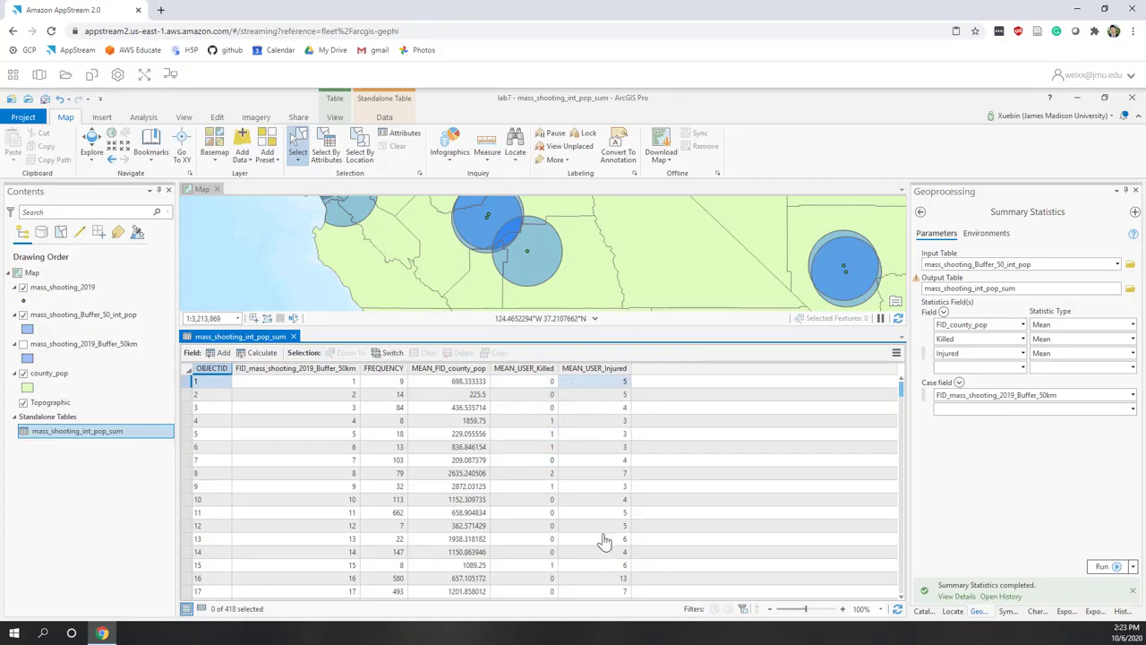
pyautogui.scroll(-9, 604, 549)
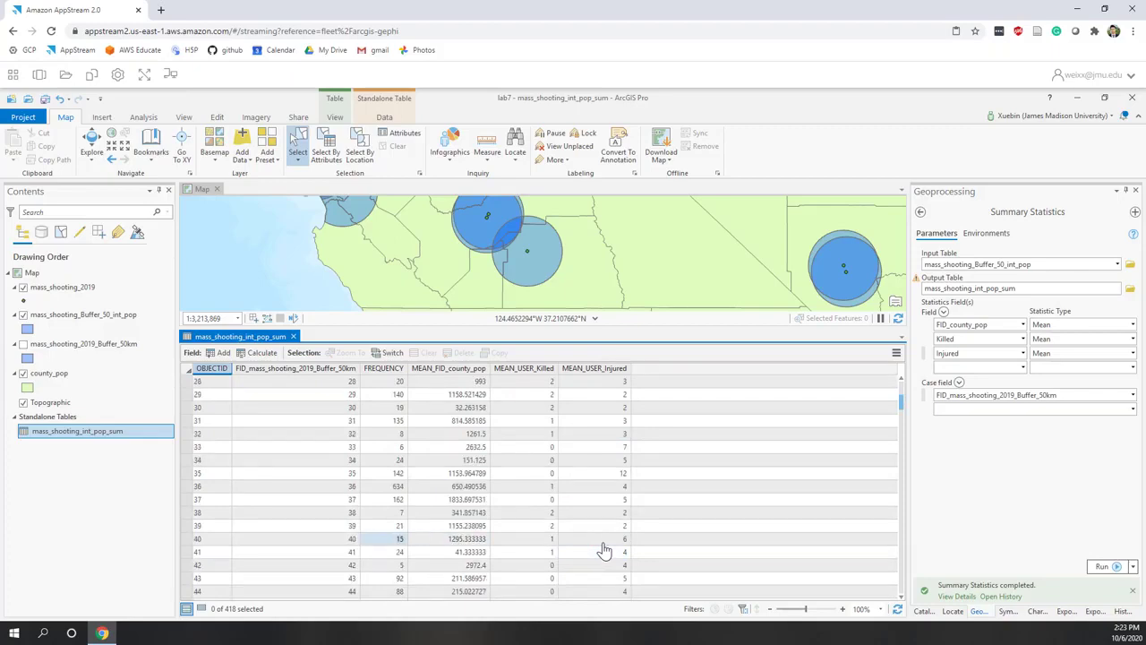
# Create a scatter plot matrix from mass_shooting_int_pop_sum using MEAN_FID_county_pop, MEAN_USER_Killed and MEAN_USER_Injured
pyautogui.rightClick(119, 436)
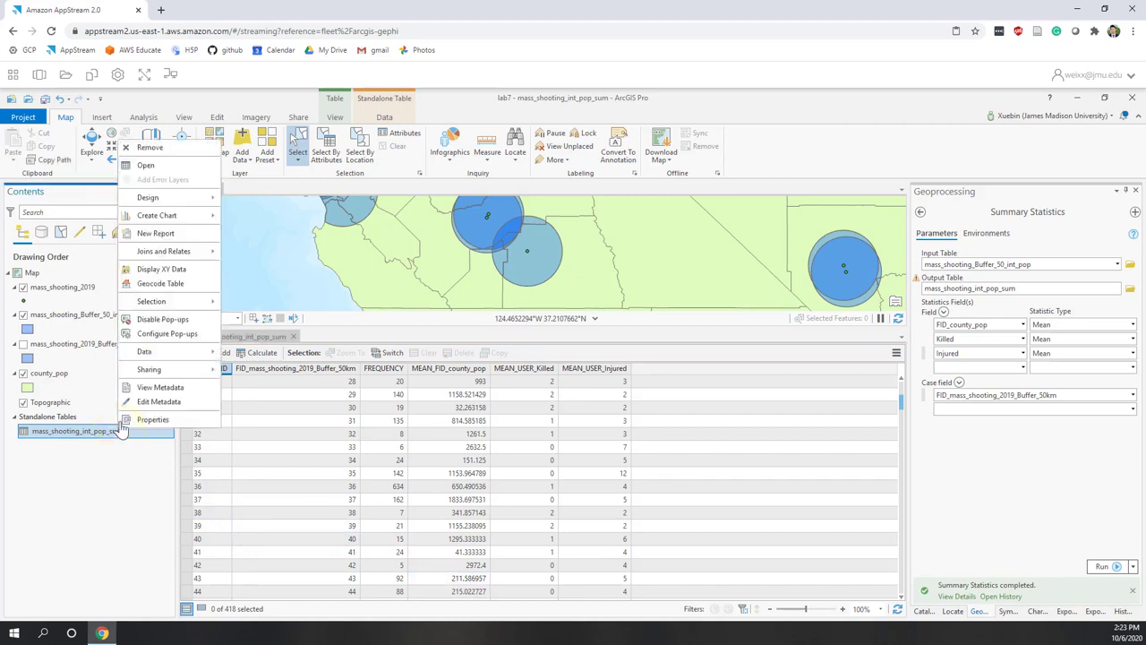
pyautogui.click(206, 217)
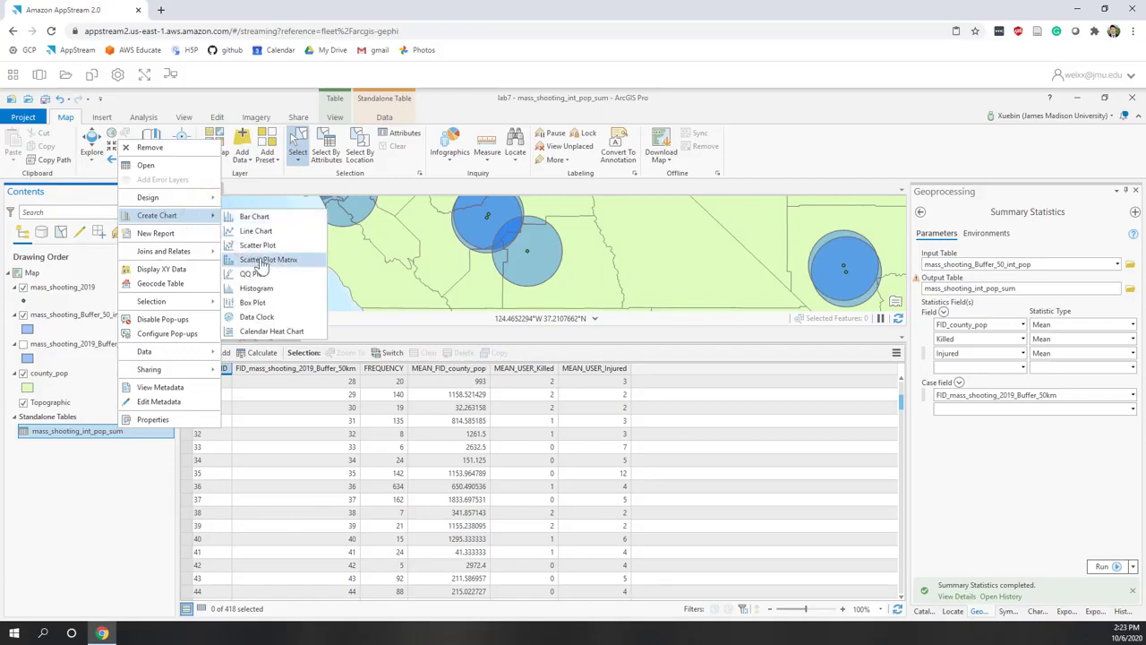
pyautogui.click(265, 260)
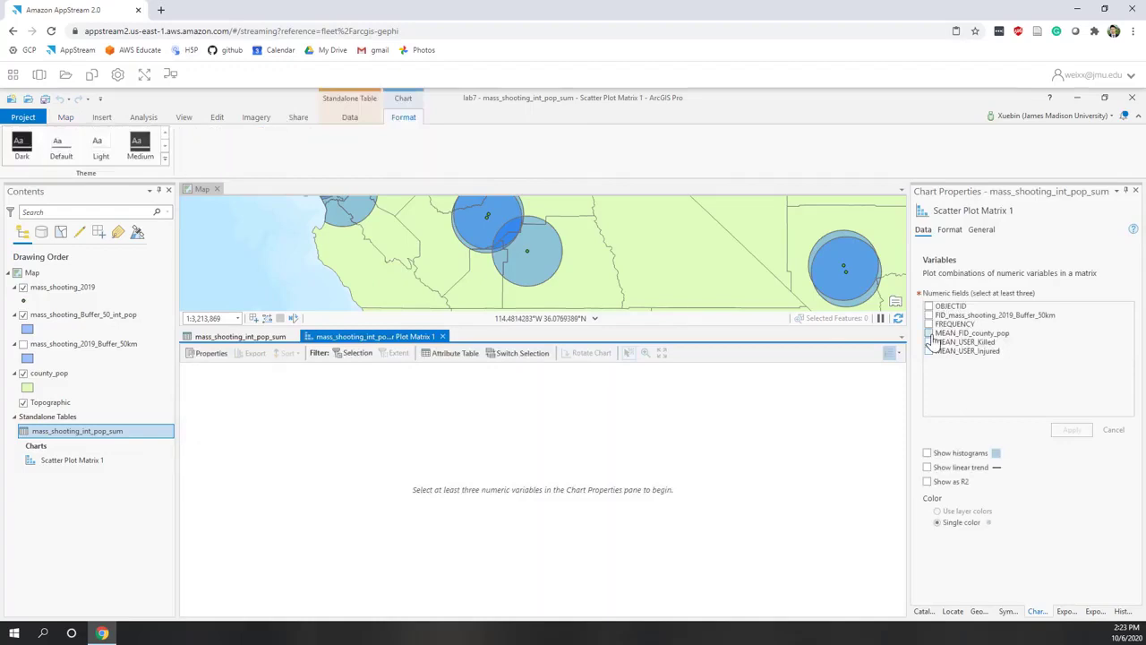
pyautogui.click(929, 332)
pyautogui.click(929, 341)
pyautogui.click(929, 350)
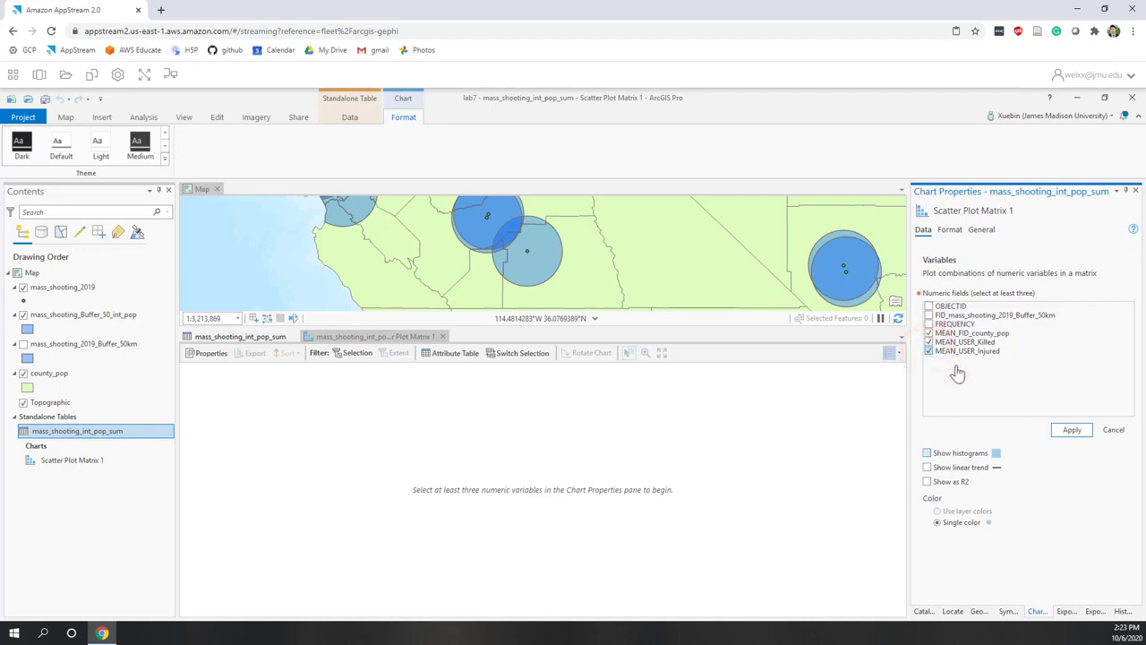
pyautogui.click(1085, 431)
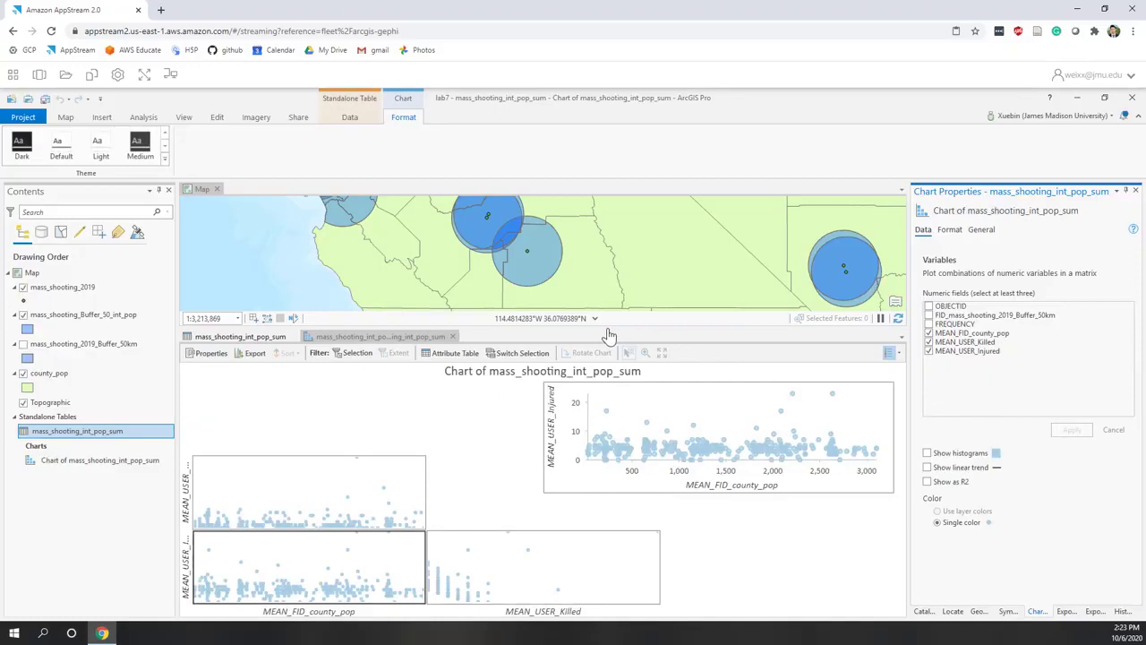
# Enlarge the scatter plot matrix, check its R2 values and linear trends in turn, and close the chart and the table
pyautogui.moveTo(609, 333); pyautogui.dragTo(617, 264)
pyautogui.click(928, 483)
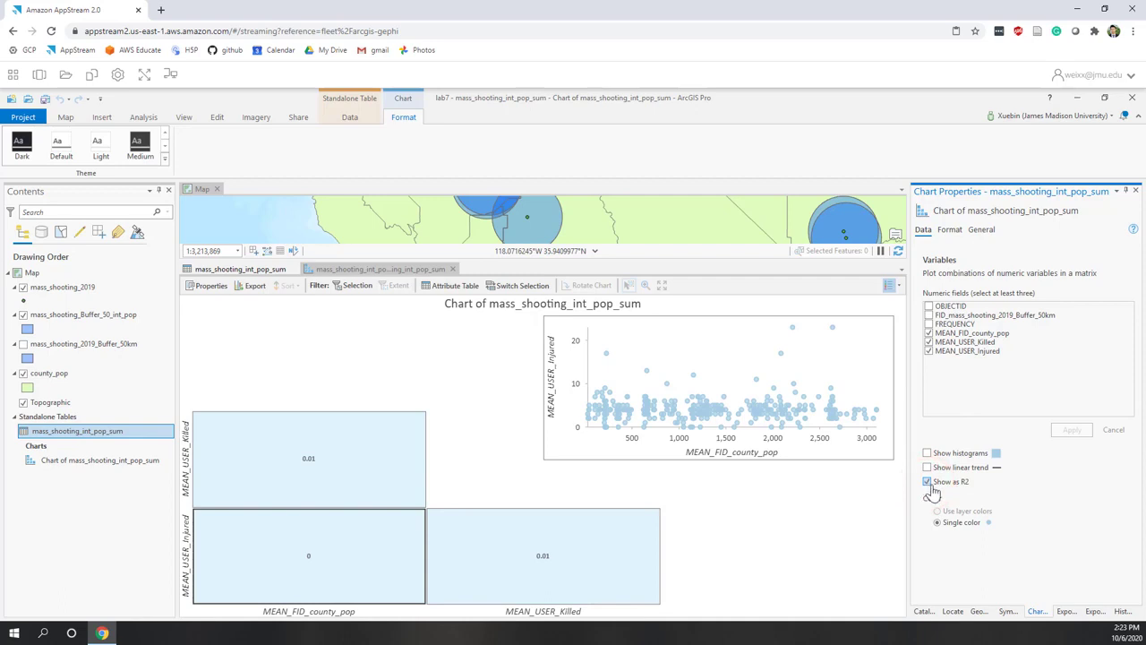
pyautogui.click(928, 482)
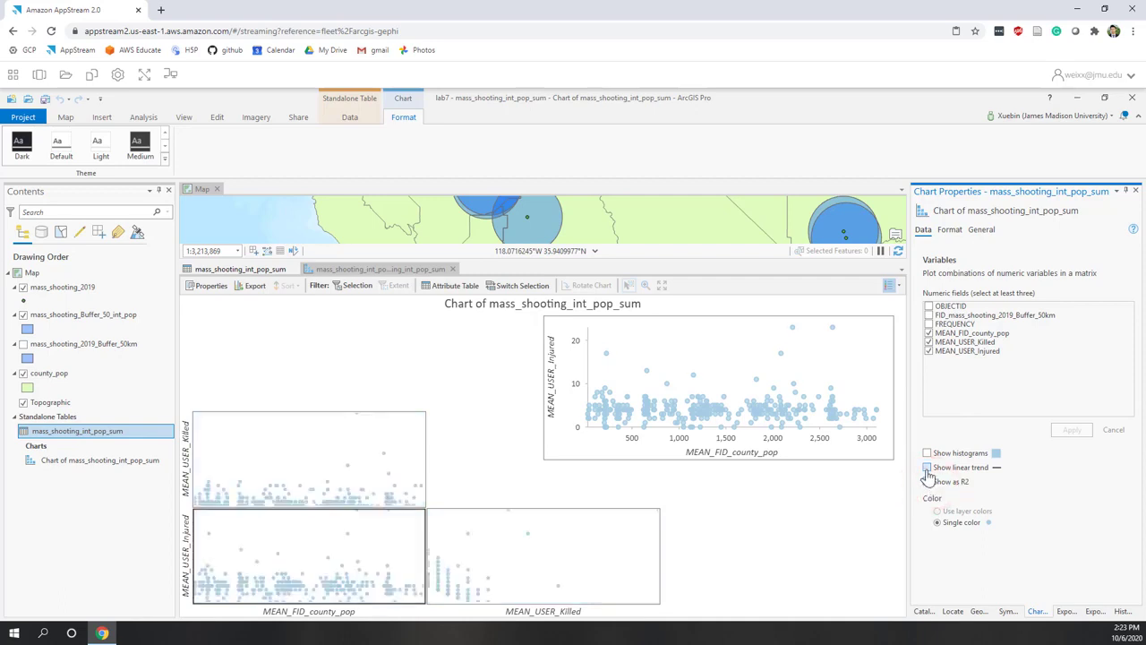
pyautogui.click(928, 468)
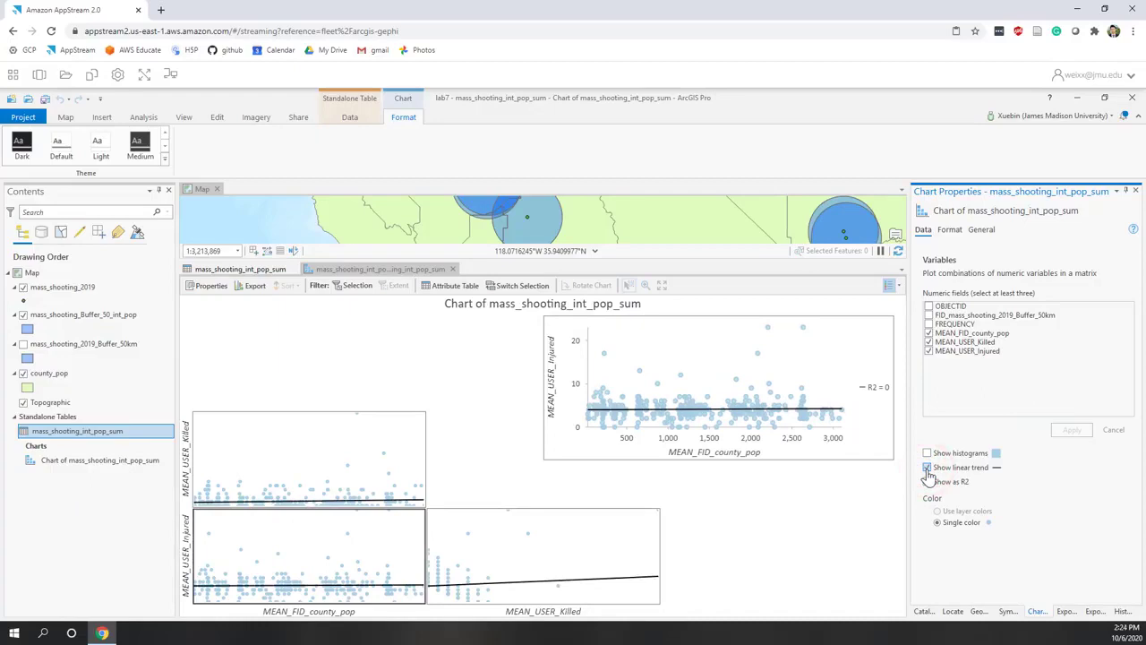
pyautogui.click(928, 469)
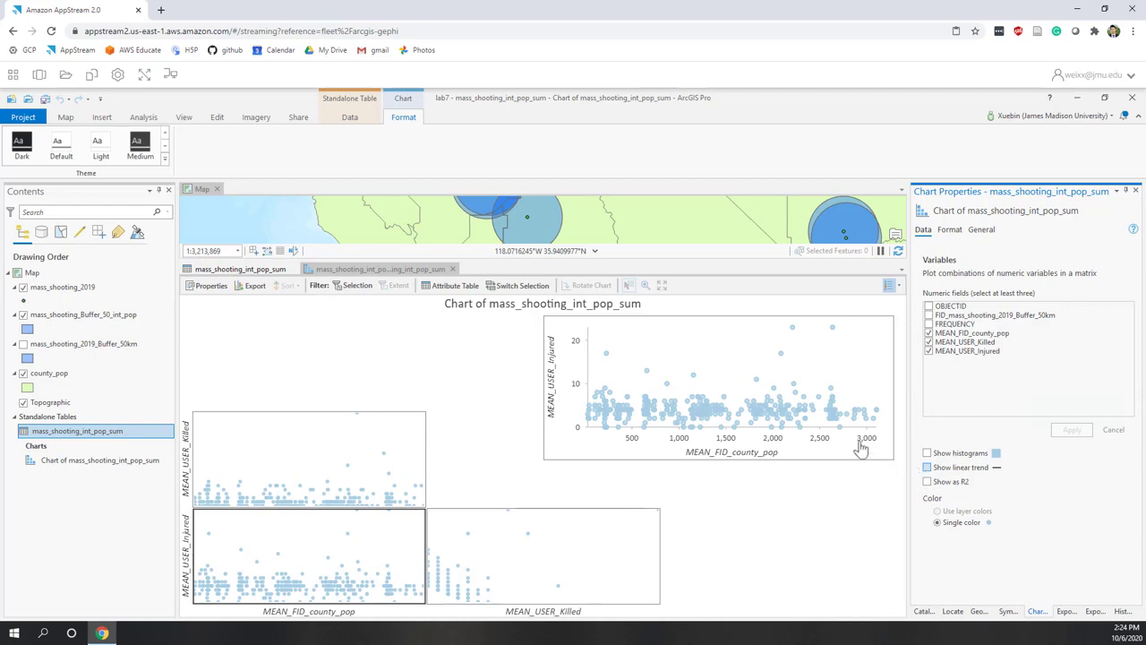
pyautogui.click(453, 269)
pyautogui.click(294, 270)
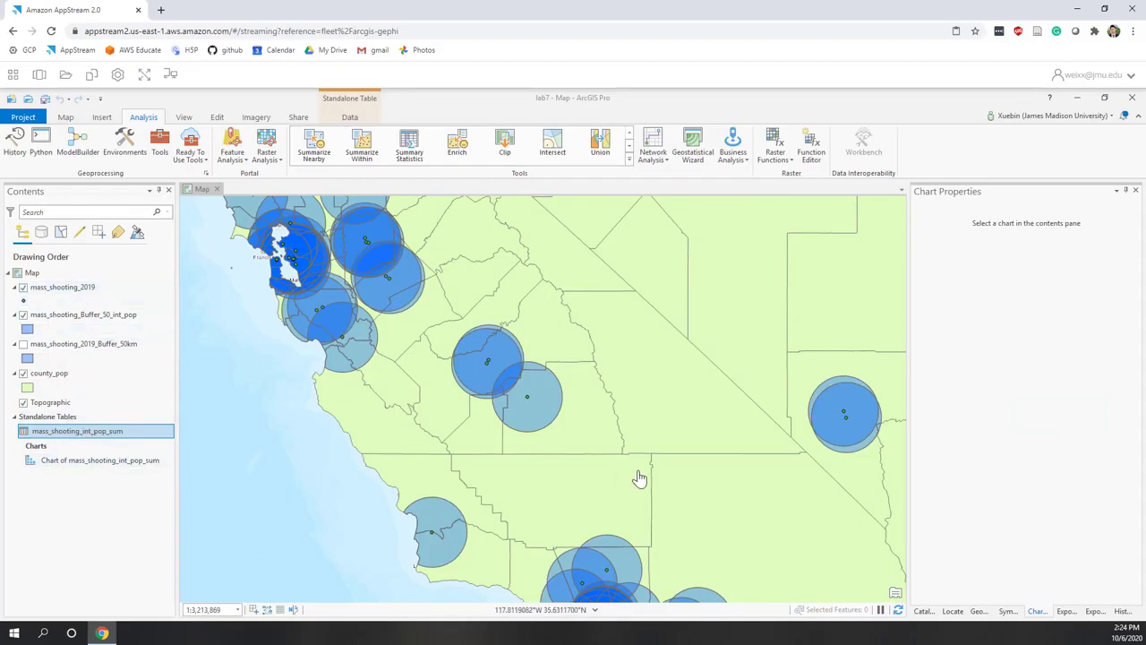
# Remove the mass_shooting_int_pop_sum table and the mass_shooting_Buffer_50_int_pop and mass_shooting_2019_Buffer_50km layers from the map
pyautogui.scroll(-3, 639, 478)
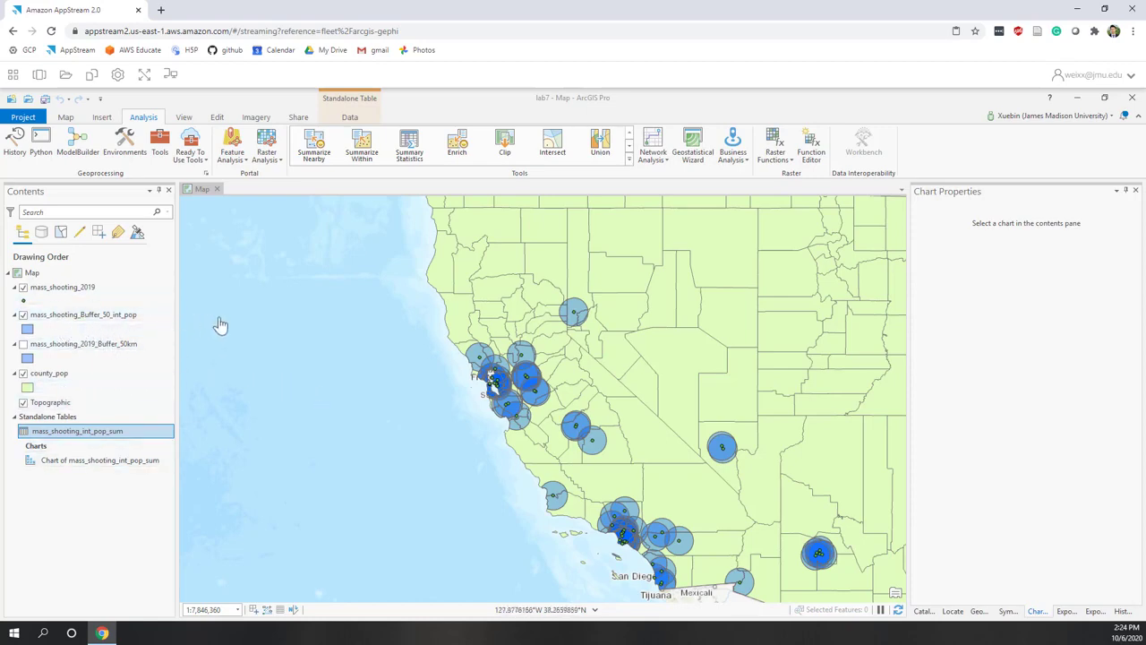
pyautogui.scroll(-2, 270, 322)
pyautogui.scroll(-2, 271, 323)
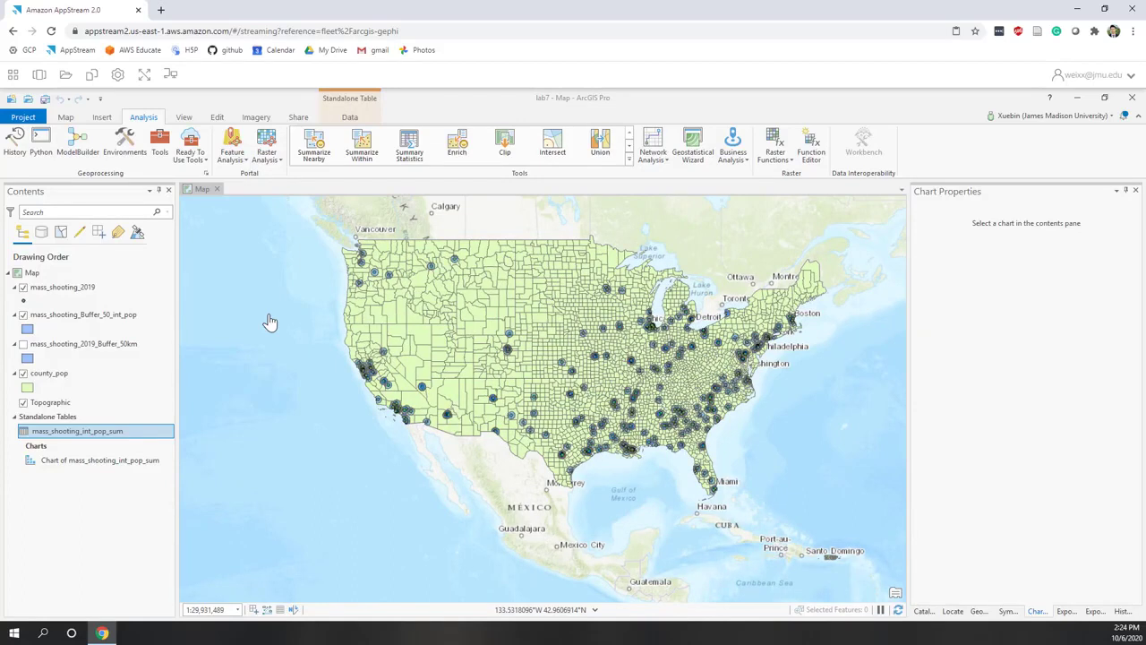
pyautogui.rightClick(115, 433)
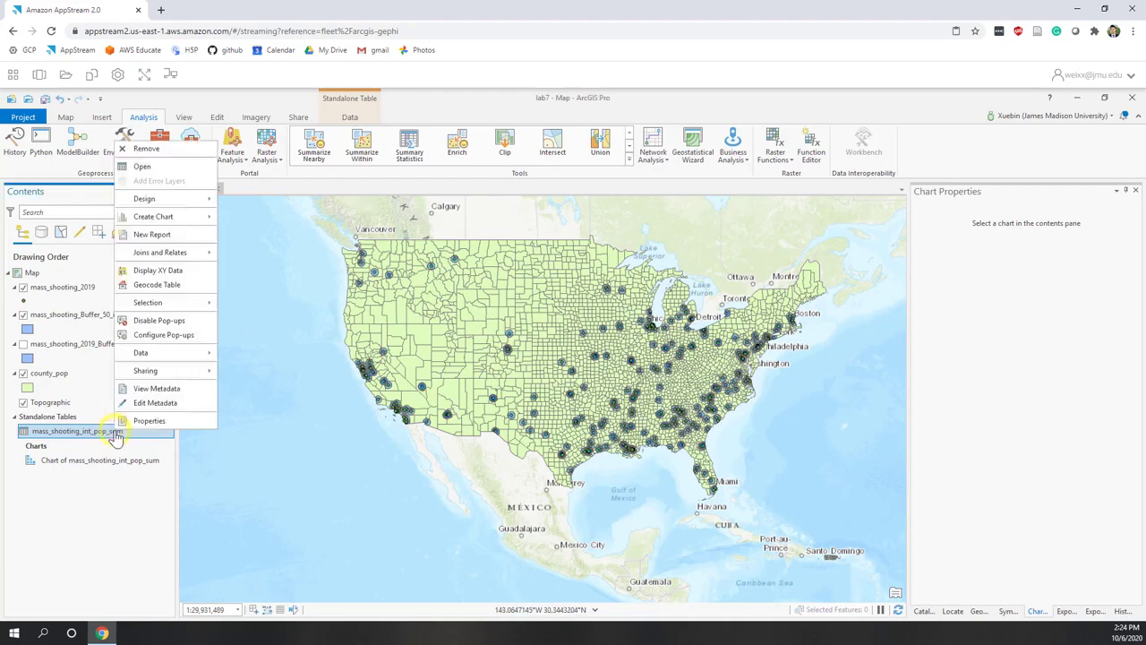
pyautogui.click(141, 153)
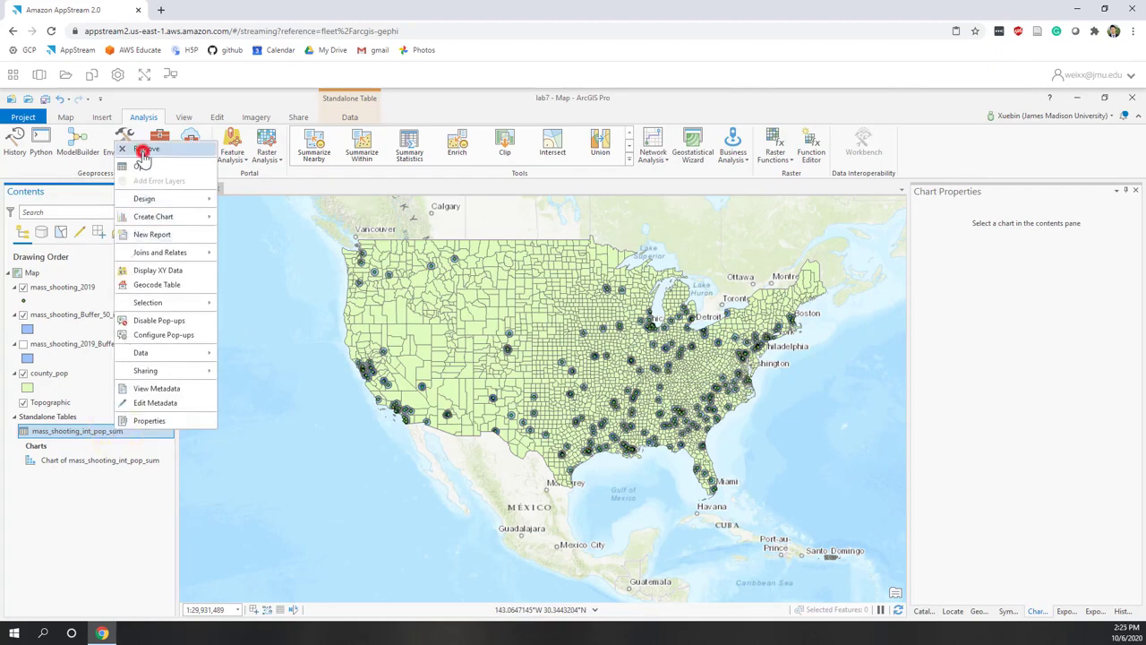
pyautogui.rightClick(128, 311)
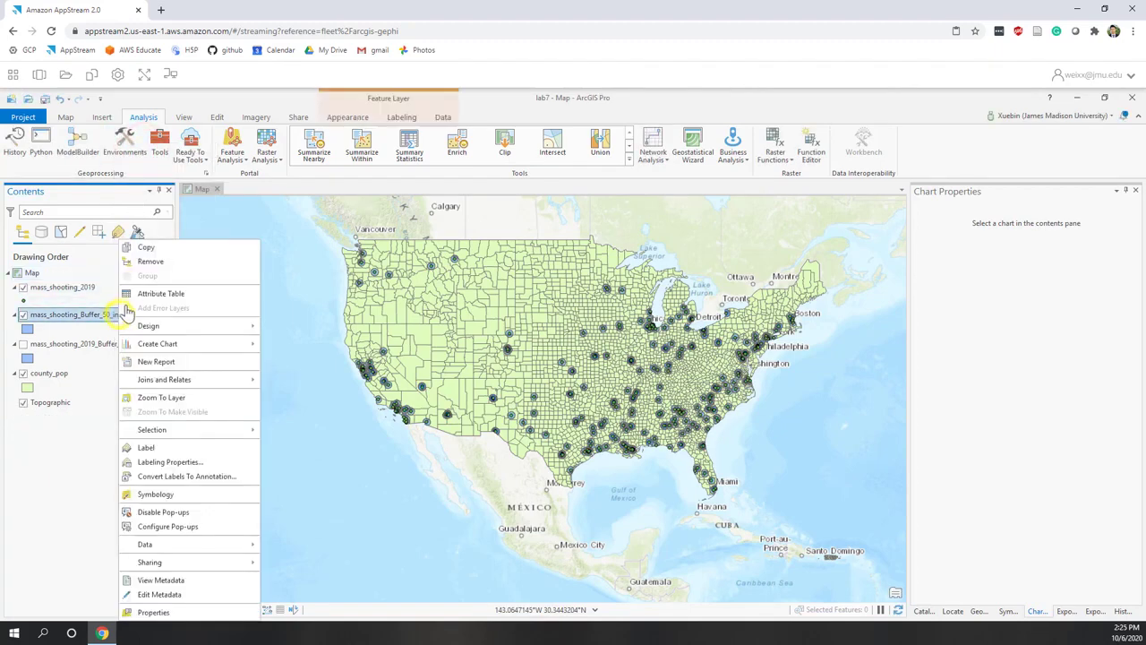
pyautogui.click(148, 261)
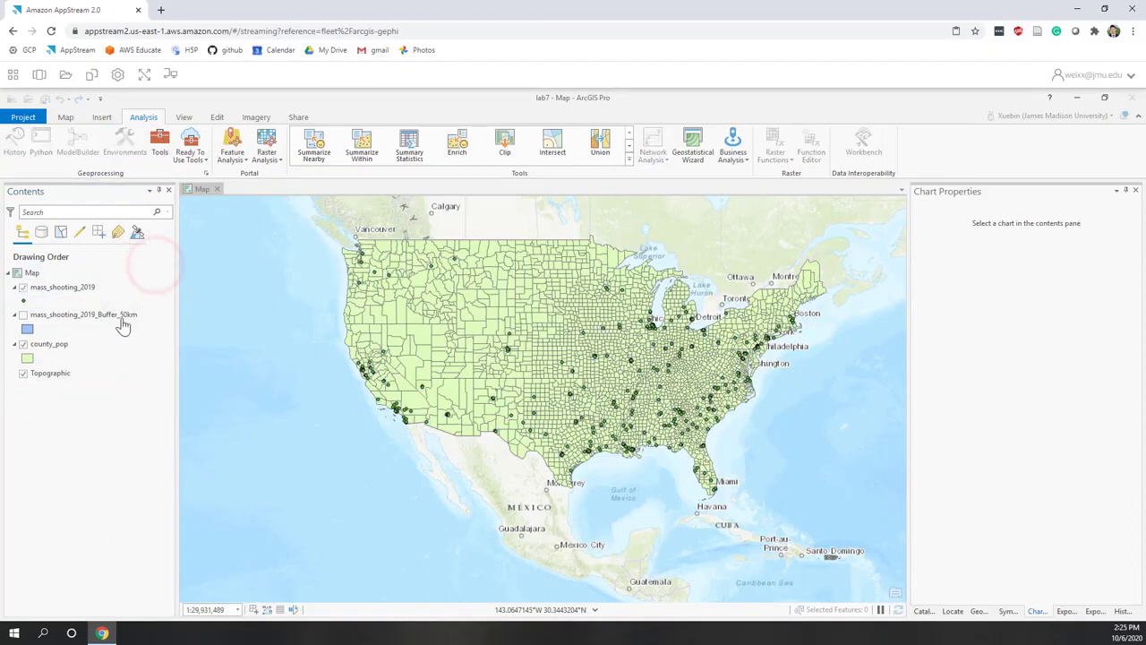
pyautogui.rightClick(123, 324)
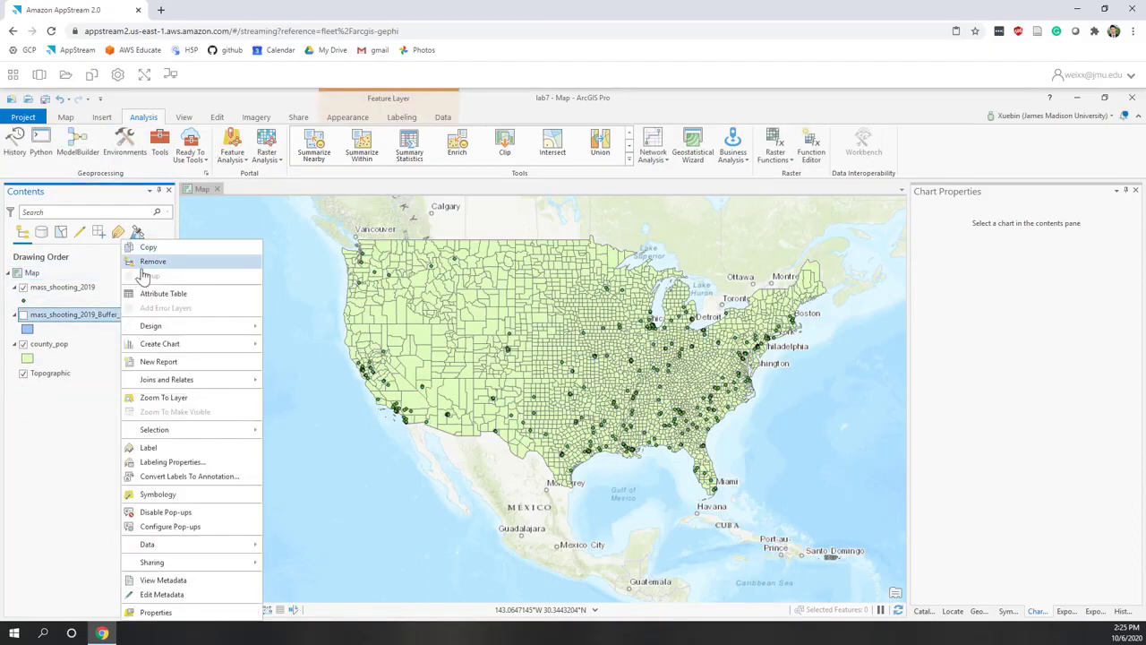
pyautogui.click(141, 261)
pyautogui.click(140, 272)
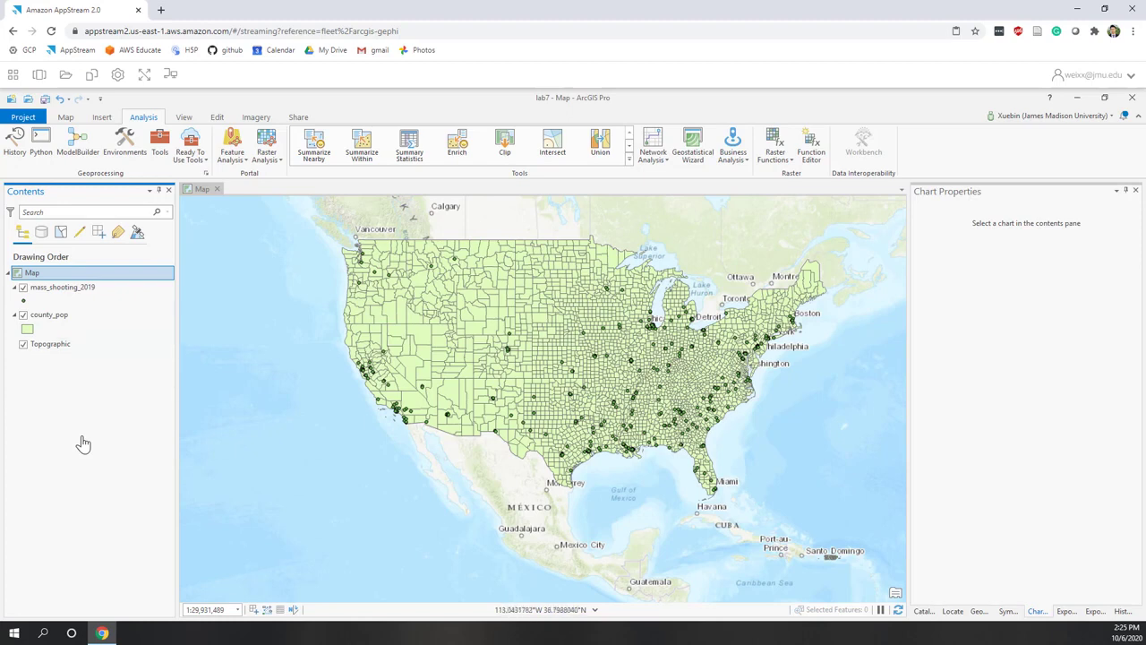
# Start Summarize Nearby with mass_shooting_2019 as the input features and county_pop as the input summary features
pyautogui.click(629, 159)
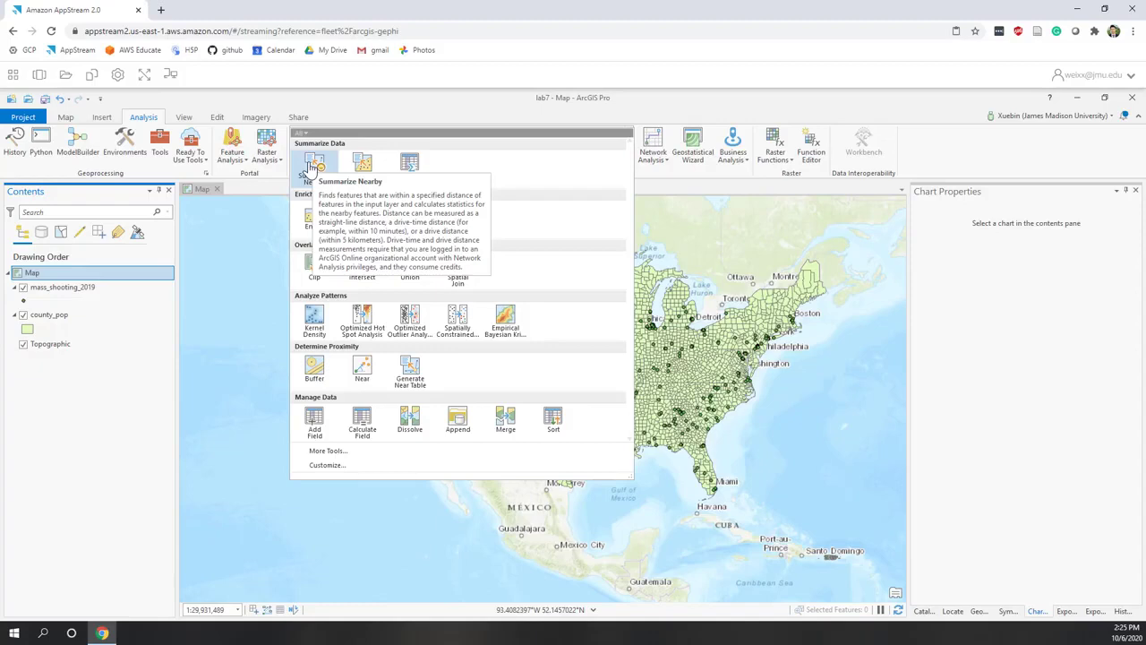
pyautogui.click(310, 167)
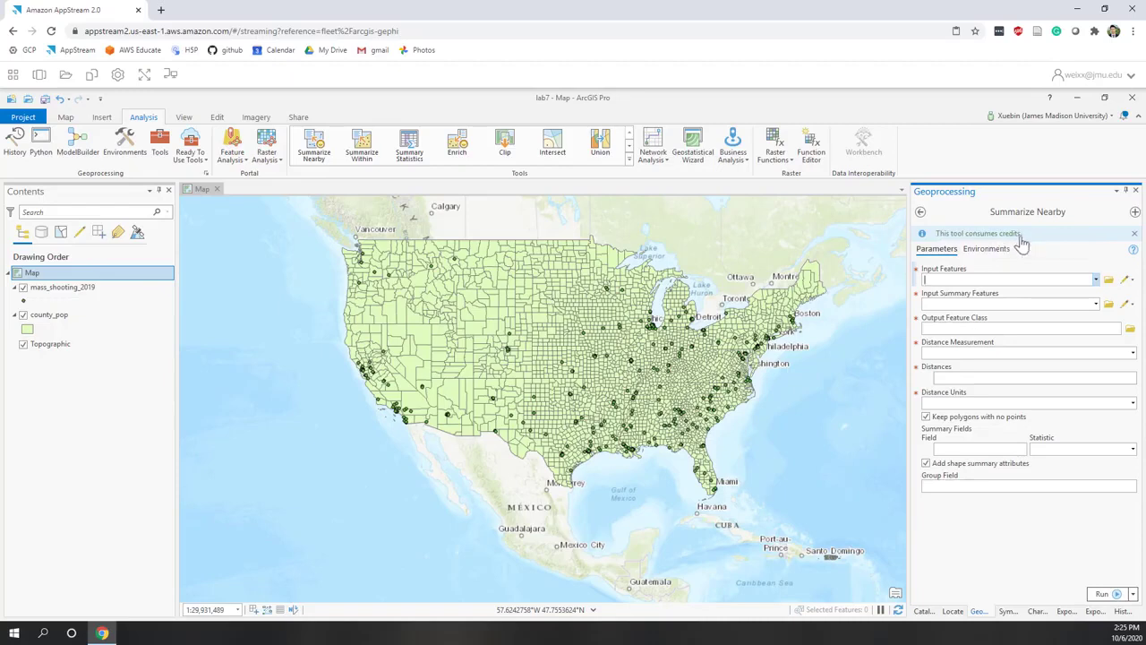
pyautogui.click(1096, 280)
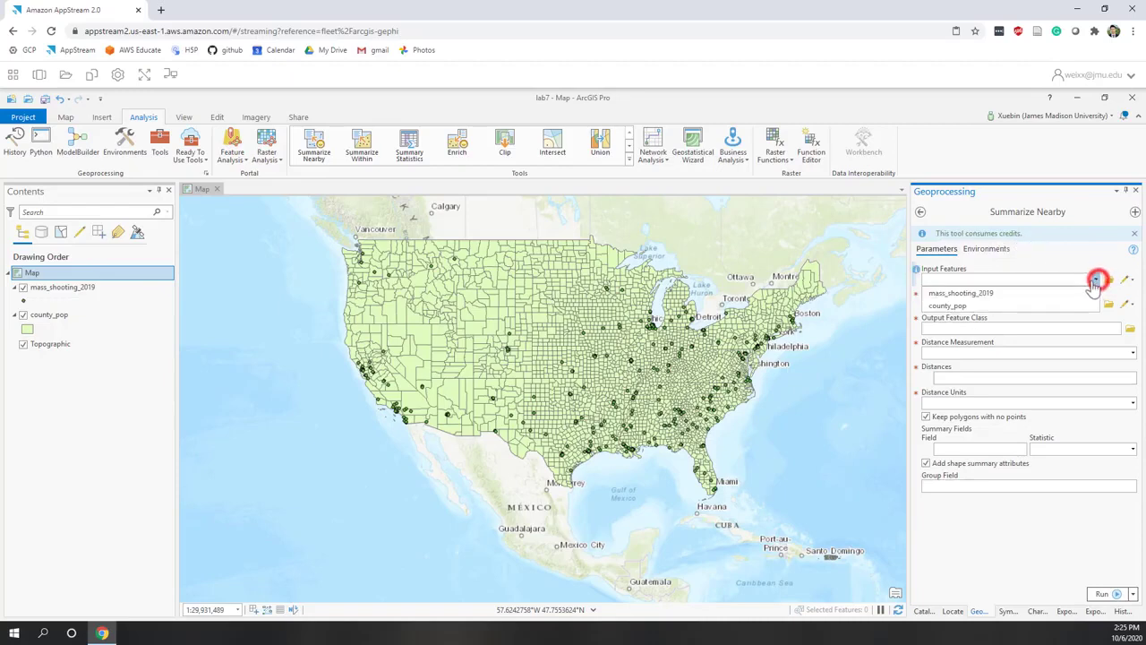
pyautogui.click(977, 295)
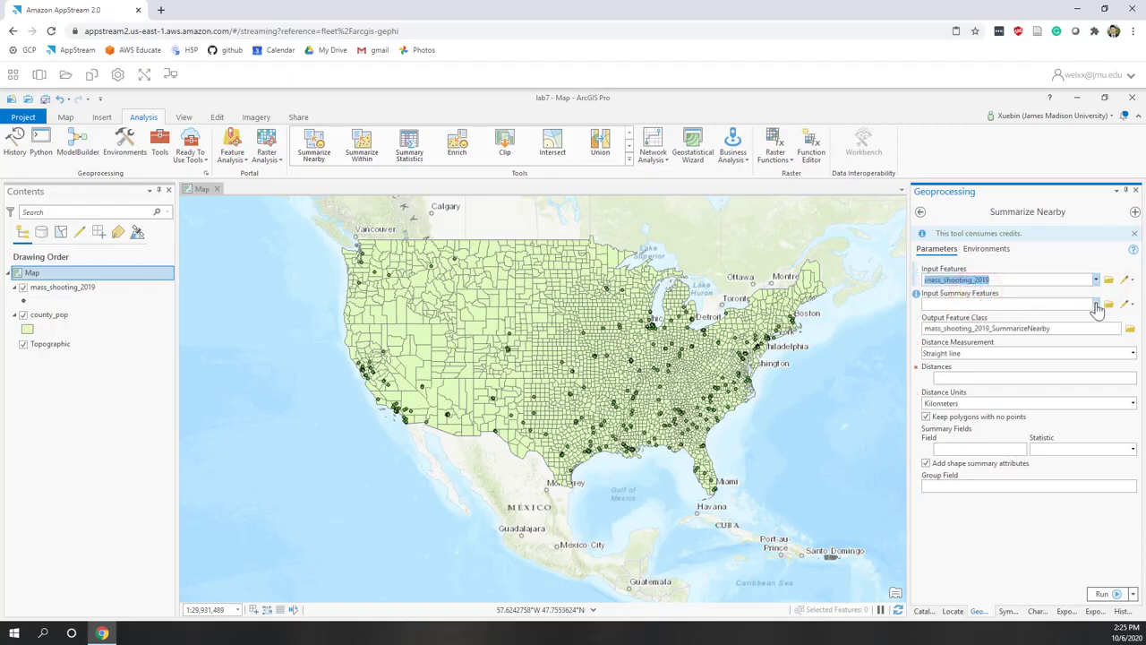
pyautogui.click(1097, 305)
pyautogui.click(952, 329)
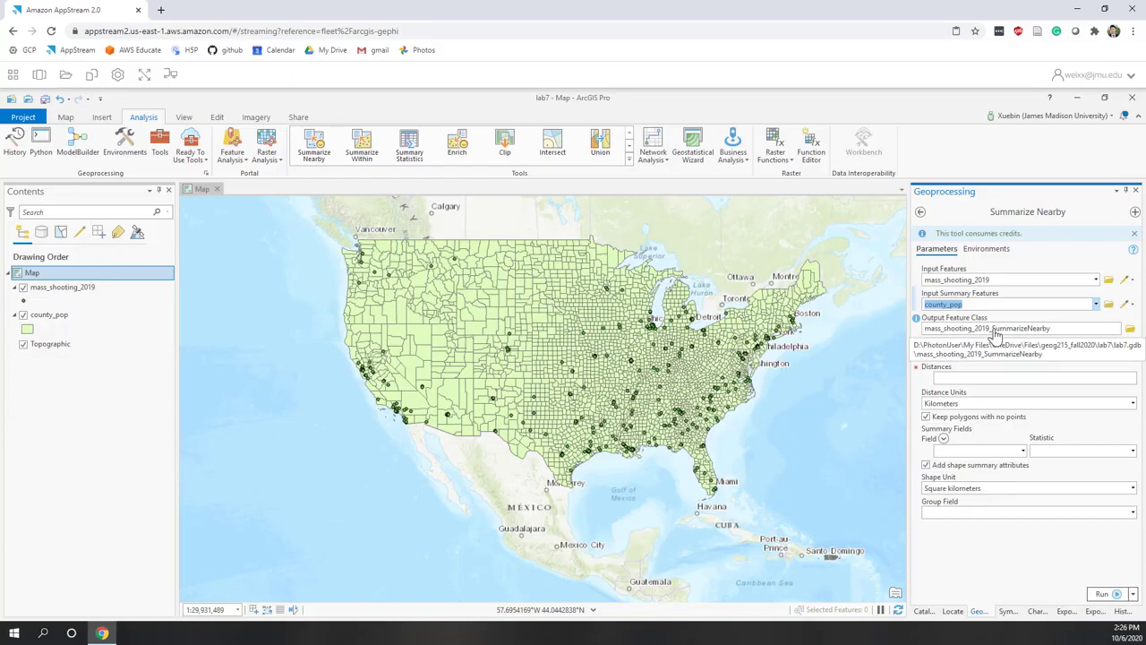
# Name the Summarize Nearby output feature class mass_shooting_2019_SN_pop in lab7.gdb
pyautogui.click(995, 330)
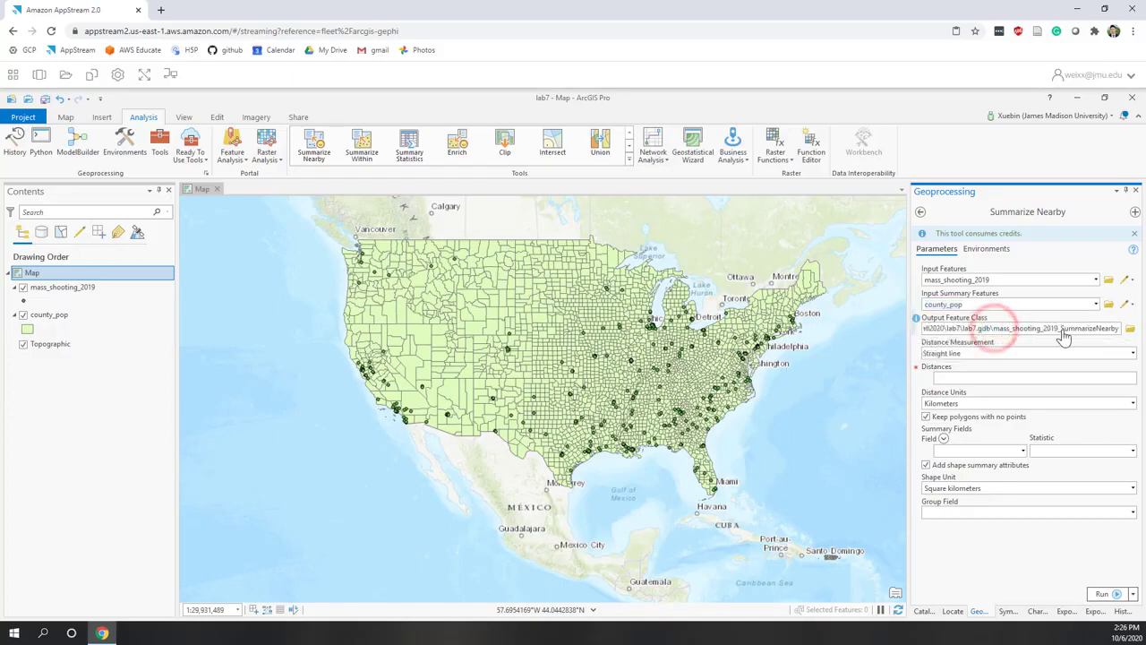
pyautogui.click(1063, 329)
pyautogui.moveTo(1080, 333); pyautogui.dragTo(1120, 331)
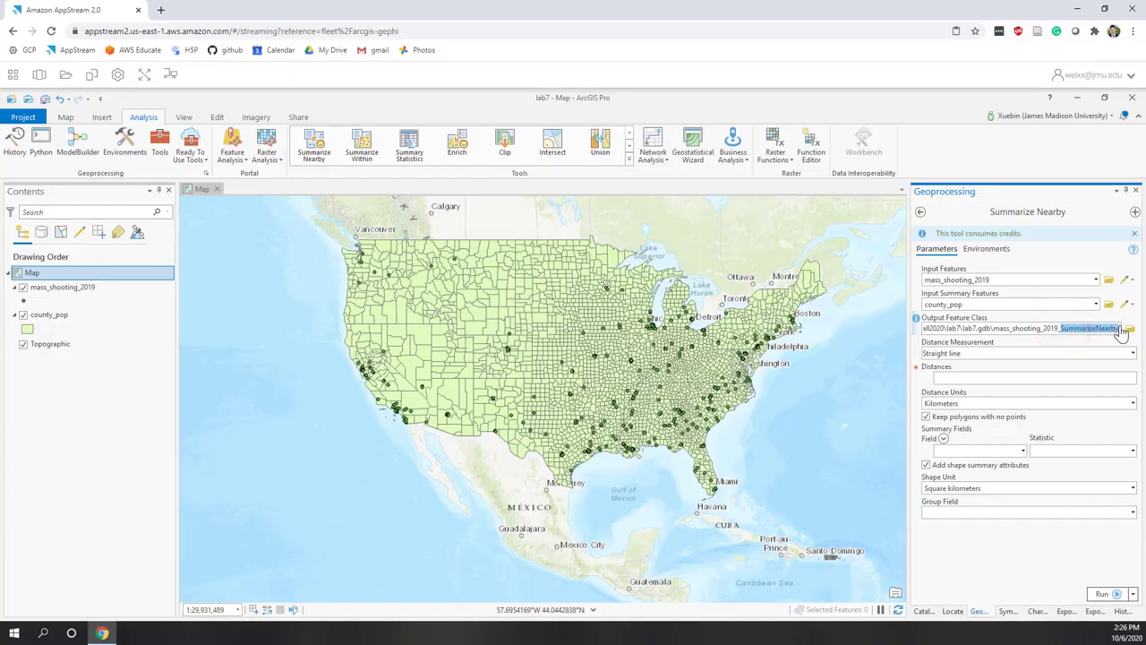
pyautogui.write('SN')
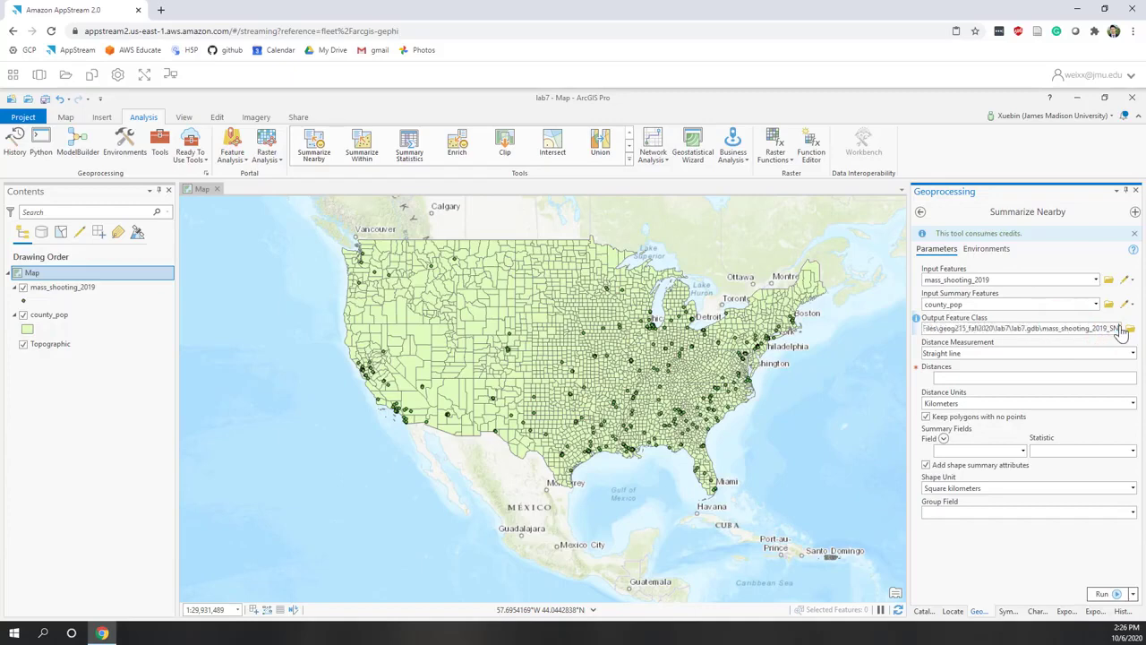
pyautogui.write('_pop')
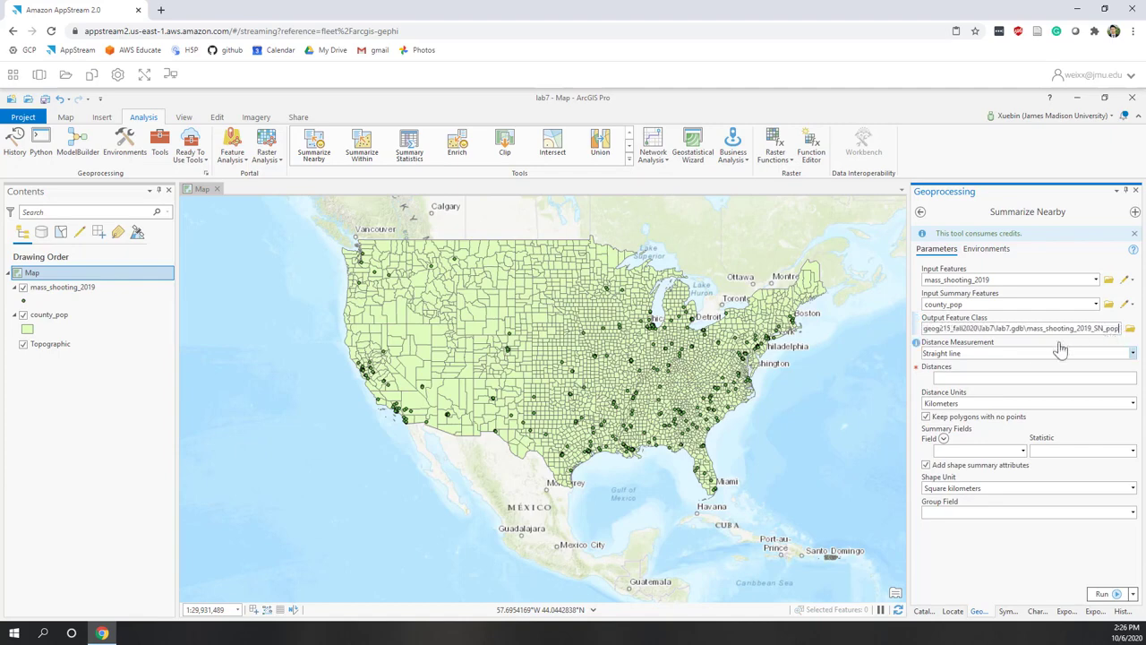
# Review the distance measurement options, keep Straight line, and set the distance to 50 kilometers
pyautogui.click(1026, 354)
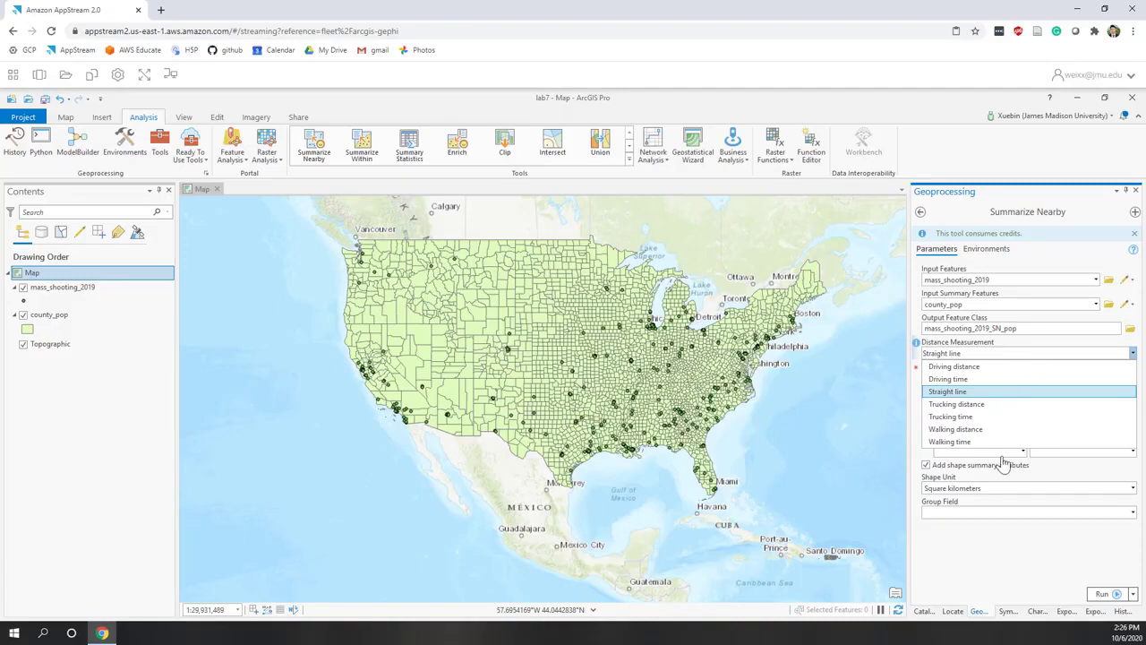
pyautogui.click(977, 565)
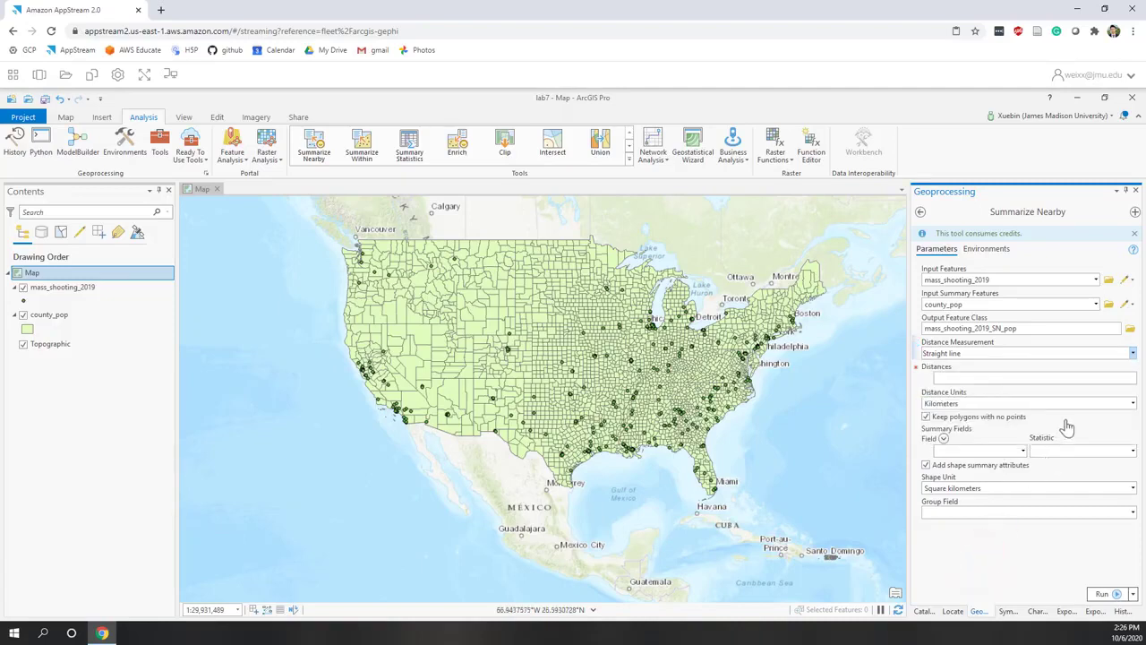
pyautogui.click(1091, 380)
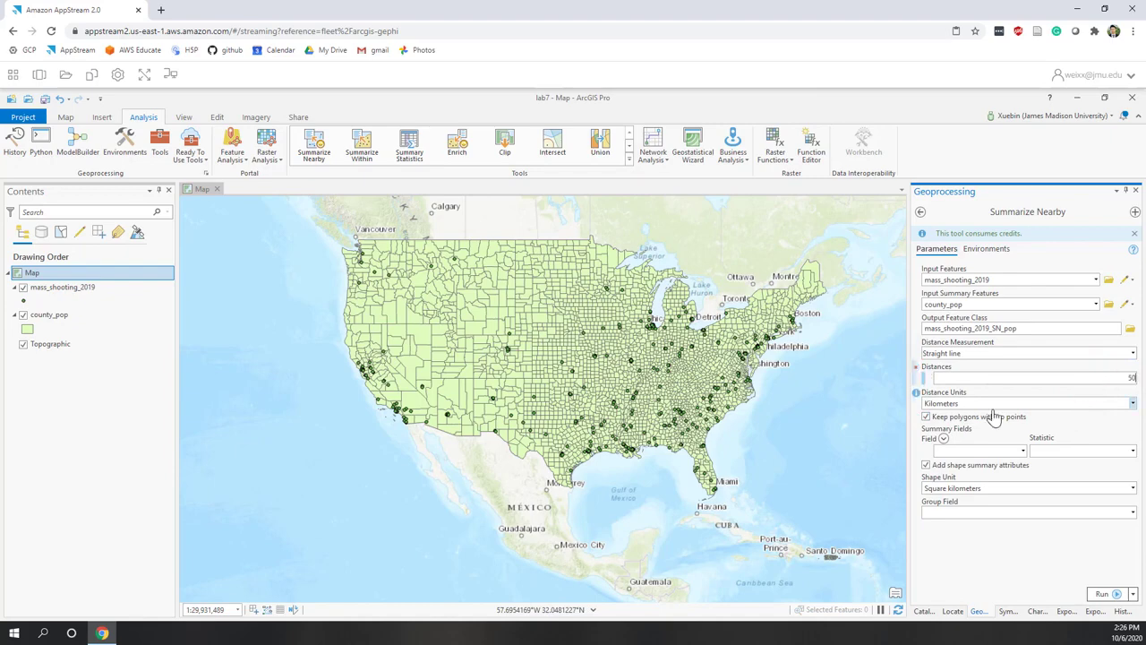
# Summarize Total Population with the Mean statistic, run Summarize Nearby, and close its completion details
pyautogui.click(1024, 452)
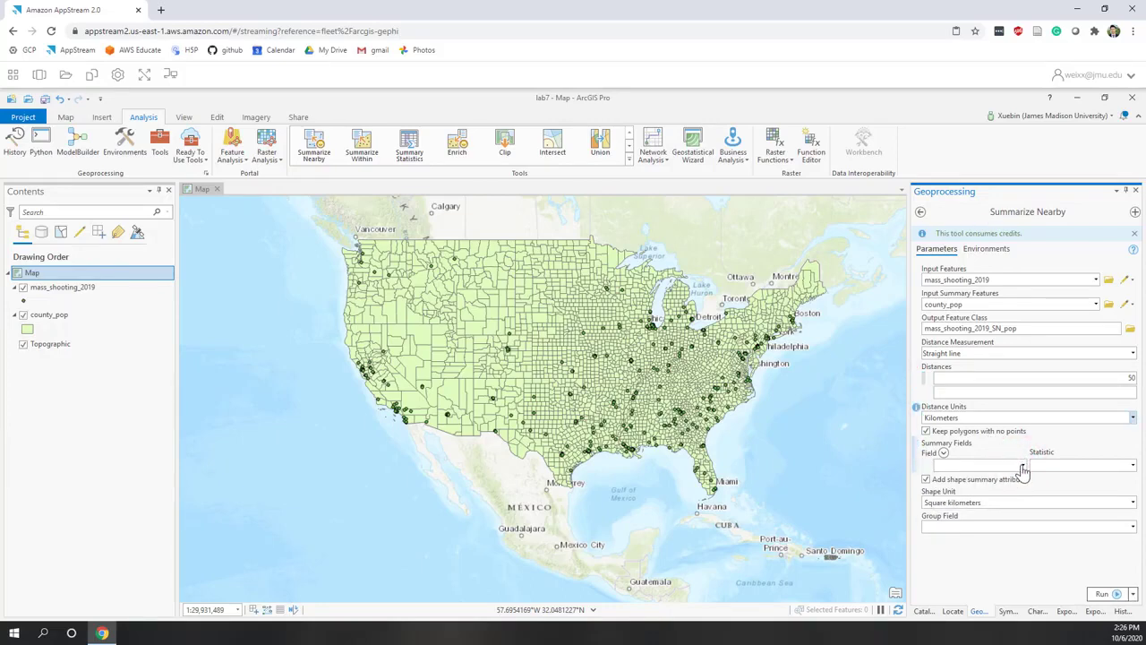
pyautogui.click(1023, 466)
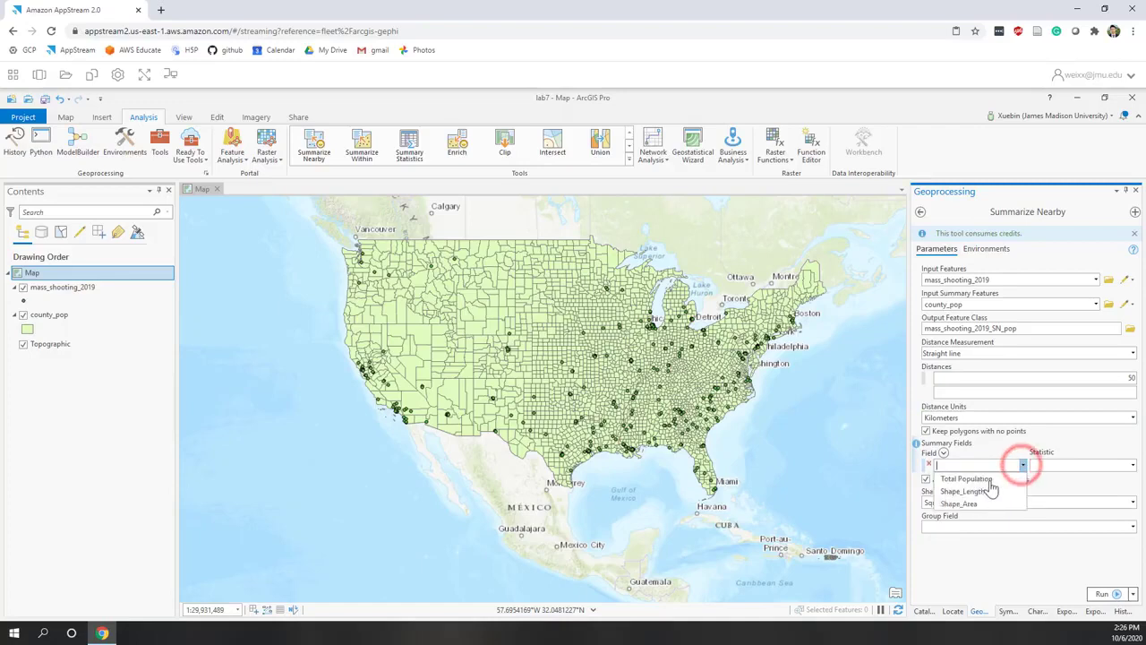
pyautogui.click(986, 479)
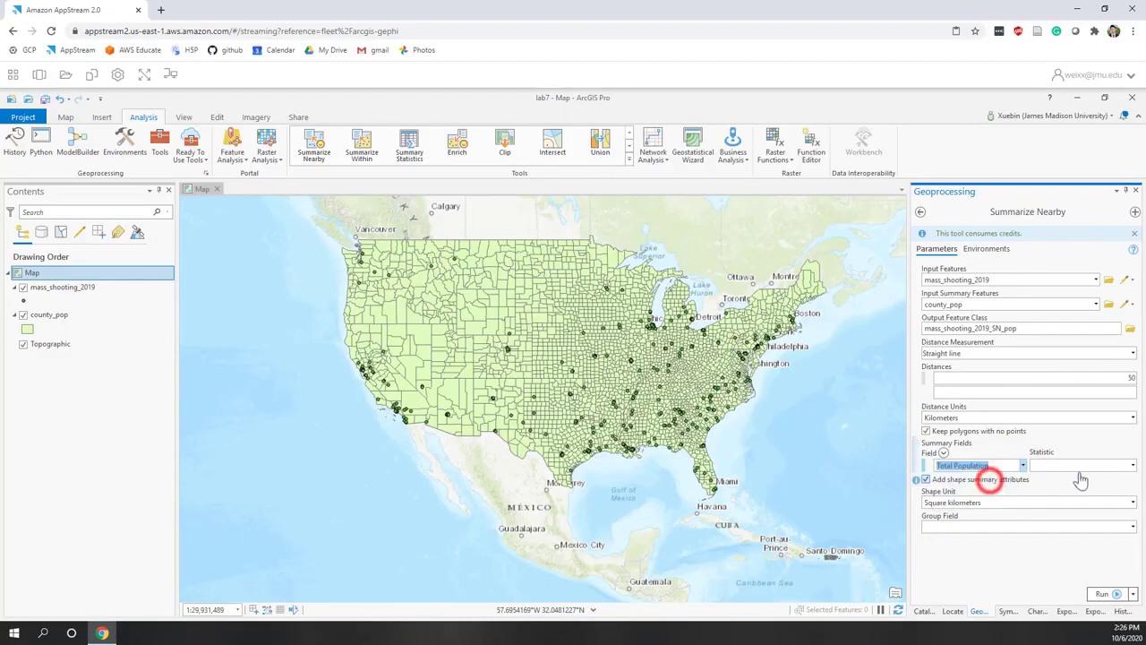
pyautogui.click(1133, 472)
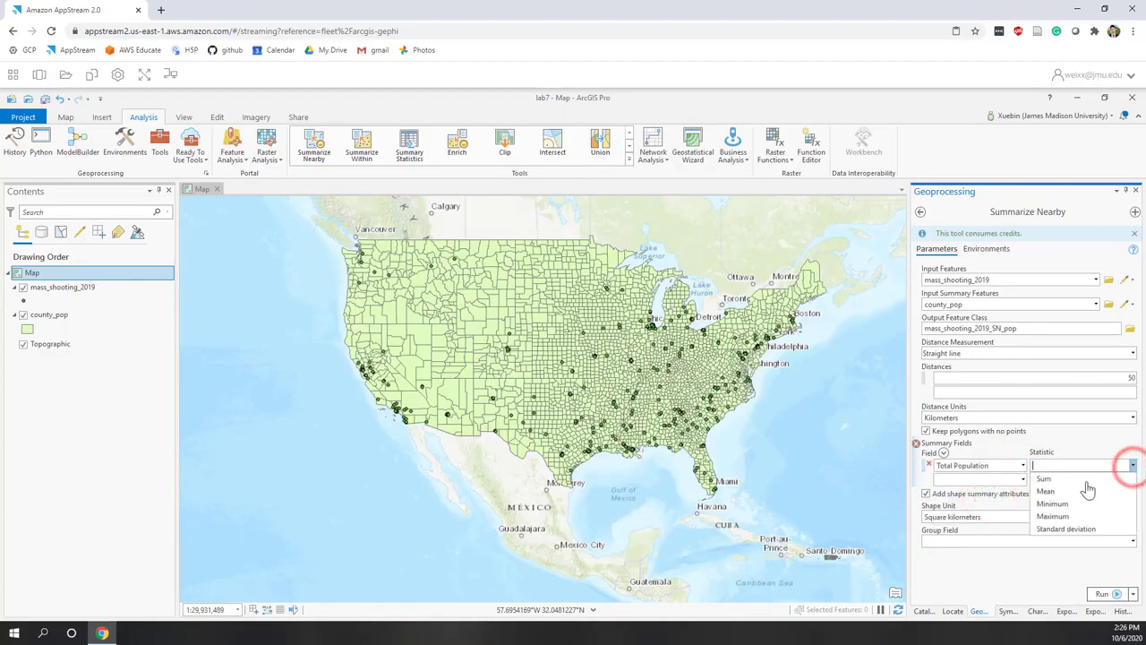
pyautogui.click(1052, 493)
pyautogui.click(1023, 577)
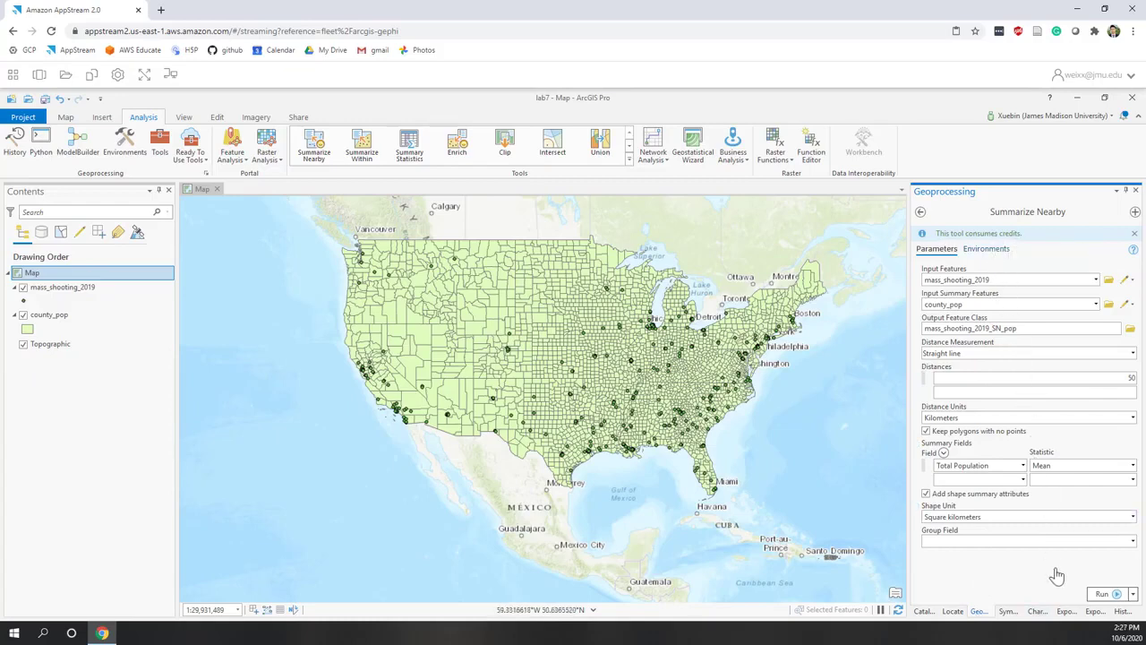
pyautogui.click(1098, 596)
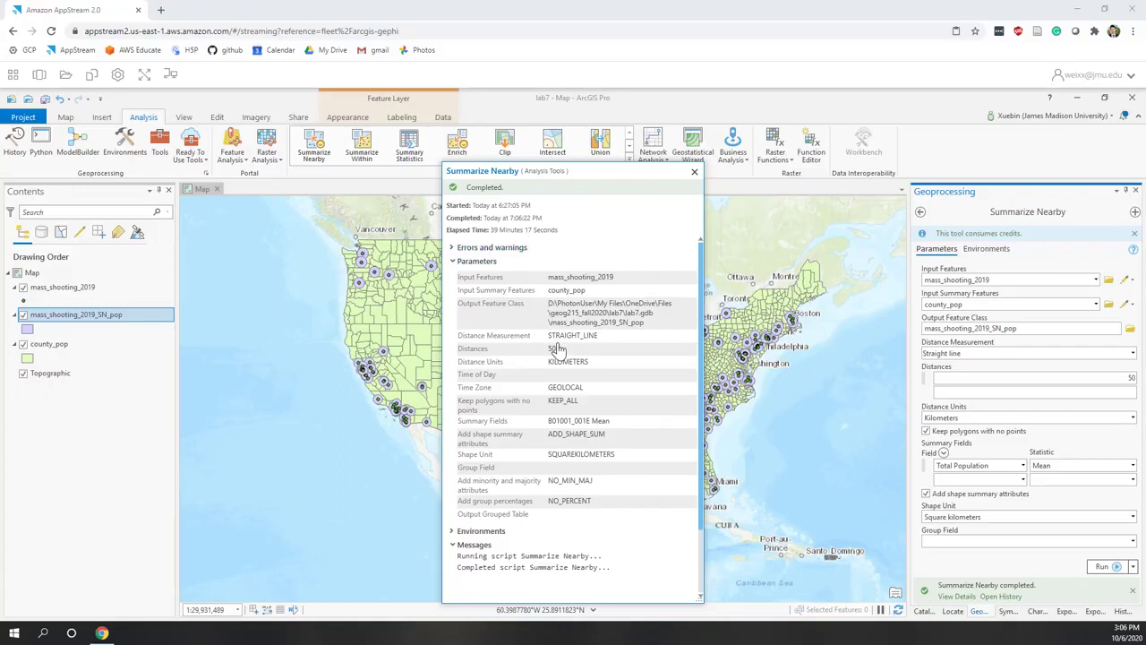
pyautogui.click(695, 172)
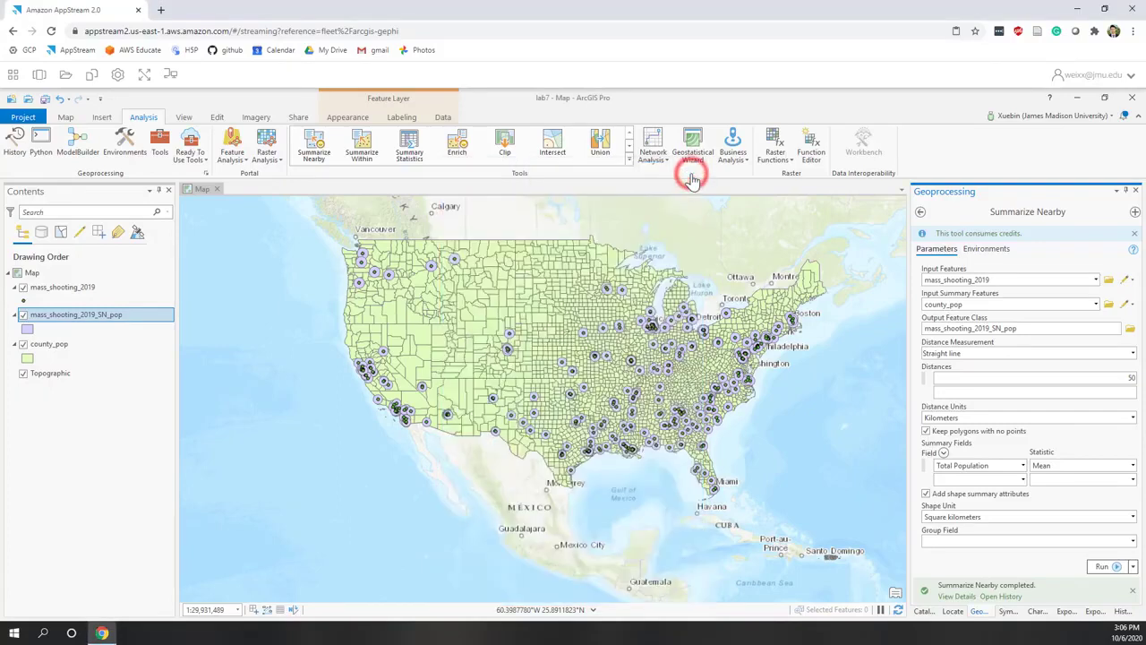
# Examine the attribute table of mass_shooting_2019_SN_pop through to the summarized area and mean population fields, then close it
pyautogui.rightClick(104, 321)
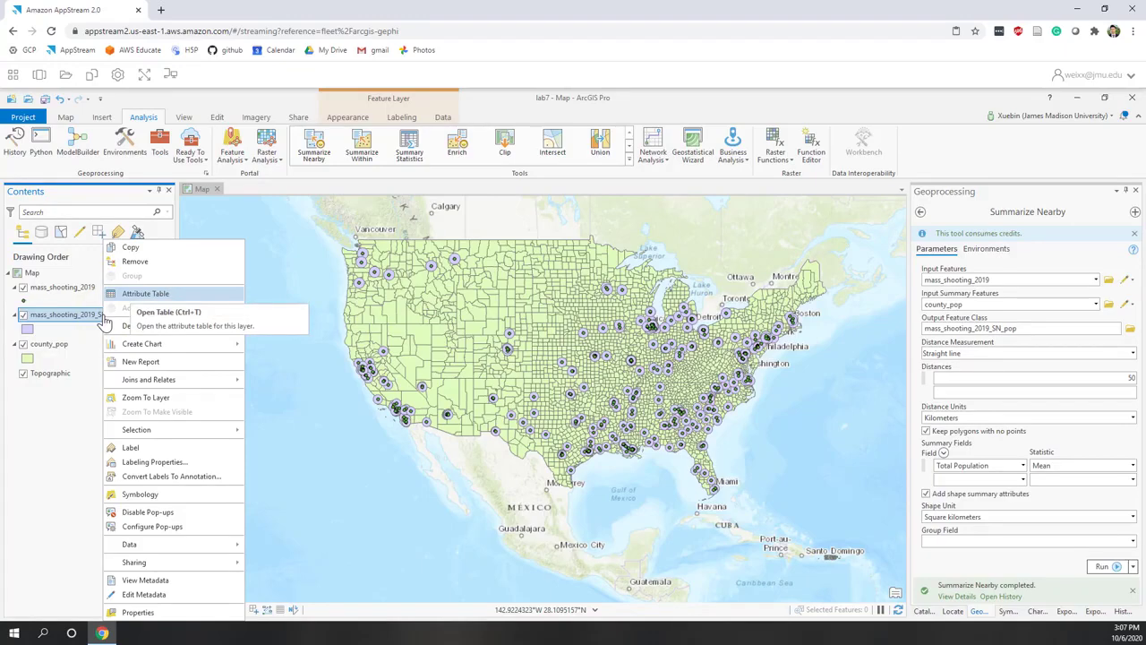
pyautogui.click(131, 294)
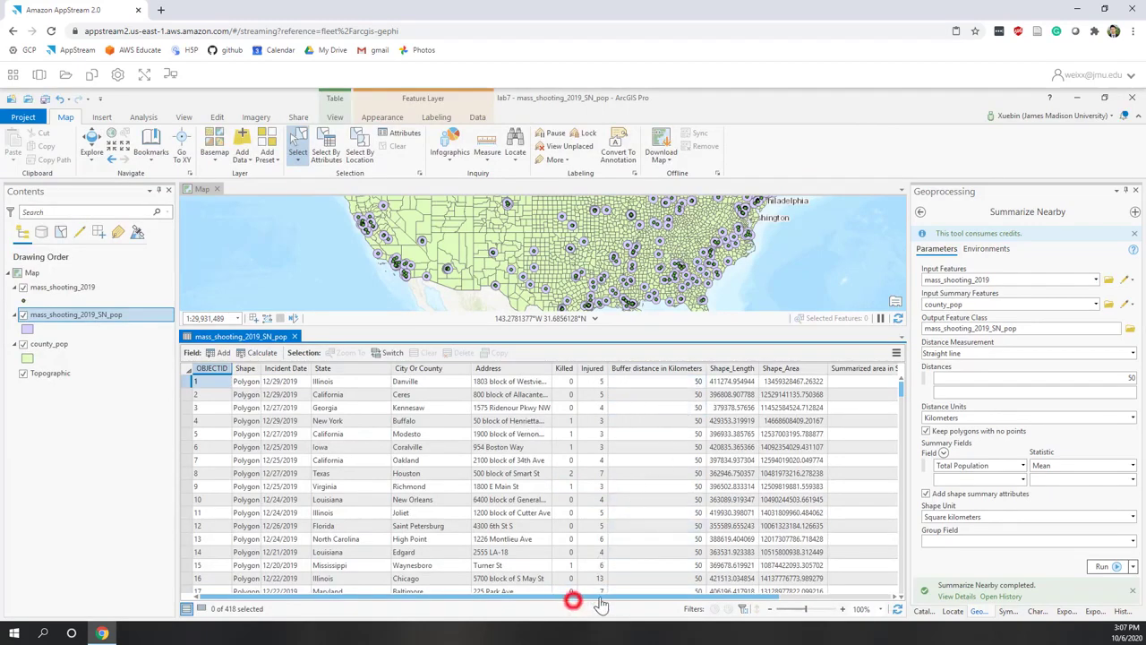
pyautogui.moveTo(575, 596); pyautogui.dragTo(715, 609)
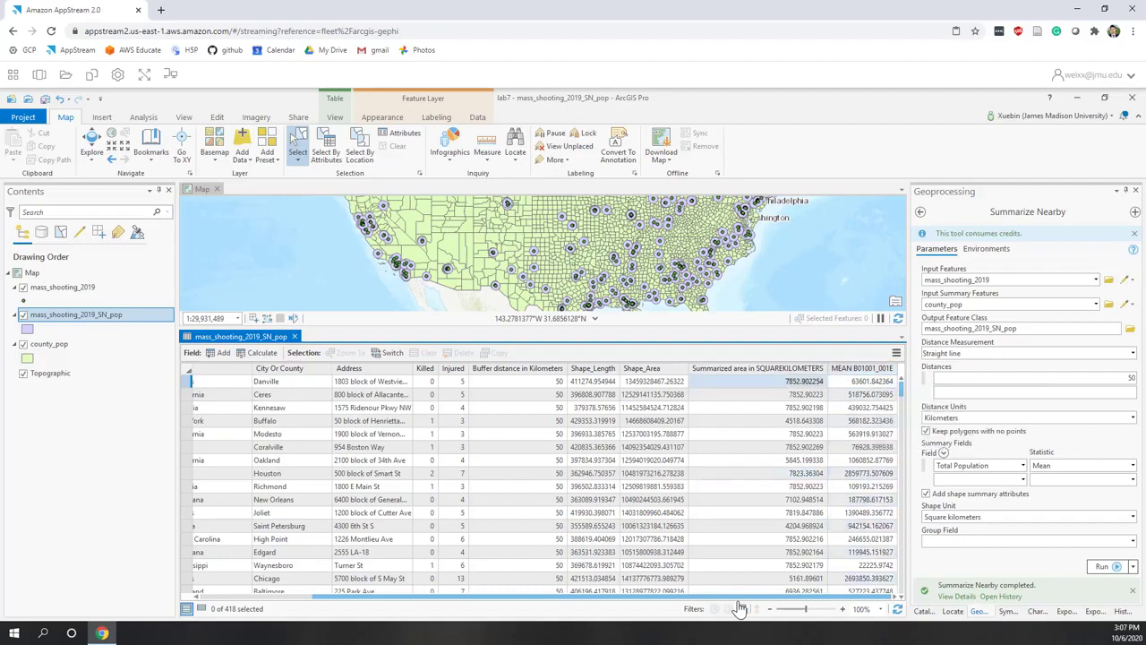
pyautogui.click(294, 337)
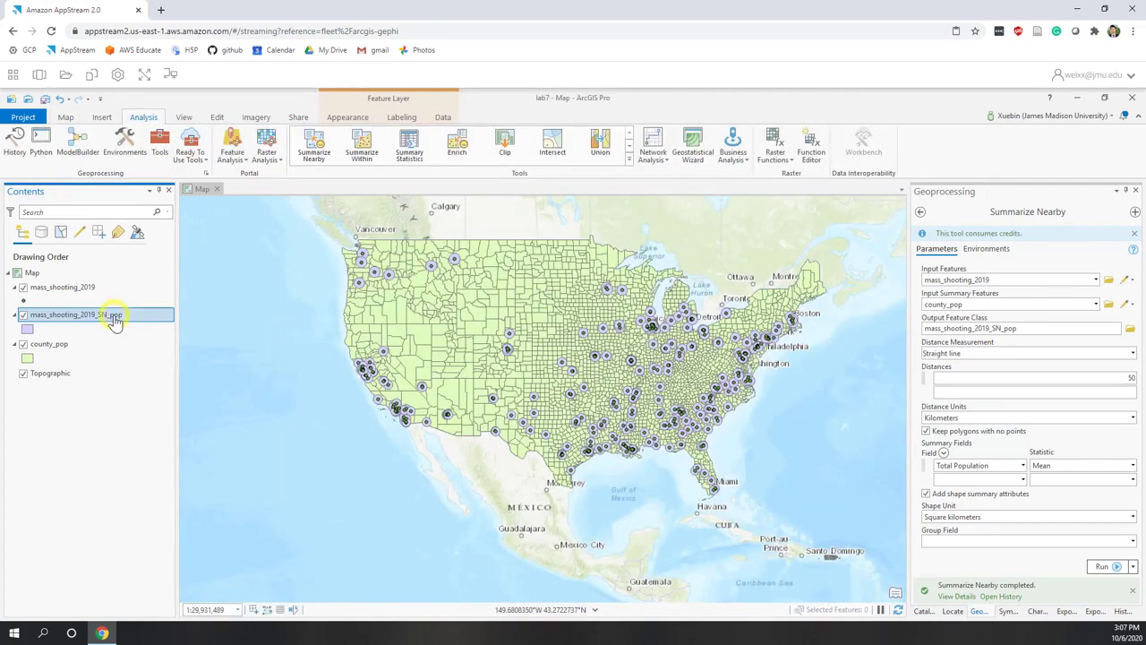
# Create a scatter plot matrix for mass_shooting_2019_SN_pop using the Killed, Injured and MEAN B01001_001E fields
pyautogui.rightClick(113, 318)
pyautogui.moveTo(155, 348)
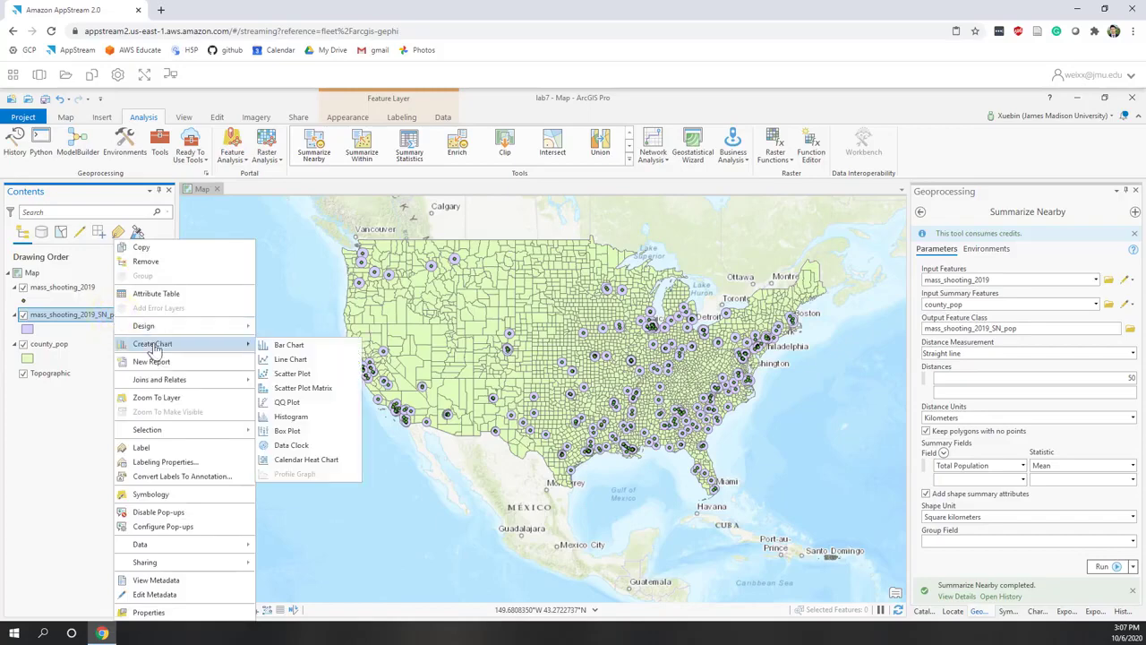
pyautogui.click(327, 388)
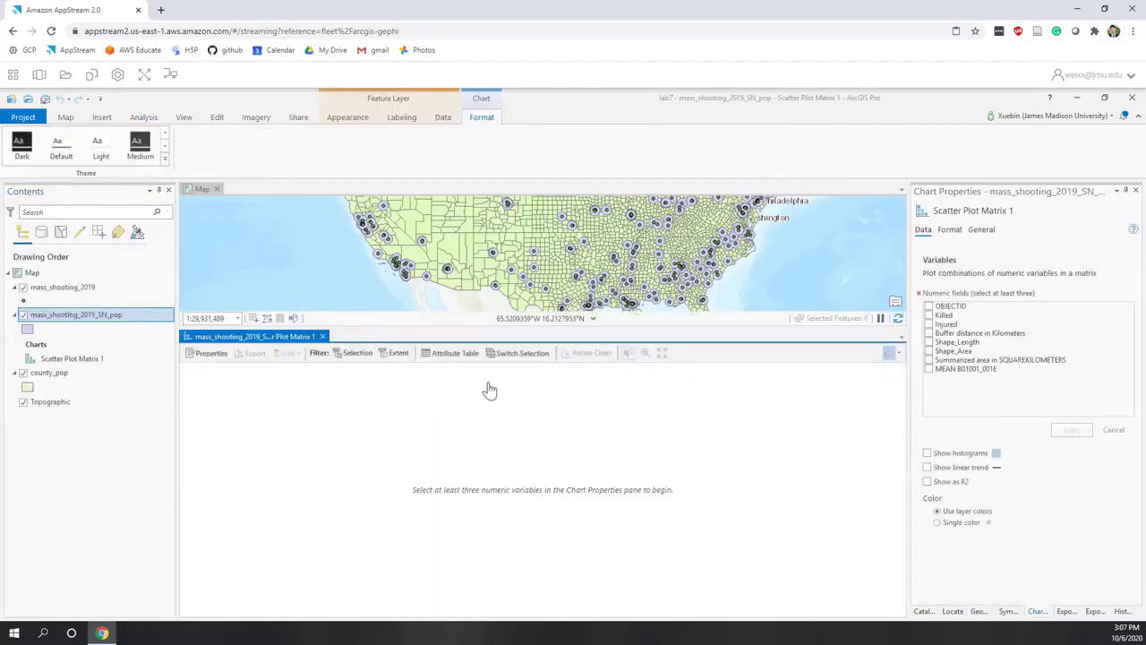
pyautogui.click(929, 369)
pyautogui.click(931, 324)
pyautogui.click(929, 315)
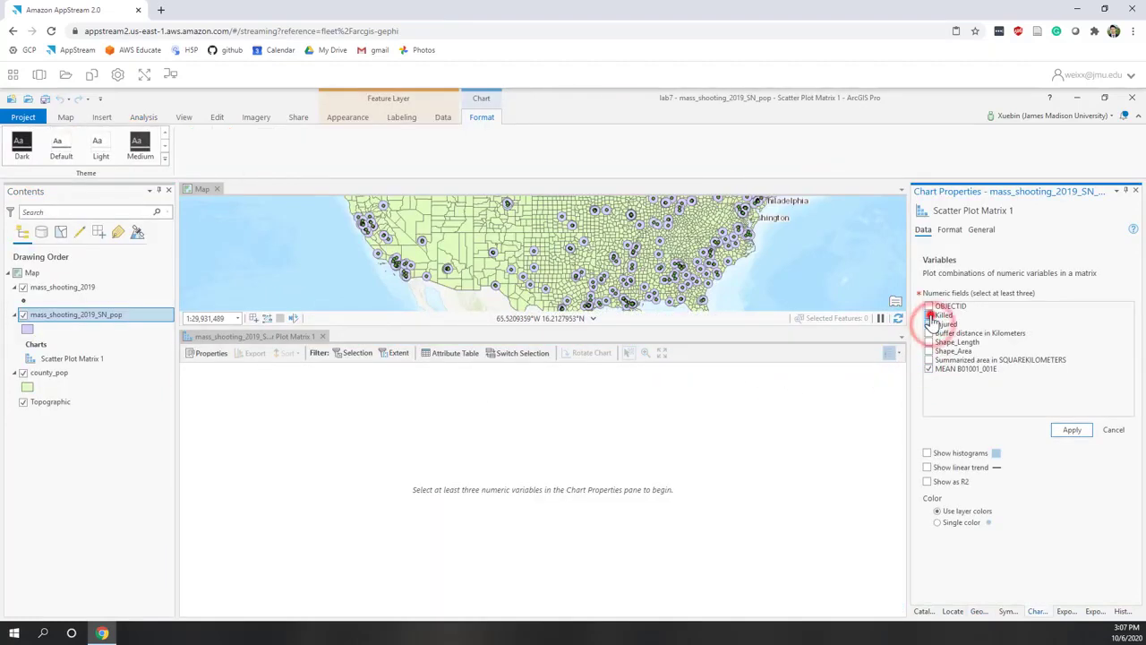
pyautogui.click(1072, 431)
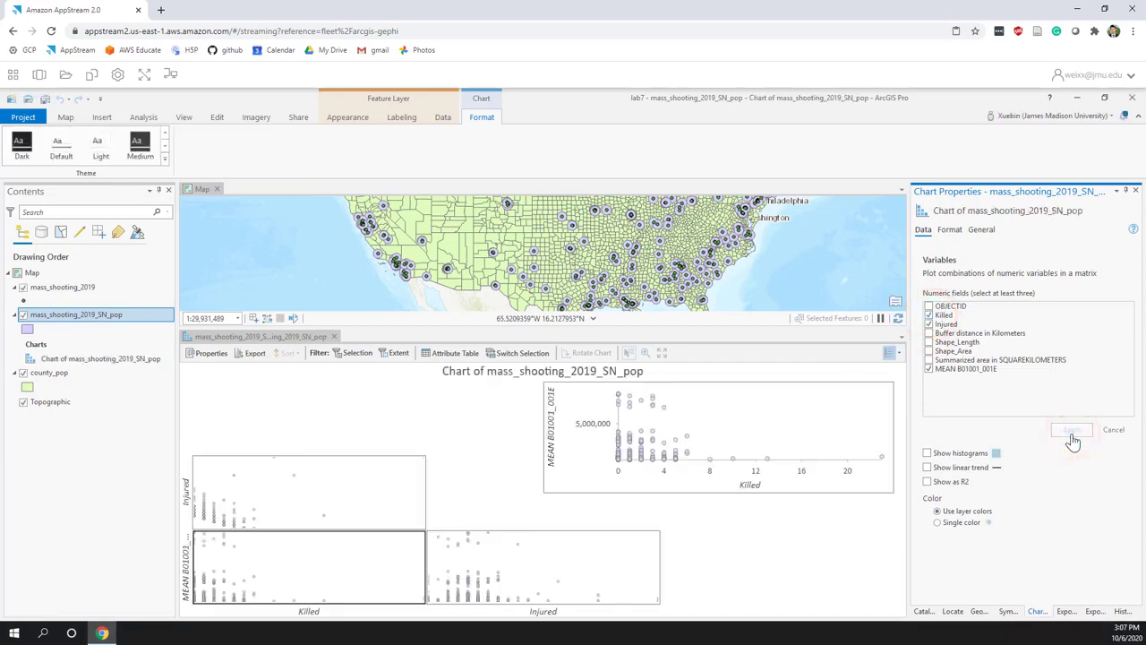
# Check the scatter plot matrix as R2 values, switch back to the plots, and close the chart view
pyautogui.click(950, 484)
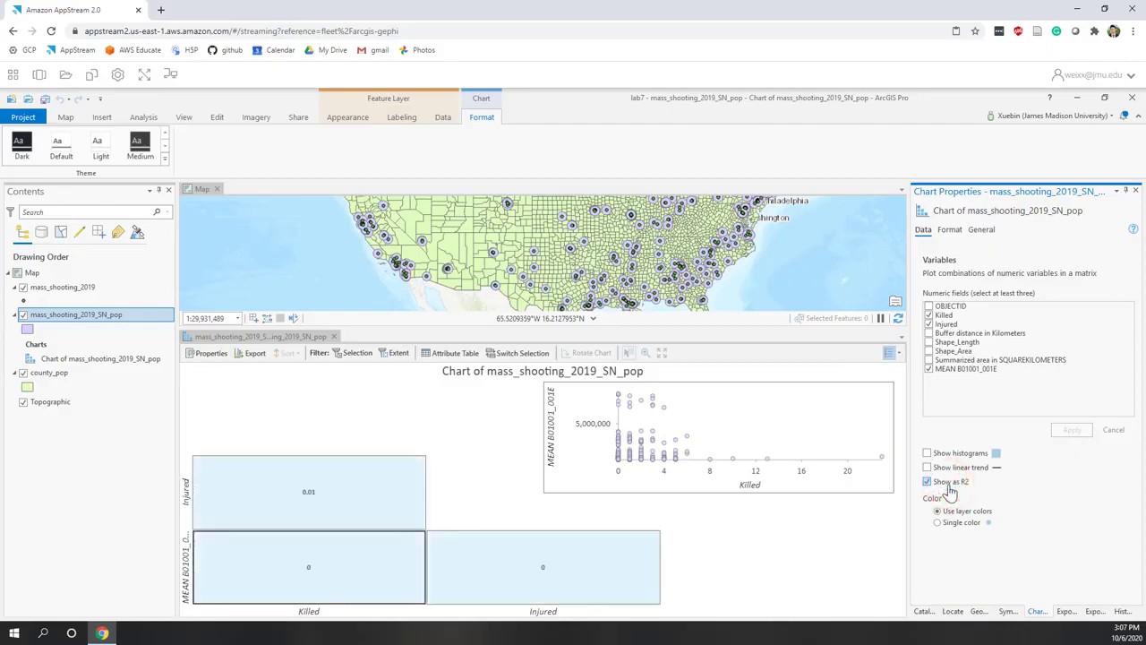
pyautogui.click(948, 485)
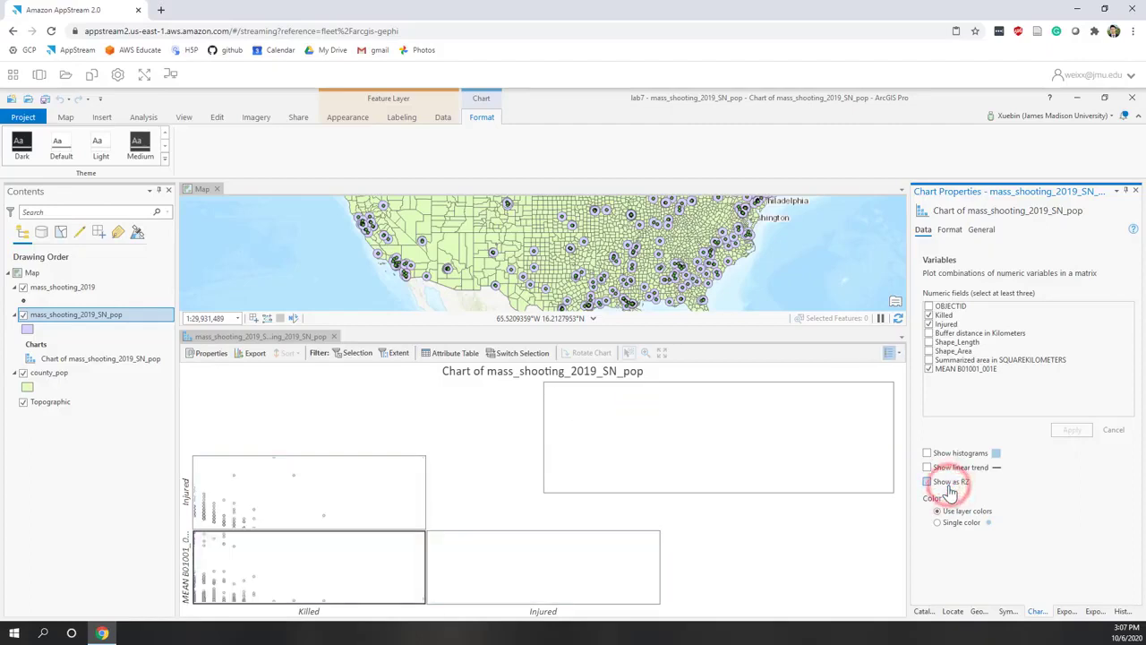
pyautogui.click(333, 338)
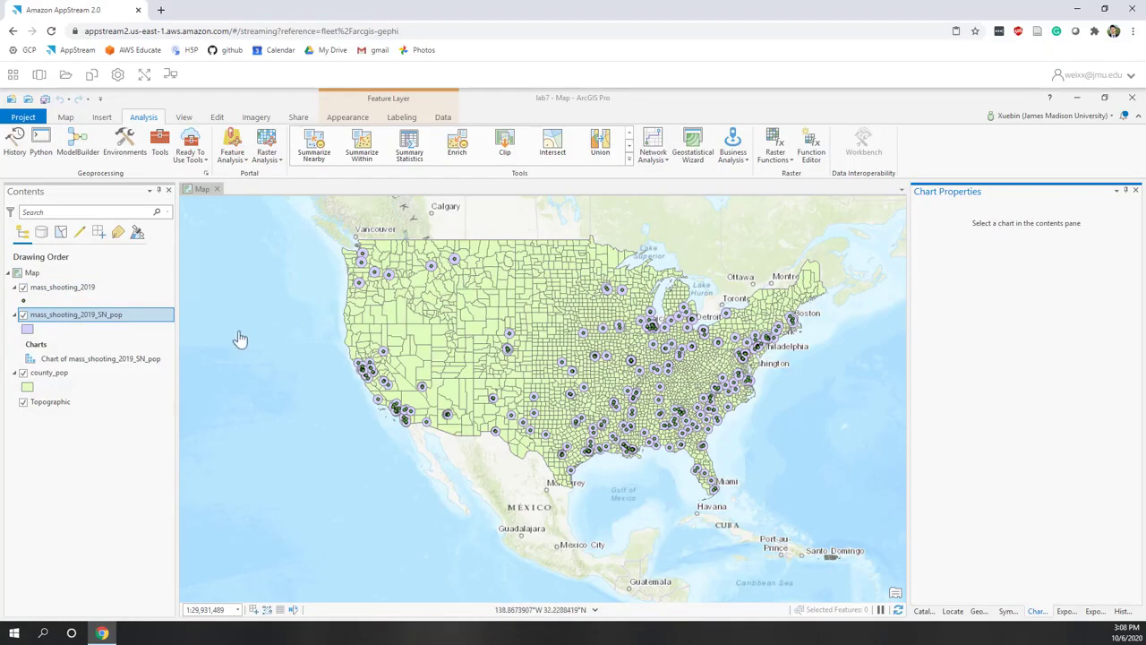
# Remove the county_pop and mass_shooting_2019_SN_pop layers from the map
pyautogui.rightClick(49, 372)
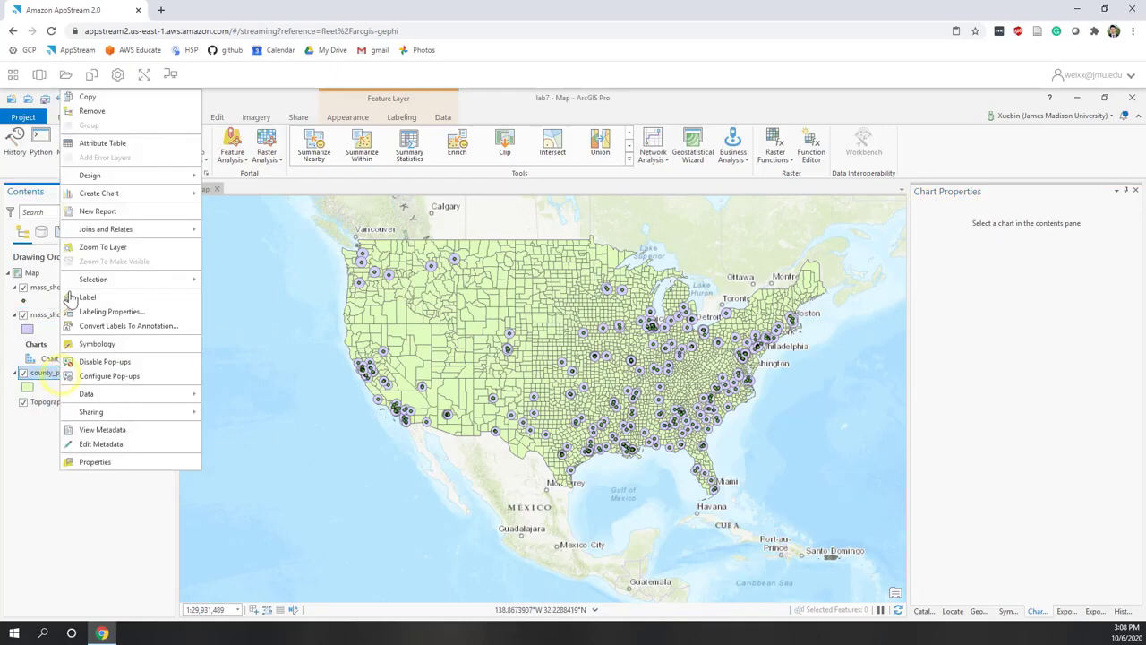
pyautogui.click(85, 111)
pyautogui.rightClick(106, 320)
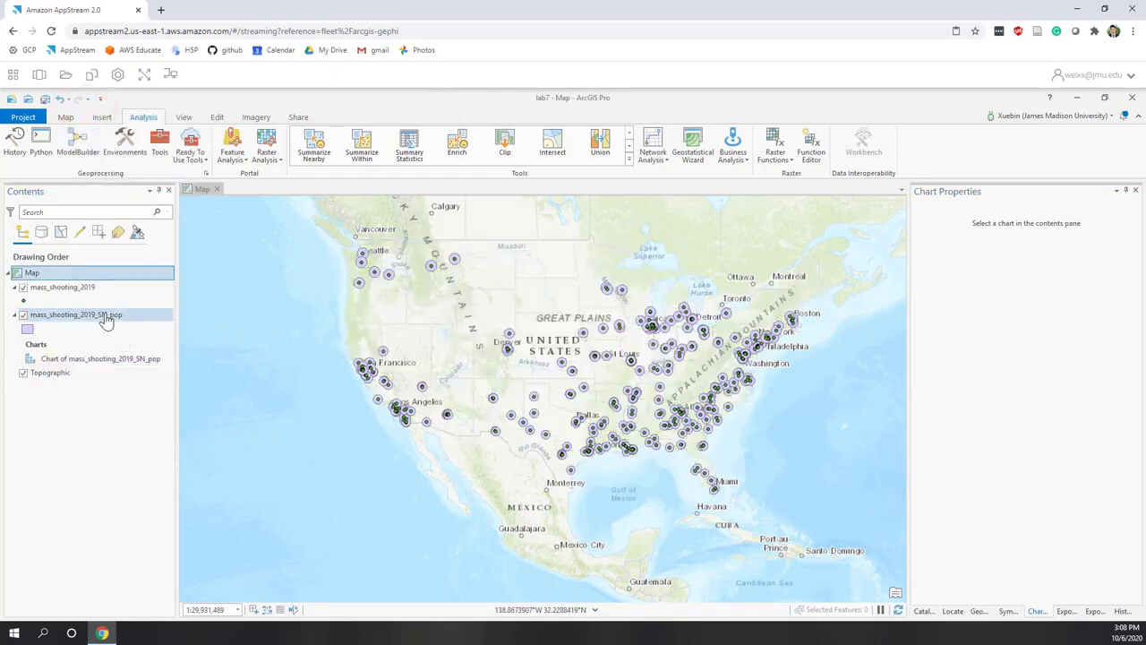
pyautogui.click(133, 263)
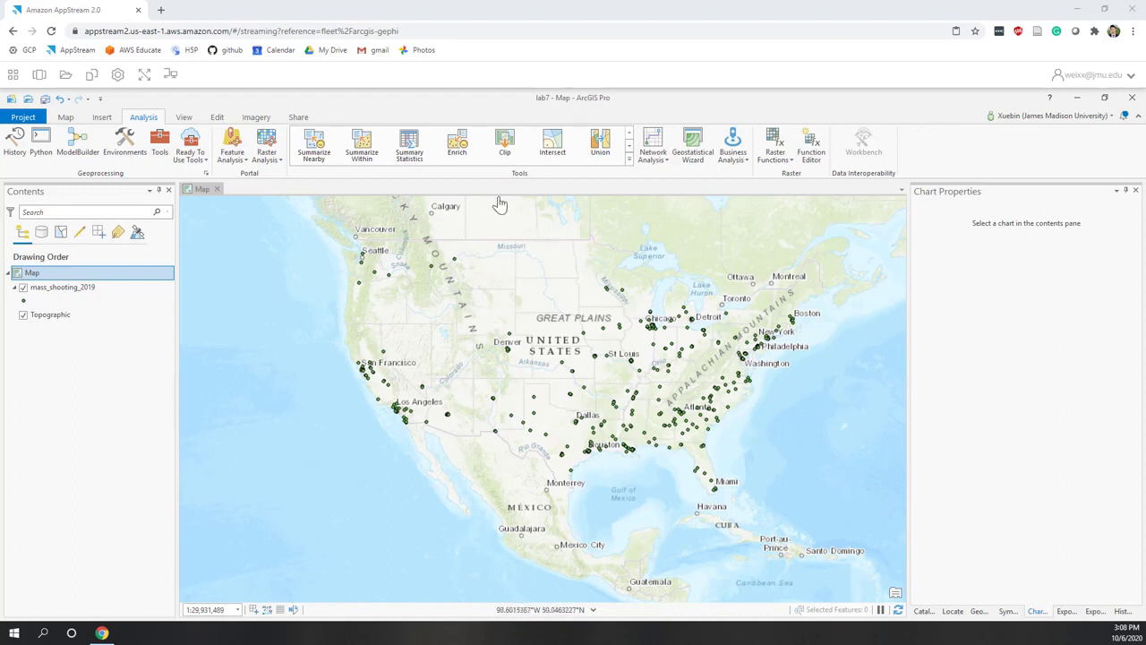
# Start the Enrich tool with mass_shooting_2019 as the input features, keeping mass_shooting_2019_Enrich as the output feature class
pyautogui.click(630, 163)
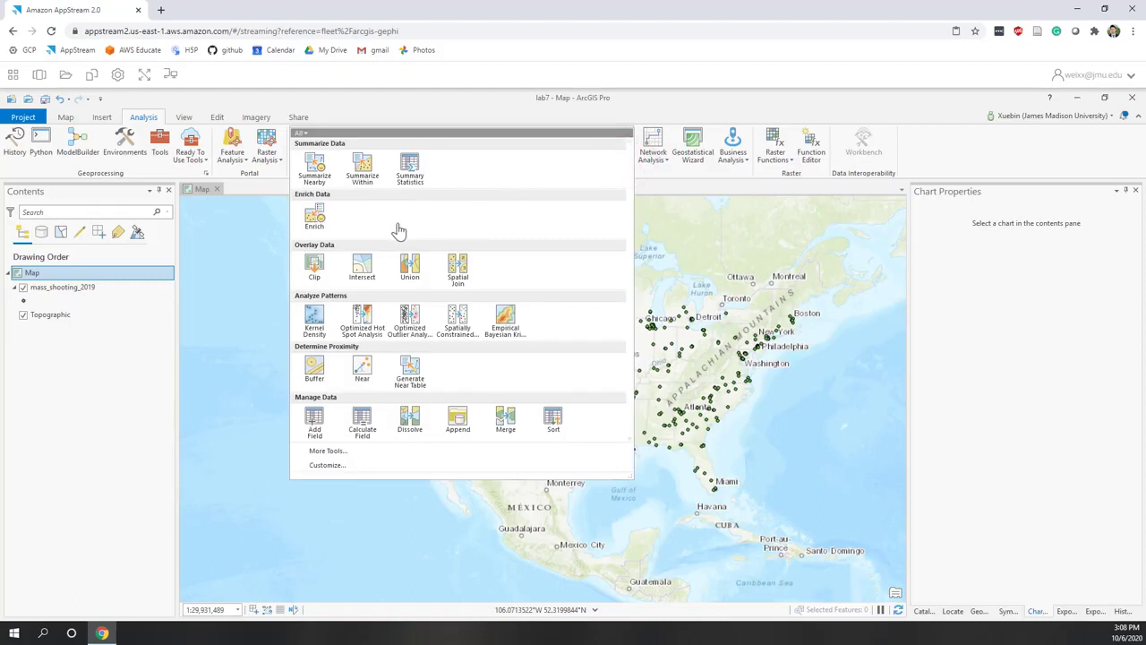
pyautogui.click(313, 223)
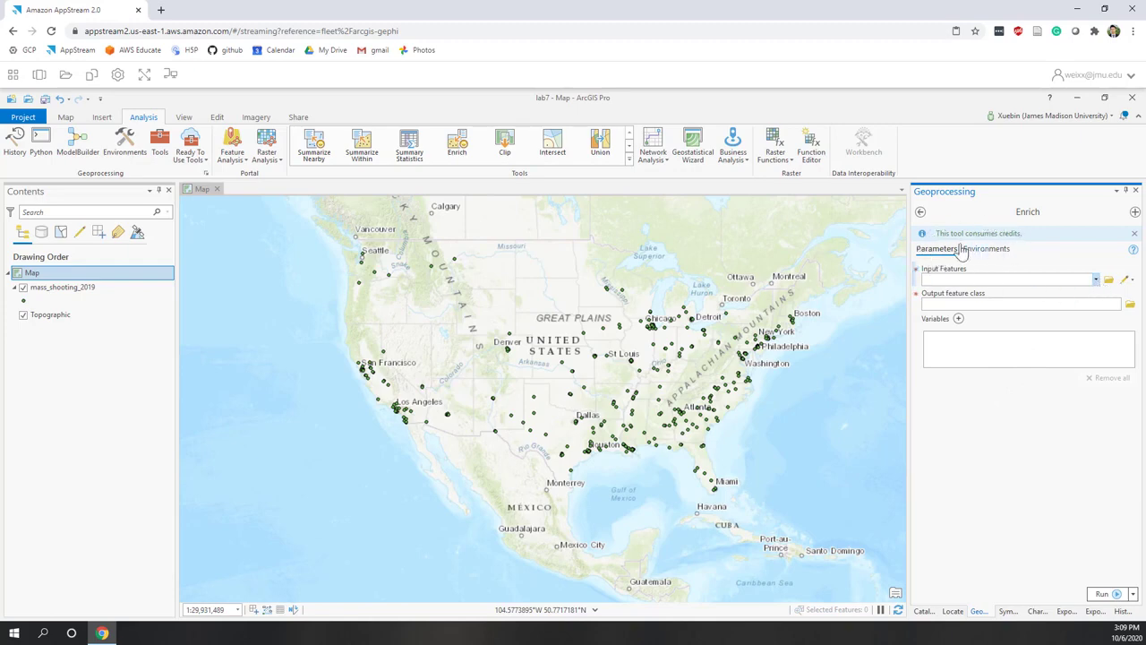
pyautogui.click(1096, 280)
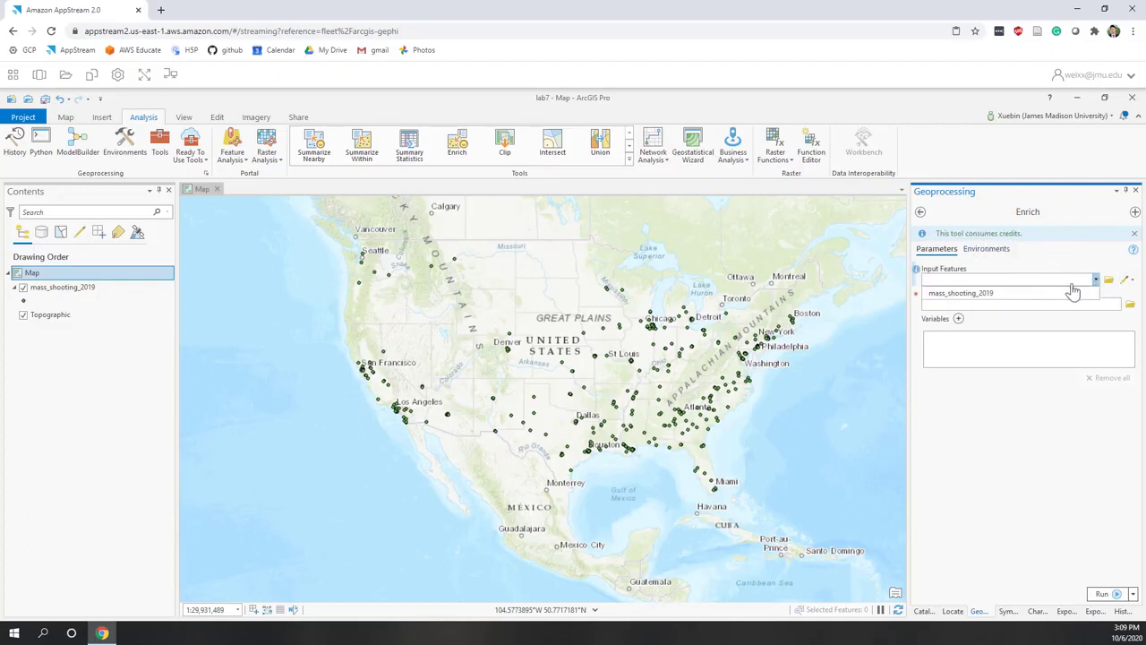
pyautogui.click(991, 293)
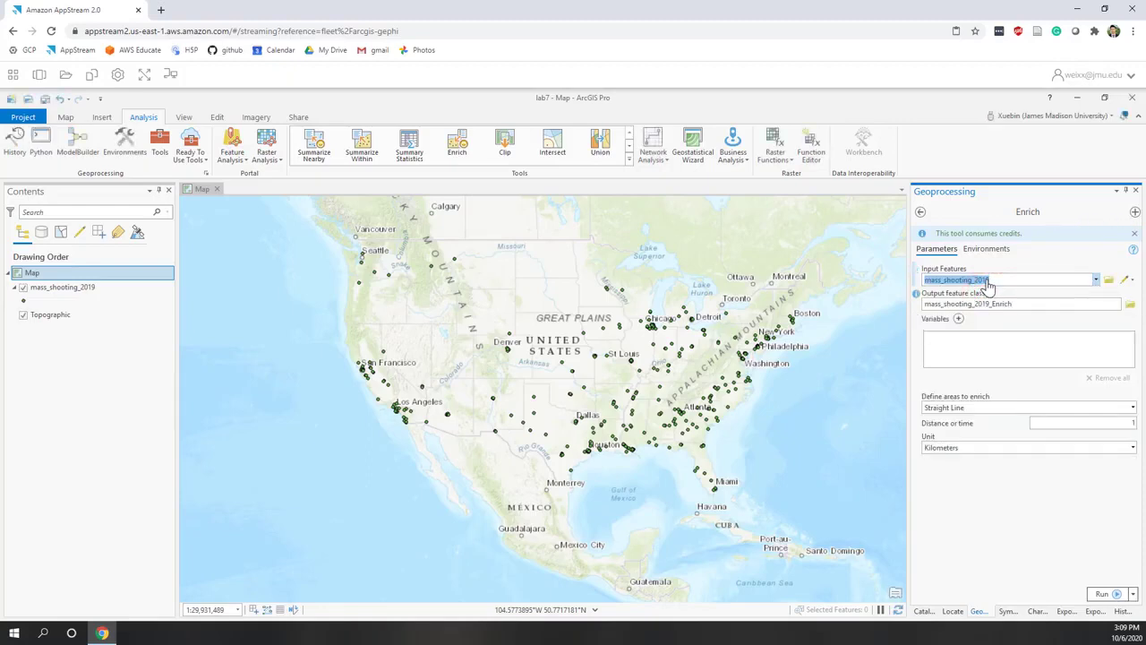
pyautogui.click(1023, 356)
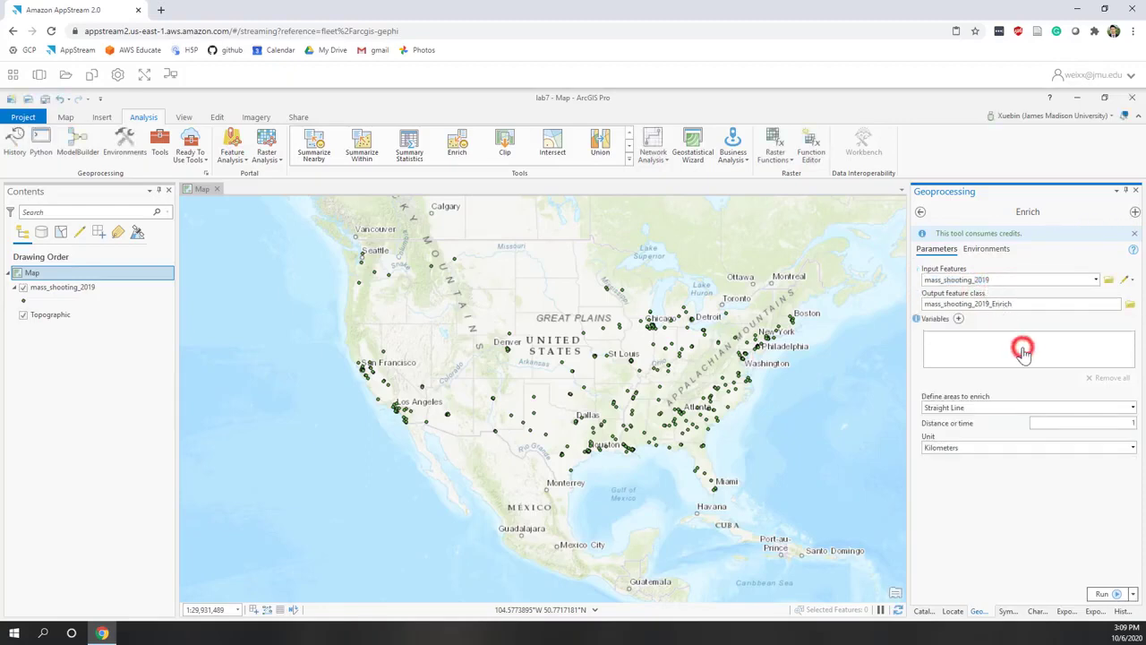
# Add the 2020 Total Population variable from the Population Totals in the Population category
pyautogui.click(959, 319)
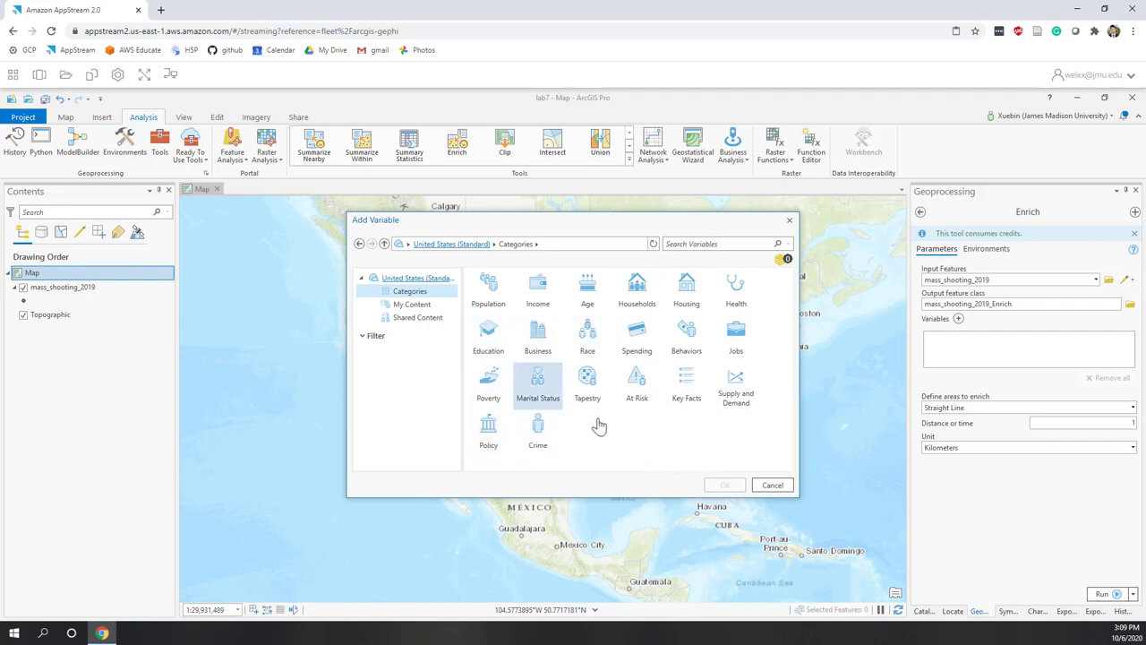
pyautogui.click(498, 289)
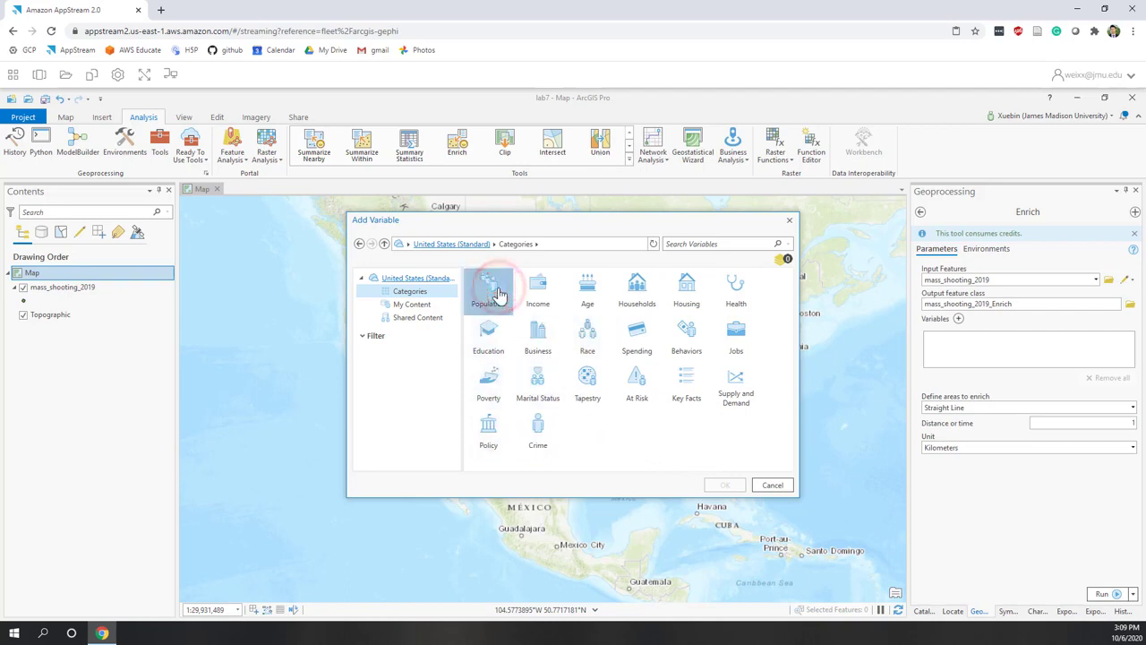
pyautogui.doubleClick(484, 296)
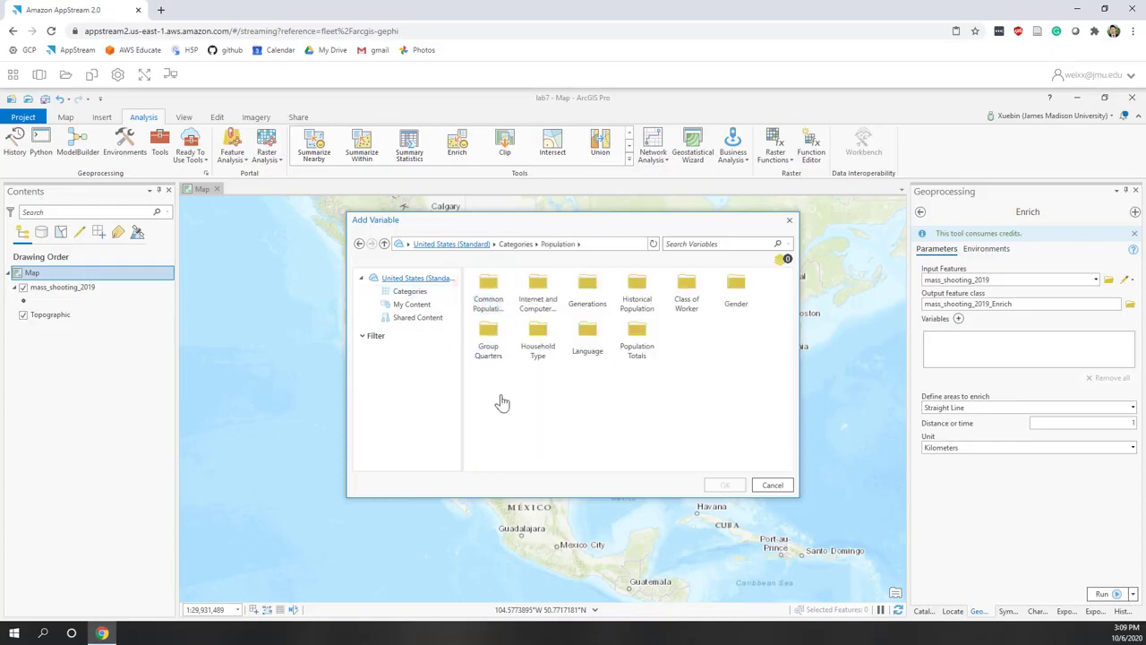
pyautogui.doubleClick(637, 350)
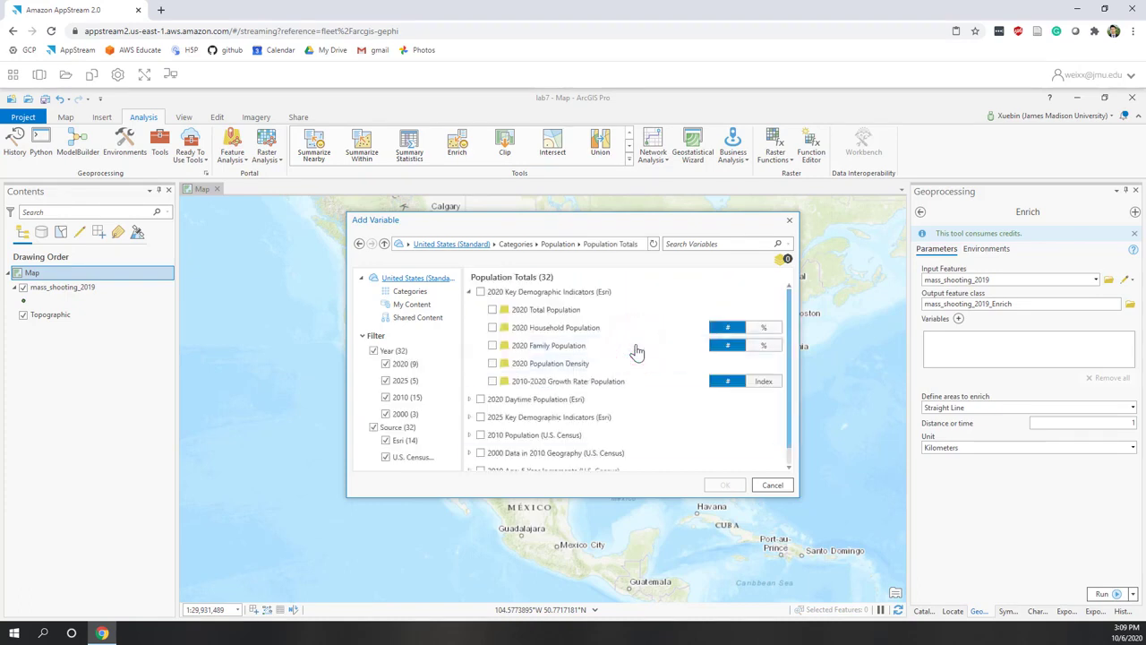
pyautogui.click(493, 311)
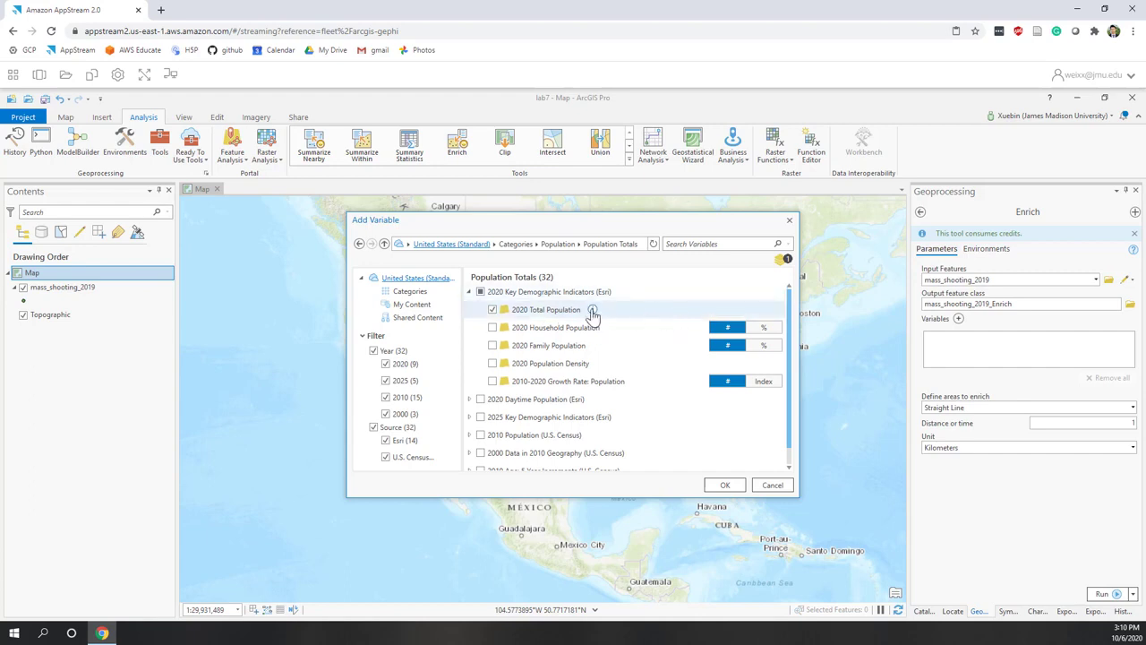
pyautogui.moveTo(592, 311)
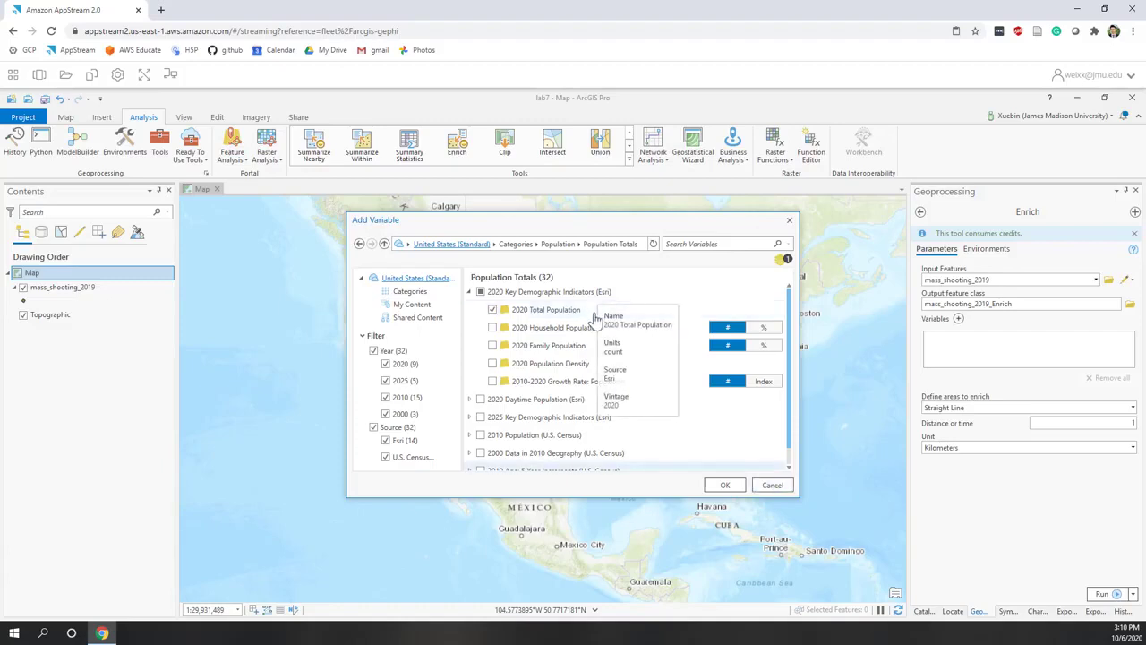
pyautogui.click(723, 486)
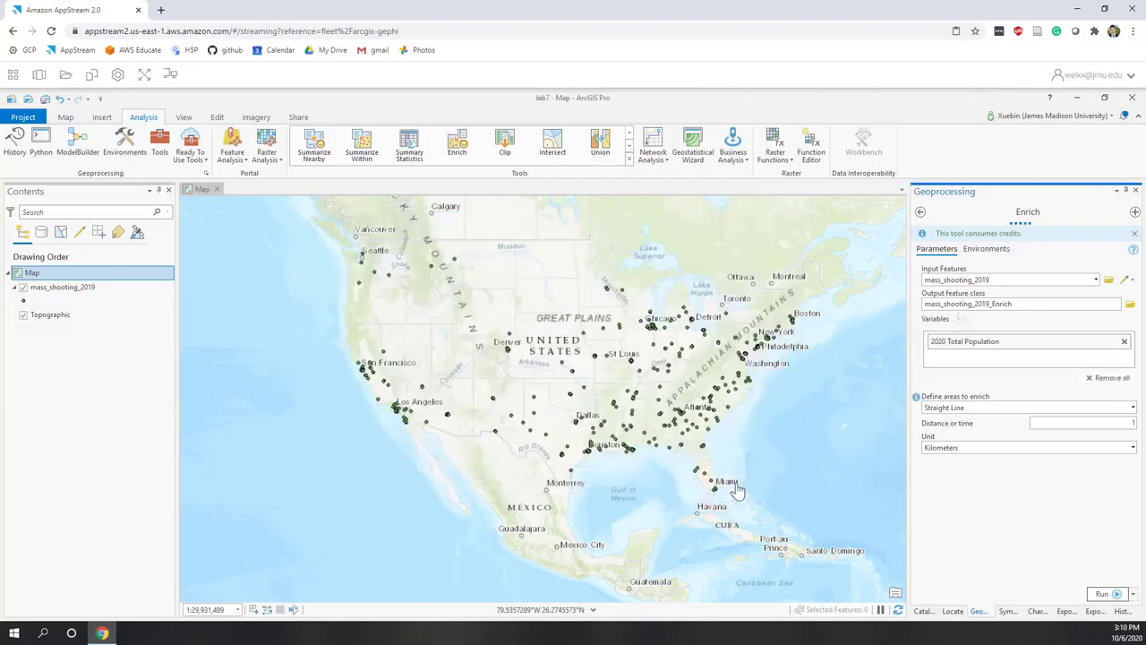
# Run Enrich with straight-line areas at a distance of 50 kilometers, and review the details of the completed run
pyautogui.click(1134, 409)
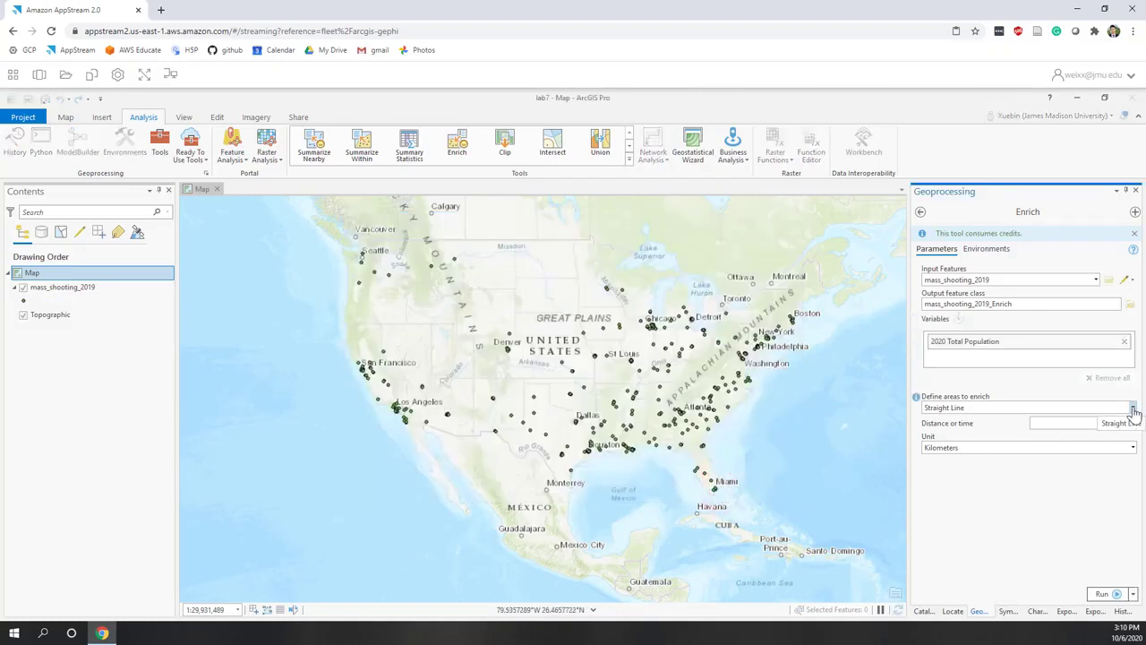
pyautogui.click(1134, 410)
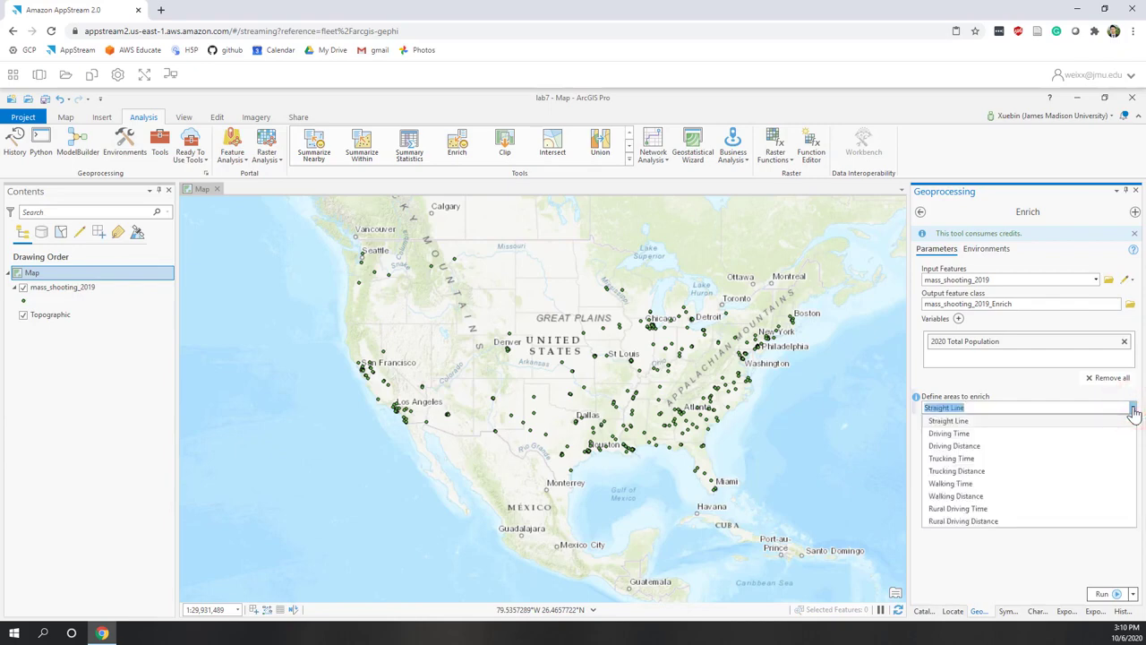
pyautogui.click(1016, 394)
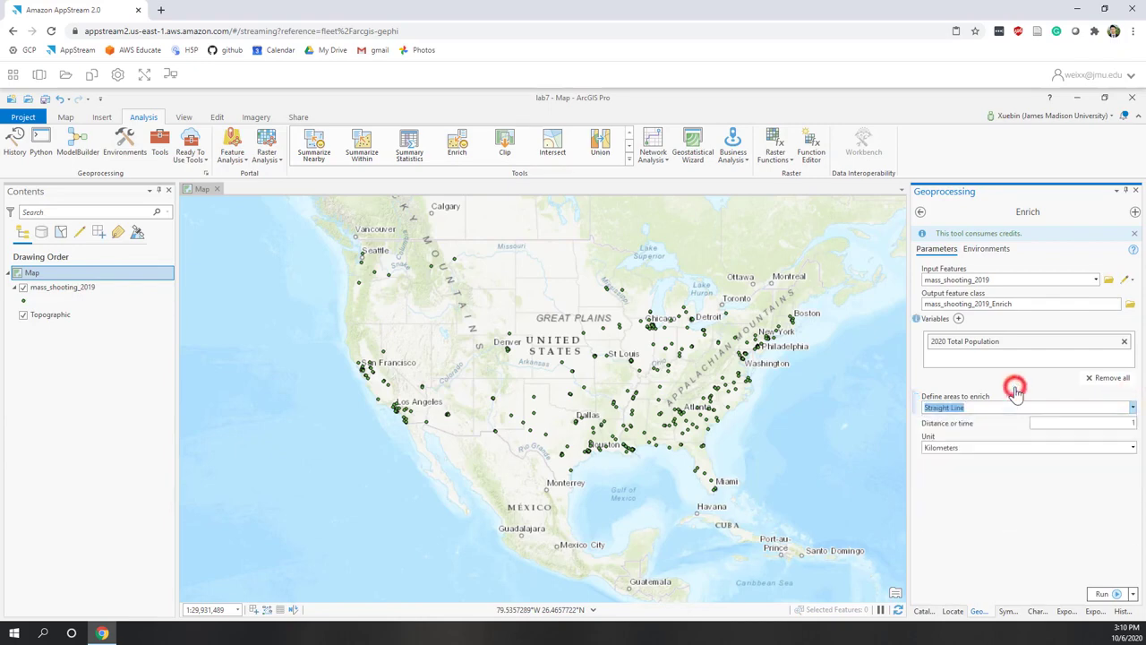
pyautogui.click(1066, 424)
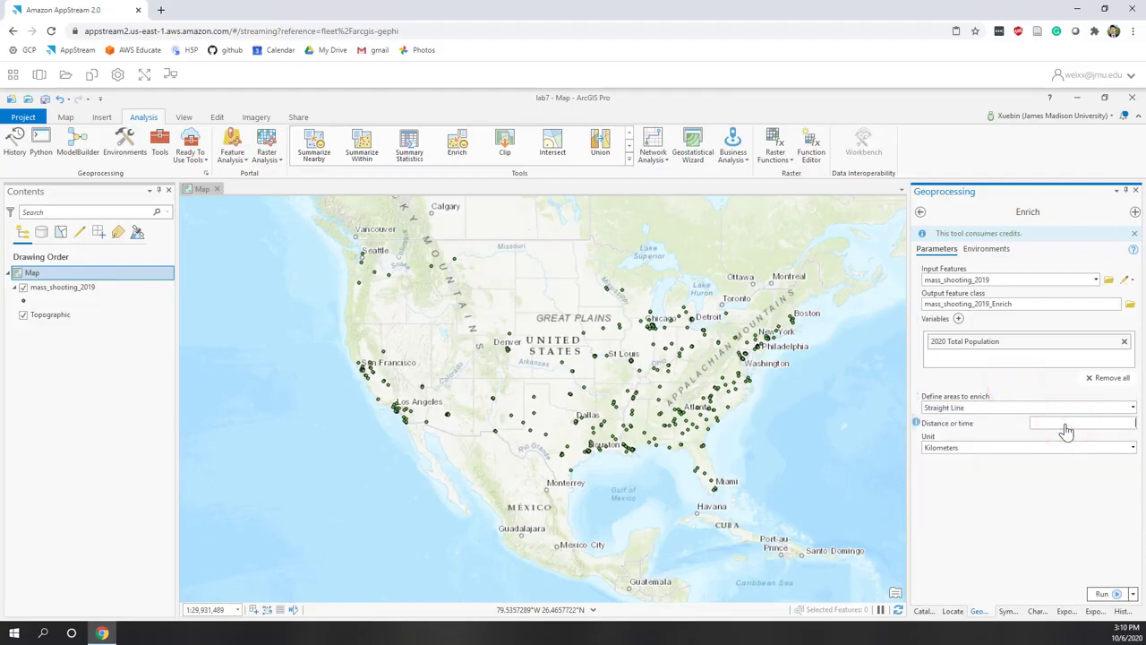
pyautogui.click(1090, 542)
pyautogui.click(1102, 595)
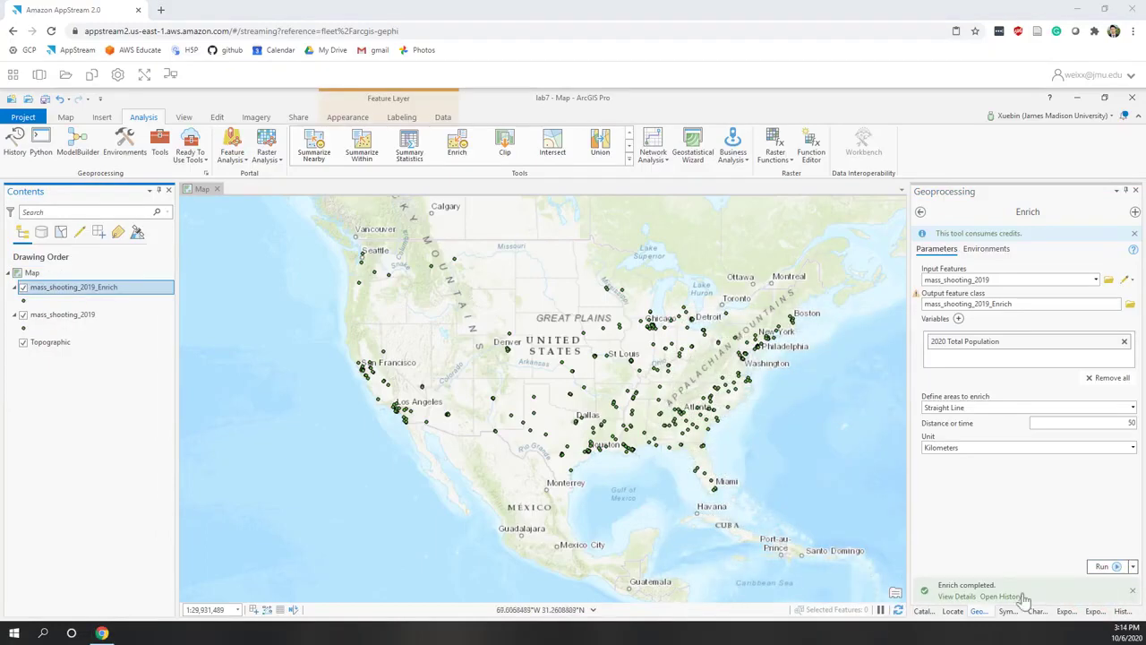
pyautogui.click(957, 596)
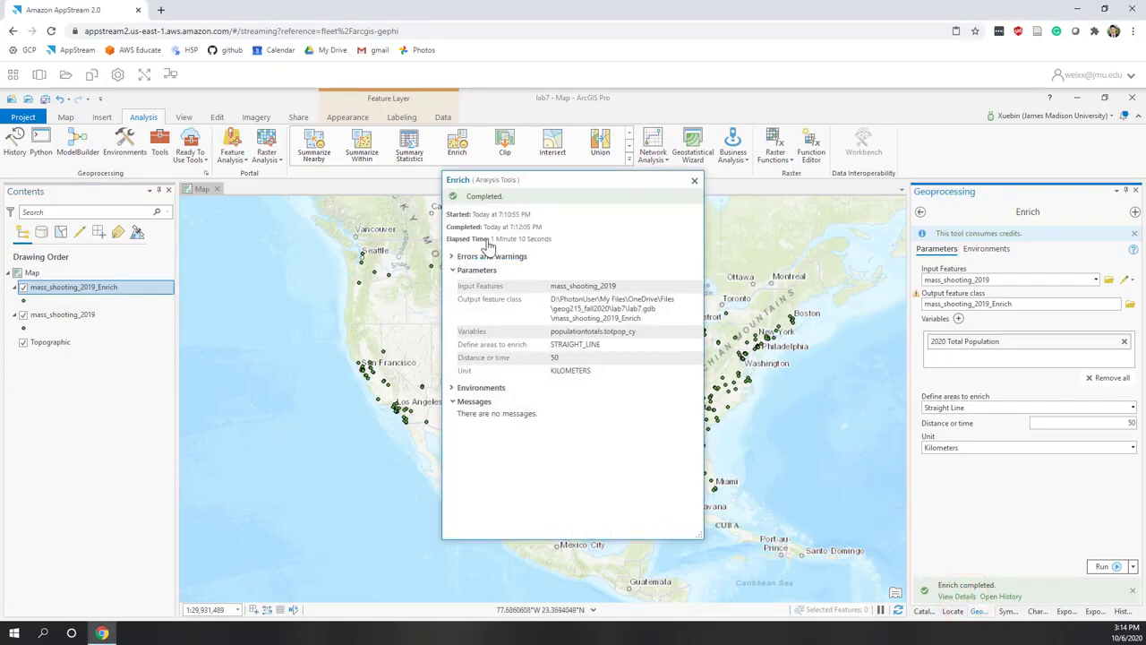
pyautogui.click(694, 183)
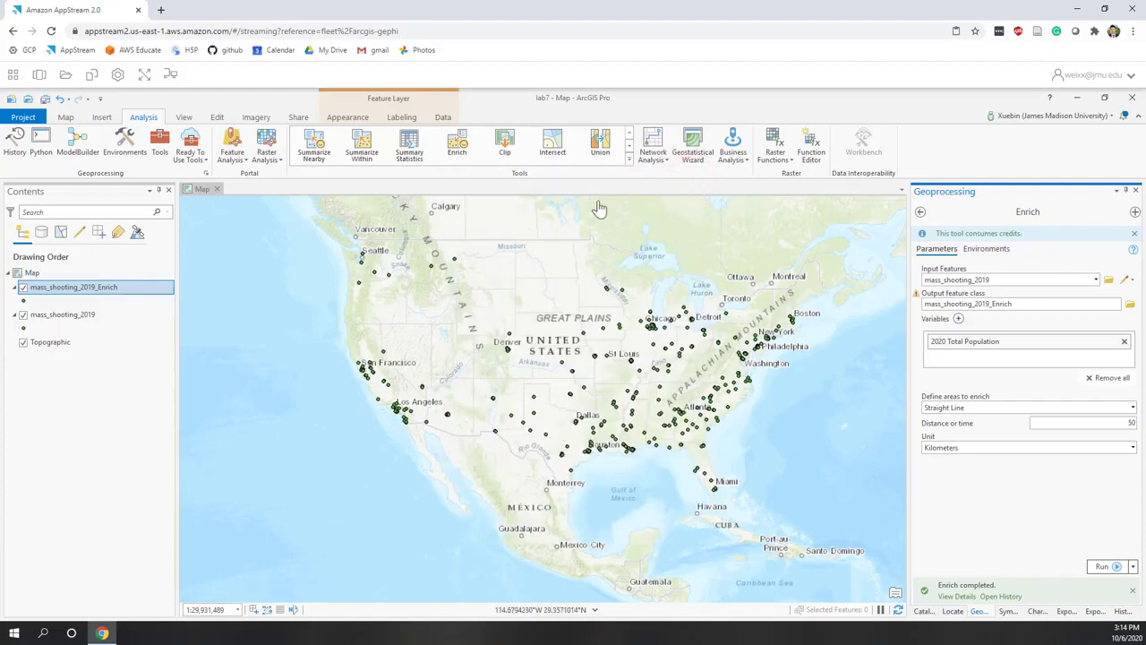
# Hide the mass_shooting_2019 layer and examine the mass_shooting_2019_Enrich attribute table through to the added population field, widening the aggregationMethod column
pyautogui.click(22, 316)
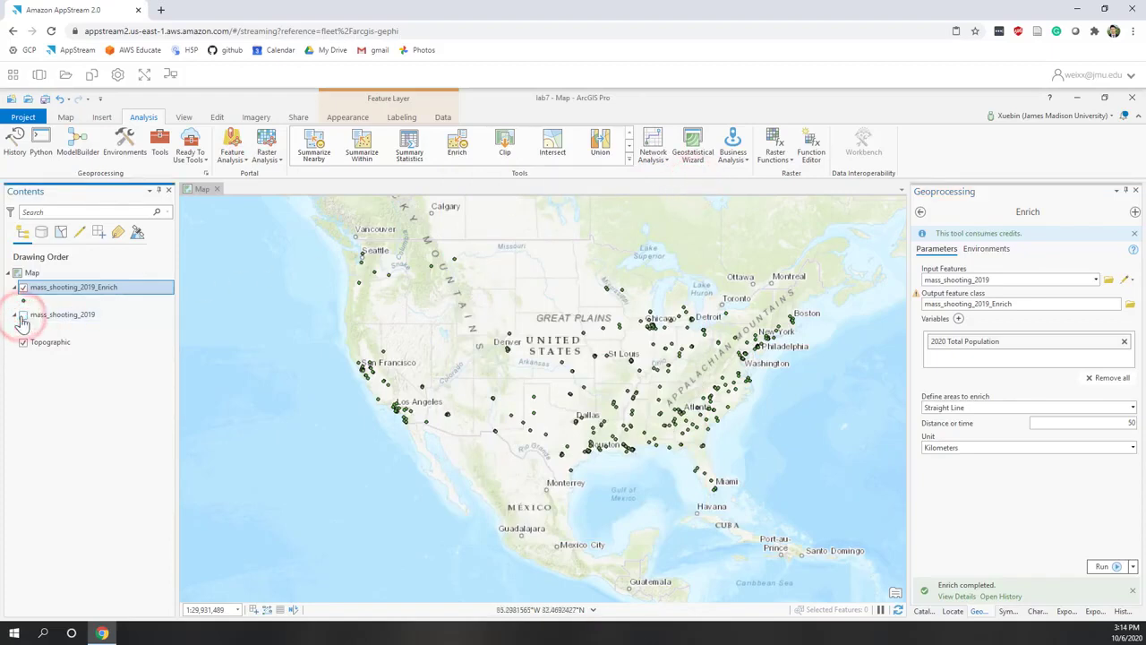
pyautogui.rightClick(86, 296)
pyautogui.click(95, 297)
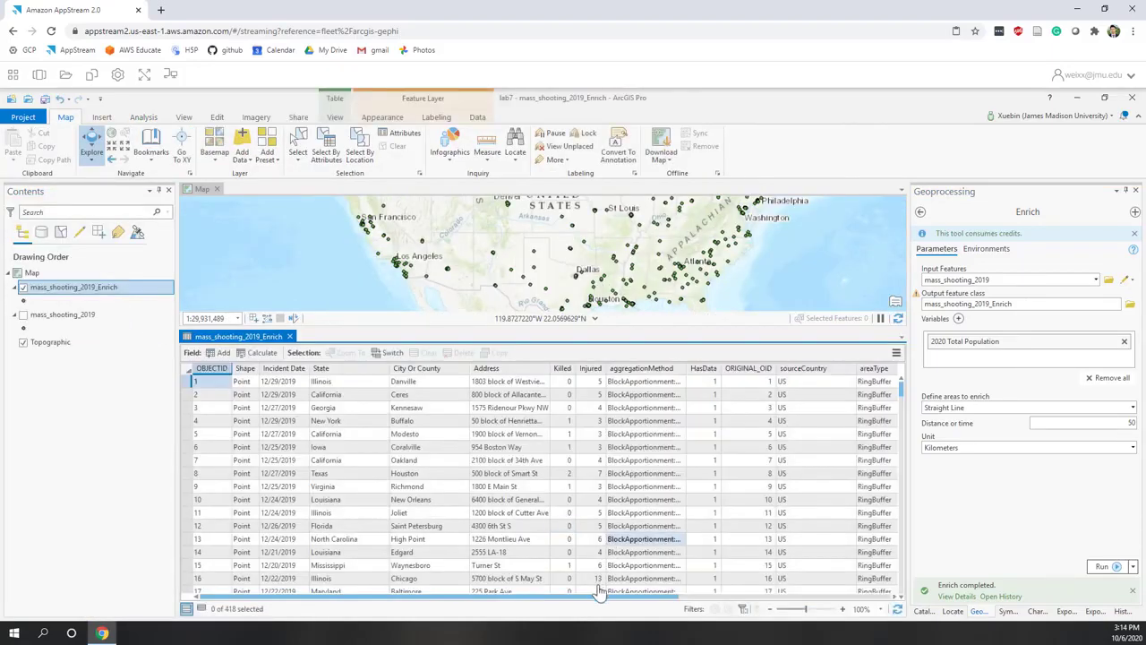
pyautogui.moveTo(598, 598); pyautogui.dragTo(865, 609)
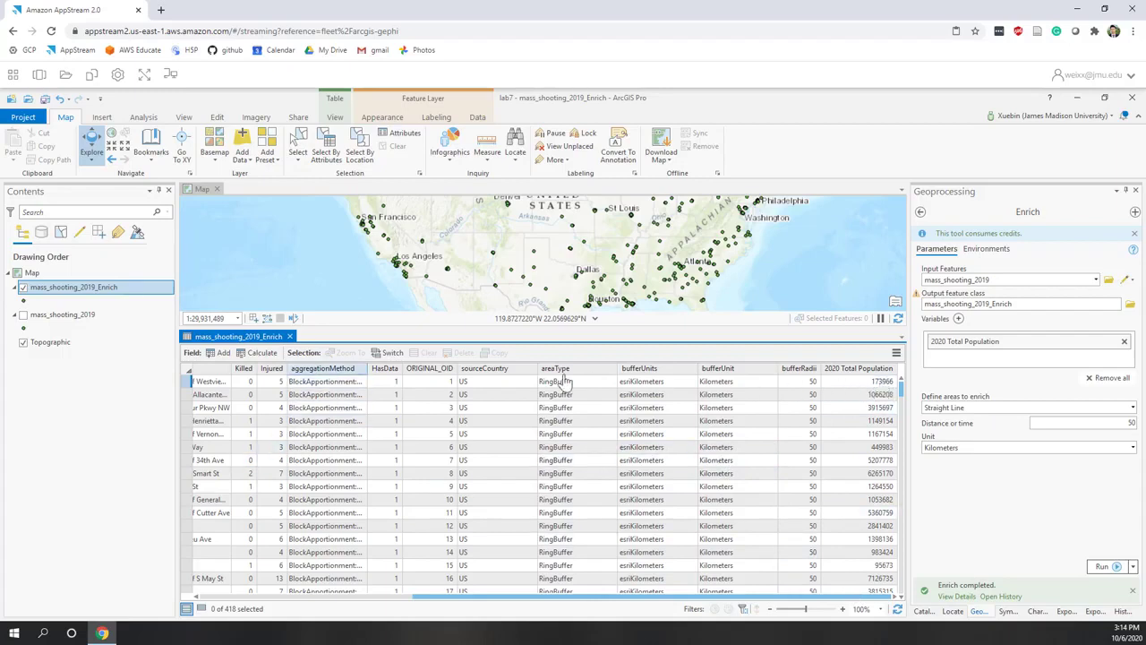
pyautogui.moveTo(369, 373); pyautogui.dragTo(549, 376)
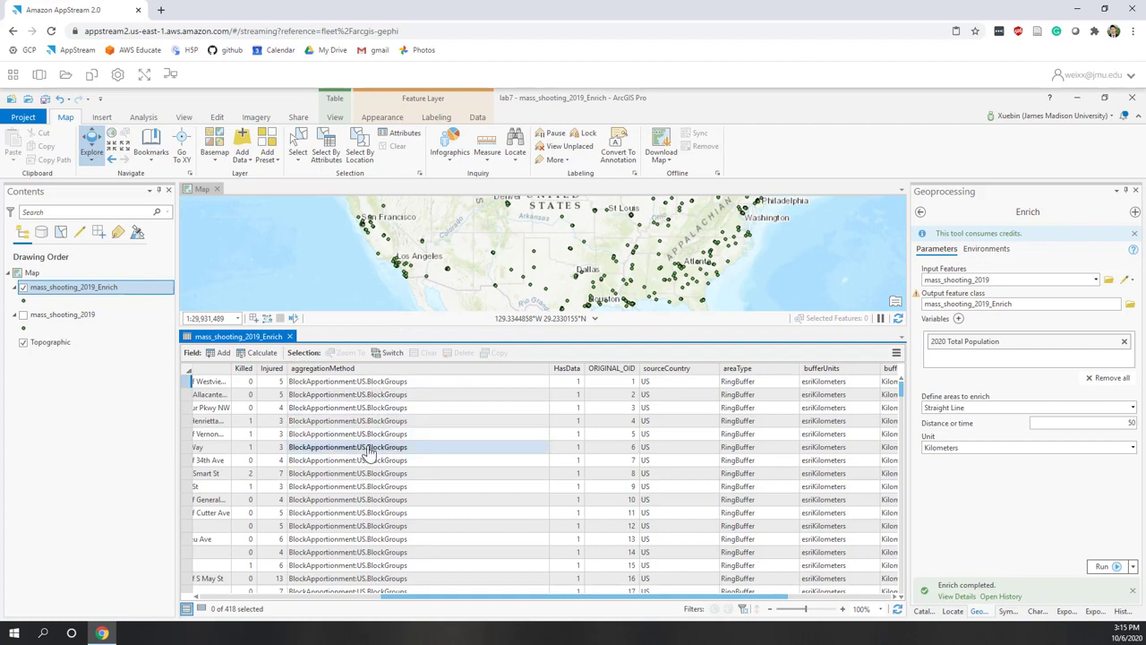
pyautogui.moveTo(550, 368); pyautogui.dragTo(428, 381)
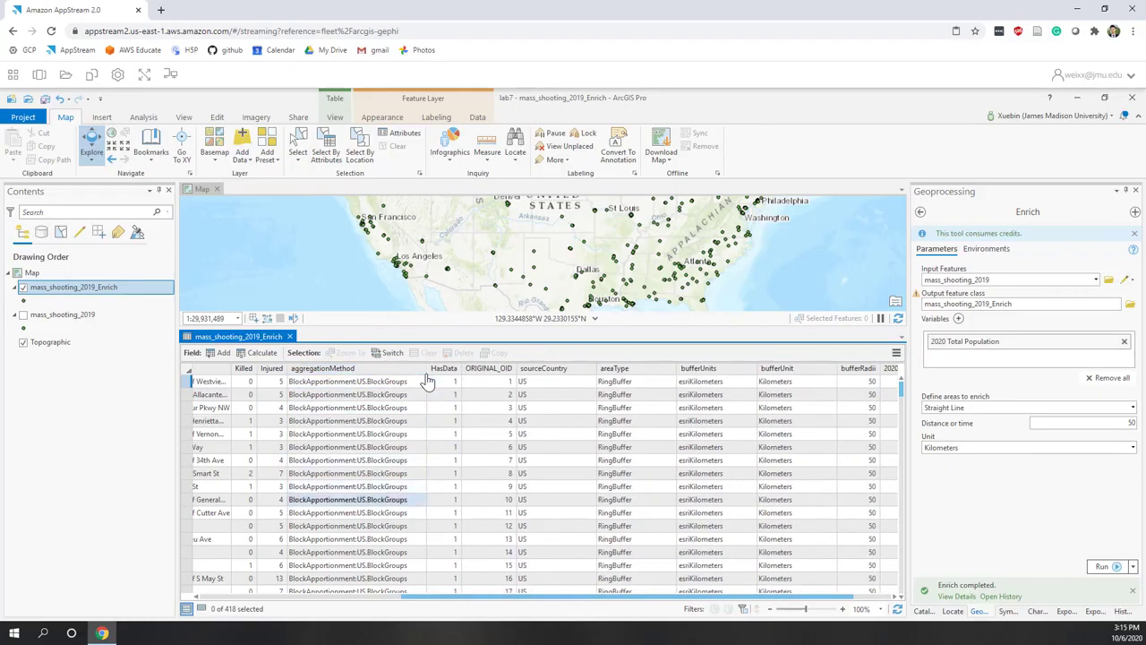
# Create a scatter plot matrix of Killed, Injured and 2020 Total Population for mass_shooting_2019_Enrich, and check it briefly as R2 values
pyautogui.rightClick(108, 292)
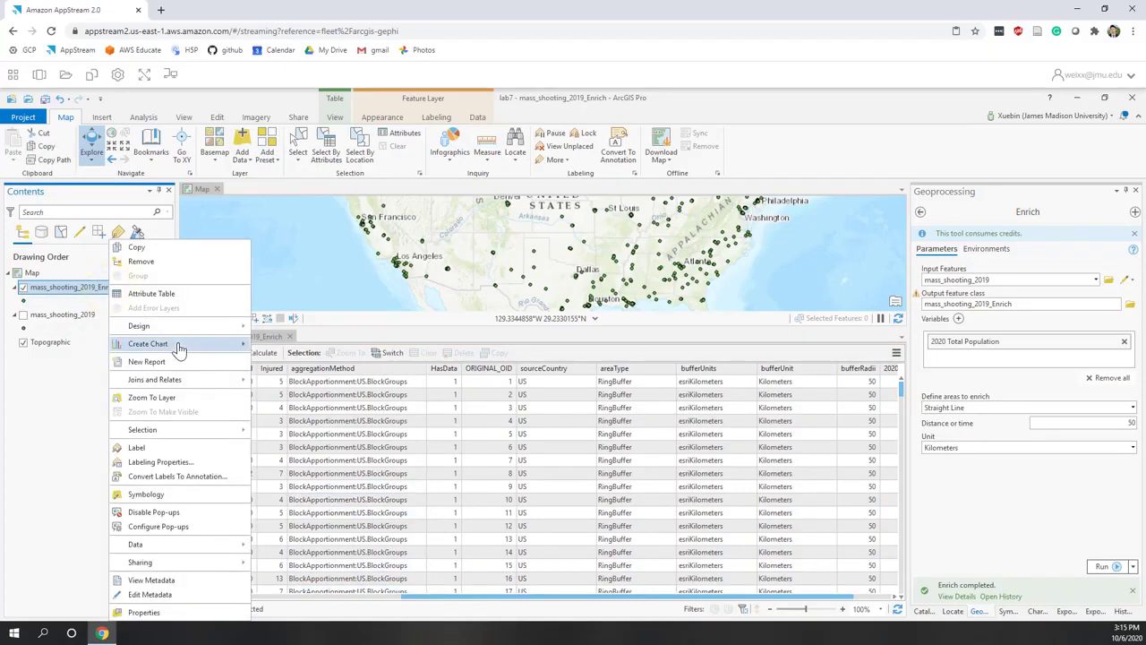
pyautogui.moveTo(179, 348)
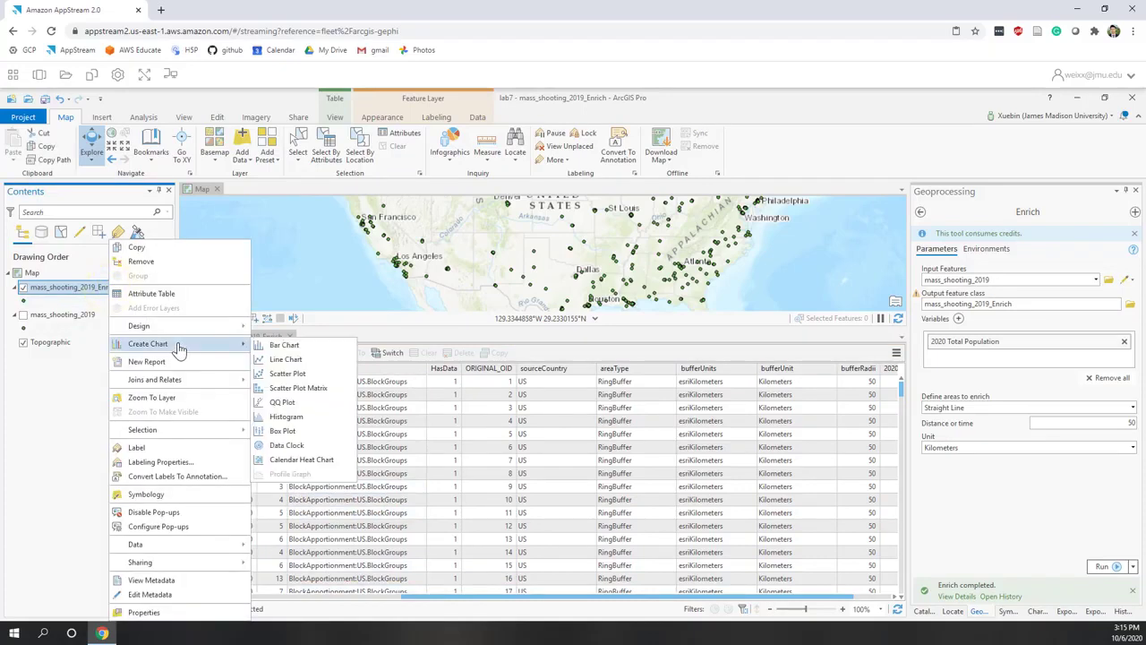
pyautogui.click(301, 391)
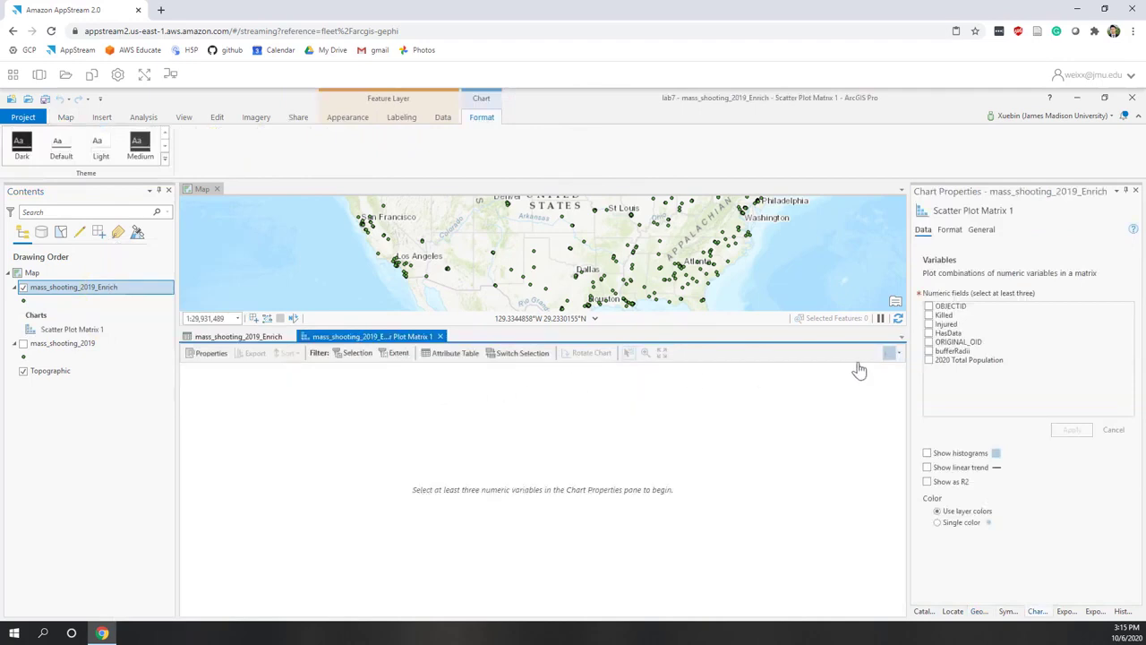
pyautogui.click(928, 360)
pyautogui.click(929, 317)
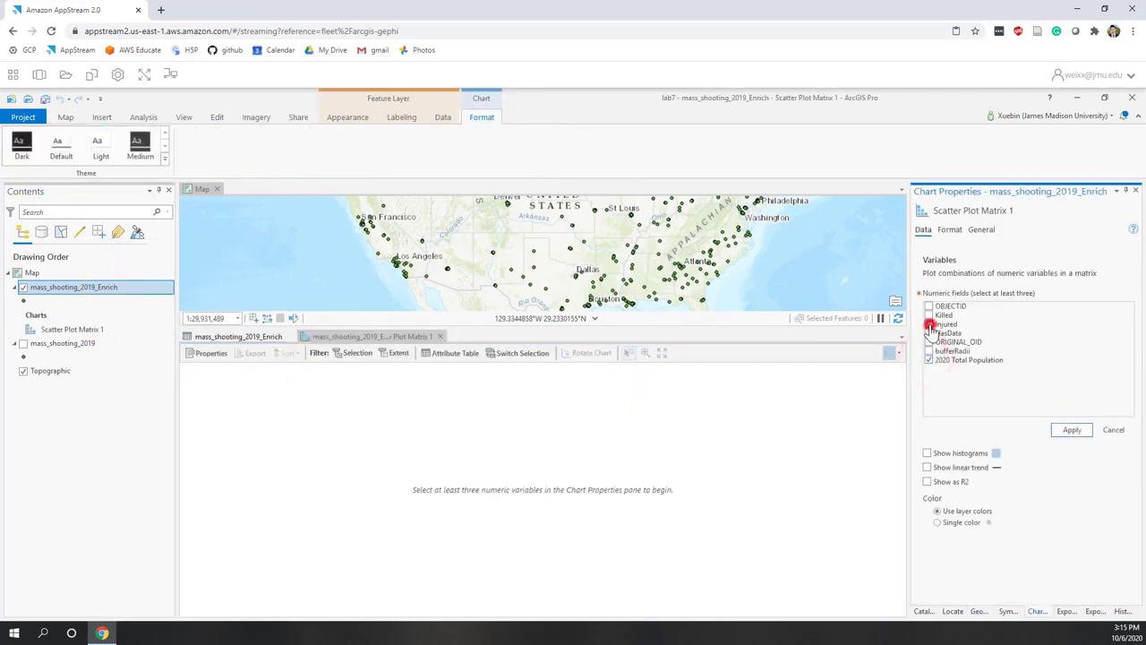
pyautogui.click(929, 325)
pyautogui.click(1075, 431)
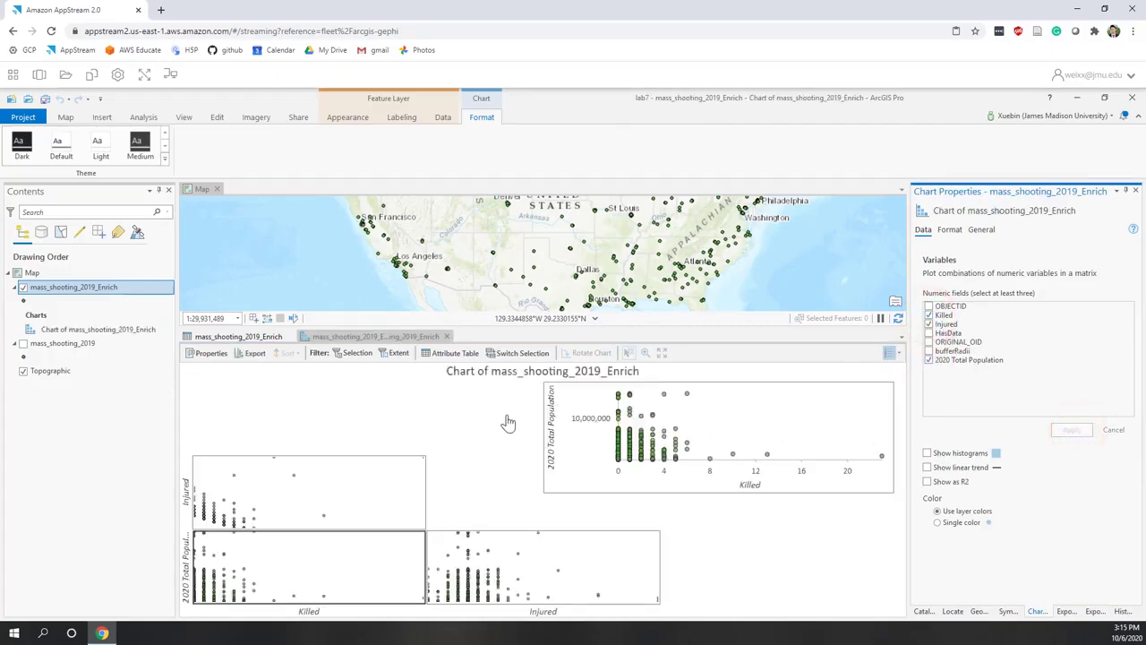
pyautogui.click(927, 482)
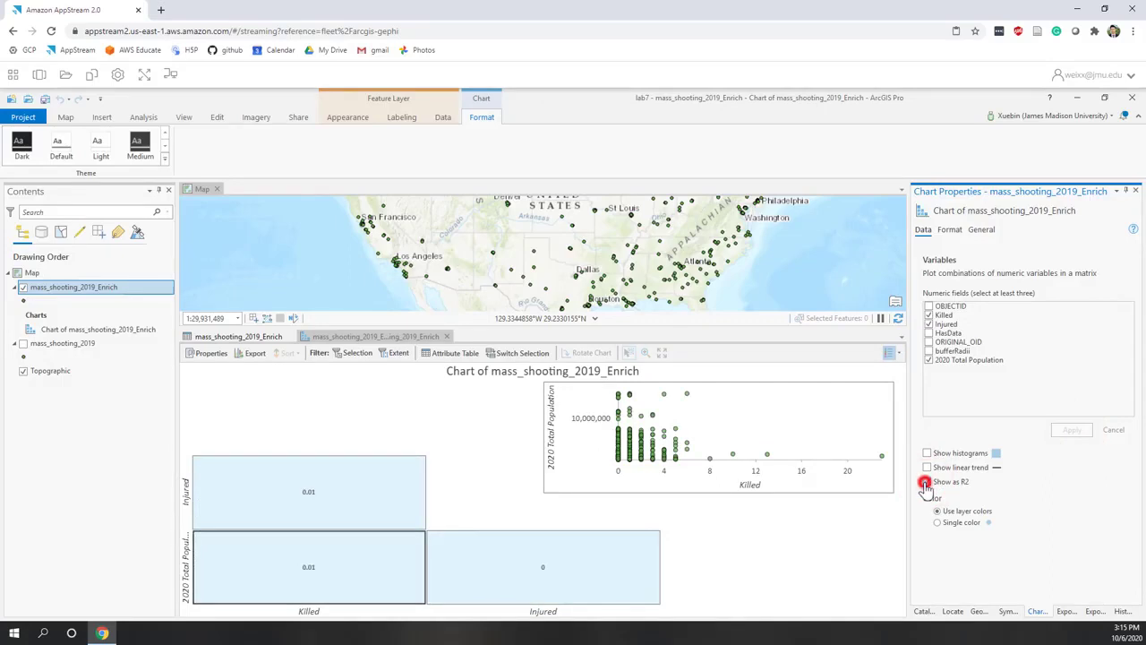
pyautogui.click(926, 482)
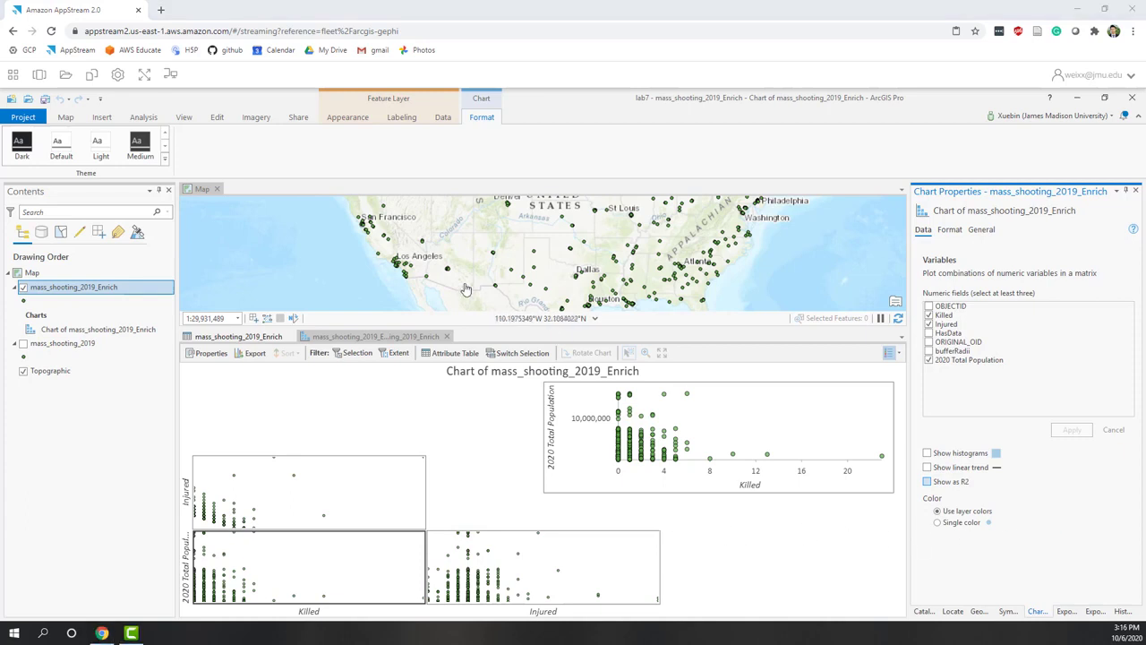
# Save the project and open the Buffer run from the geoprocessing history
pyautogui.click(145, 119)
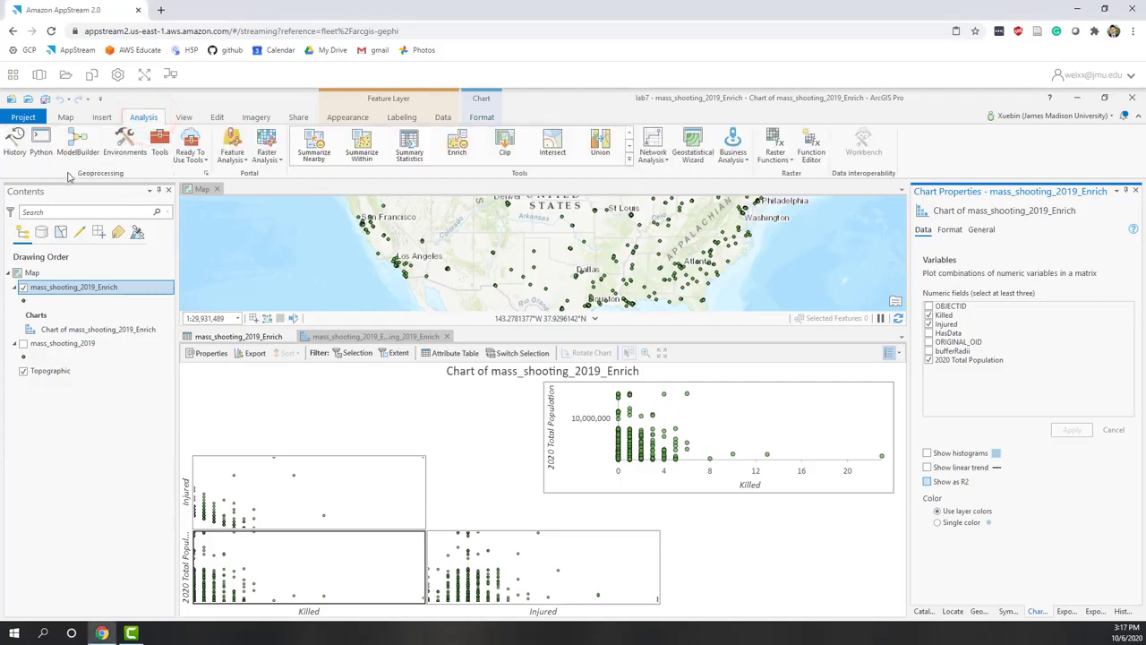
pyautogui.click(16, 154)
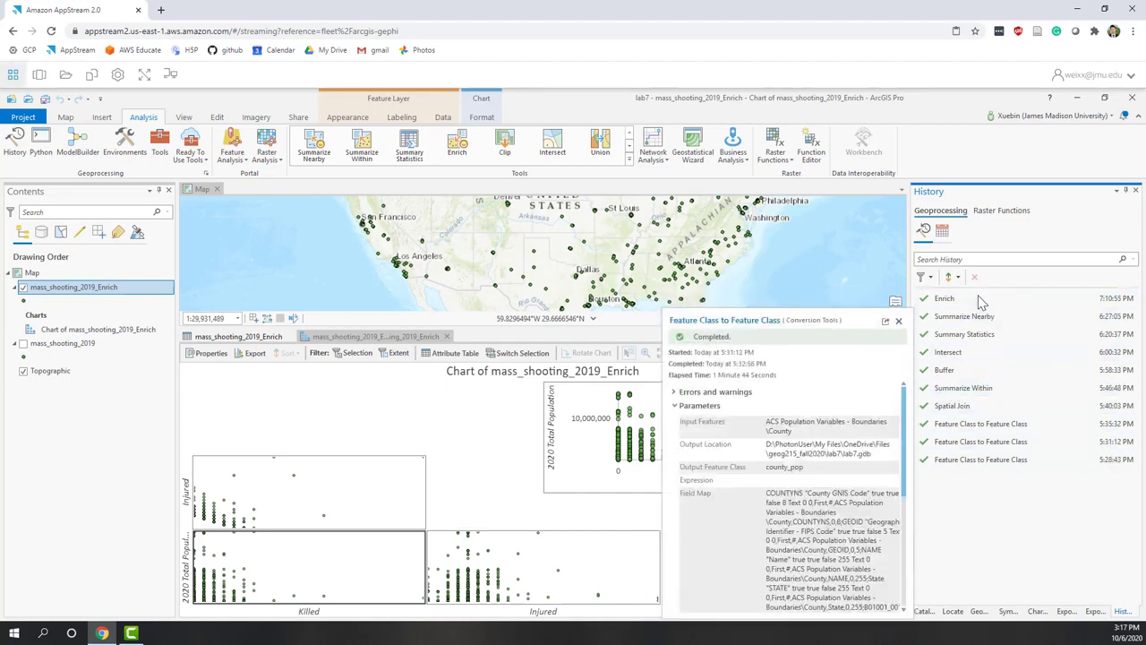
pyautogui.click(46, 101)
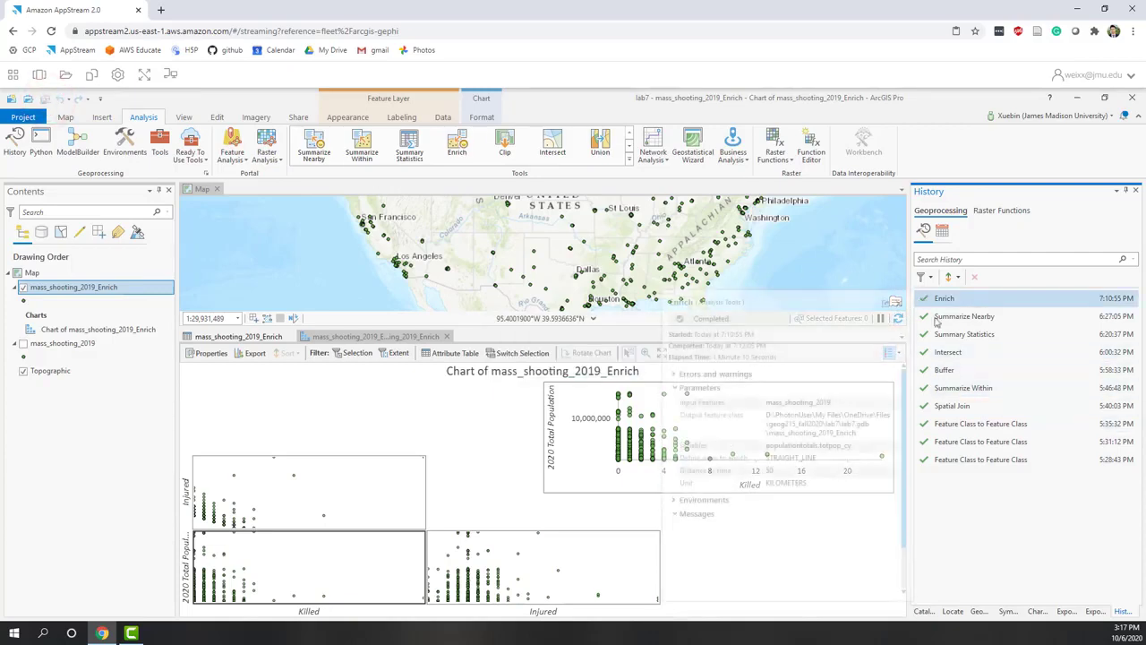
pyautogui.moveTo(1030, 463)
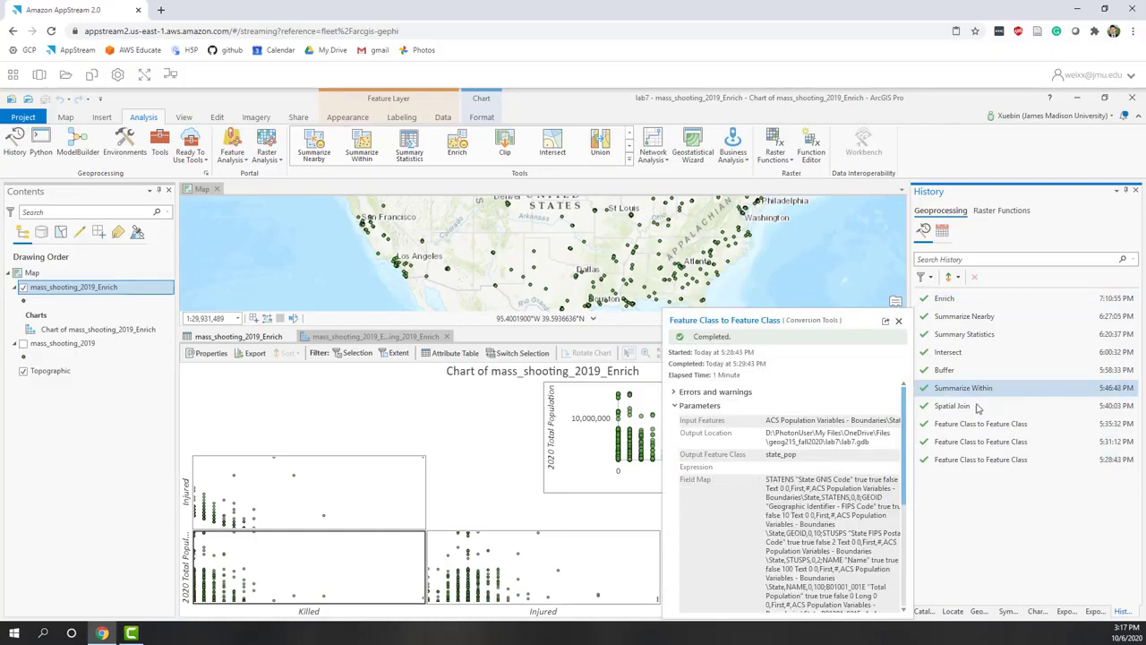
pyautogui.doubleClick(946, 371)
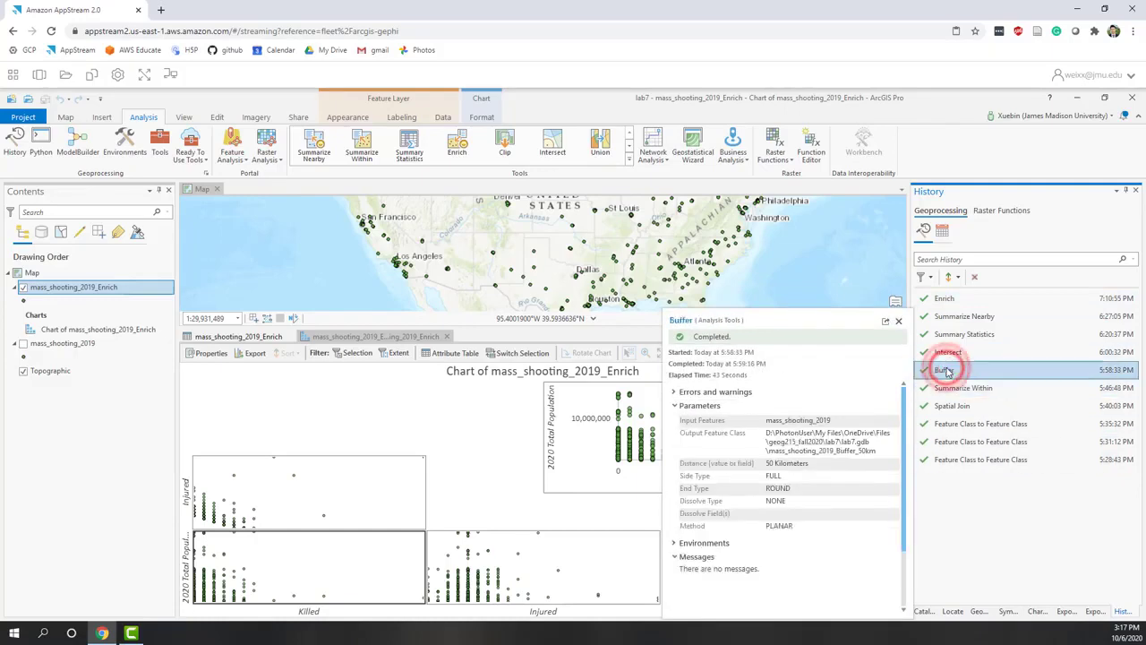